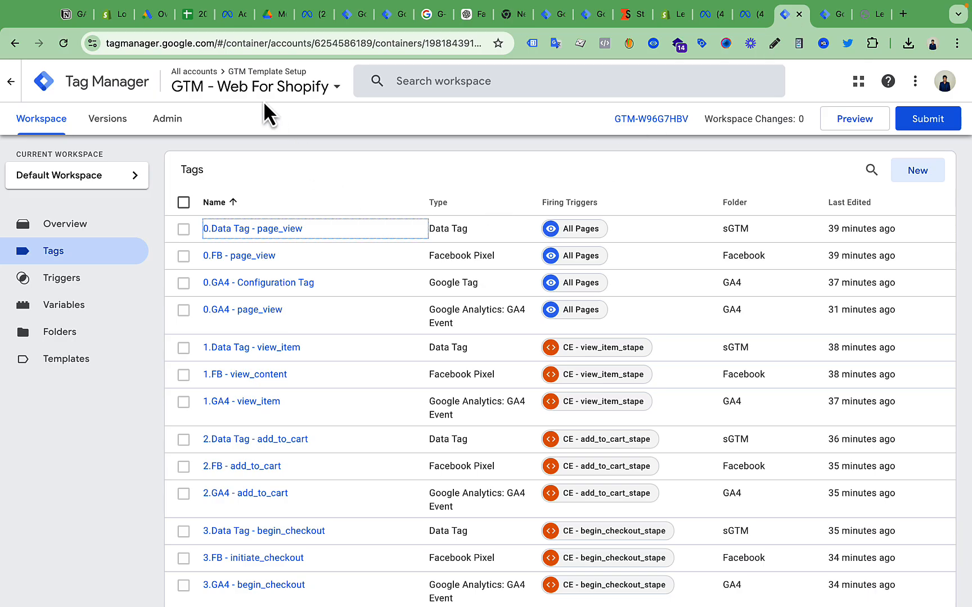
# Step: Look over the Shopify web and server template containers in Tag Manager, the web container's admin options, and the Legacy Boutiques store
pyautogui.click(826, 15)
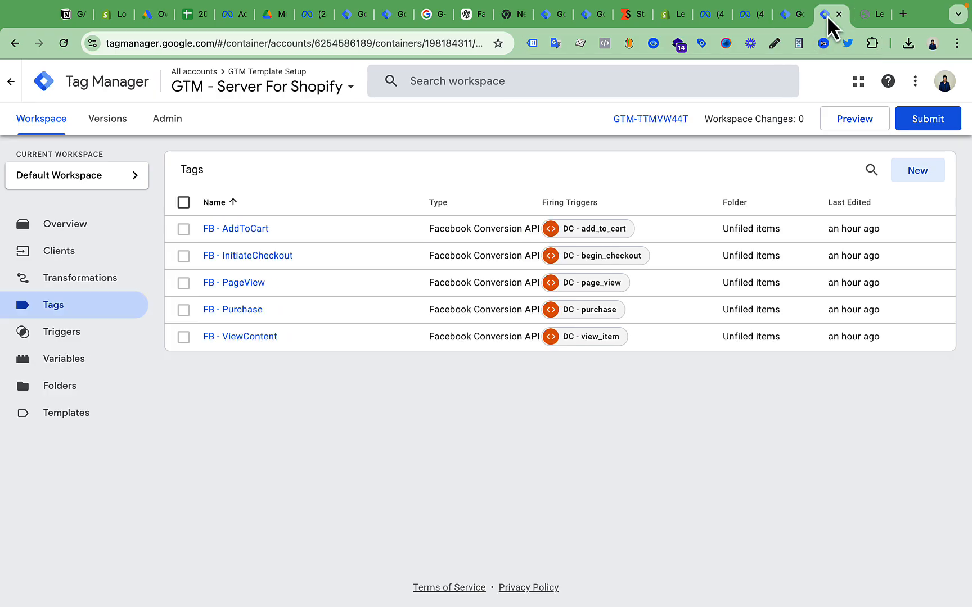
pyautogui.click(796, 17)
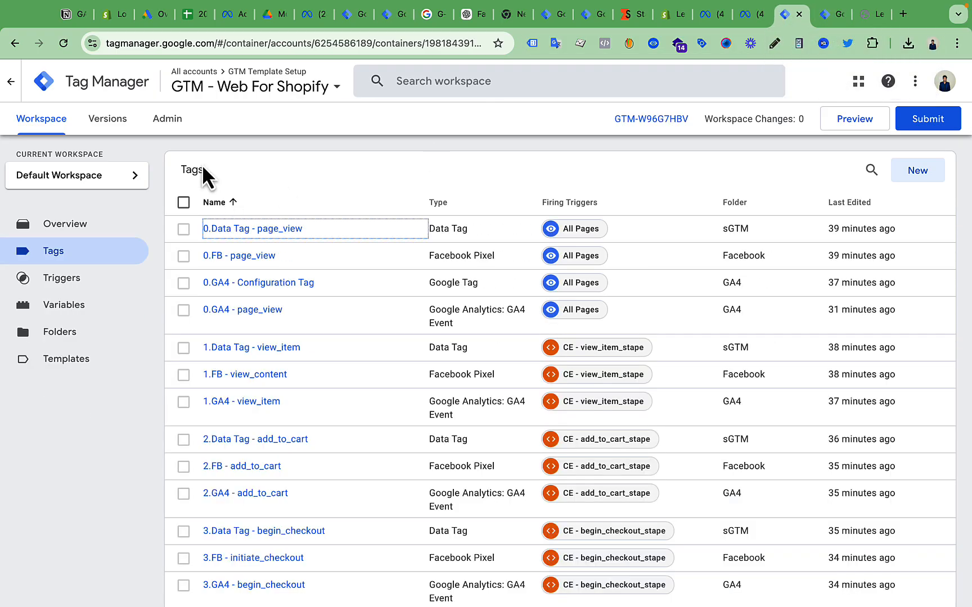
pyautogui.click(164, 128)
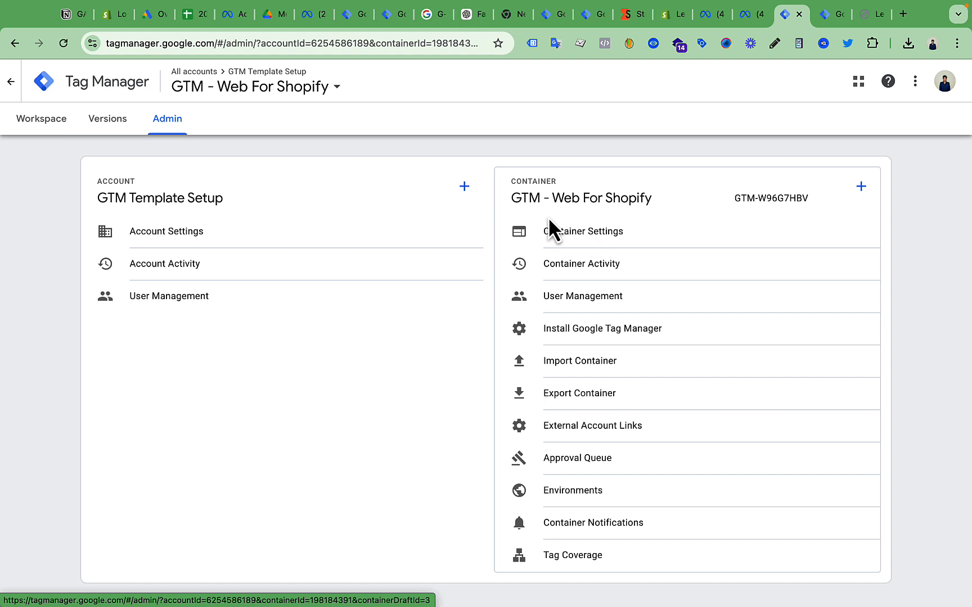
pyautogui.click(41, 120)
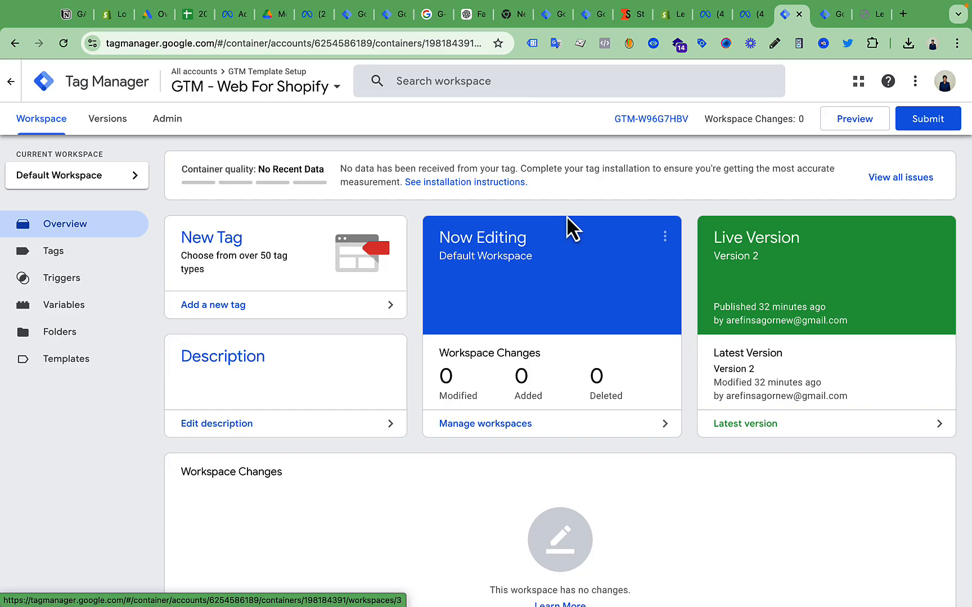
pyautogui.click(829, 16)
pyautogui.click(859, 16)
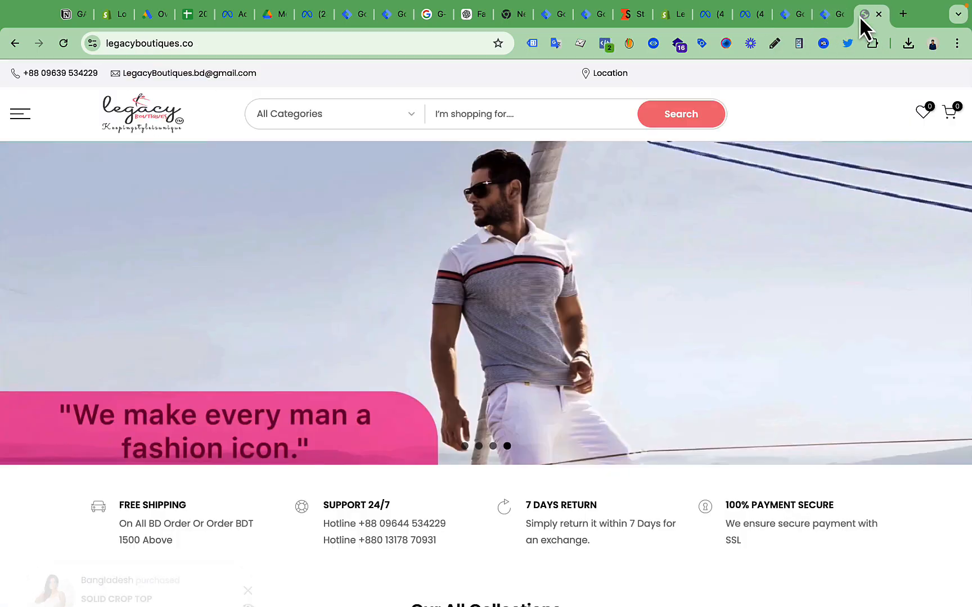
pyautogui.click(783, 17)
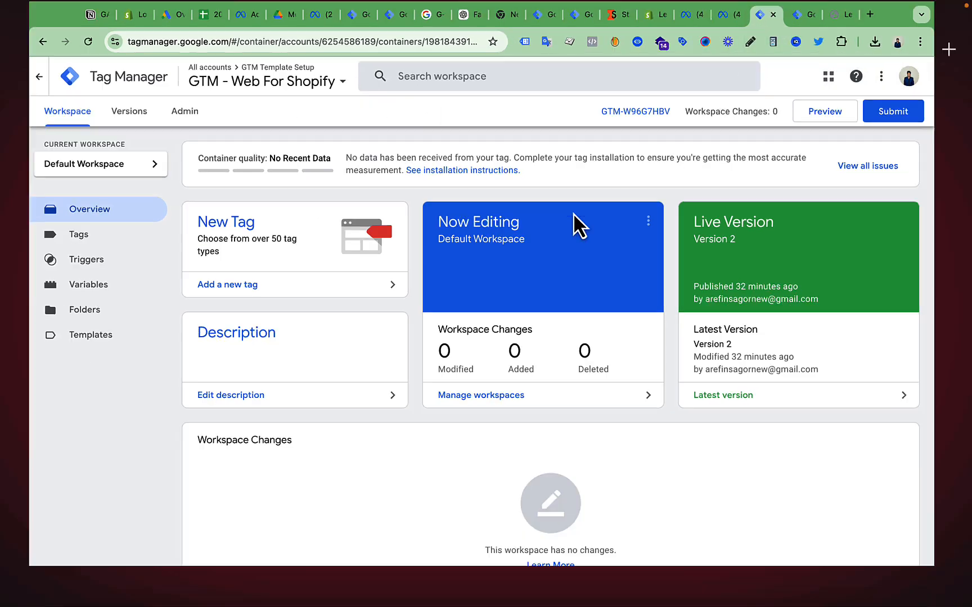
# Step: Switch to Finder and inspect the GTM server and web JSON templates for Shopify, closing the opened files after viewing
pyautogui.click(51, 576)
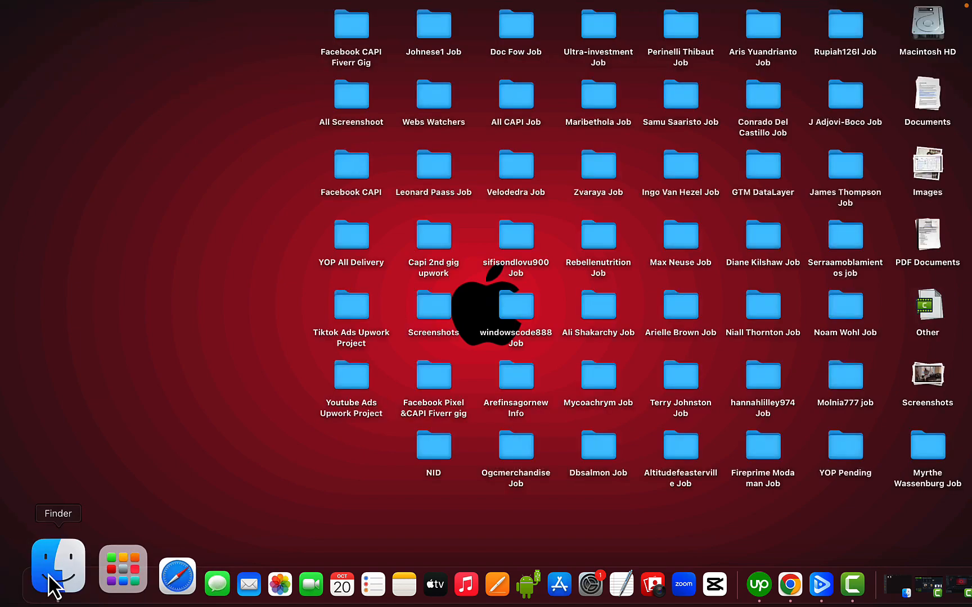
pyautogui.click(56, 579)
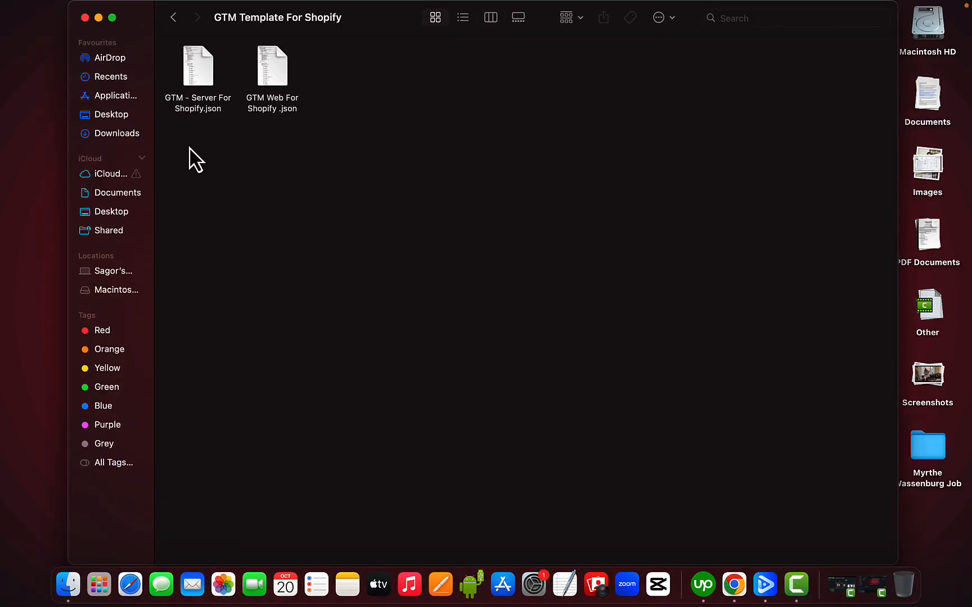
pyautogui.moveTo(189, 148); pyautogui.dragTo(293, 135)
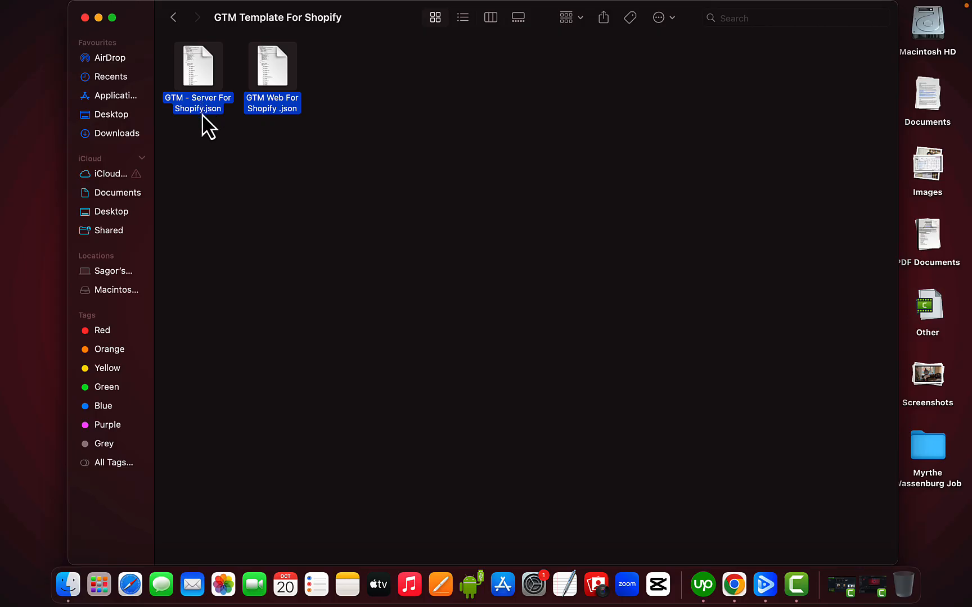
pyautogui.doubleClick(275, 112)
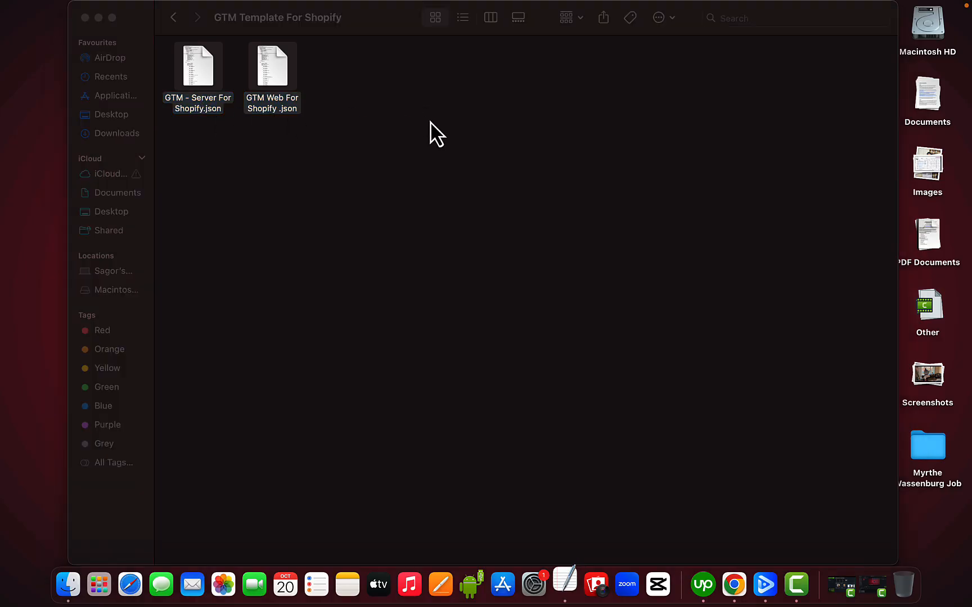
pyautogui.click(124, 55)
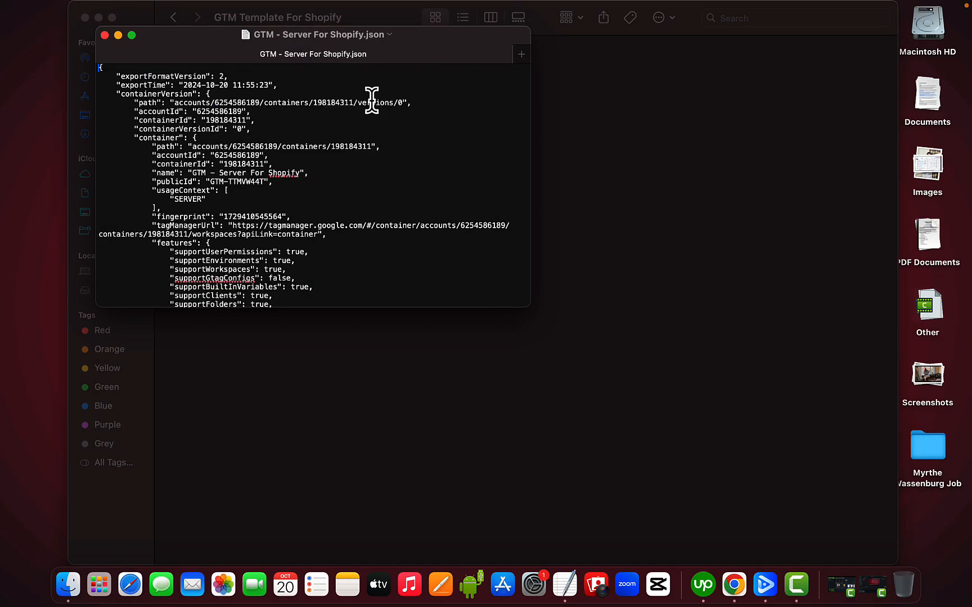
pyautogui.click(104, 35)
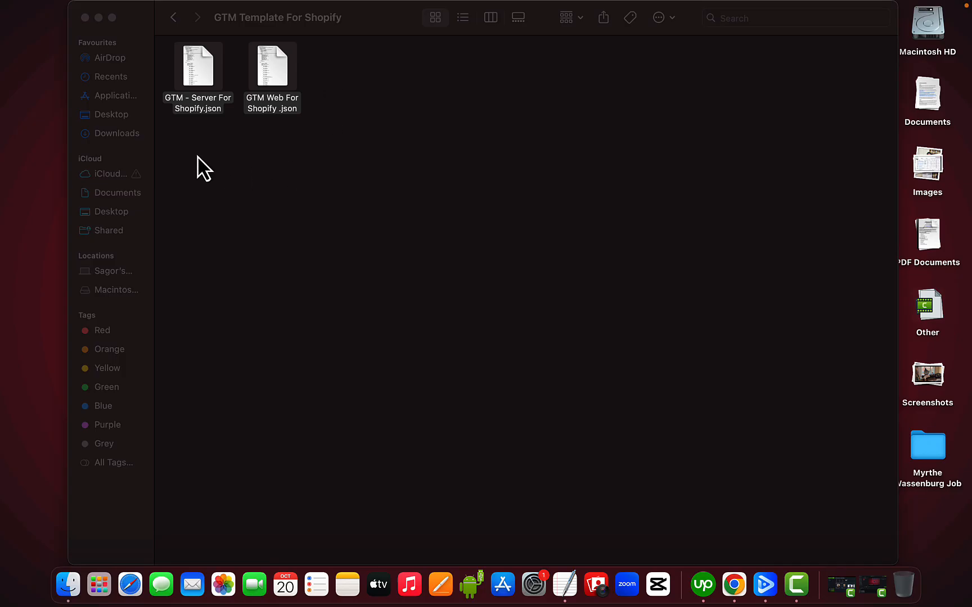
pyautogui.moveTo(197, 156); pyautogui.dragTo(315, 106)
# Step: Return to Tag Manager in the browser and view the tags of the Legacyboutiques.co-Web and Legacyboutiques.co-Server containers
pyautogui.hotkey('ctrl', 'Up')
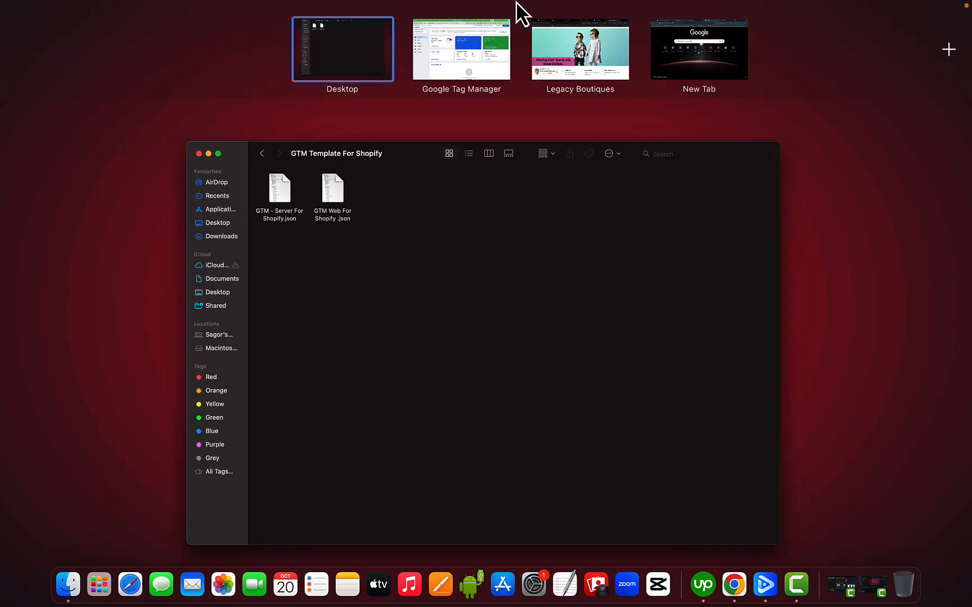
pyautogui.click(542, 69)
pyautogui.hotkey('ctrl', 'Up')
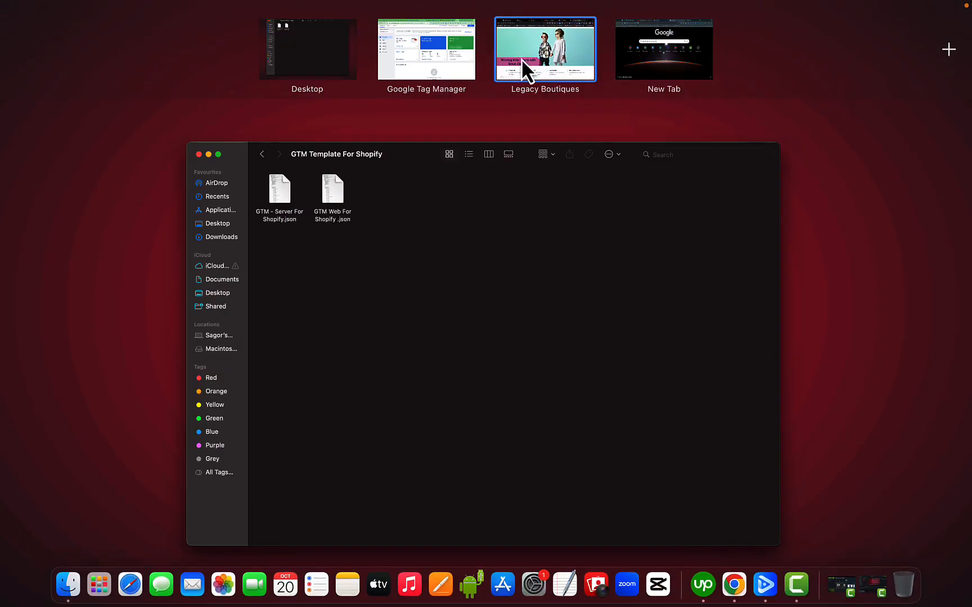
pyautogui.click(473, 28)
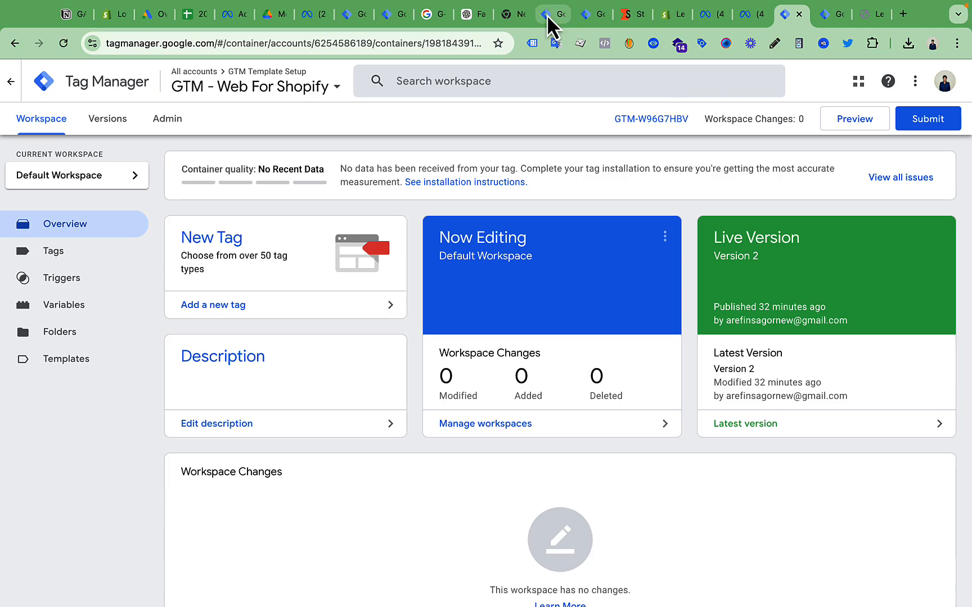
pyautogui.click(545, 17)
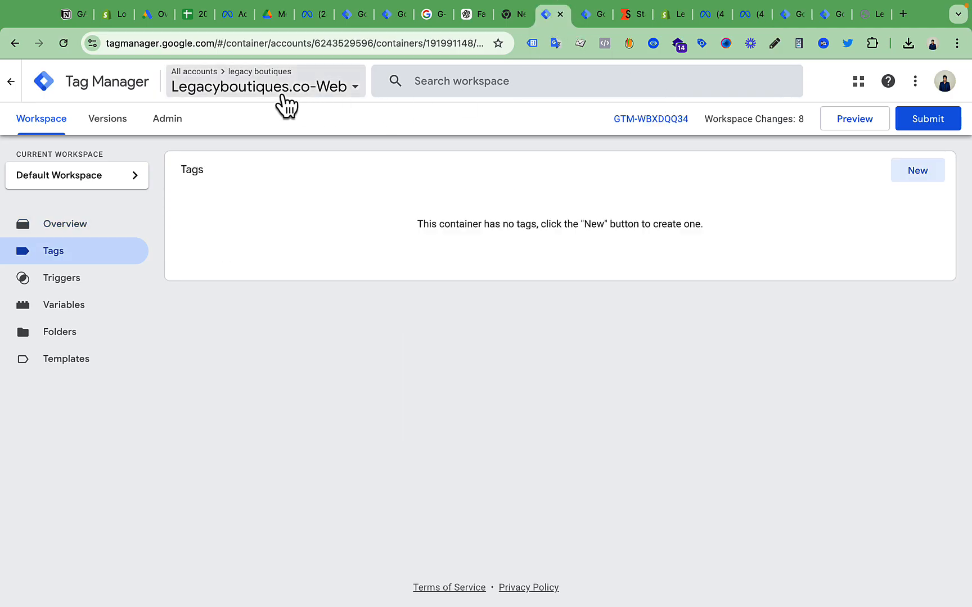
pyautogui.click(584, 21)
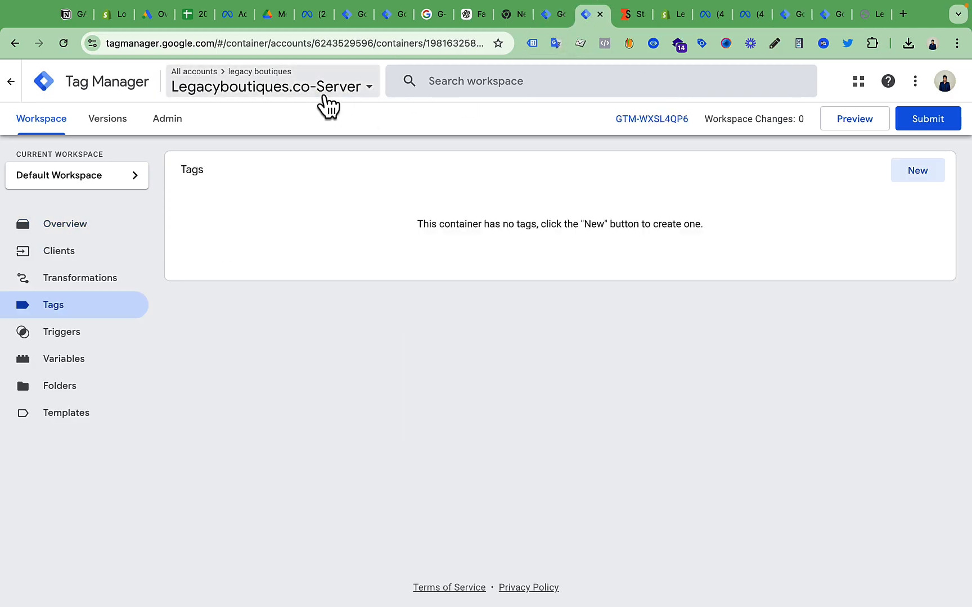
pyautogui.click(553, 18)
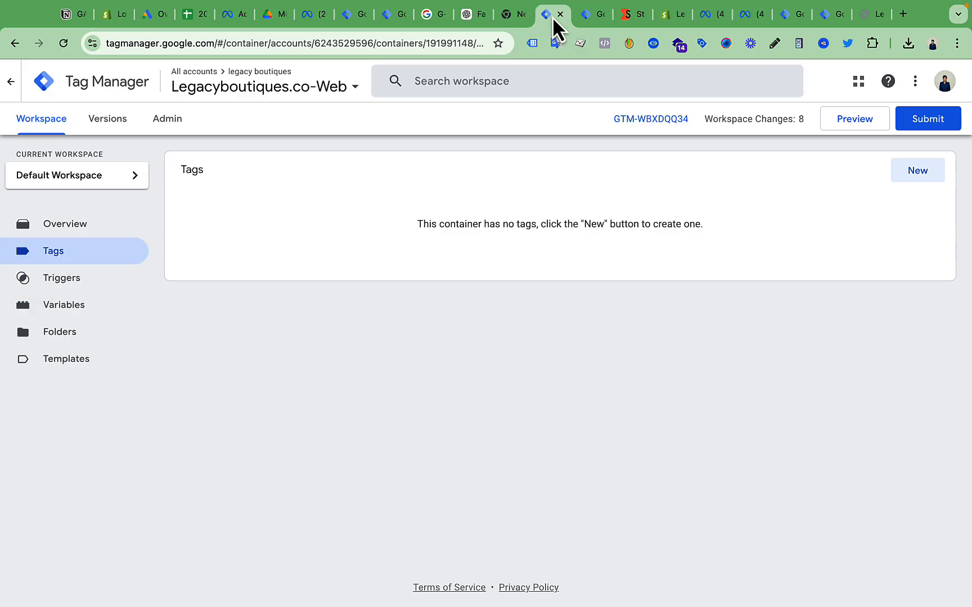
# Step: Switch to Stape, review the Legacy Boutiques container's settings and tagging server domain, and open its power-ups
pyautogui.click(627, 17)
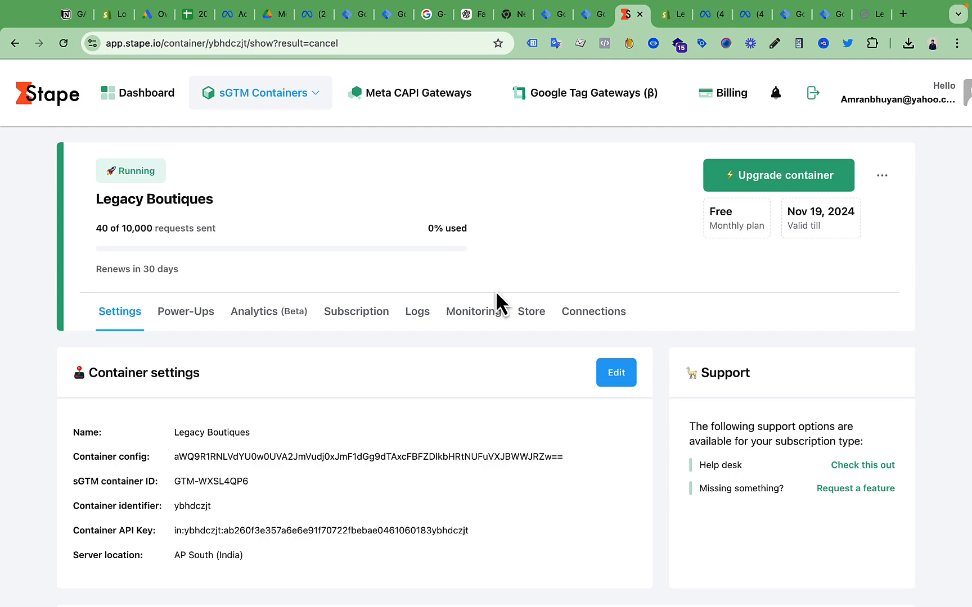
pyautogui.scroll(-5, 496, 292)
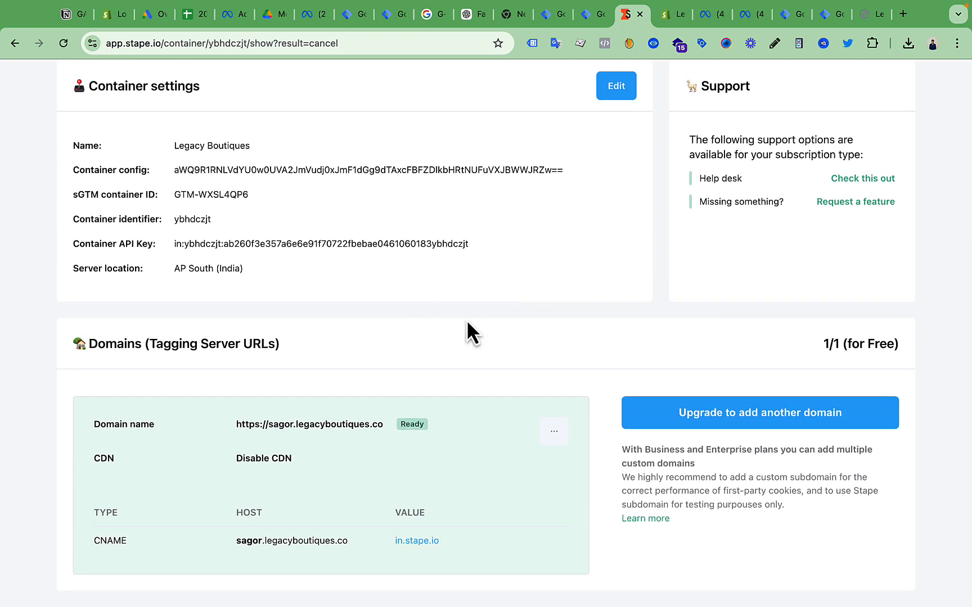
pyautogui.scroll(5, 467, 332)
pyautogui.scroll(-5, 466, 323)
pyautogui.scroll(5, 432, 363)
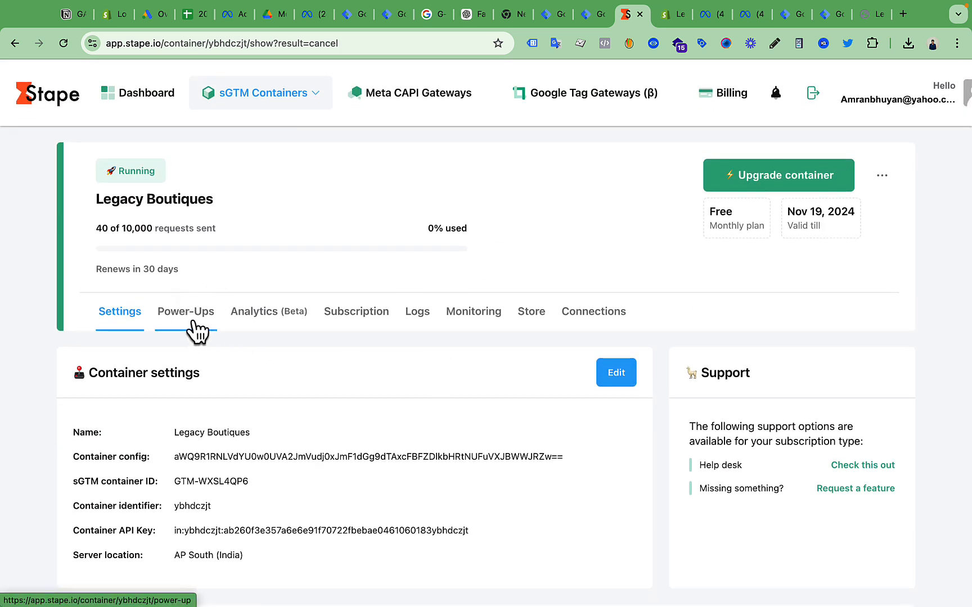
pyautogui.click(194, 323)
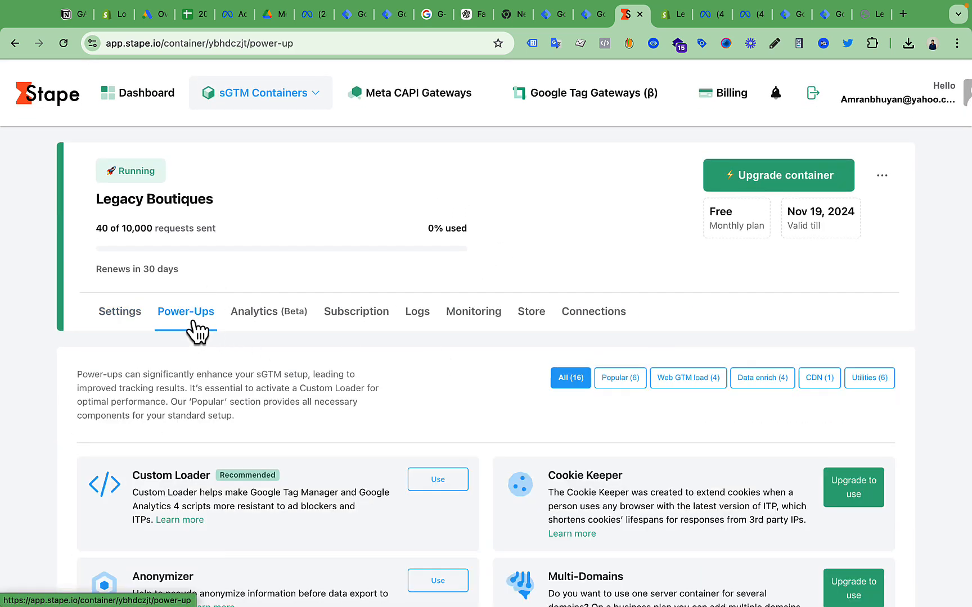
# Step: Copy the container ID GTM-WBXDQQ34 from Legacyboutiques.co-Web in Tag Manager and return to Stape
pyautogui.click(544, 17)
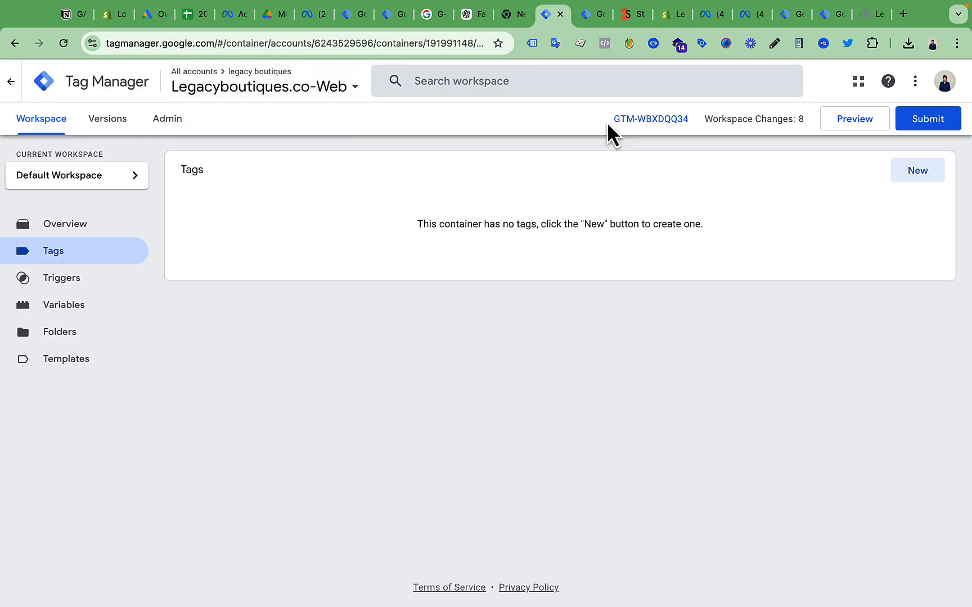
pyautogui.moveTo(611, 119); pyautogui.dragTo(690, 120)
pyautogui.rightClick(663, 127)
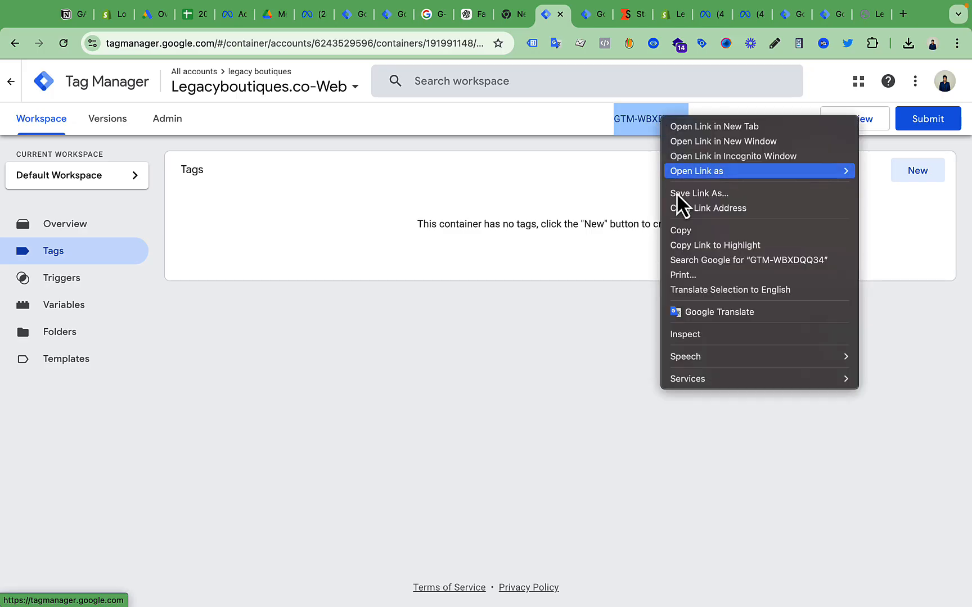
pyautogui.click(695, 230)
pyautogui.click(625, 15)
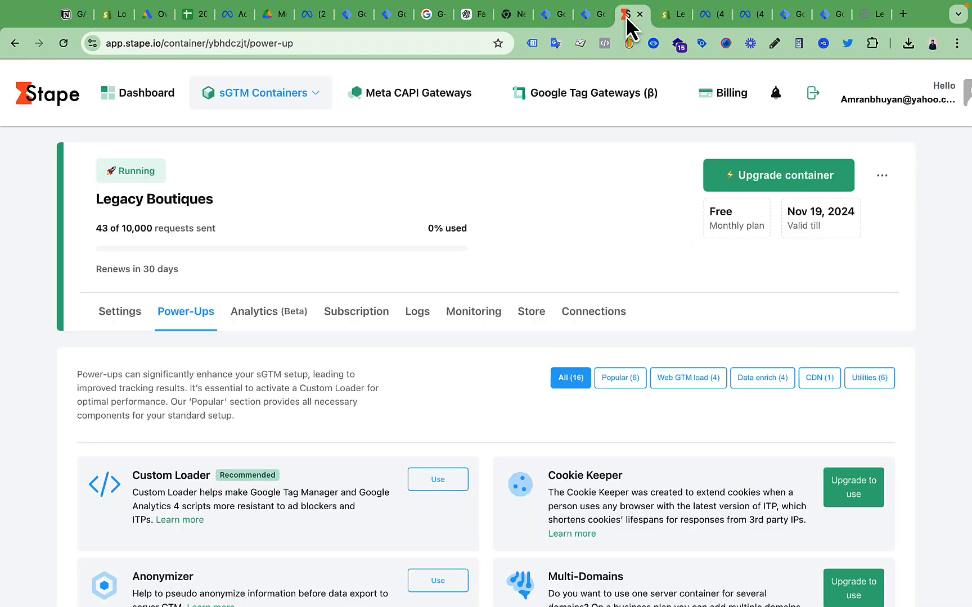
# Step: Turn on the Custom Loader power-up for the Legacy Boutiques container and save the changes
pyautogui.scroll(-3, 227, 344)
pyautogui.scroll(-3, 227, 345)
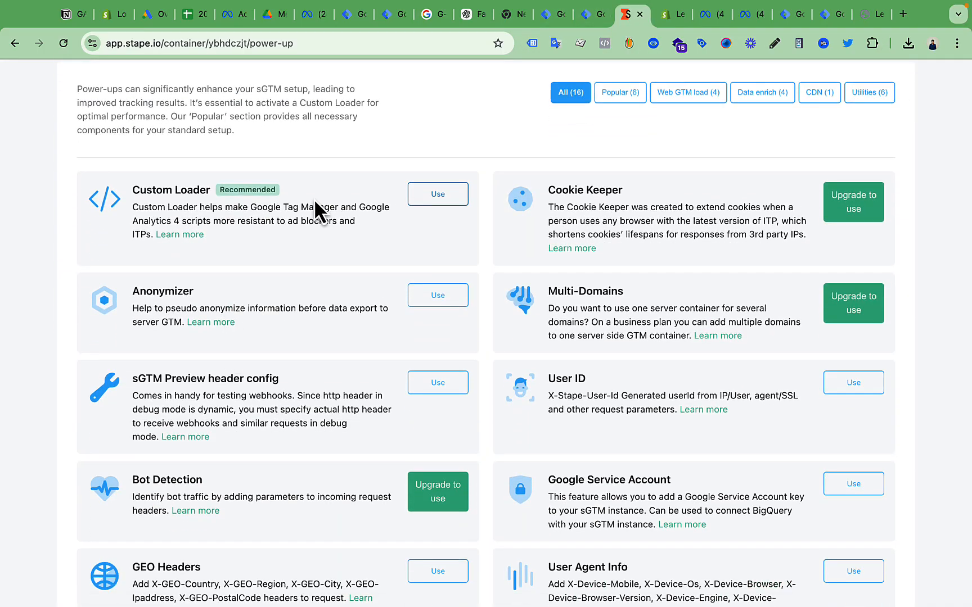
pyautogui.click(438, 195)
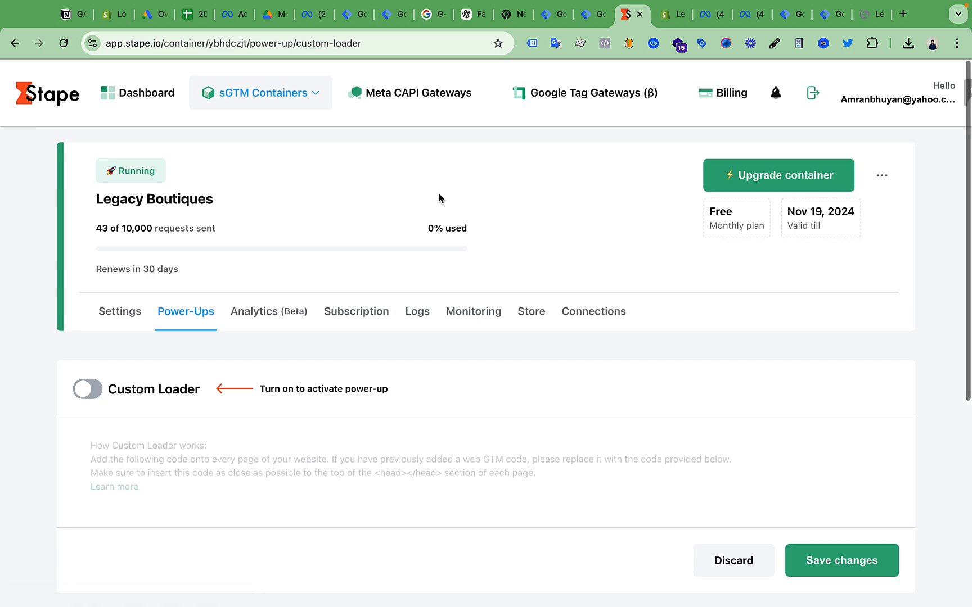
pyautogui.click(97, 396)
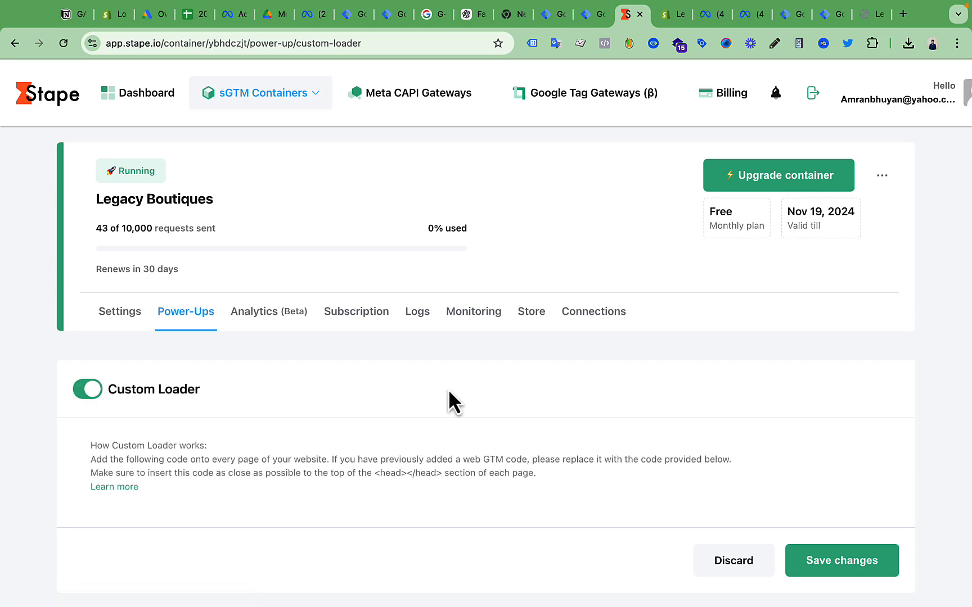
pyautogui.scroll(-2, 473, 402)
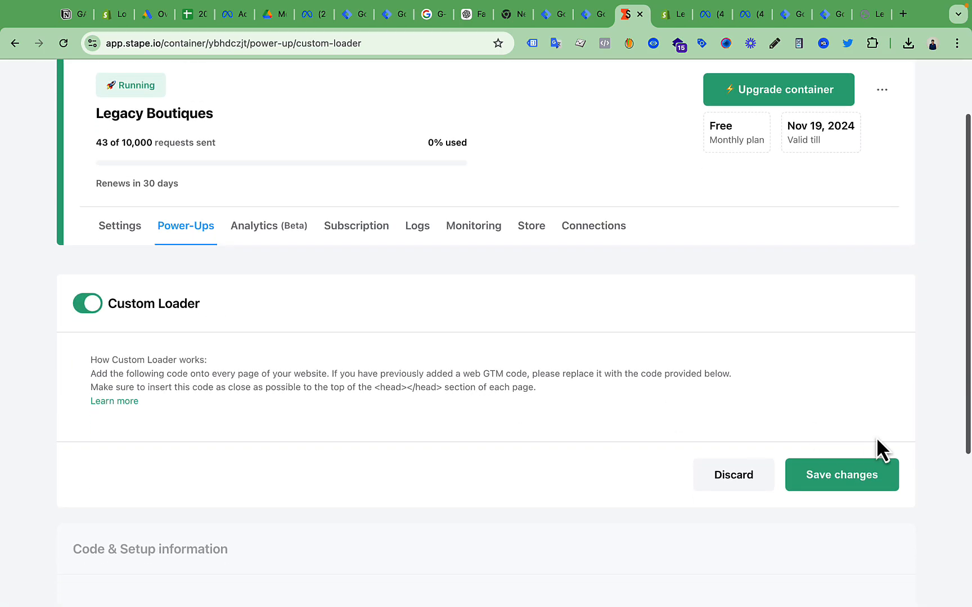
pyautogui.click(852, 476)
# Step: In the Custom Loader setup information, choose the legacyboutiques.co subdomain and enter GTM-WBXDQQ34 as the Web GTM ID
pyautogui.scroll(-5, 641, 379)
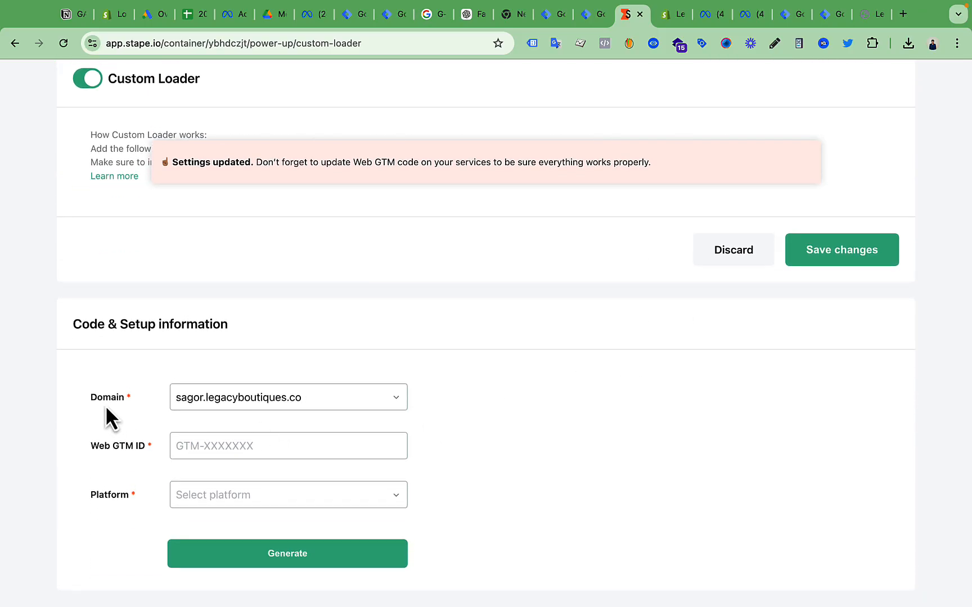
pyautogui.click(311, 397)
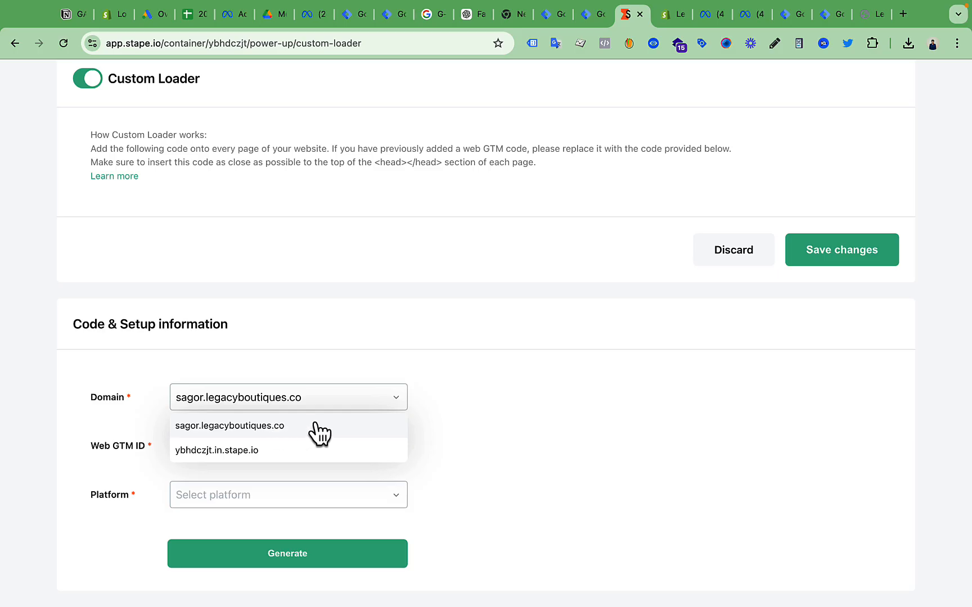
pyautogui.click(252, 425)
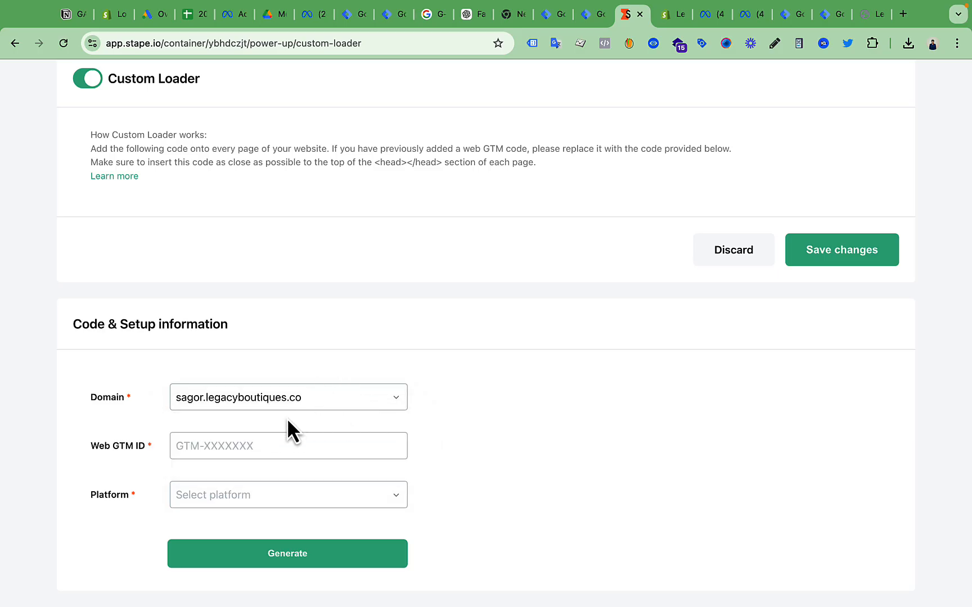
pyautogui.click(235, 447)
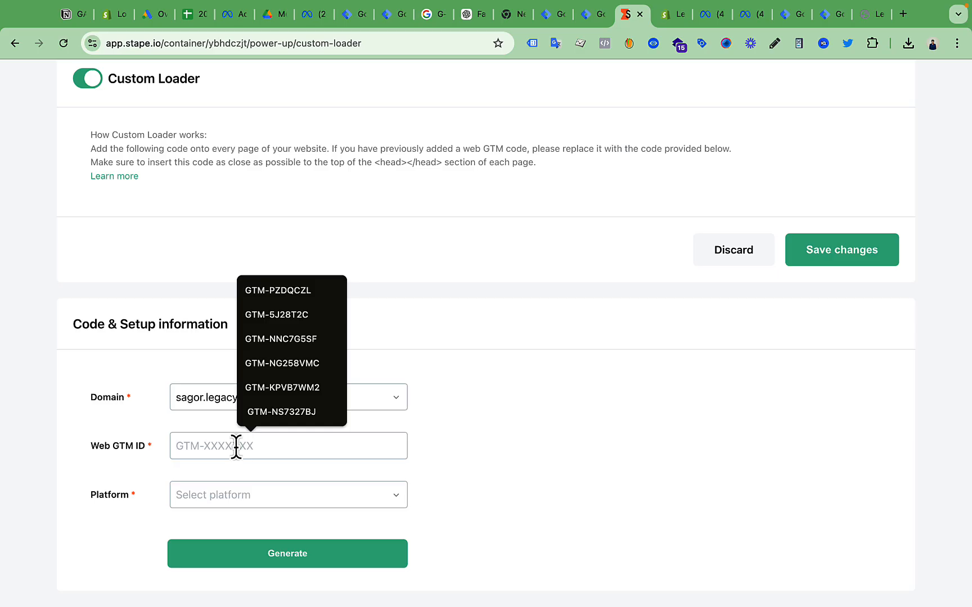
pyautogui.press('super+v')
pyautogui.press('BackSpace')
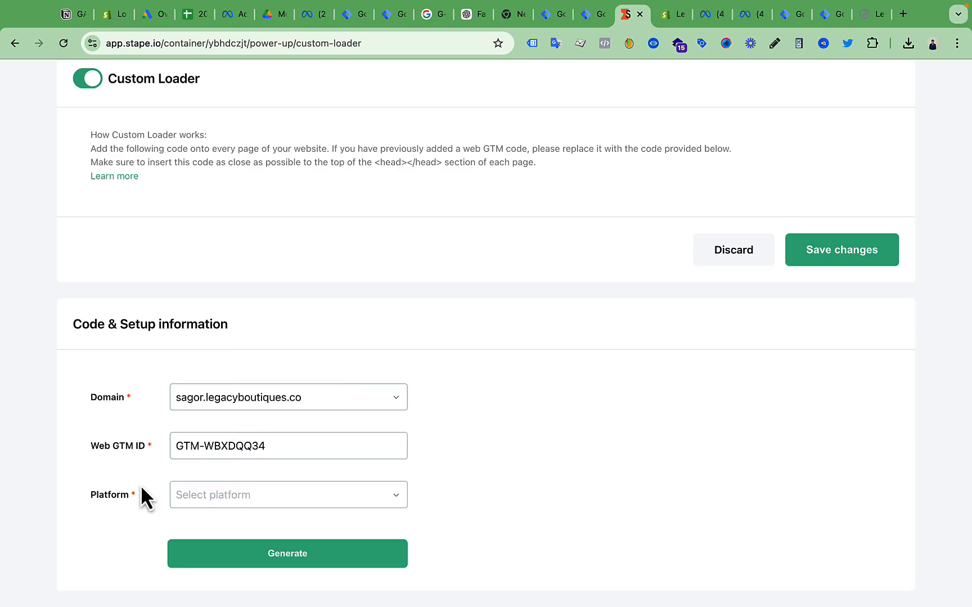
# Step: Choose Shopify as the Custom Loader platform and generate the configuration parameters for the web container
pyautogui.moveTo(84, 495); pyautogui.dragTo(129, 496)
pyautogui.click(238, 497)
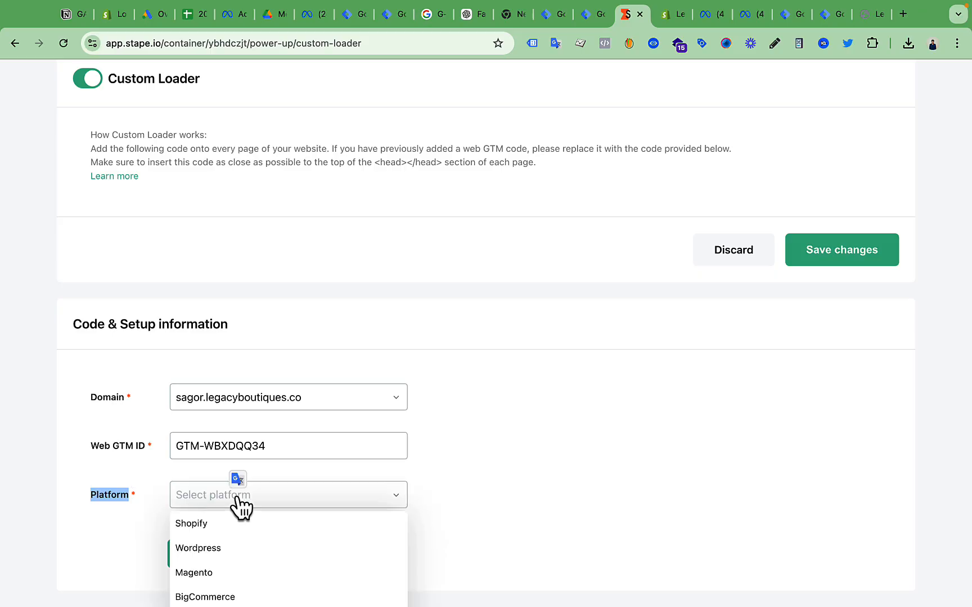
pyautogui.click(191, 524)
pyautogui.click(527, 461)
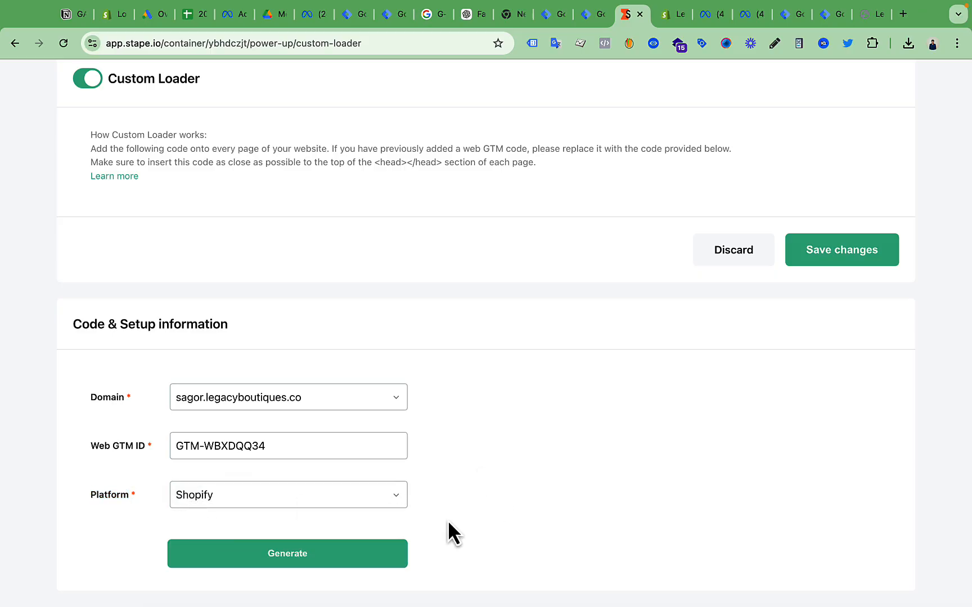
pyautogui.click(298, 559)
pyautogui.scroll(-3, 566, 375)
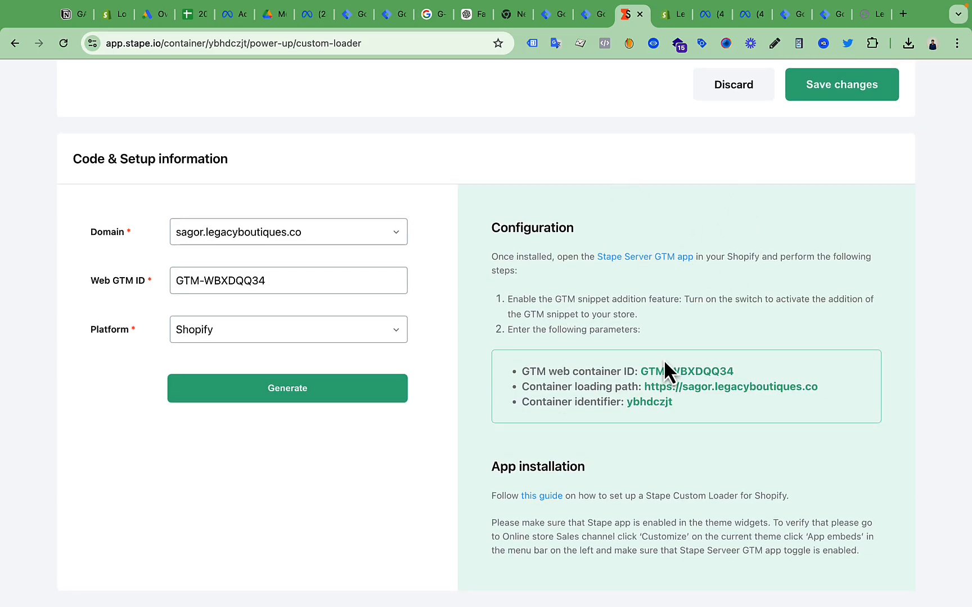
pyautogui.moveTo(674, 373)
pyautogui.moveTo(673, 409)
pyautogui.click(740, 372)
# Step: Switch to the Stape Server GTM app in Shopify, enable the web GTM script insertion and enter GTM-WBXDQQ34 as the web ID
pyautogui.click(667, 22)
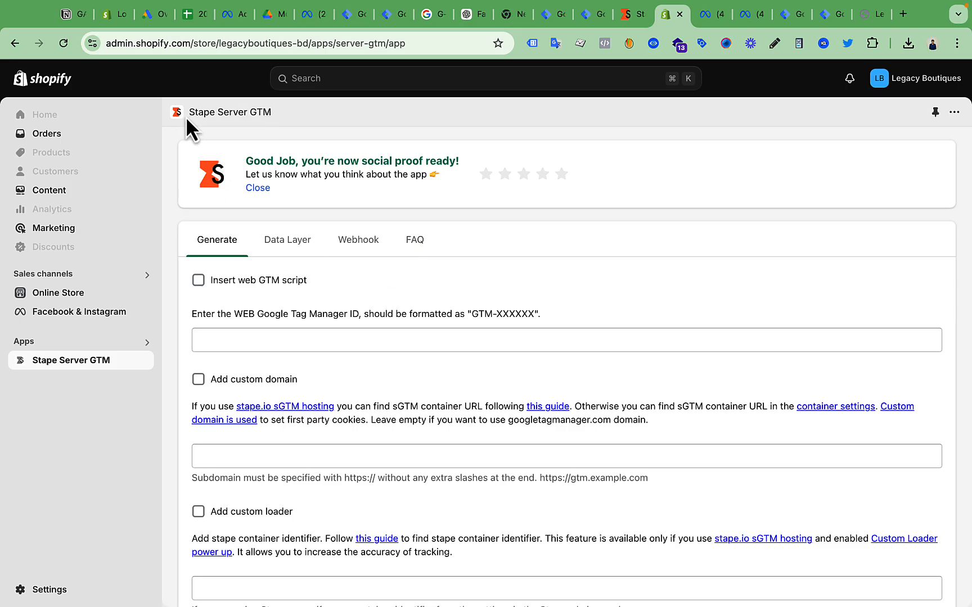
pyautogui.moveTo(293, 113); pyautogui.dragTo(186, 111)
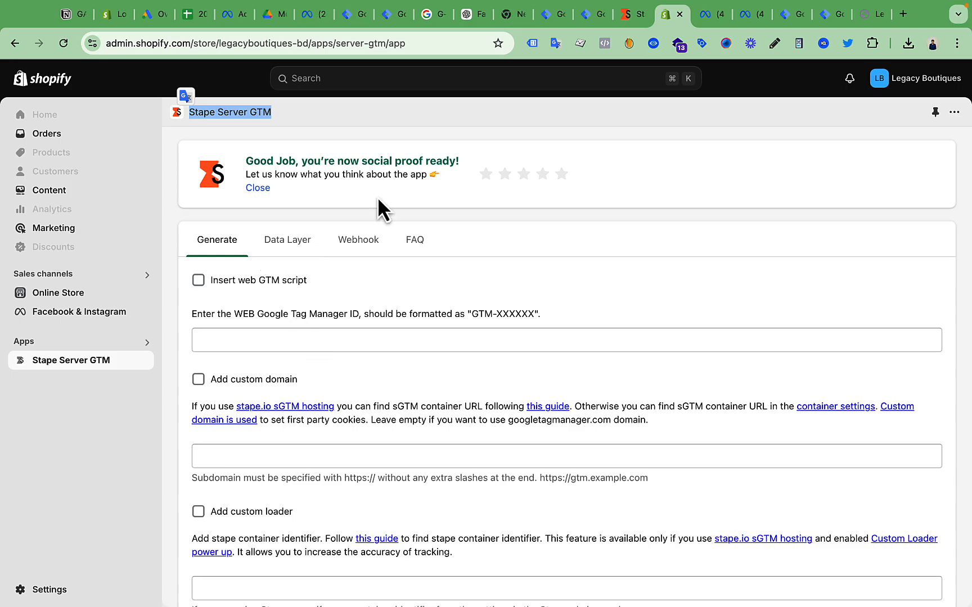
pyautogui.click(551, 18)
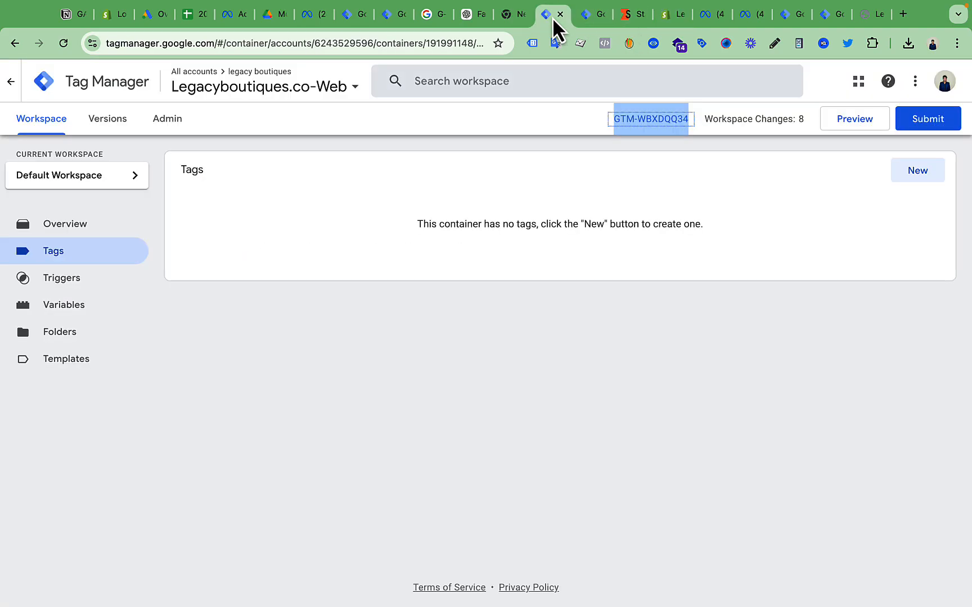
pyautogui.click(669, 16)
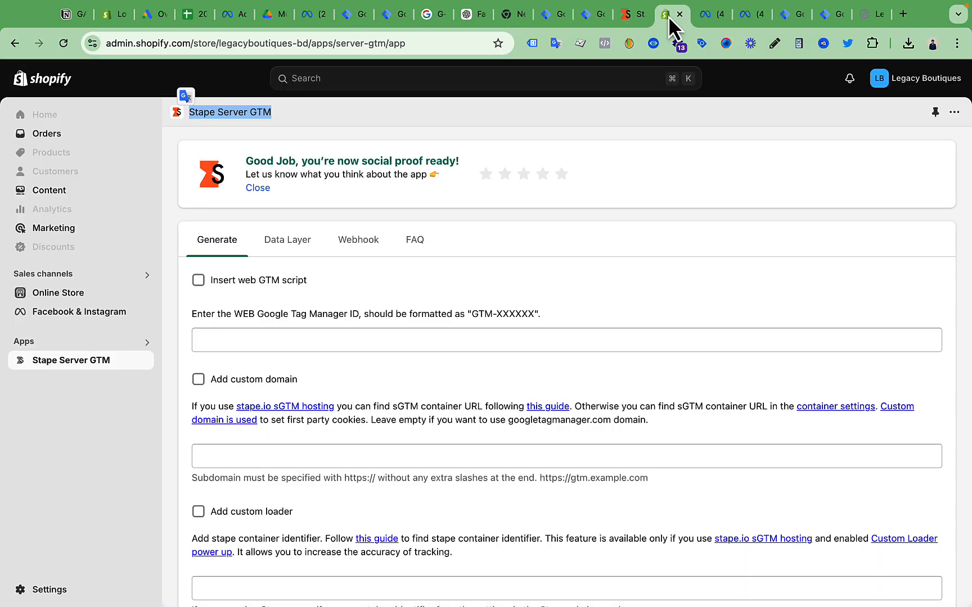
pyautogui.click(197, 284)
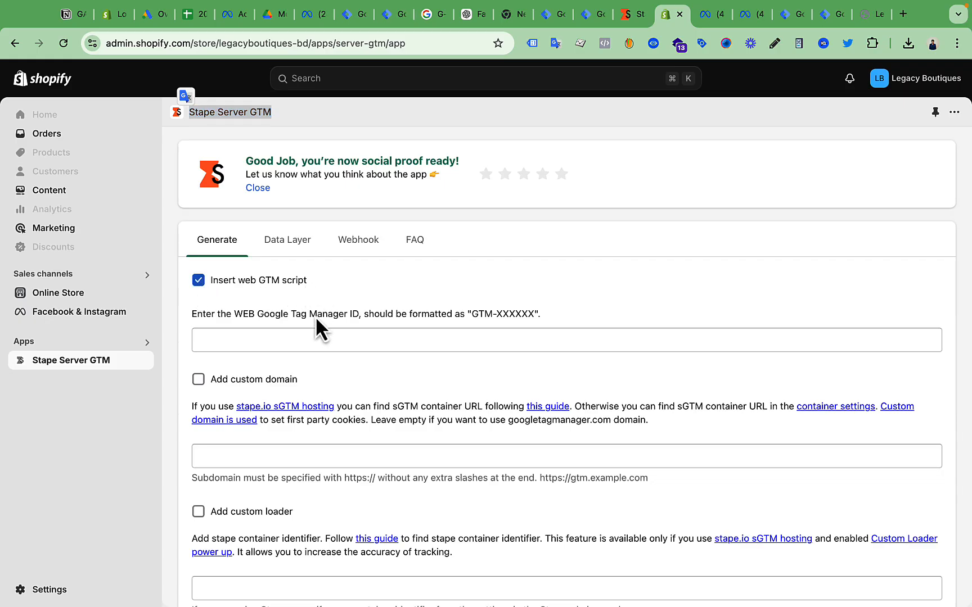
pyautogui.click(285, 341)
pyautogui.press('super+v')
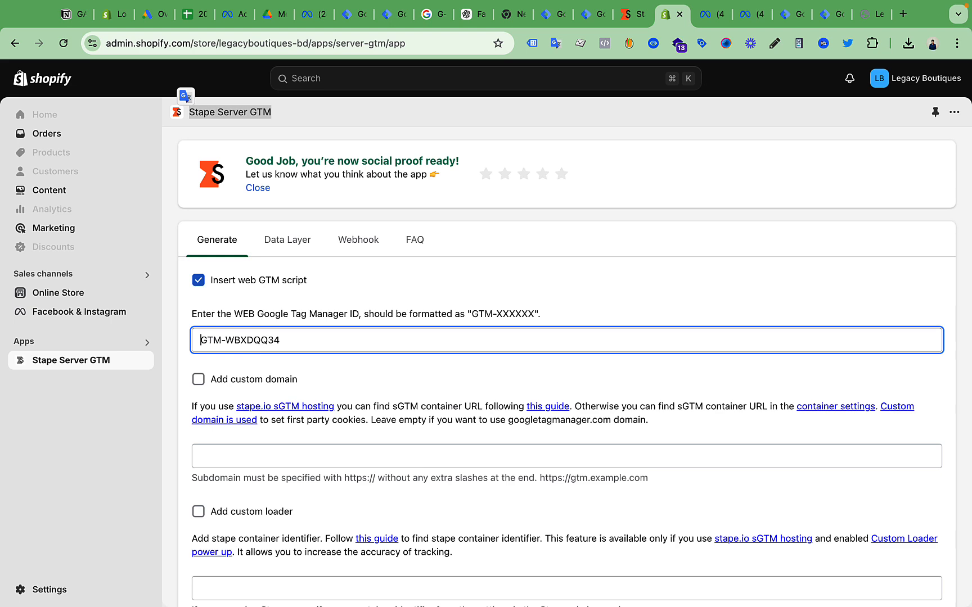
# Step: Enable the custom domain option in the Stape Server GTM app, then copy the container loading path from Stape's Custom Loader configuration
pyautogui.scroll(-2, 336, 351)
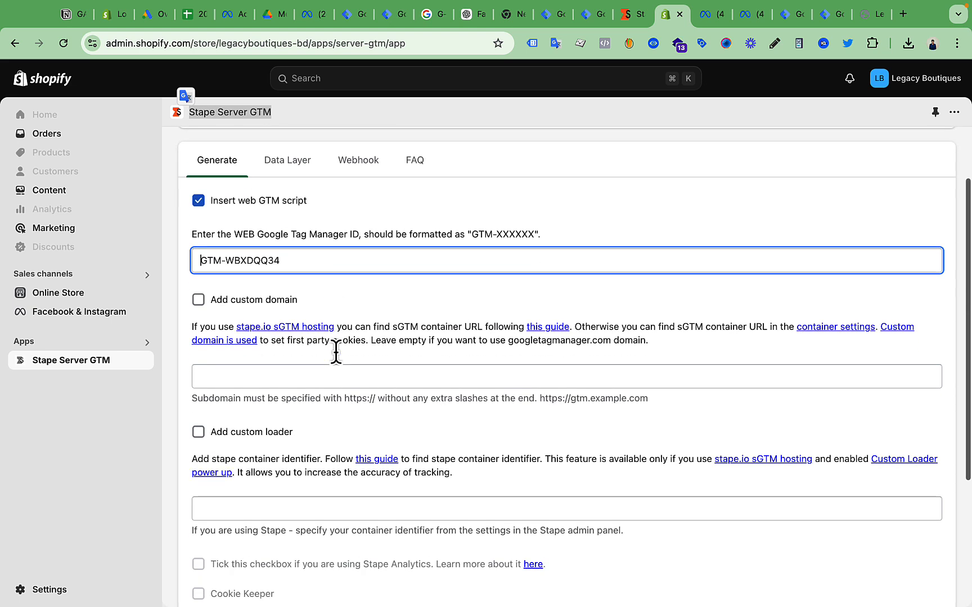
pyautogui.click(199, 303)
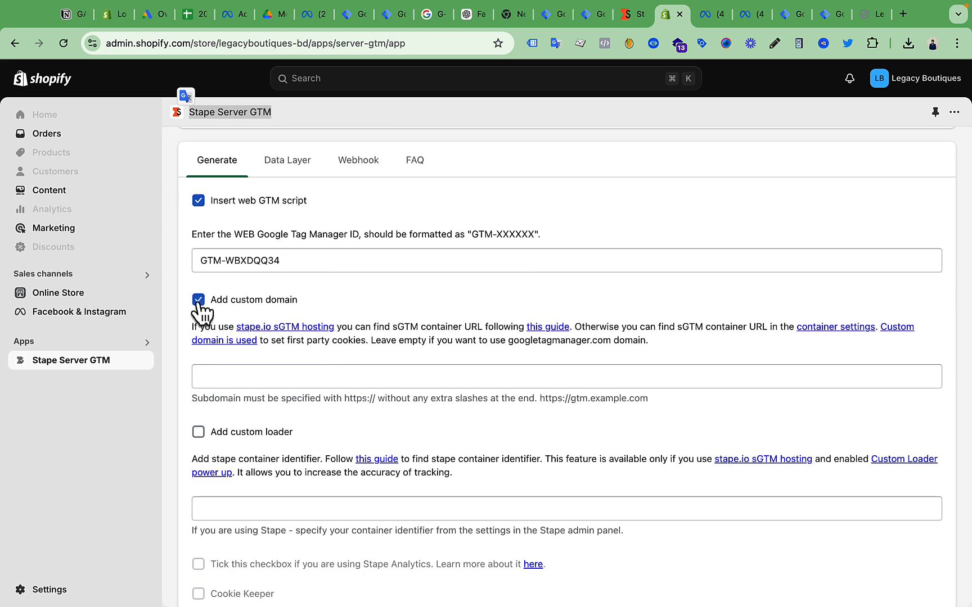
pyautogui.click(232, 379)
pyautogui.click(626, 16)
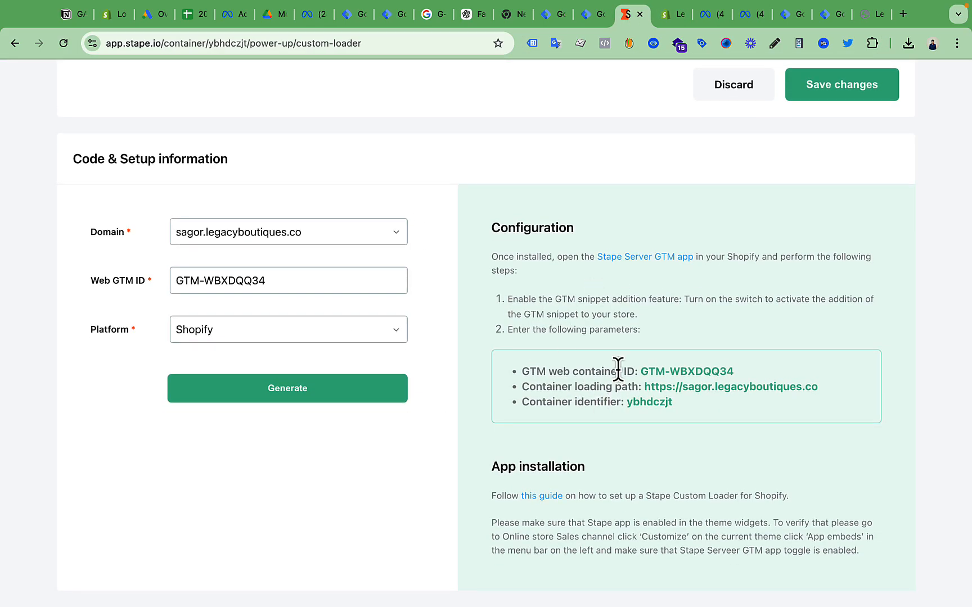
pyautogui.scroll(-2, 618, 369)
pyautogui.moveTo(524, 387); pyautogui.dragTo(642, 388)
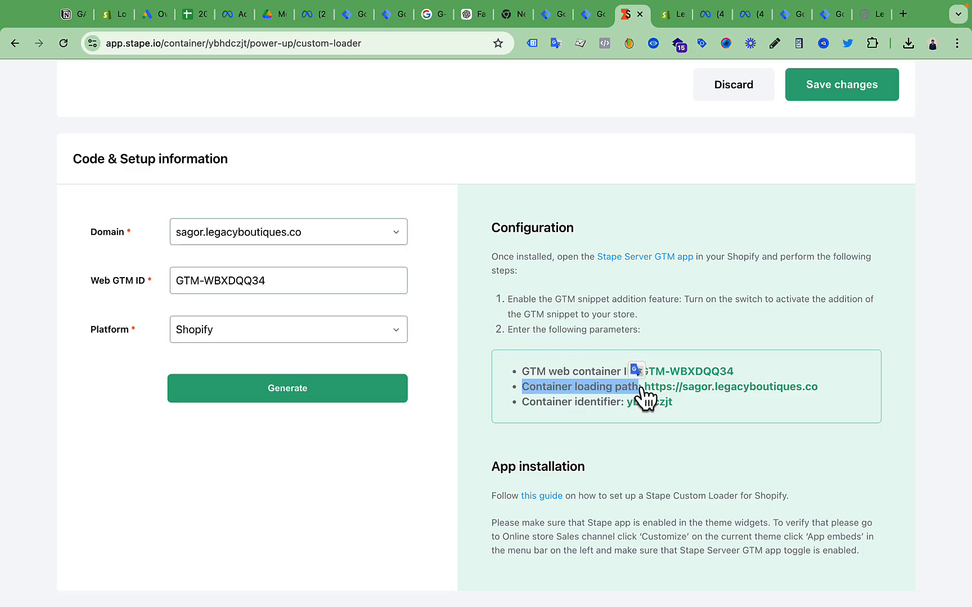
pyautogui.click(827, 387)
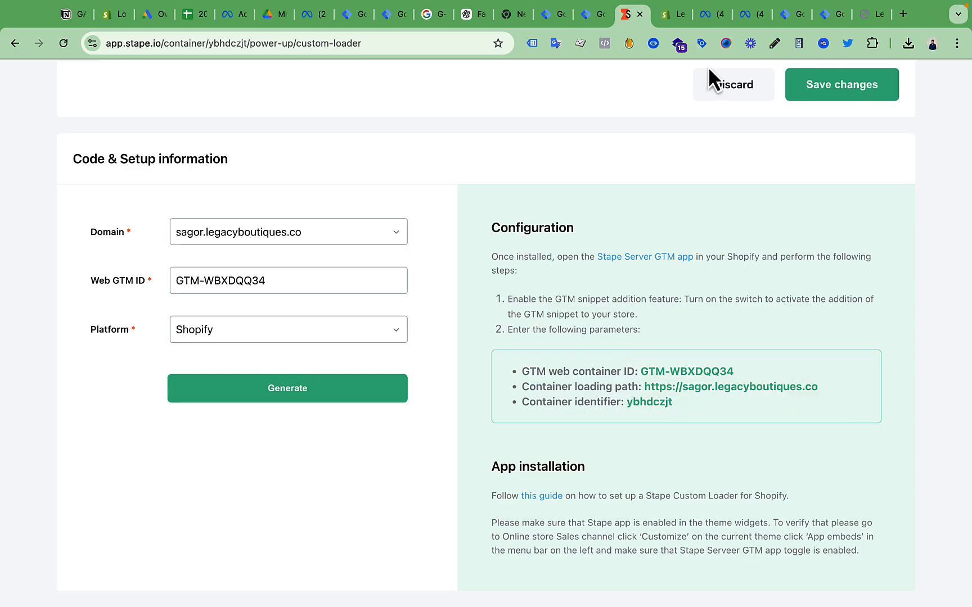
pyautogui.click(674, 16)
pyautogui.click(267, 372)
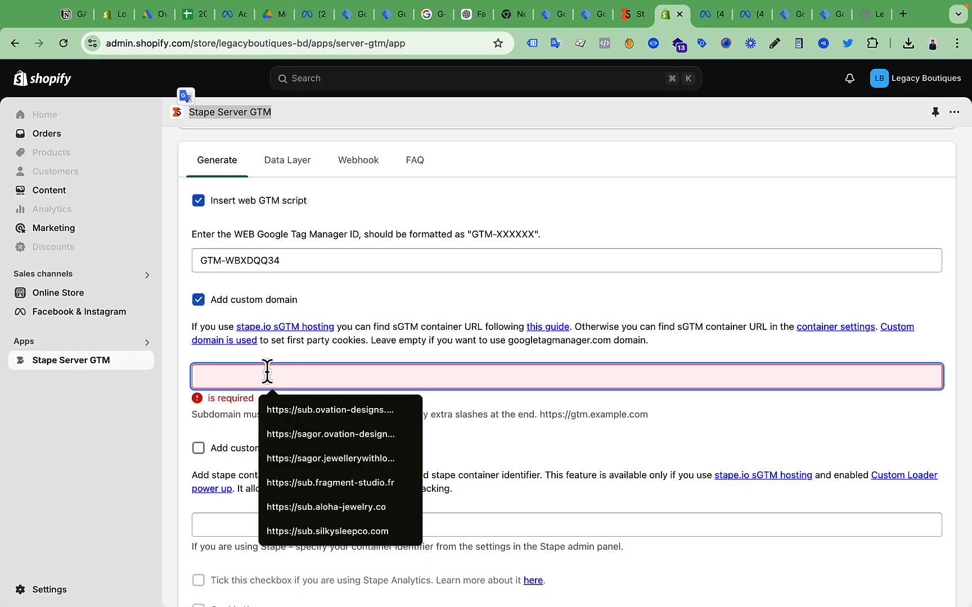
pyautogui.press('super+v')
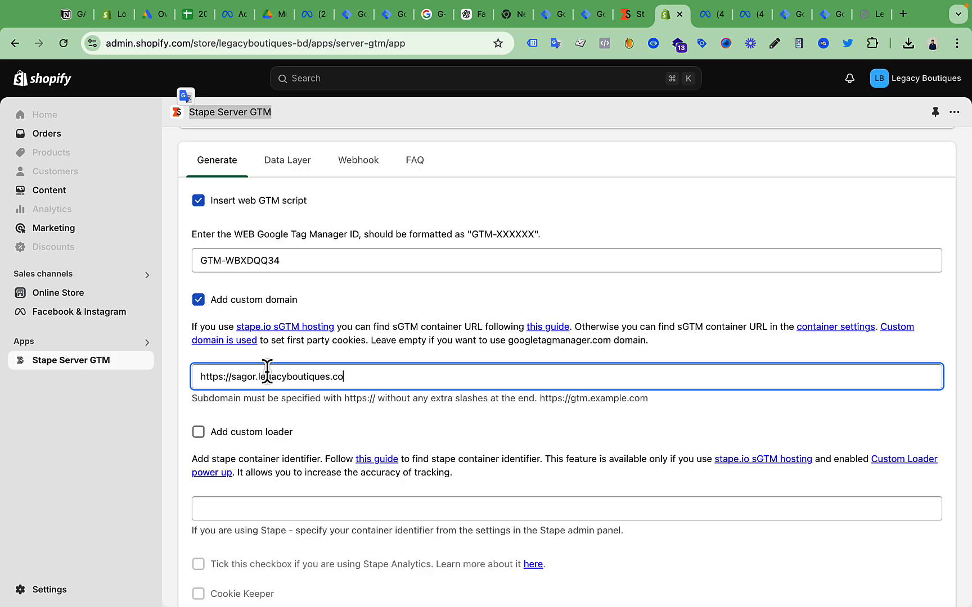
pyautogui.tripleClick(234, 376)
pyautogui.click(328, 376)
pyautogui.scroll(-3, 347, 432)
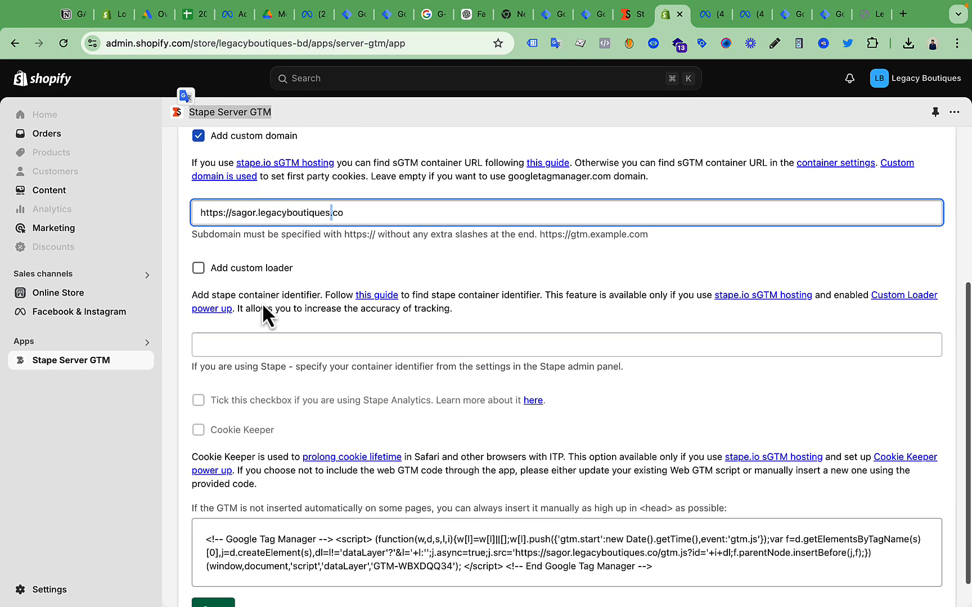
# Step: Enable the custom loader option and fill in the container identifier ybhdczjt copied from Stape's configuration
pyautogui.click(198, 272)
pyautogui.click(236, 344)
pyautogui.click(629, 15)
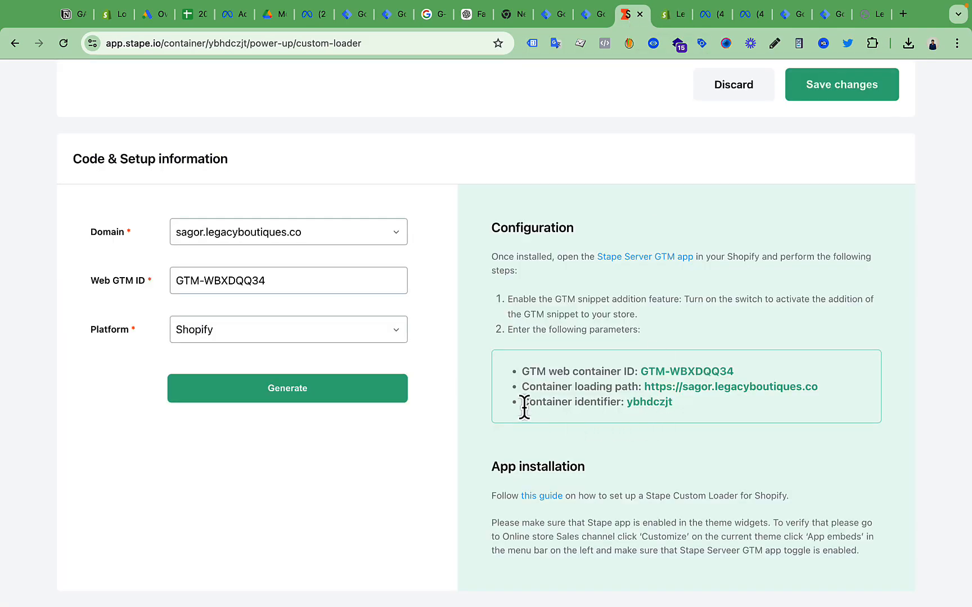
pyautogui.moveTo(523, 404); pyautogui.dragTo(605, 405)
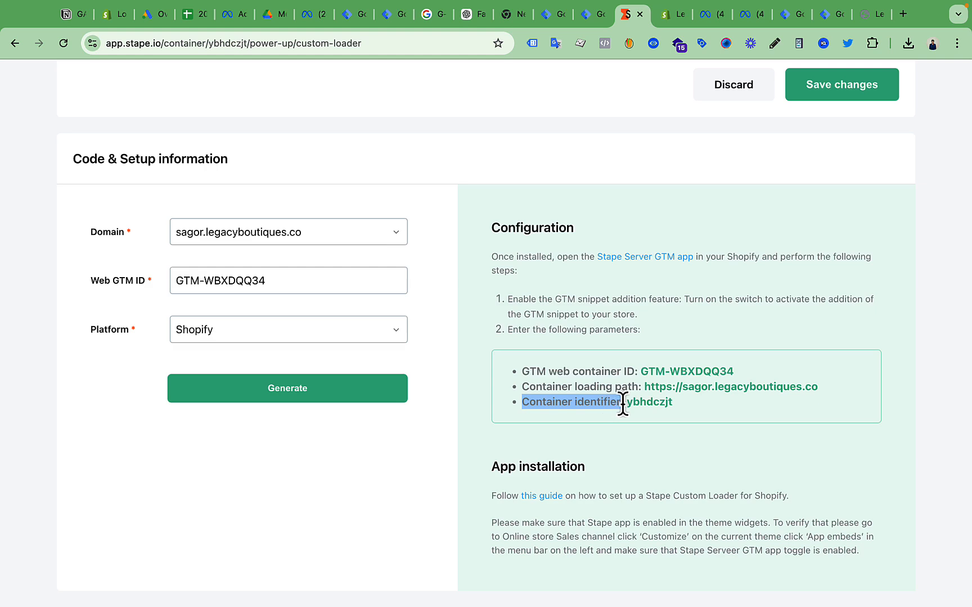
pyautogui.click(653, 402)
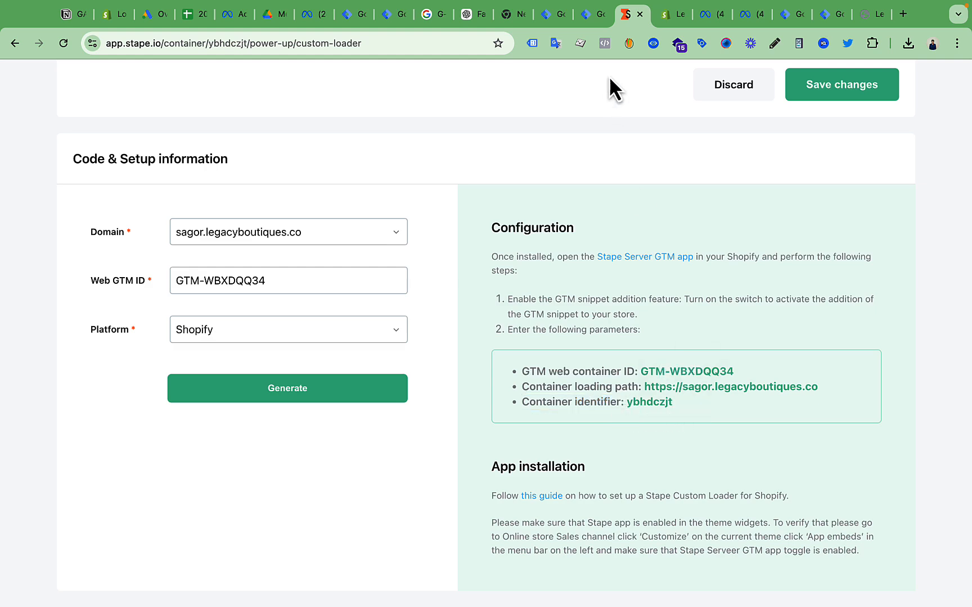
pyautogui.click(668, 15)
pyautogui.click(275, 339)
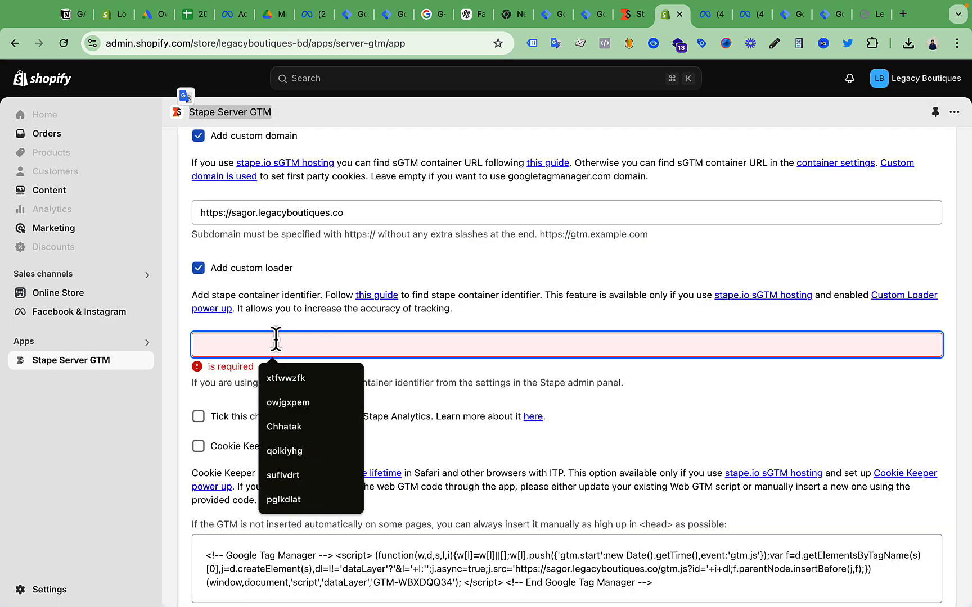
pyautogui.press('super+v')
pyautogui.press('super+a')
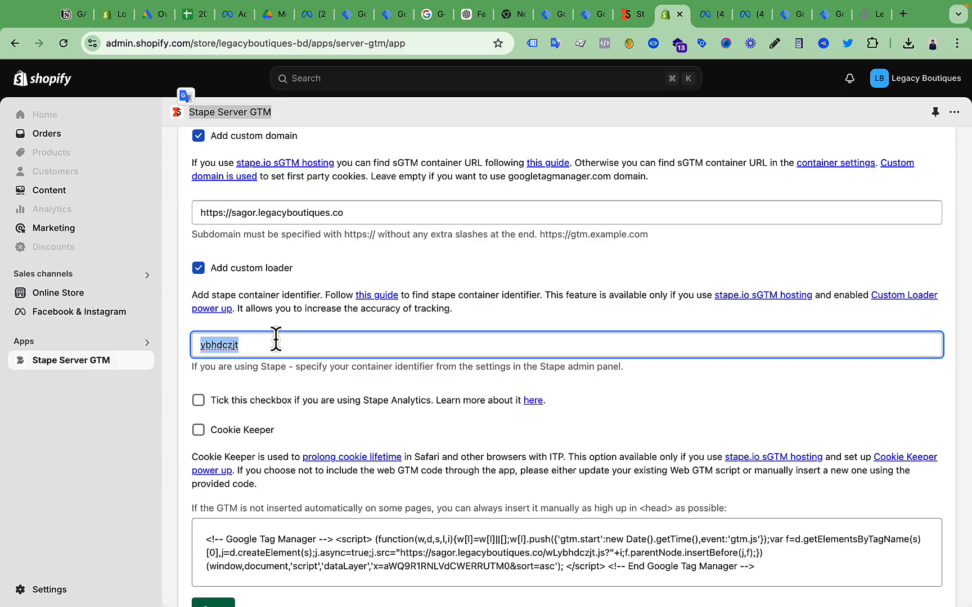
# Step: Enable Cookie Keeper in the Stape Server GTM app and save all the script settings
pyautogui.scroll(-2, 318, 416)
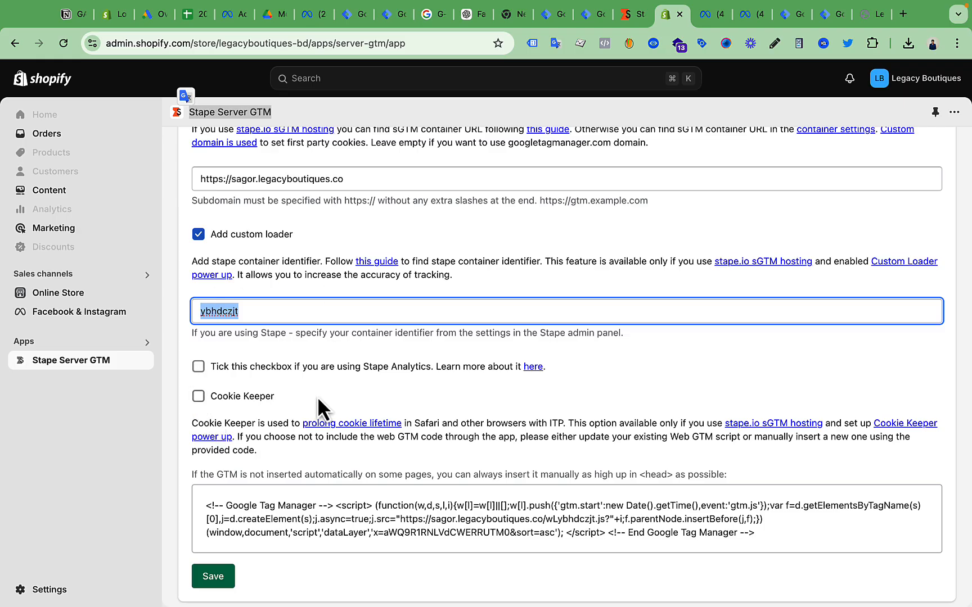
pyautogui.click(198, 396)
pyautogui.scroll(-3, 303, 412)
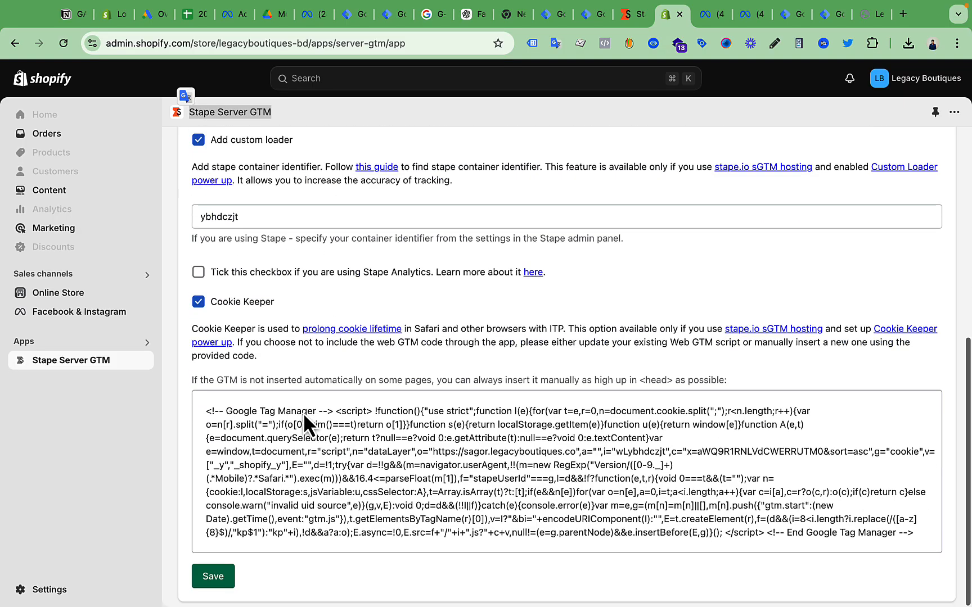
pyautogui.scroll(7, 422, 332)
pyautogui.scroll(-7, 423, 332)
pyautogui.click(223, 579)
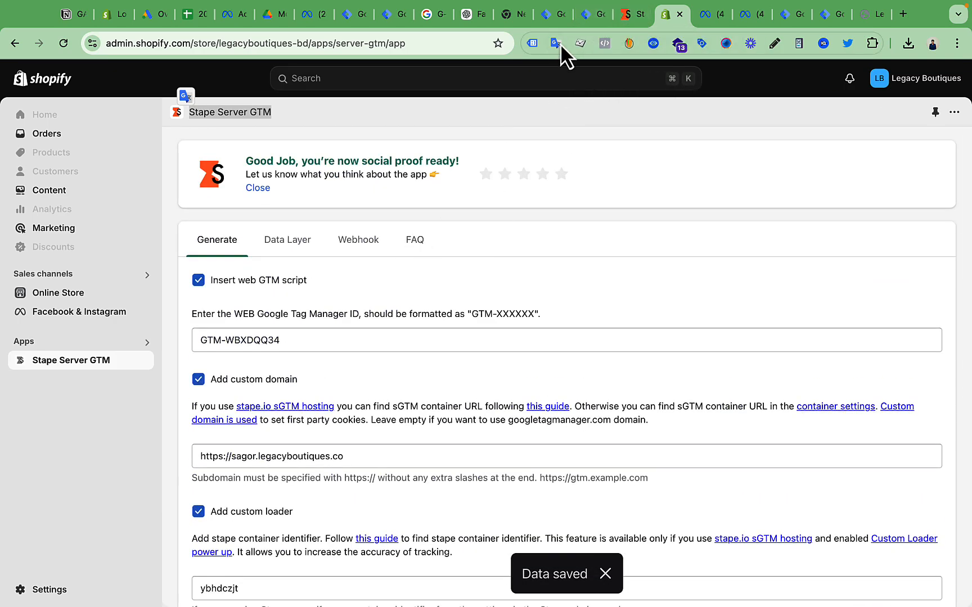
pyautogui.click(550, 17)
pyautogui.click(866, 15)
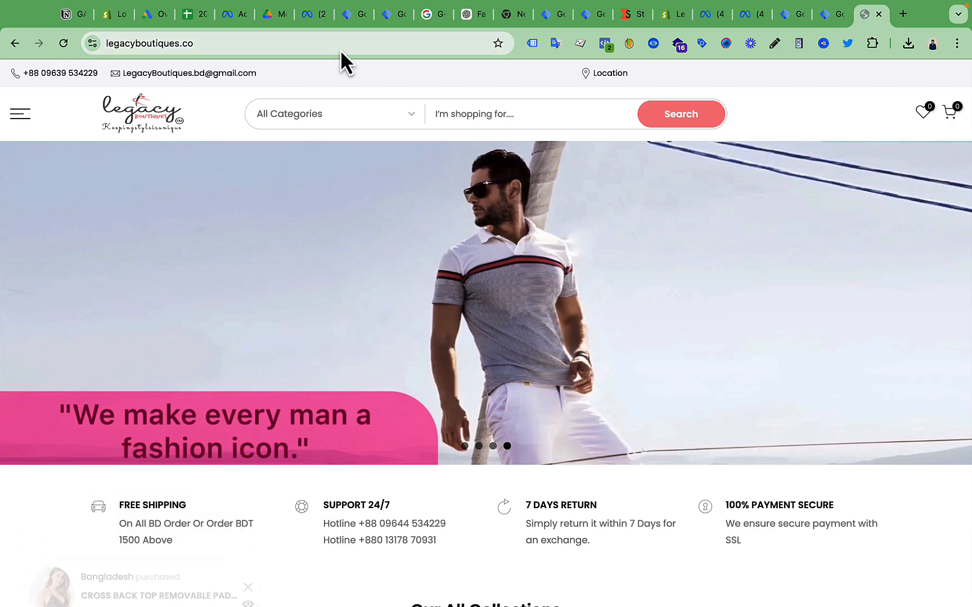
pyautogui.click(308, 46)
pyautogui.rightClick(309, 47)
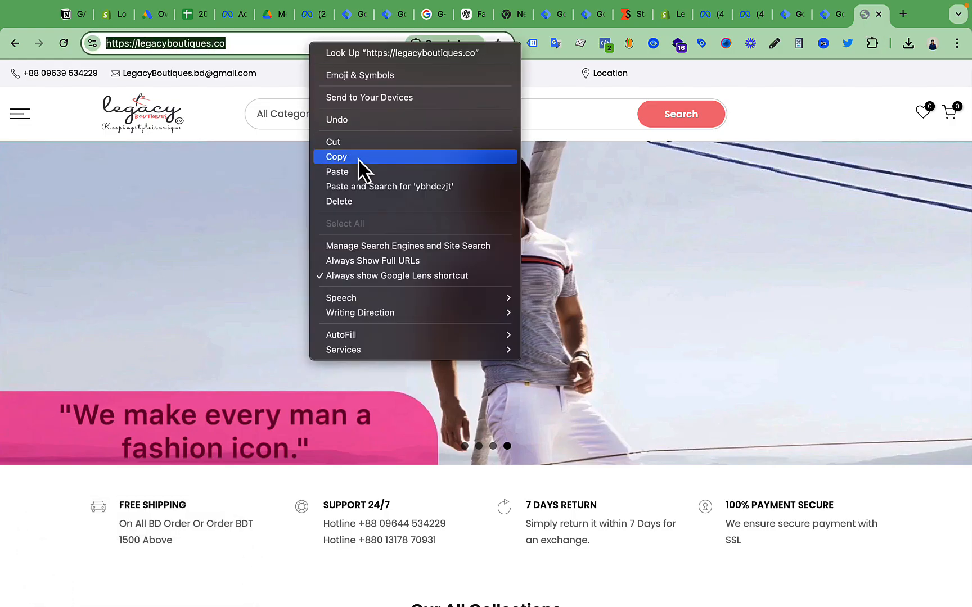
pyautogui.click(357, 158)
pyautogui.click(547, 16)
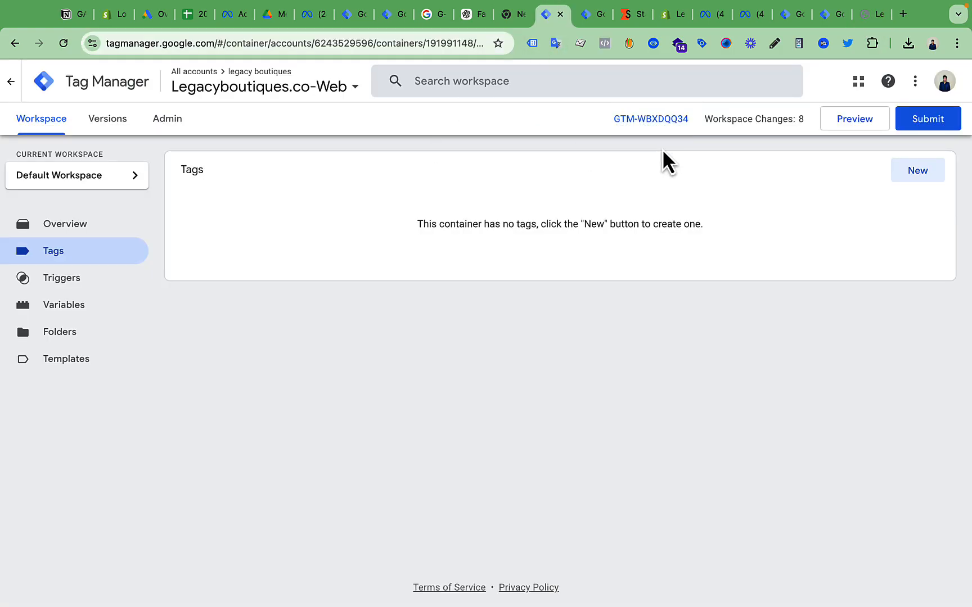
pyautogui.click(863, 127)
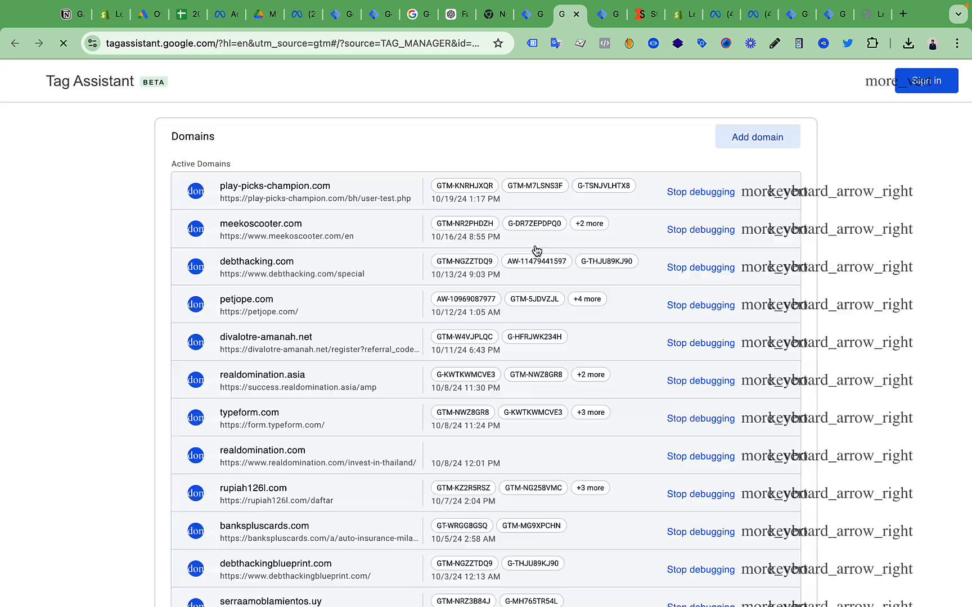
pyautogui.click(437, 346)
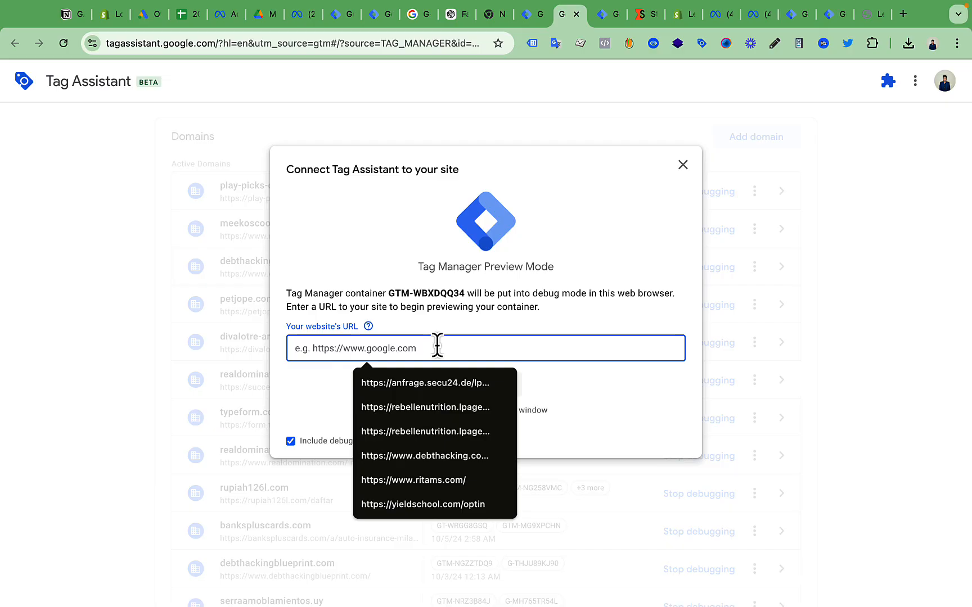
pyautogui.press('super+v')
pyautogui.click(479, 387)
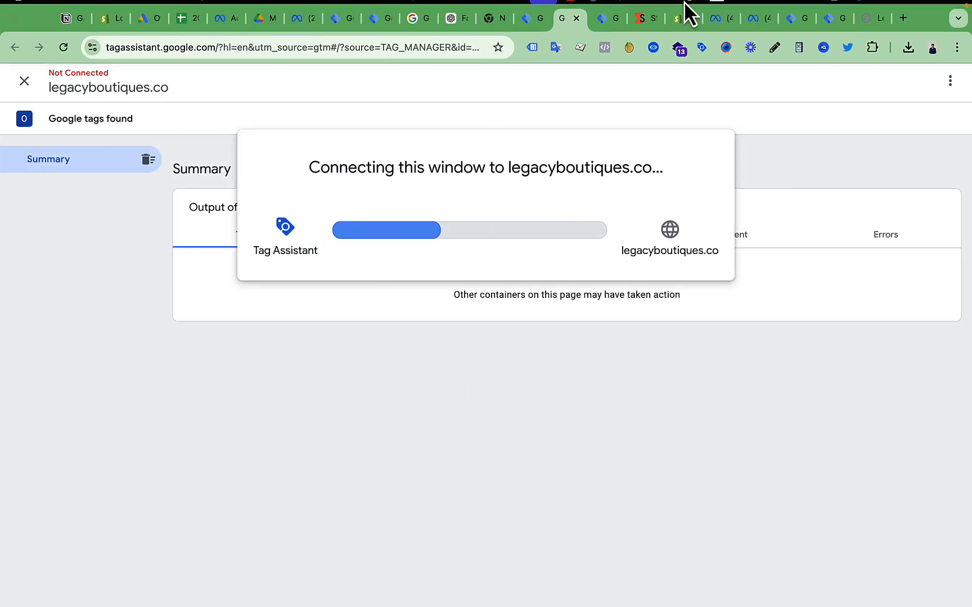
# Step: On the storefront connected to Tag Assistant, open the Men's T-shirt collection from the homepage
pyautogui.click(570, 8)
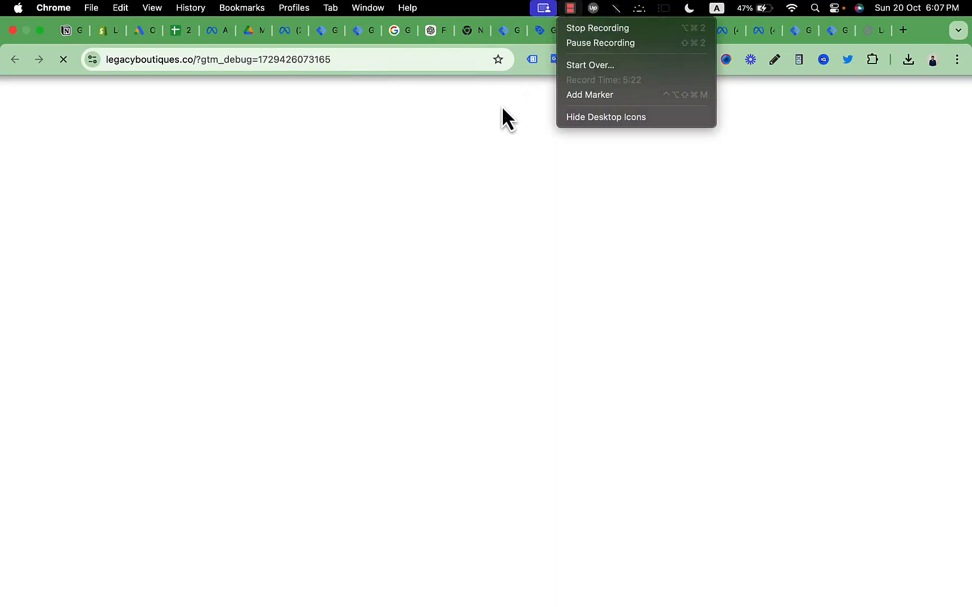
pyautogui.click(483, 153)
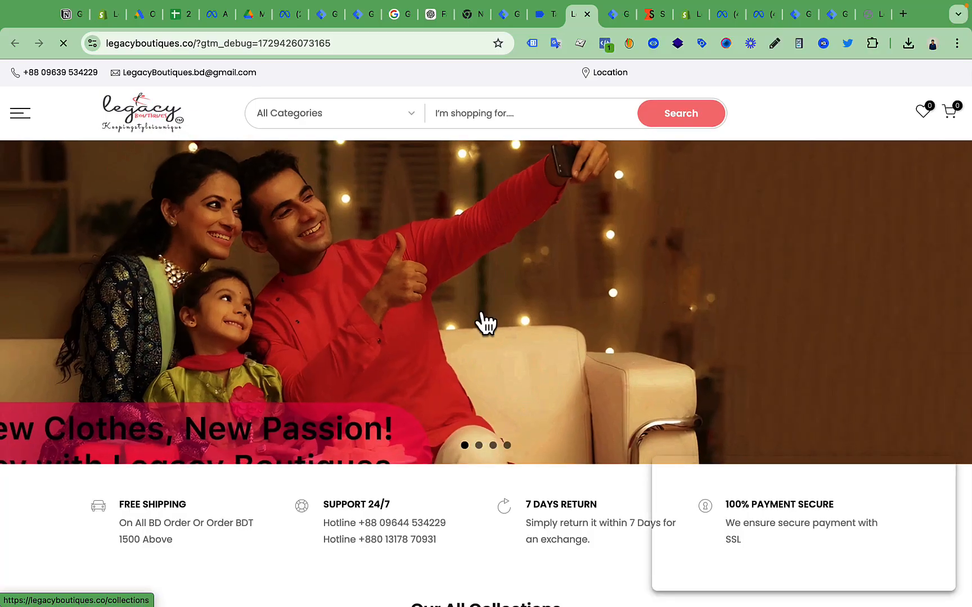
pyautogui.scroll(-15, 483, 321)
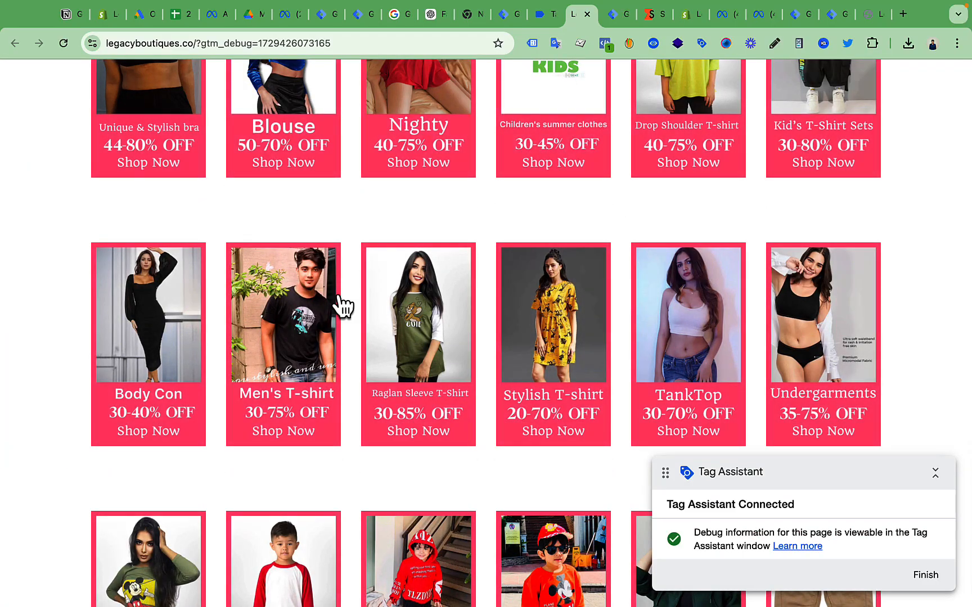
pyautogui.click(306, 302)
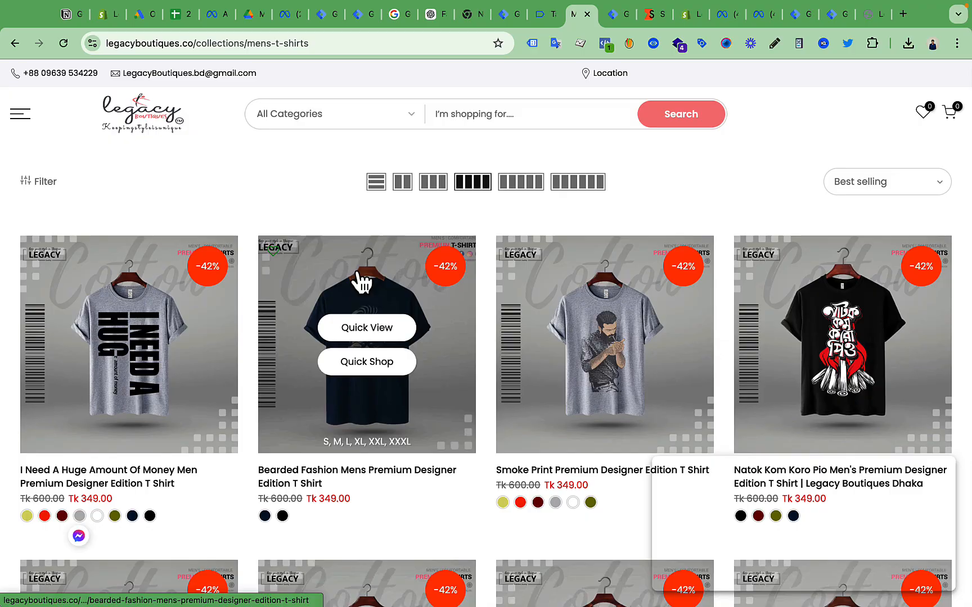
# Step: Open the Bearded Fashion Mens Premium Designer Edition T Shirt product and review its events in datalayer checker
pyautogui.click(358, 275)
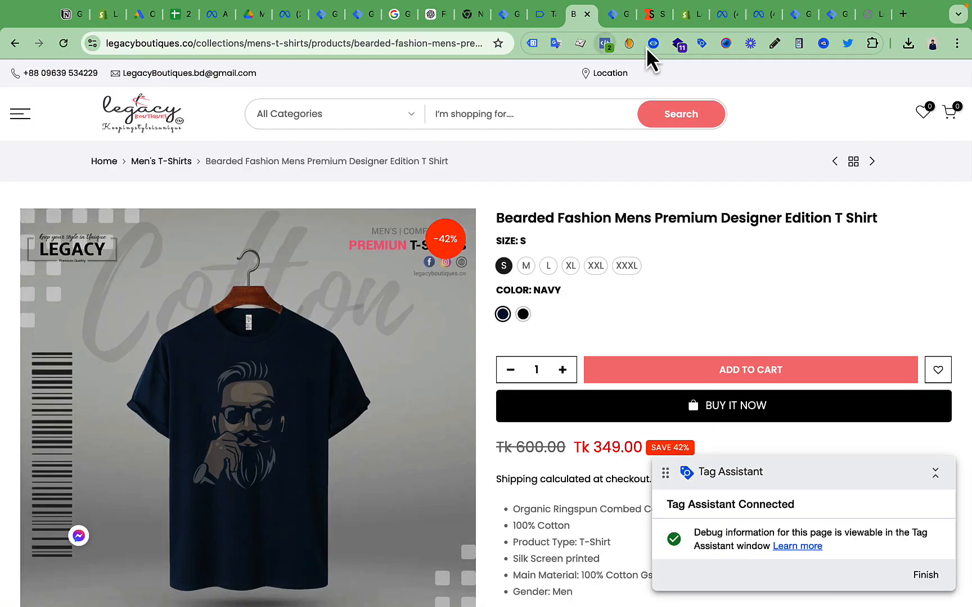
pyautogui.click(653, 44)
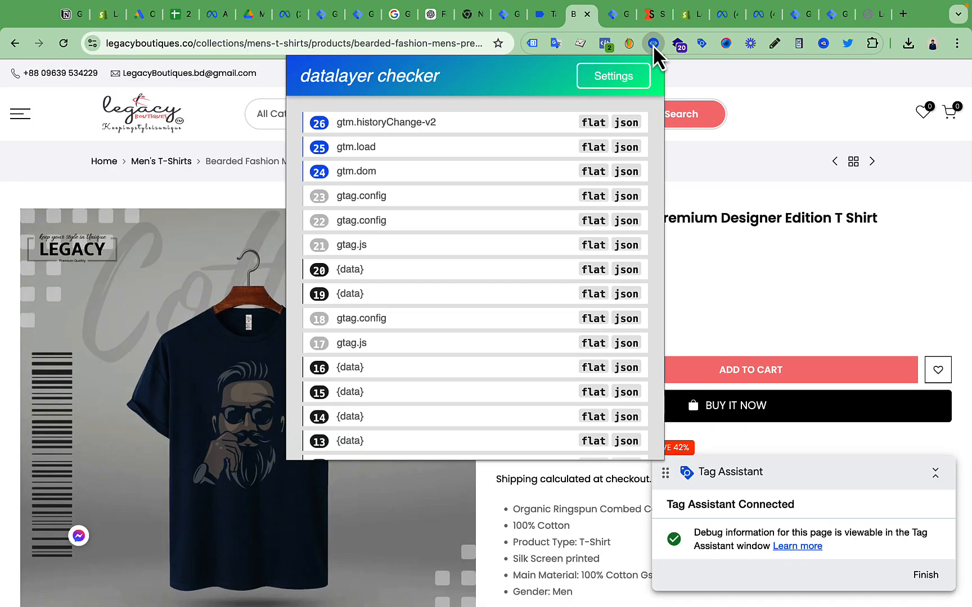
pyautogui.scroll(-2, 453, 256)
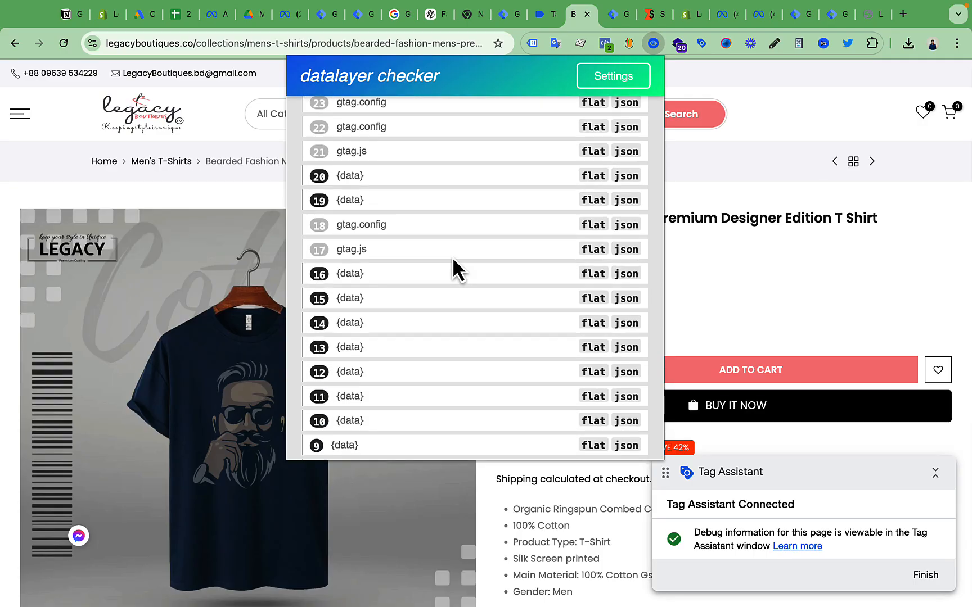
pyautogui.scroll(-5, 452, 256)
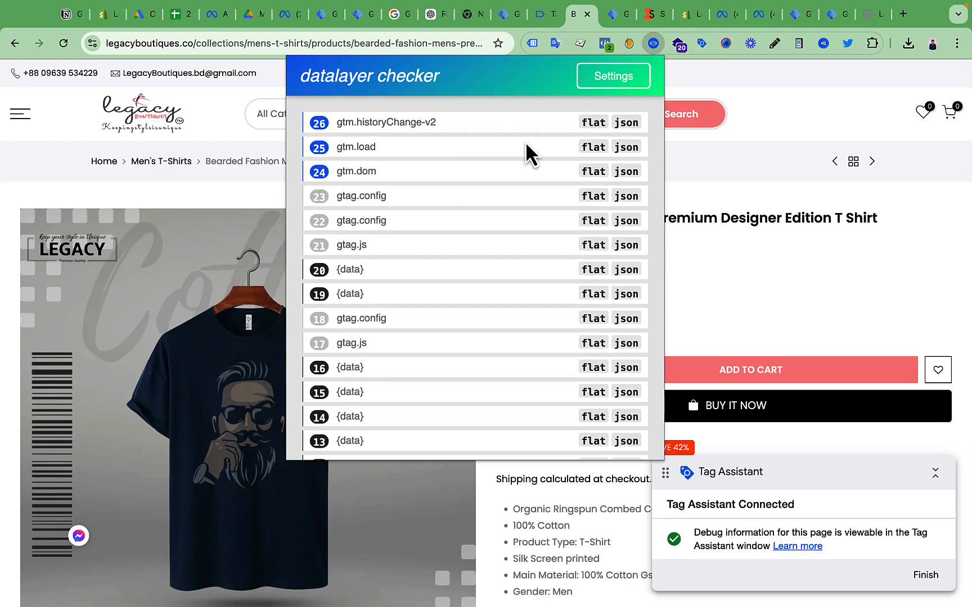
# Step: Return to the connected Tag Assistant session and review the events recorded for the Bearded Fashion product page
pyautogui.click(544, 15)
pyautogui.click(494, 319)
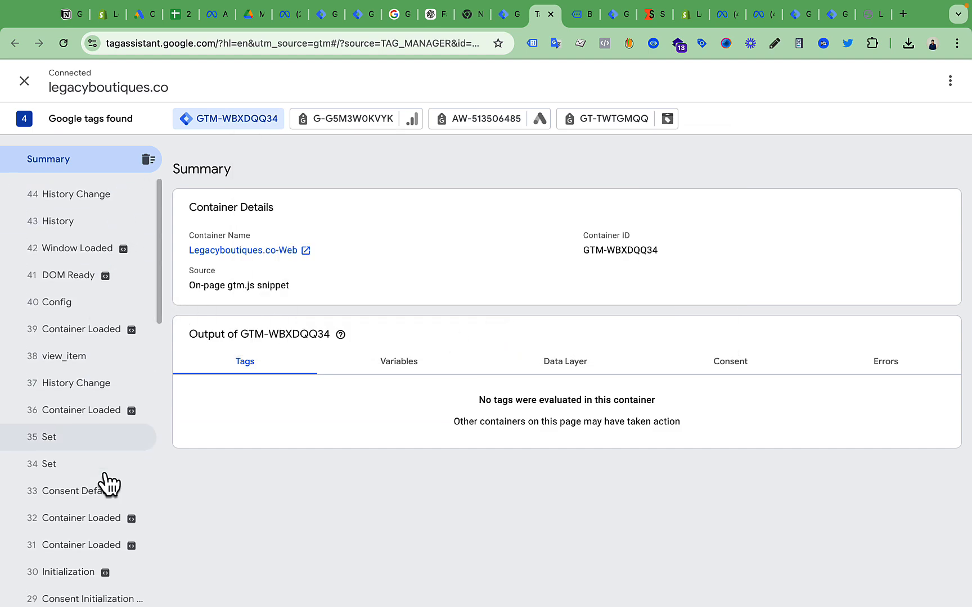
pyautogui.scroll(-6, 108, 483)
pyautogui.scroll(7, 104, 483)
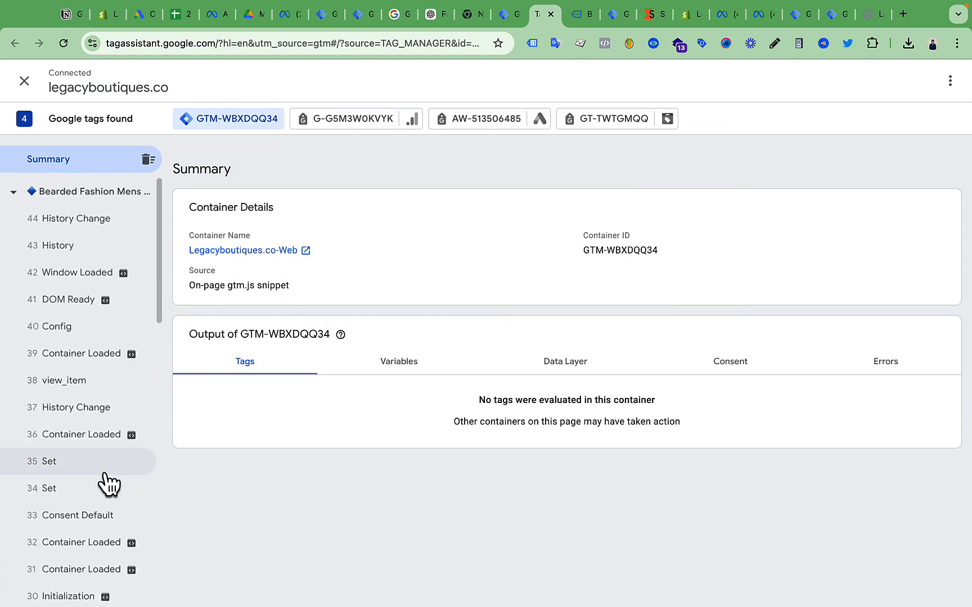
pyautogui.scroll(-3, 102, 444)
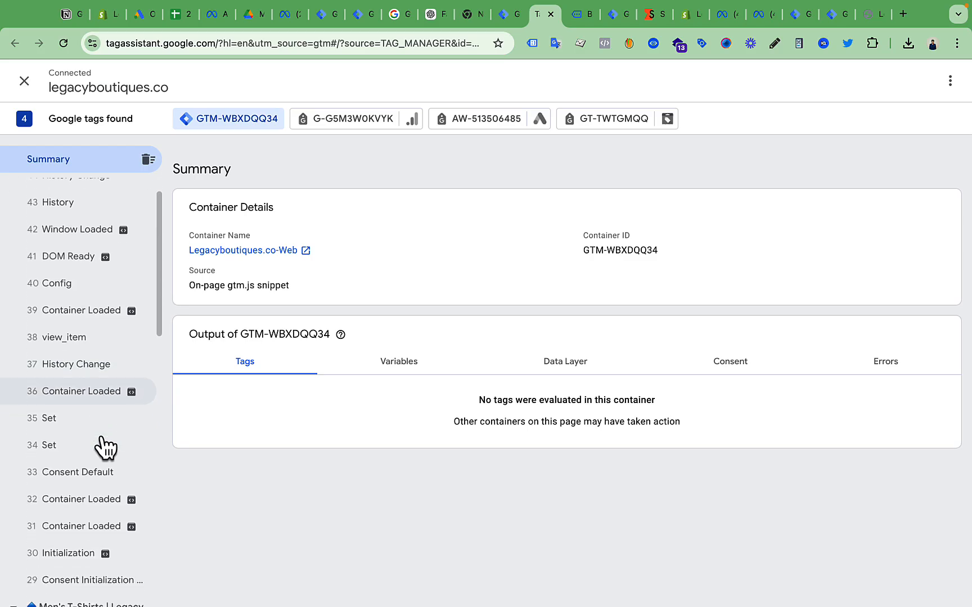
pyautogui.scroll(2, 104, 447)
pyautogui.scroll(1, 103, 447)
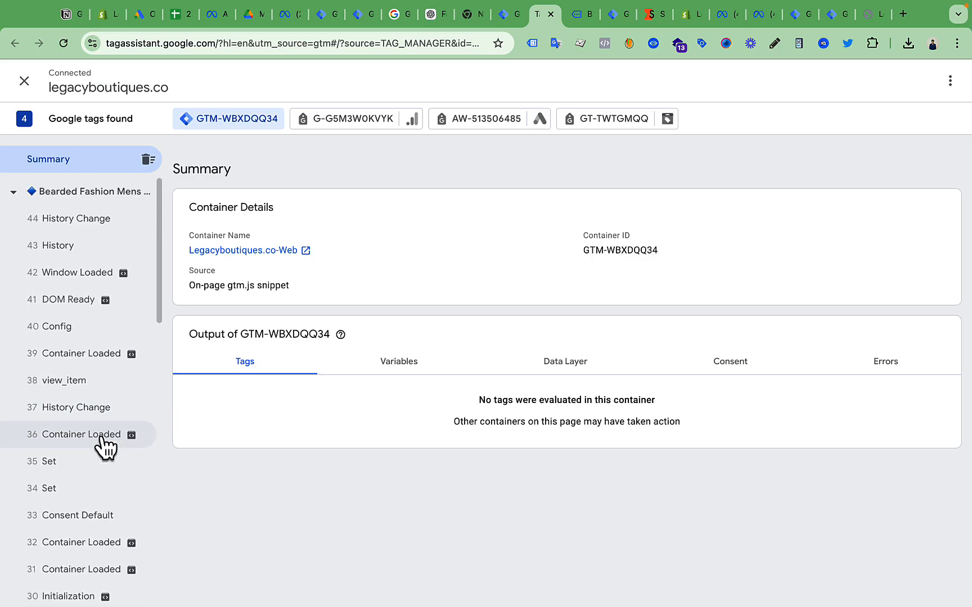
# Step: Inspect the Data Layer values of the product page's view_item event, focusing on the eventModel object
pyautogui.click(88, 383)
pyautogui.click(565, 318)
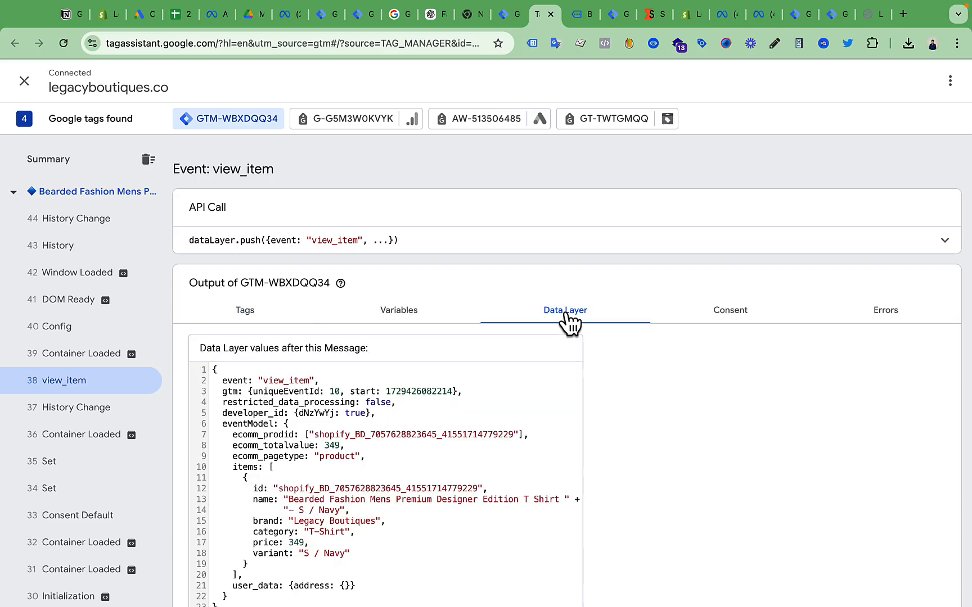
pyautogui.scroll(-1, 425, 474)
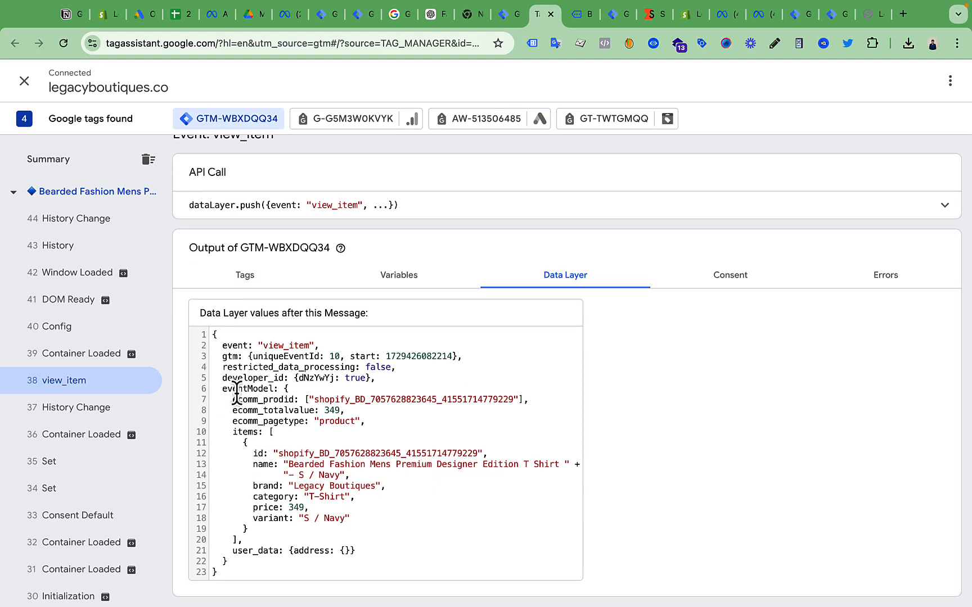
pyautogui.moveTo(223, 391); pyautogui.dragTo(293, 392)
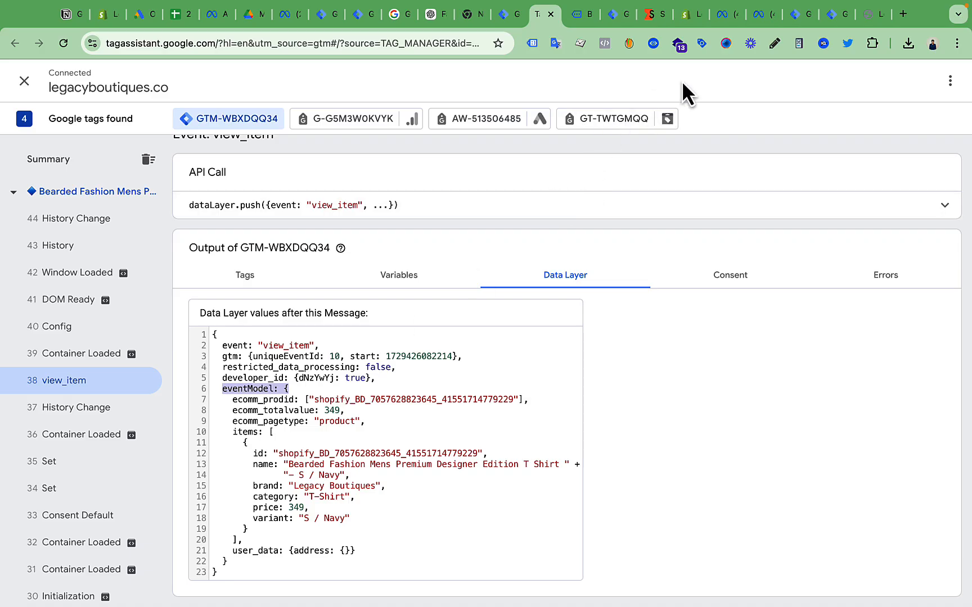
# Step: Save the Custom Loader changes for the Legacy Boutiques container in Stape and check its tagging server domain in the container settings
pyautogui.click(799, 17)
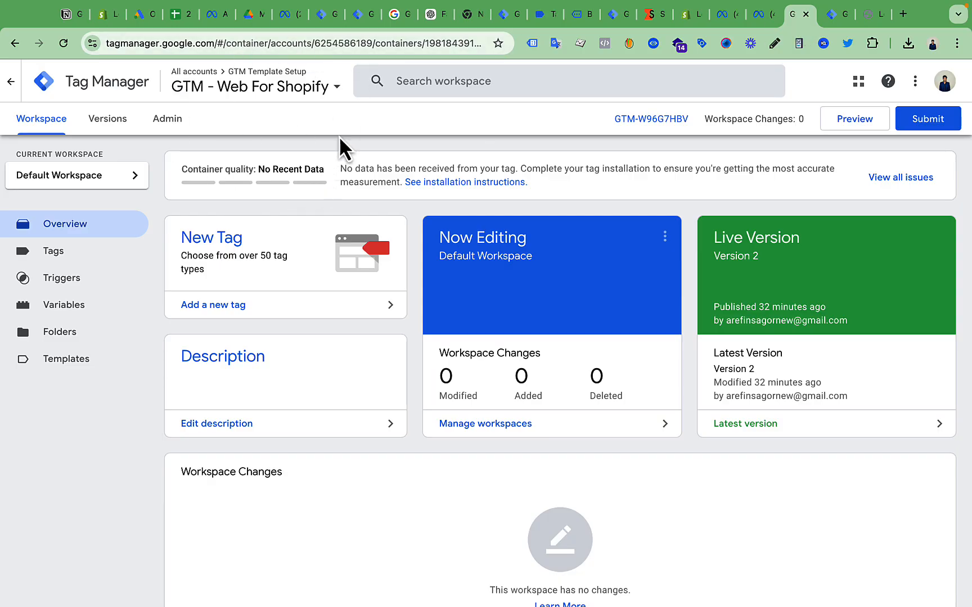
pyautogui.click(652, 17)
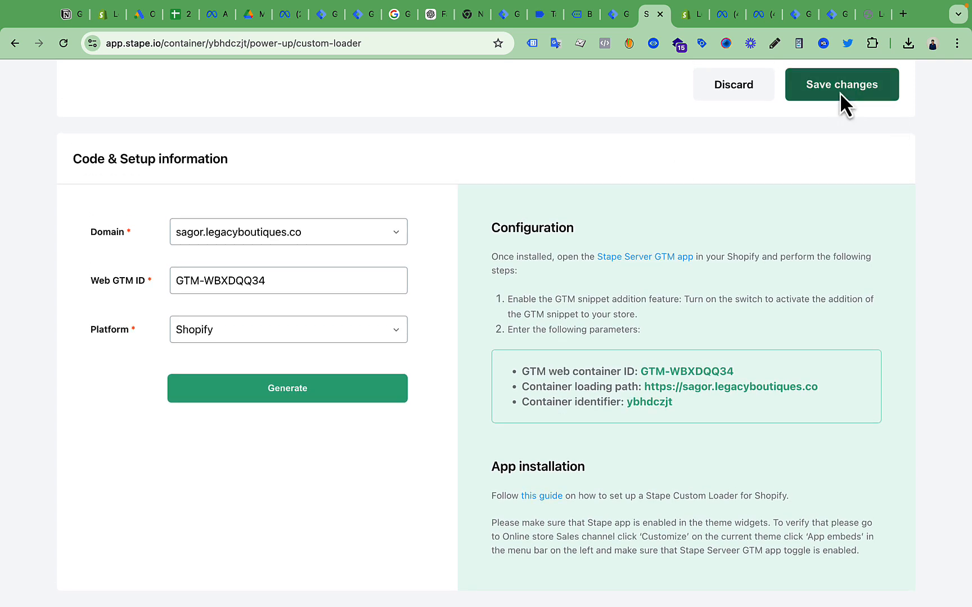
pyautogui.click(839, 92)
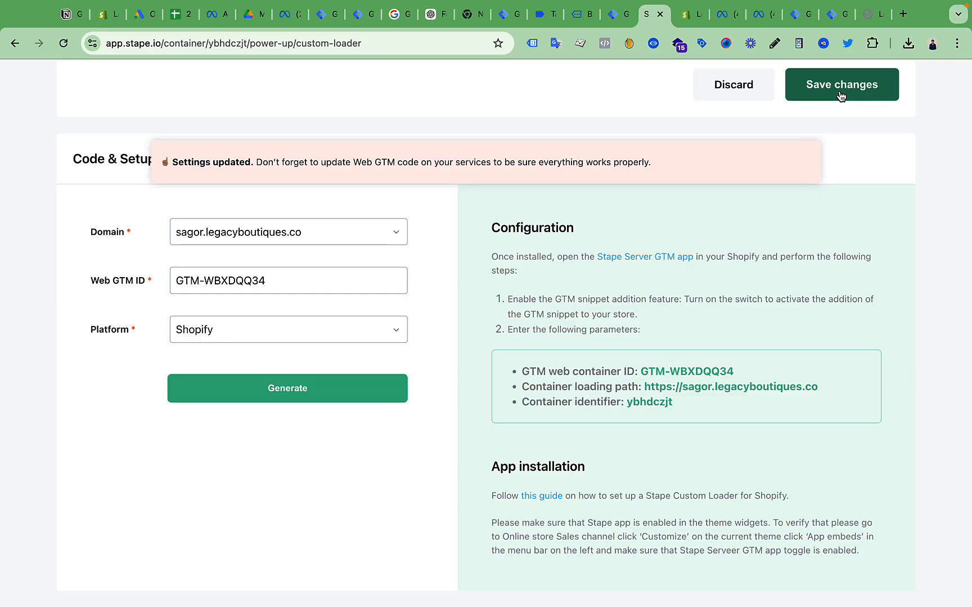
pyautogui.scroll(9, 774, 195)
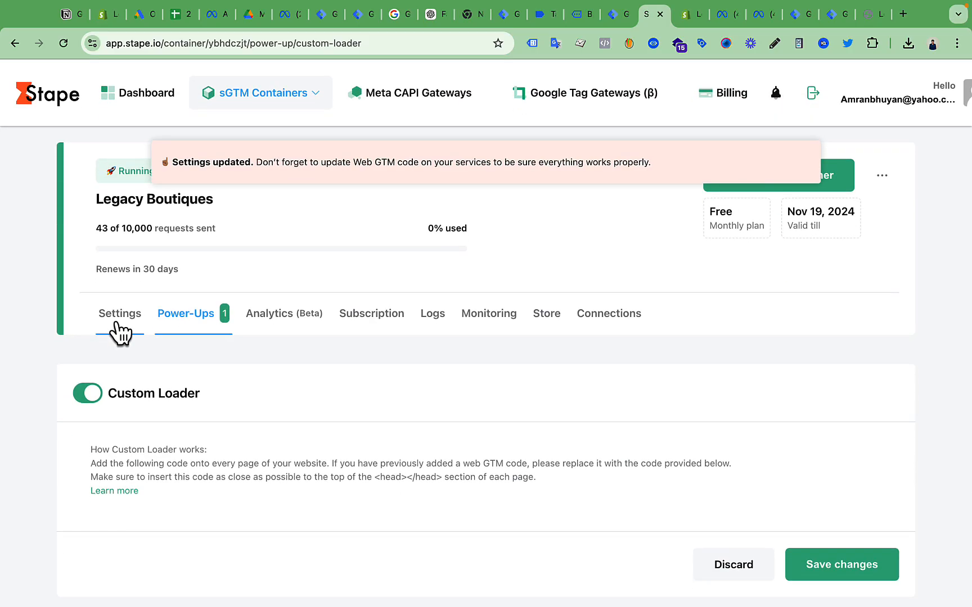
pyautogui.click(117, 325)
pyautogui.scroll(-5, 453, 275)
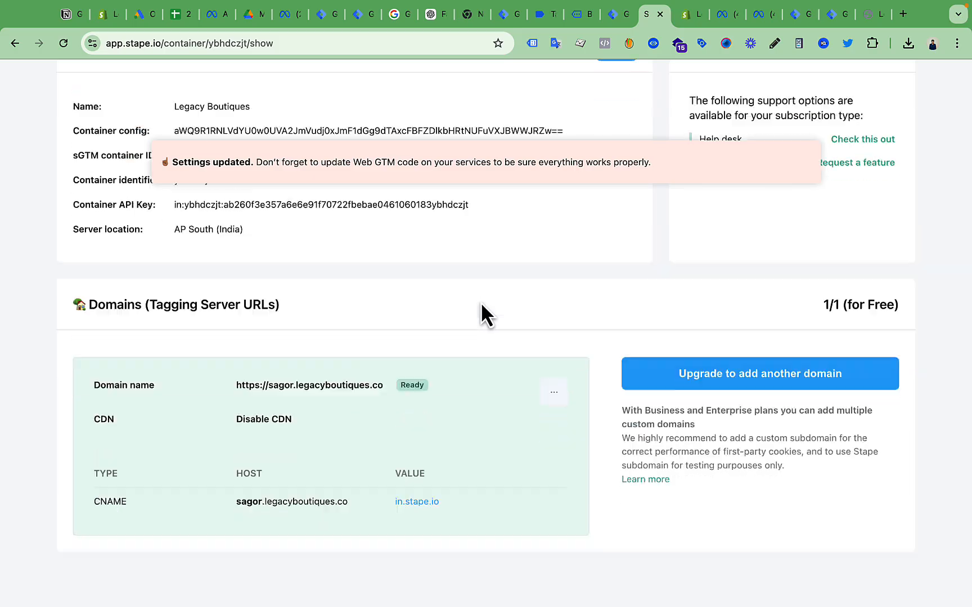
# Step: In Shopify's Stape Server GTM app, enable ecommerce Data Layer events with events logged to console, and save the Data Layer settings
pyautogui.click(691, 14)
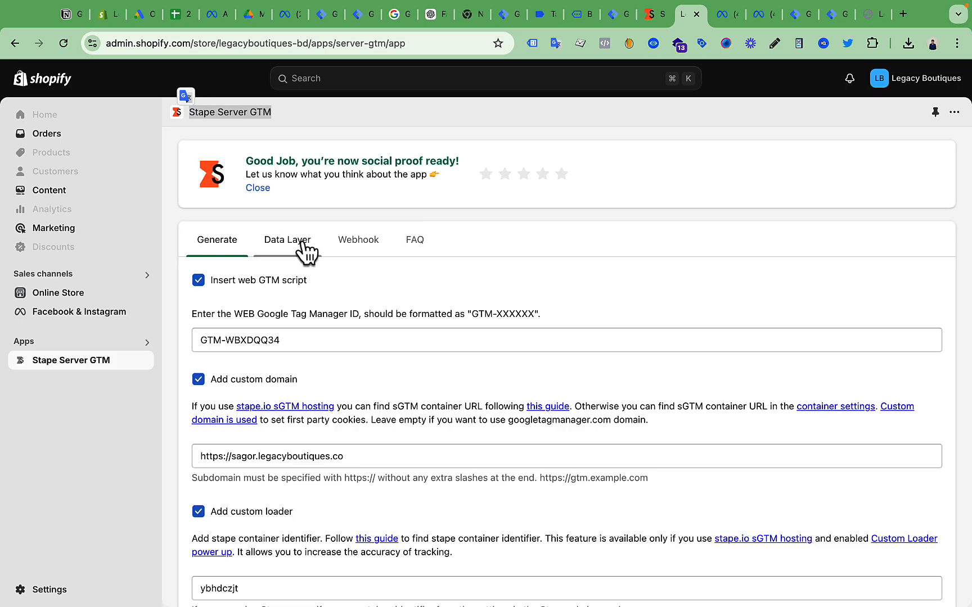
pyautogui.click(288, 252)
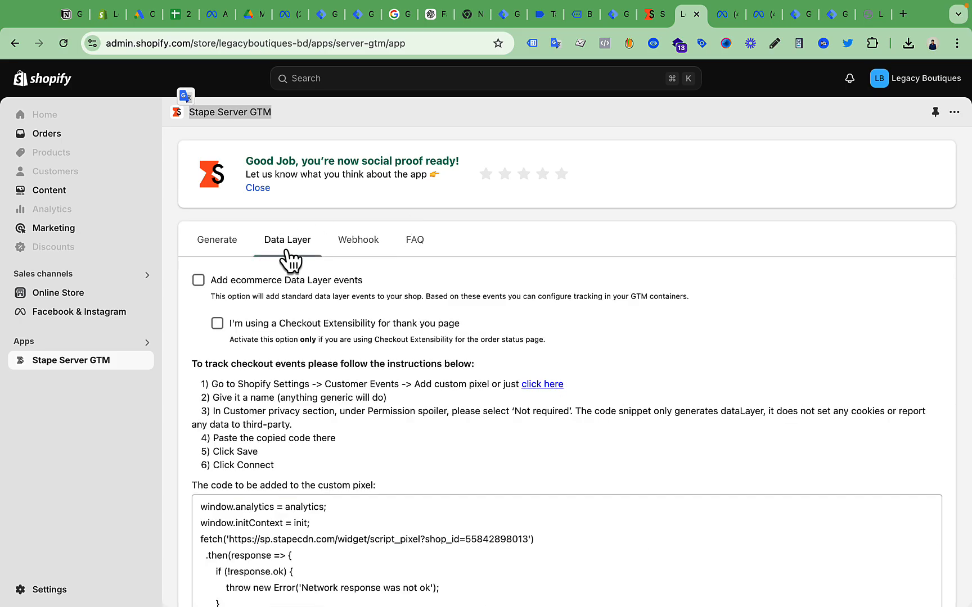
pyautogui.scroll(-4, 290, 258)
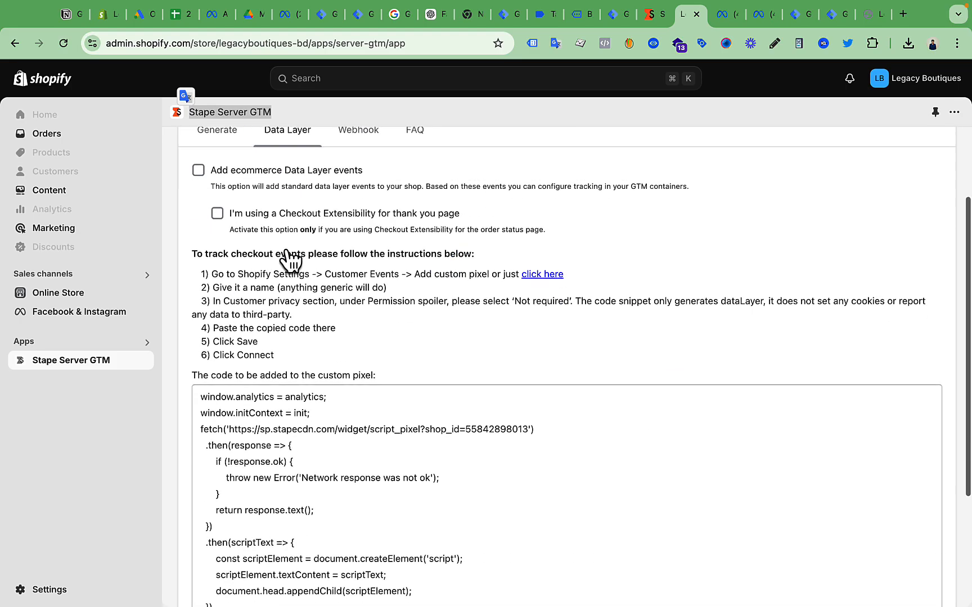
pyautogui.scroll(2, 289, 260)
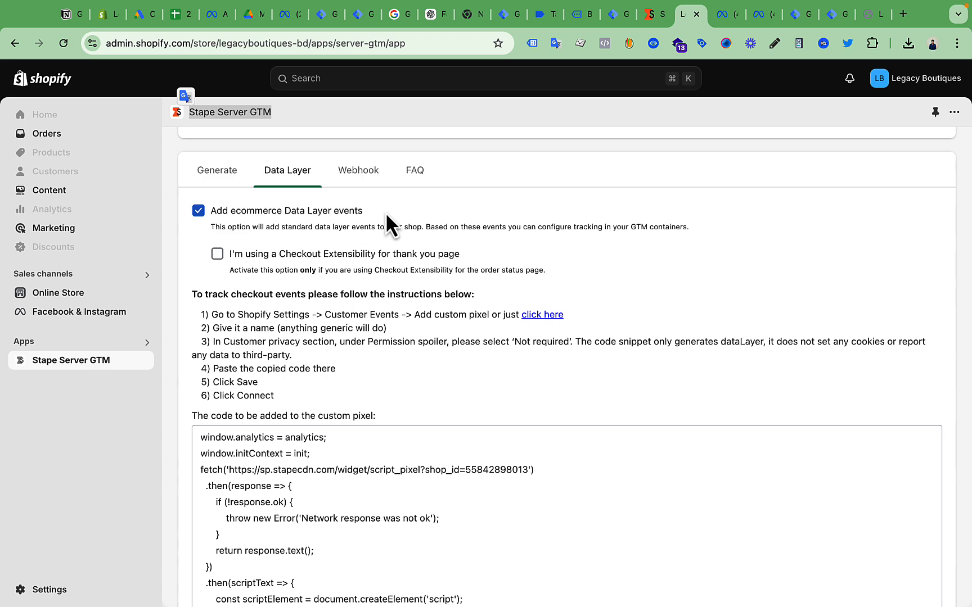
pyautogui.scroll(-5, 390, 365)
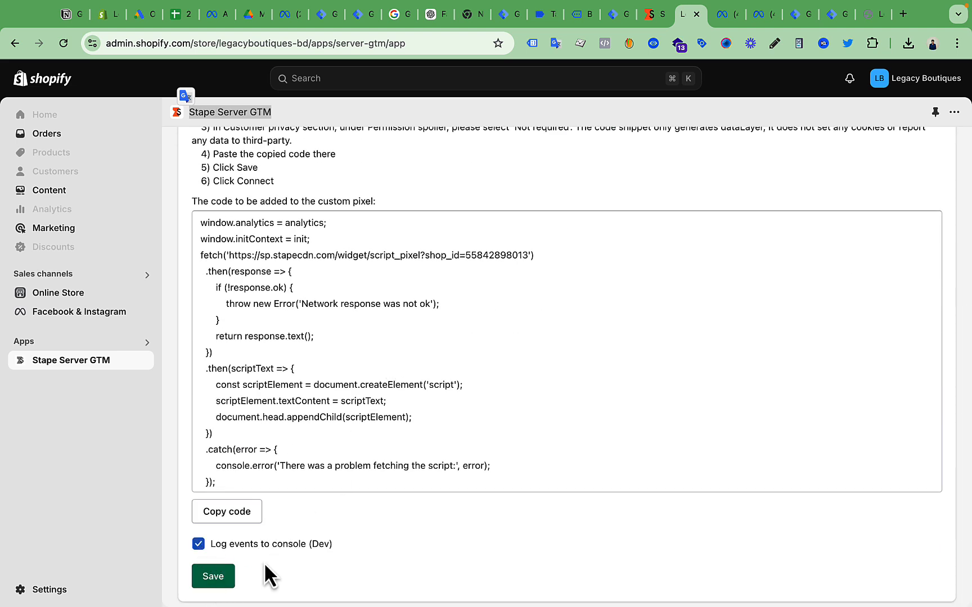
pyautogui.click(212, 584)
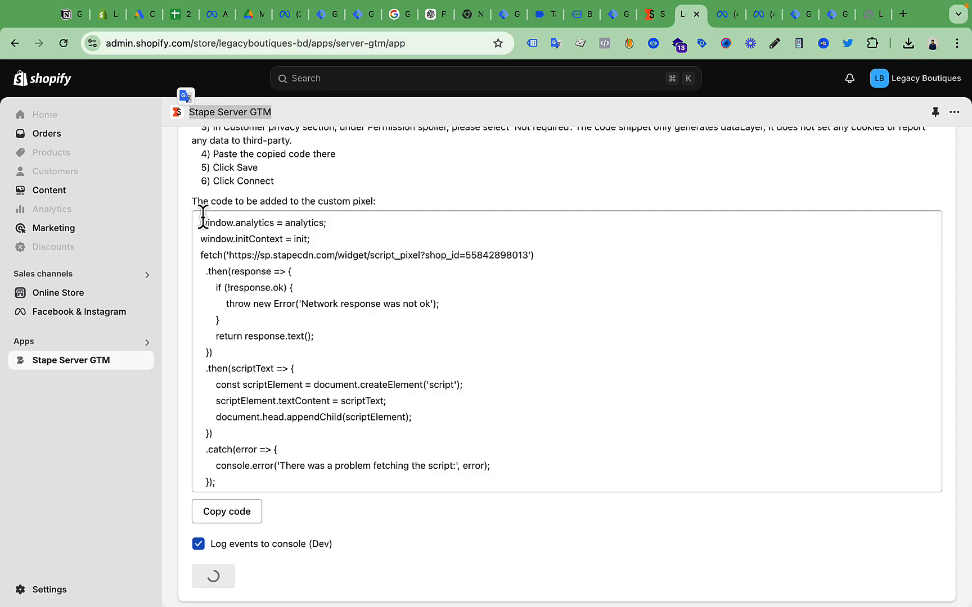
pyautogui.moveTo(203, 217); pyautogui.dragTo(477, 477)
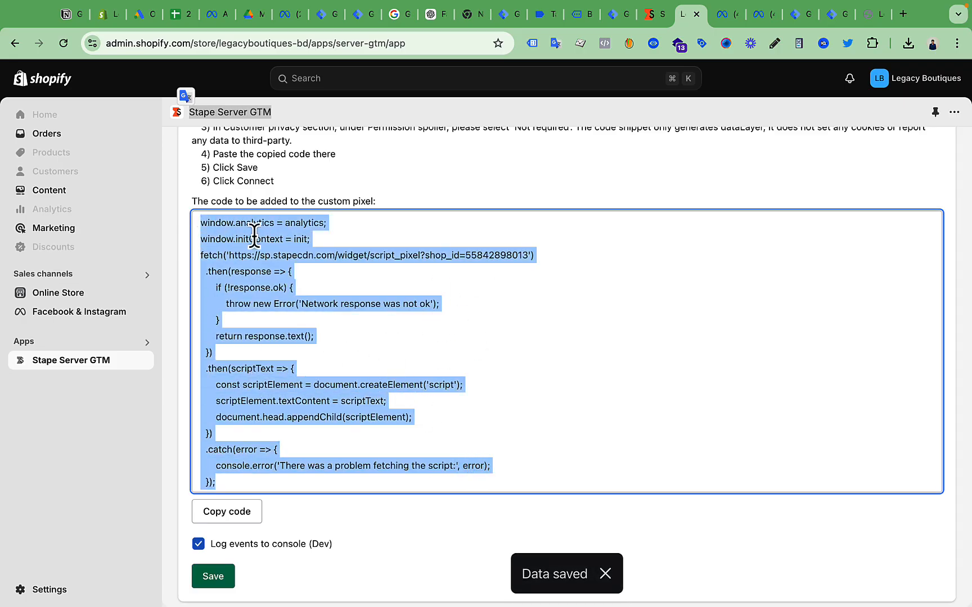
pyautogui.click(222, 582)
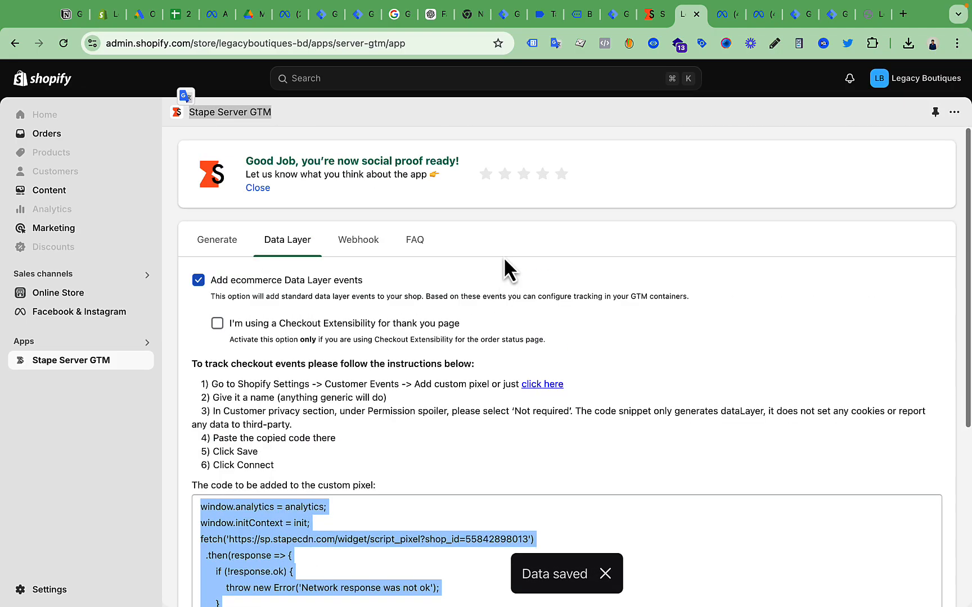
# Step: Close the previous Tag Assistant session and the storefront product page that was connected to it
pyautogui.click(612, 16)
pyautogui.click(582, 16)
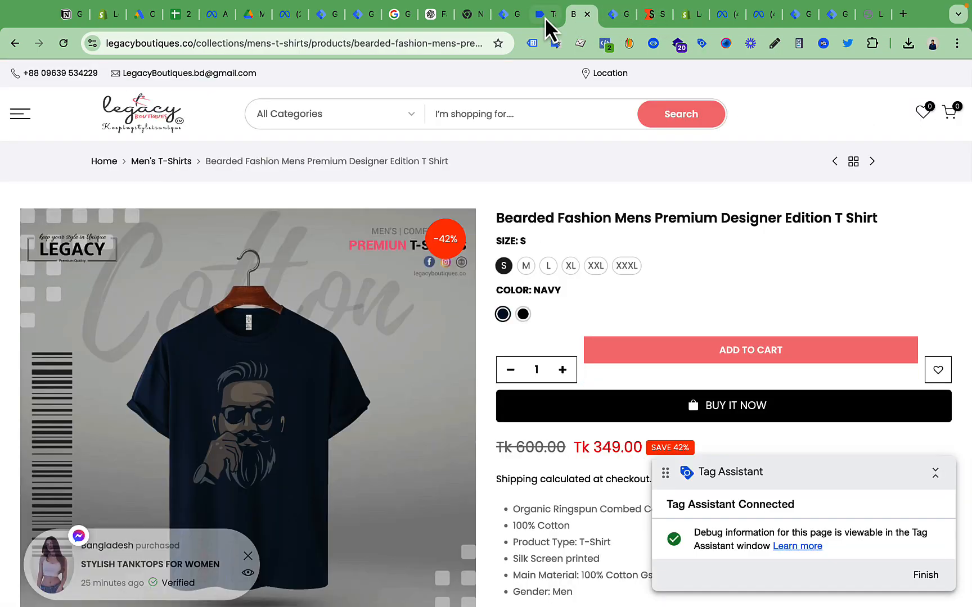
pyautogui.click(546, 16)
pyautogui.click(551, 13)
pyautogui.click(551, 13)
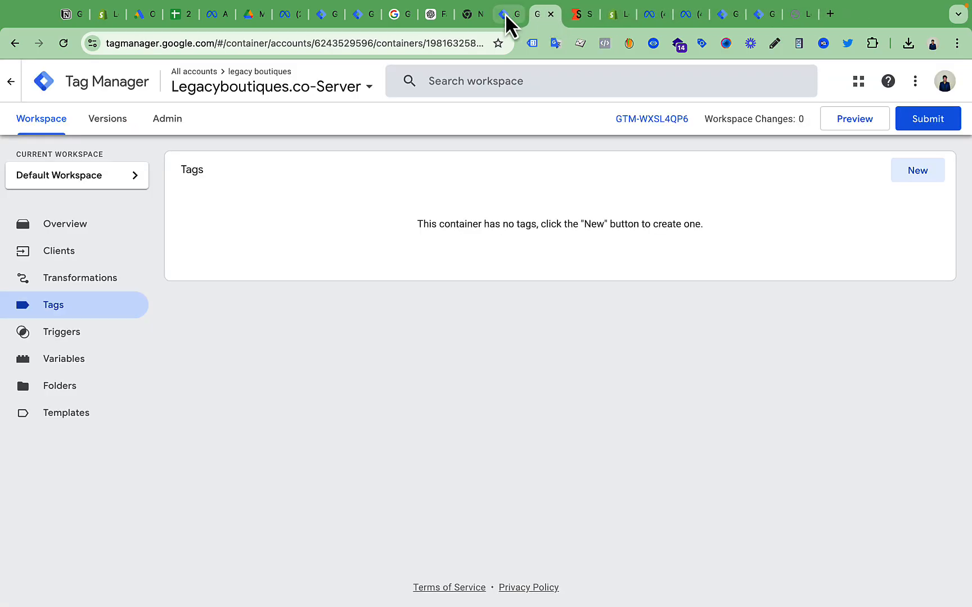
pyautogui.click(505, 14)
pyautogui.click(831, 129)
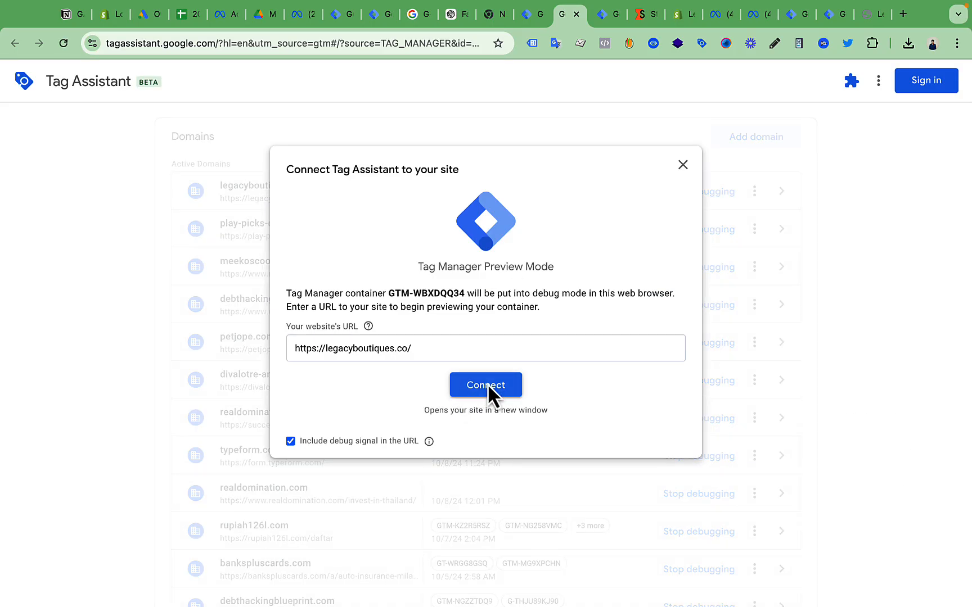
pyautogui.click(488, 384)
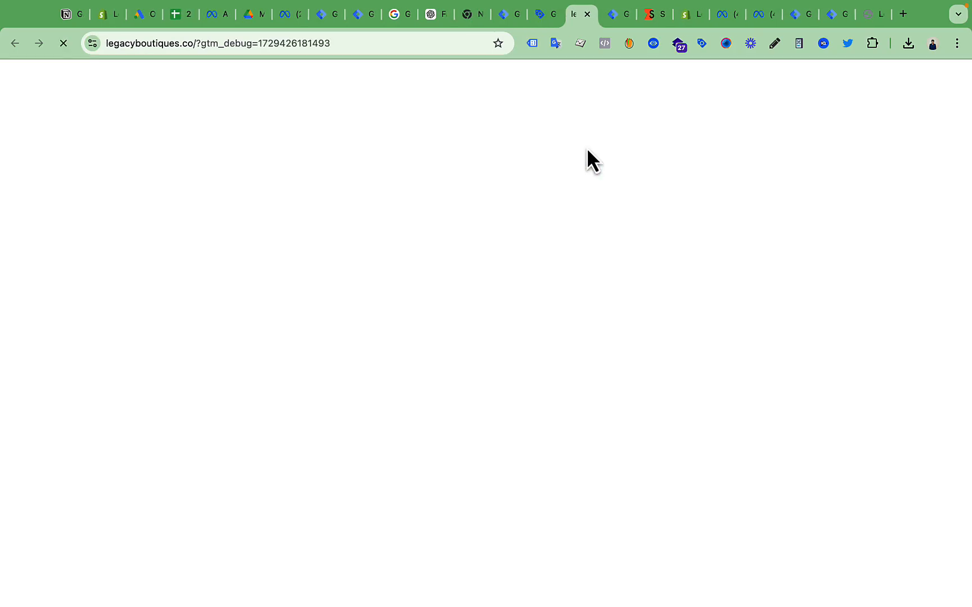
# Step: On the connected storefront, open the Raglan Sleeve T-Shirt collection and its Printed Long T-Shirt For Women's Raglan Sleeve Side Pocket product
pyautogui.scroll(-9, 430, 338)
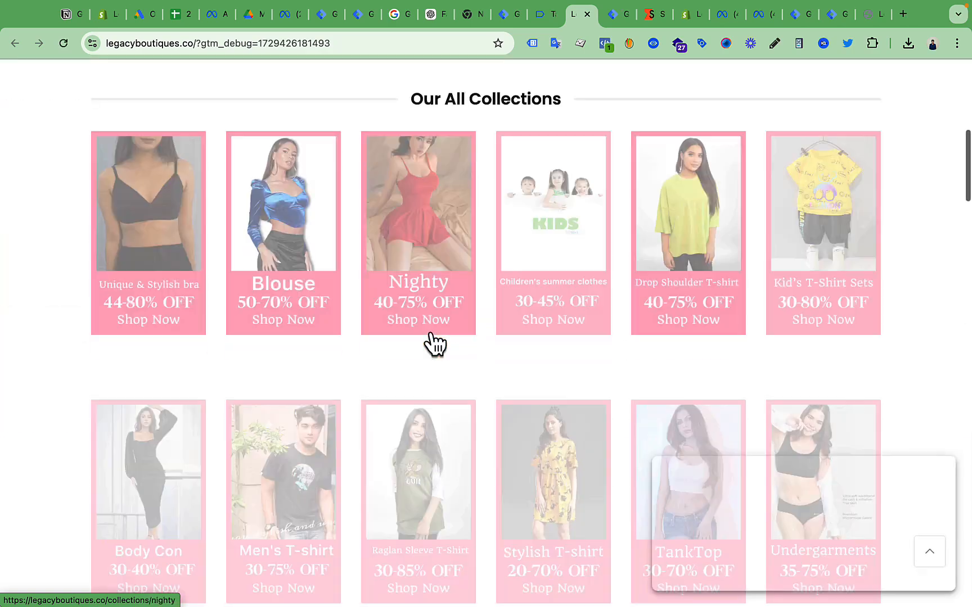
pyautogui.scroll(-4, 434, 343)
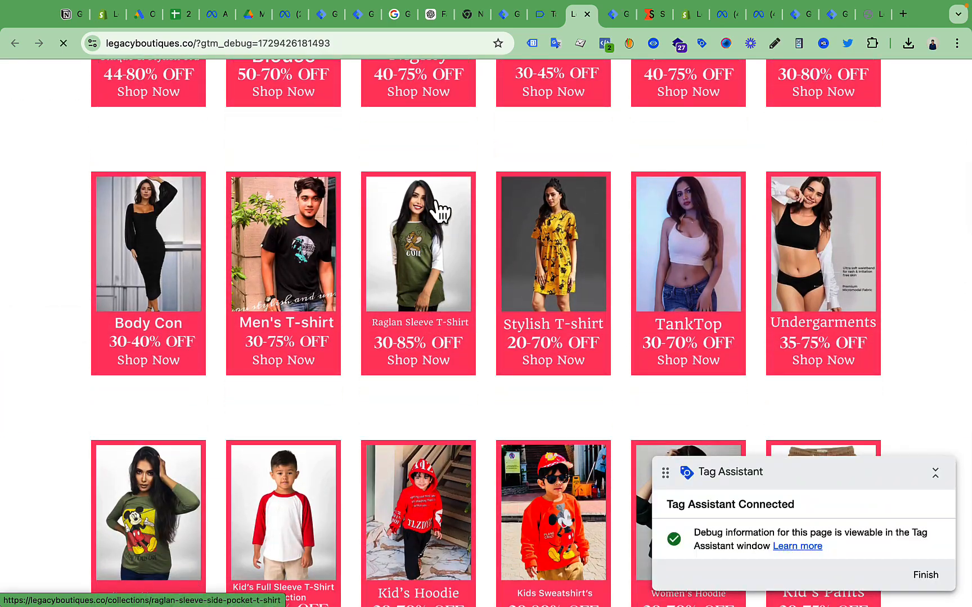
pyautogui.click(440, 211)
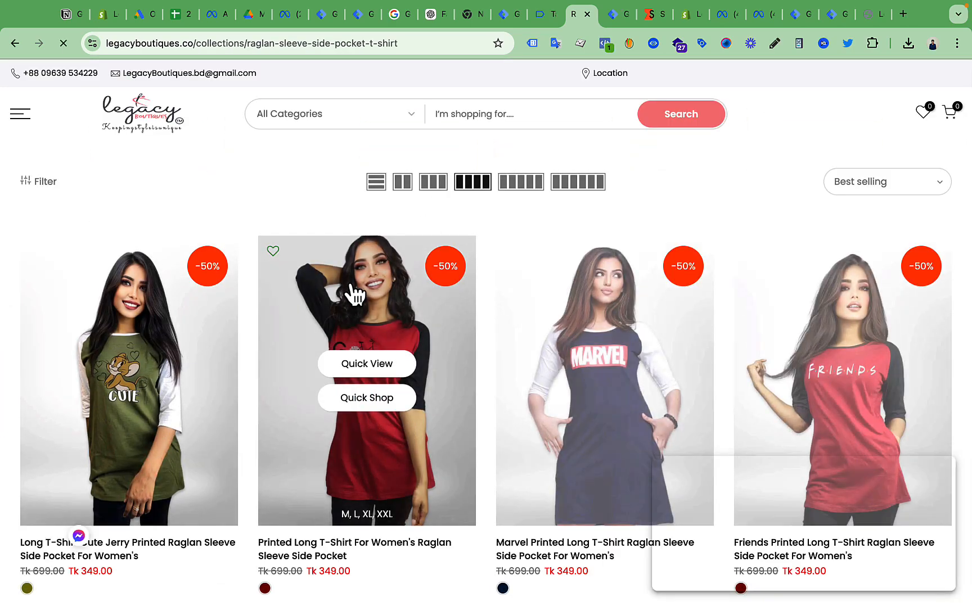
pyautogui.click(353, 290)
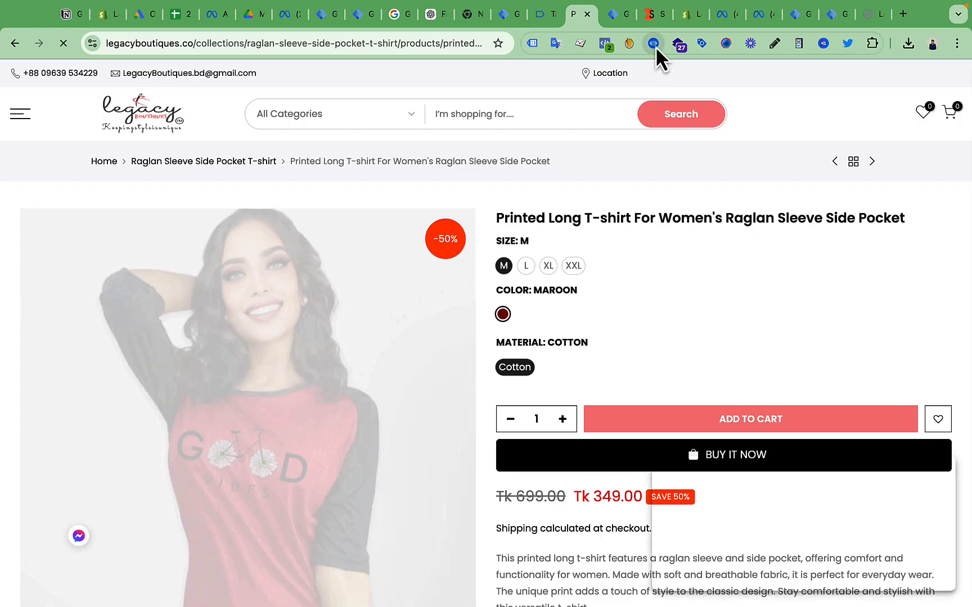
# Step: Check the Printed Long T-shirt page's data layer in datalayer checker and review its recorded events in Tag Assistant
pyautogui.click(655, 46)
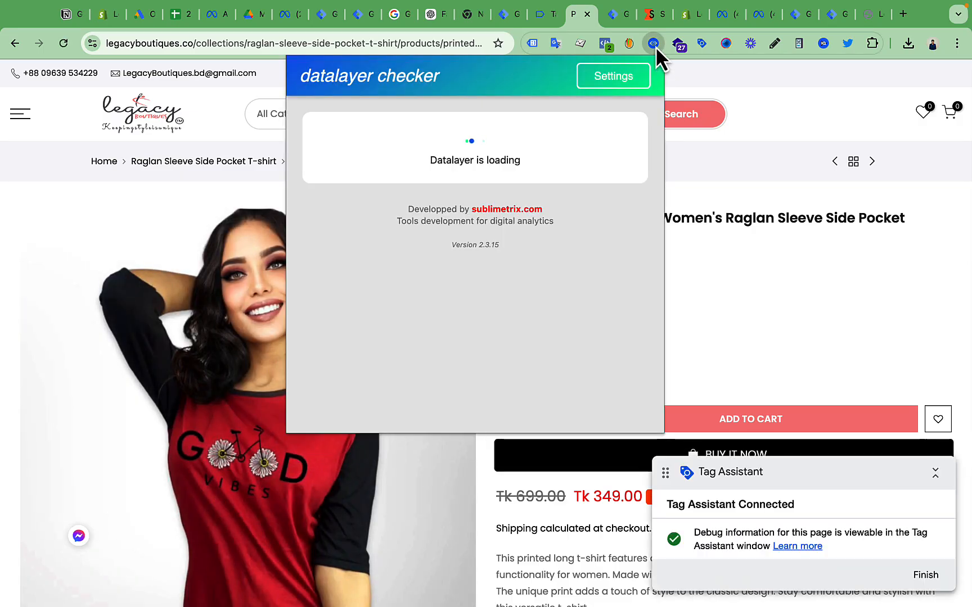
pyautogui.click(539, 16)
pyautogui.click(497, 316)
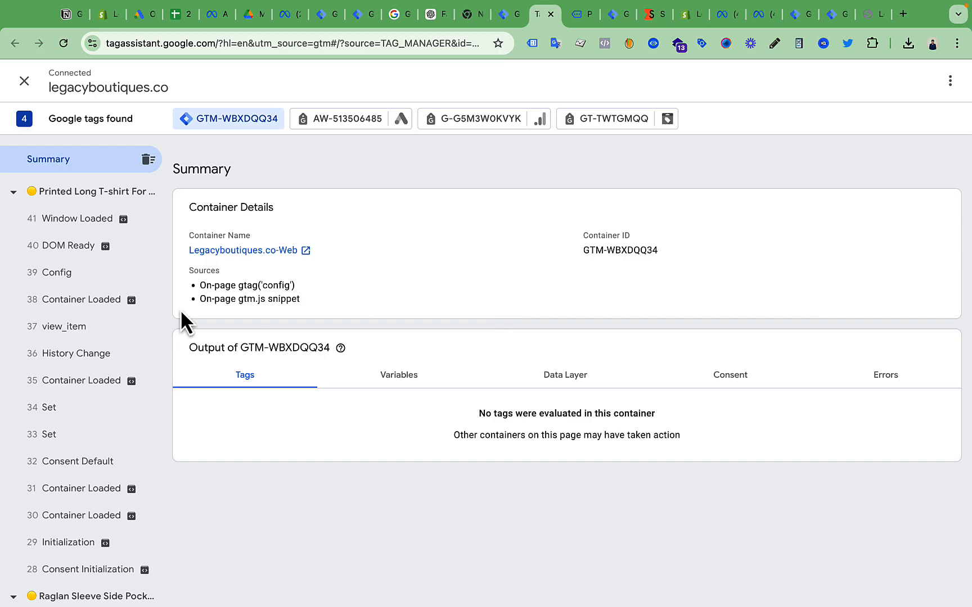
pyautogui.scroll(-4, 121, 416)
pyautogui.scroll(2, 122, 416)
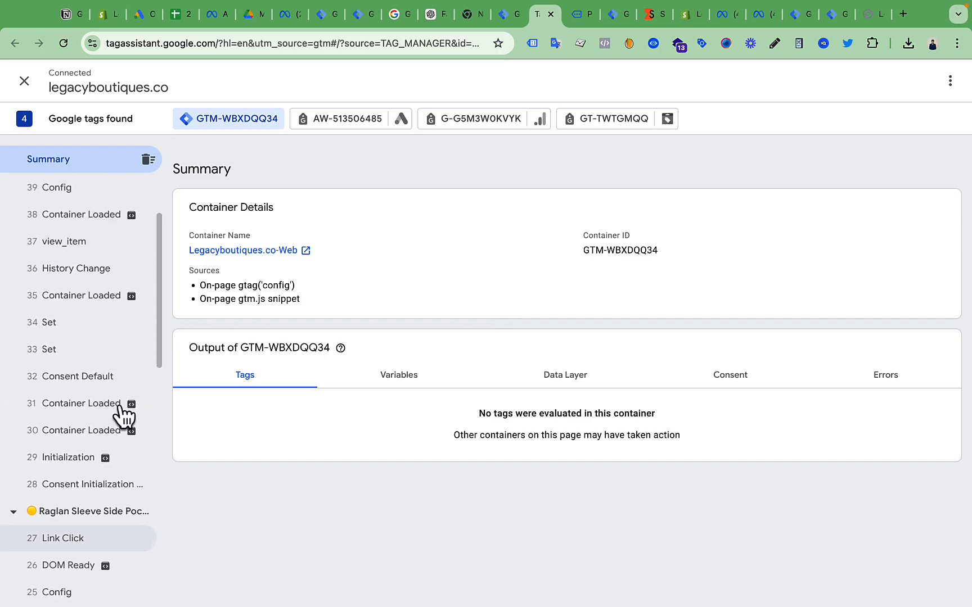
# Step: Review the event list in Tag Assistant and the Data Layer settings of the Stape Server GTM app in Shopify
pyautogui.scroll(3, 122, 417)
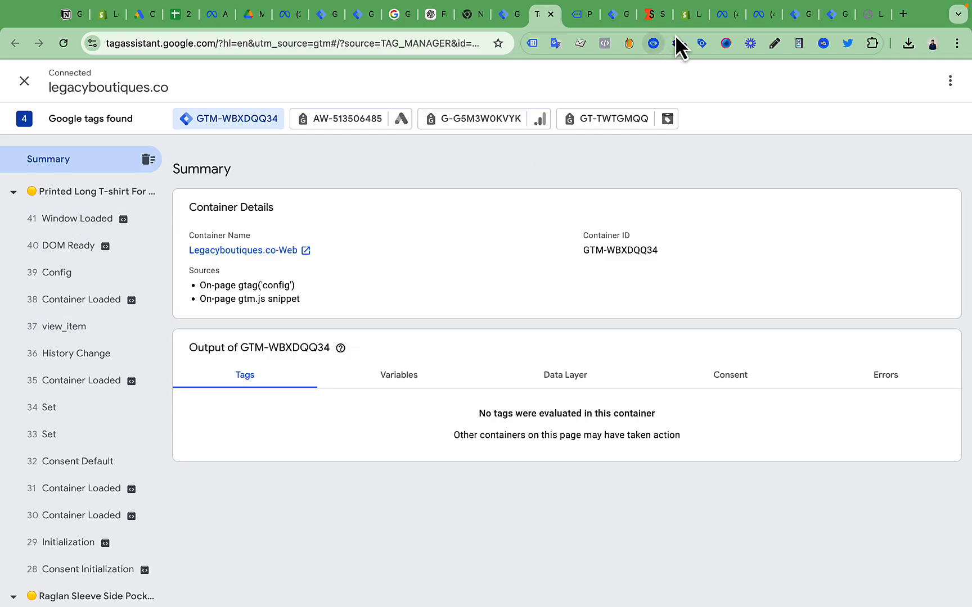
pyautogui.click(684, 18)
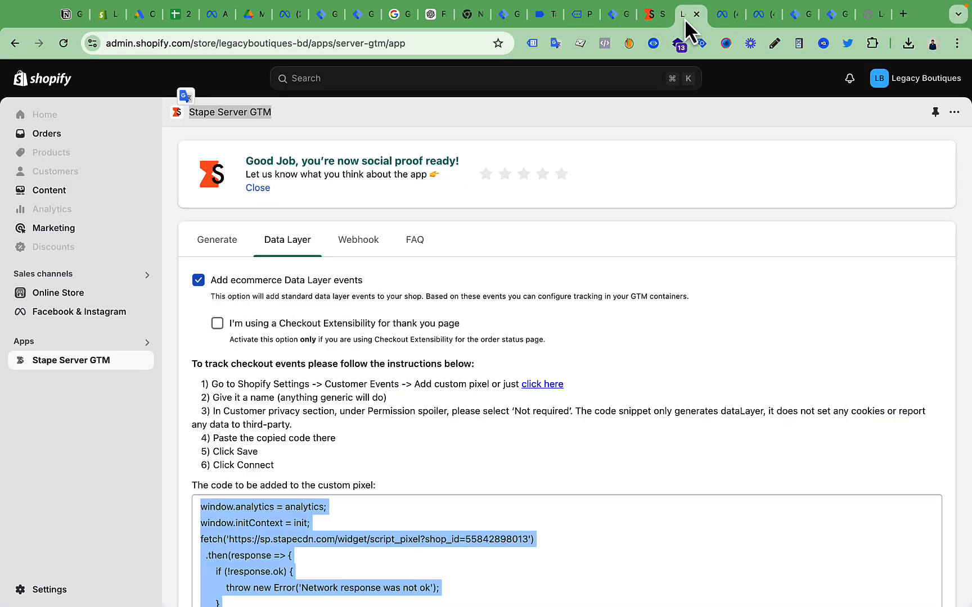
pyautogui.click(602, 162)
pyautogui.scroll(-5, 394, 382)
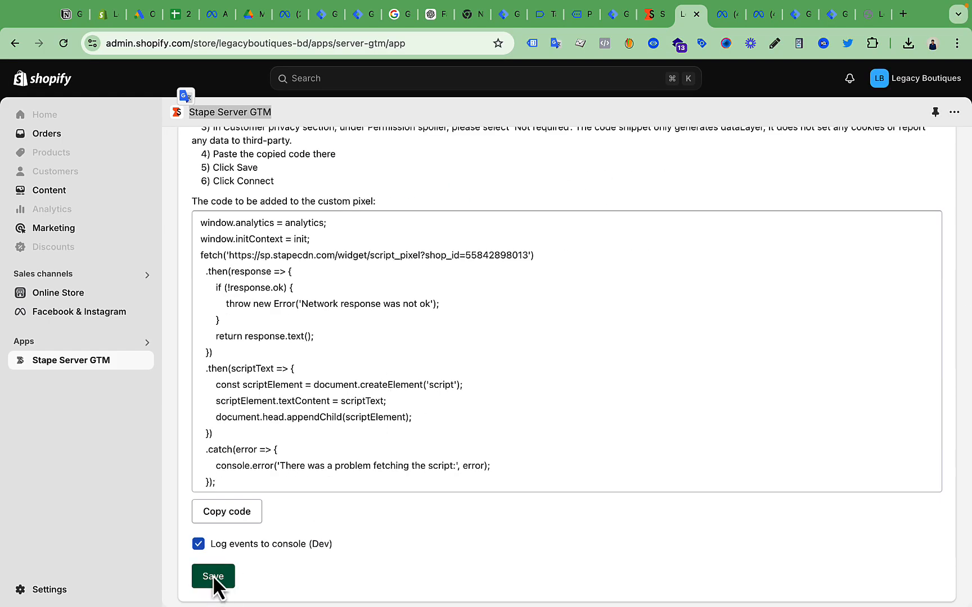
# Step: Customize the current theme 24legacyboutiques.co by enabling the Stape Server GTM app embed, and save the theme
pyautogui.click(73, 293)
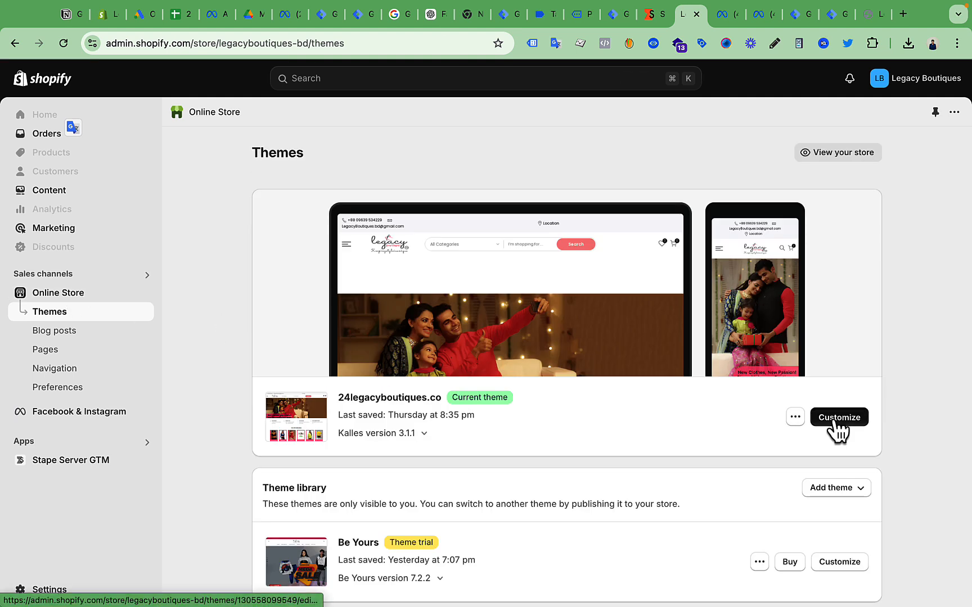
pyautogui.click(835, 423)
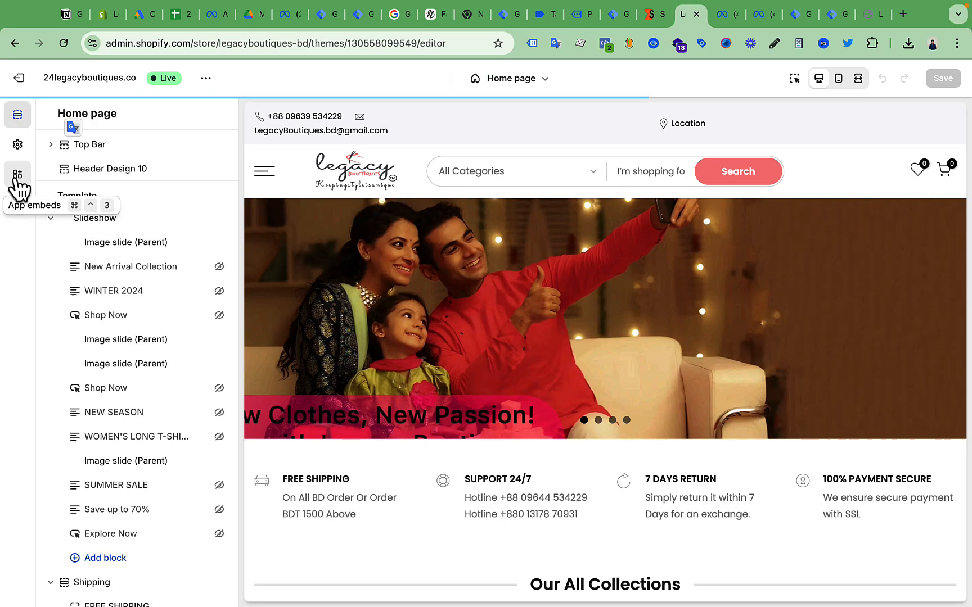
pyautogui.click(18, 176)
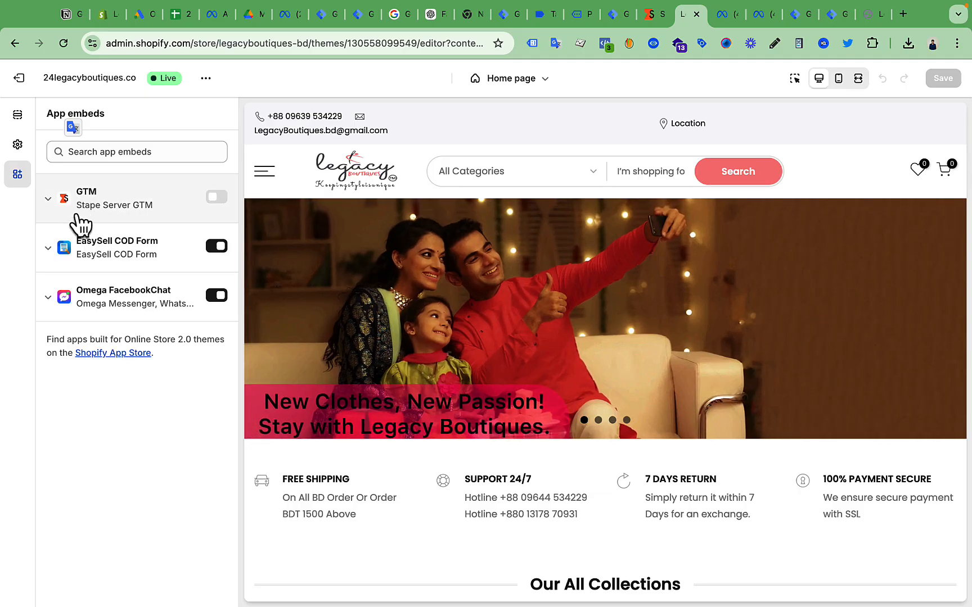
pyautogui.click(219, 200)
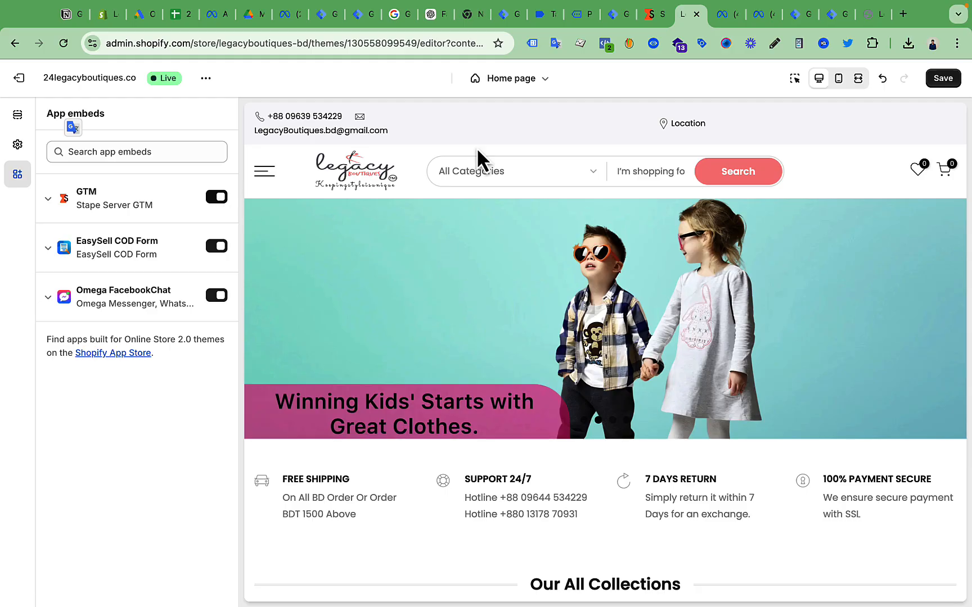
pyautogui.click(956, 83)
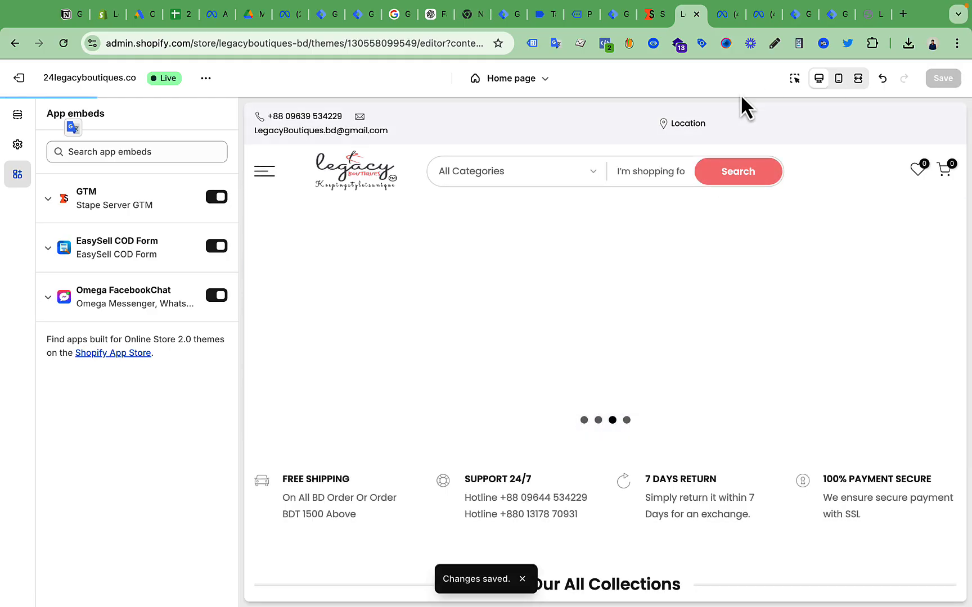
# Step: Close the old Tag Assistant session and its product page, and restart preview mode for the Legacyboutiques.co-Web container
pyautogui.click(568, 15)
pyautogui.click(550, 17)
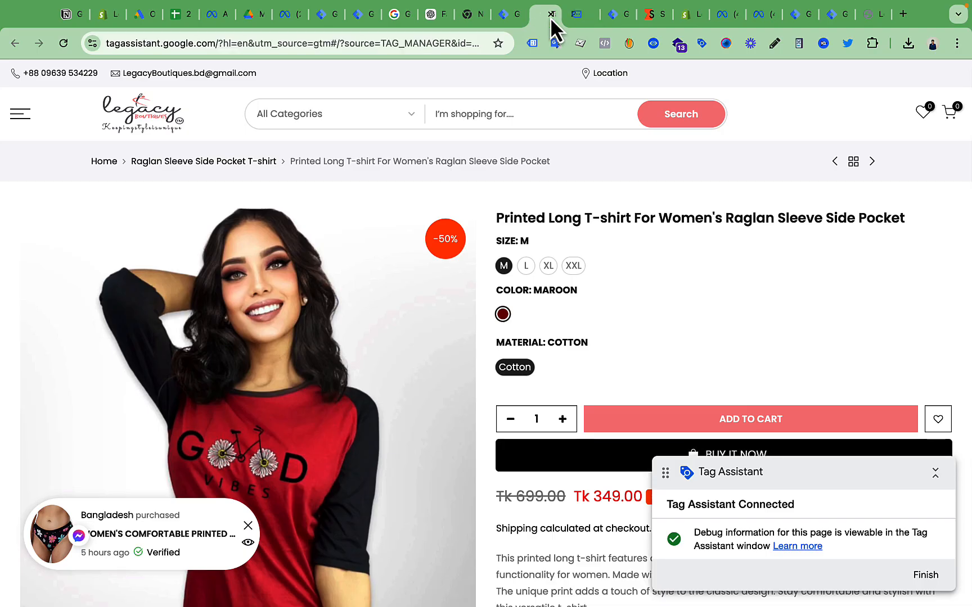
pyautogui.click(551, 14)
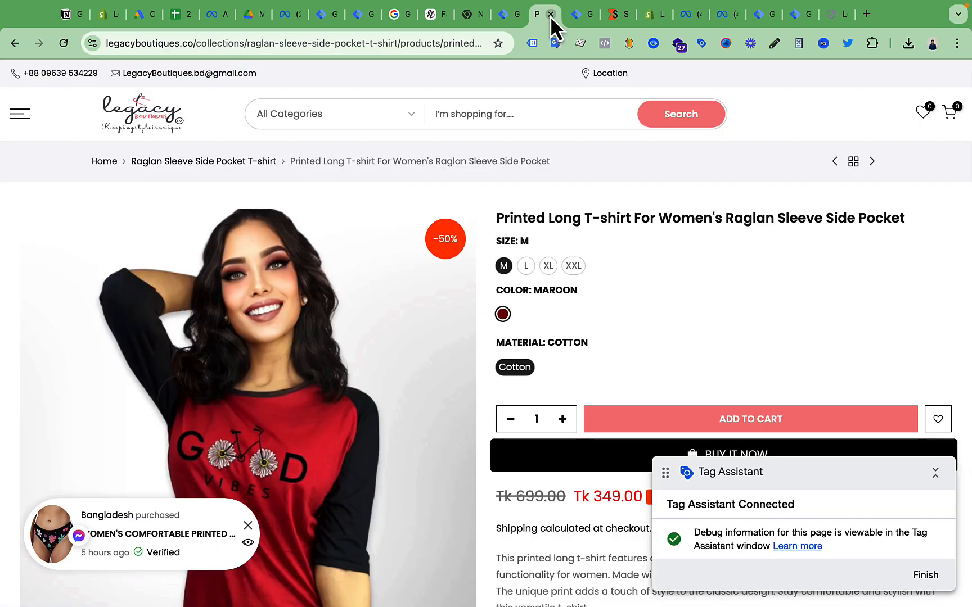
pyautogui.click(550, 14)
pyautogui.click(505, 16)
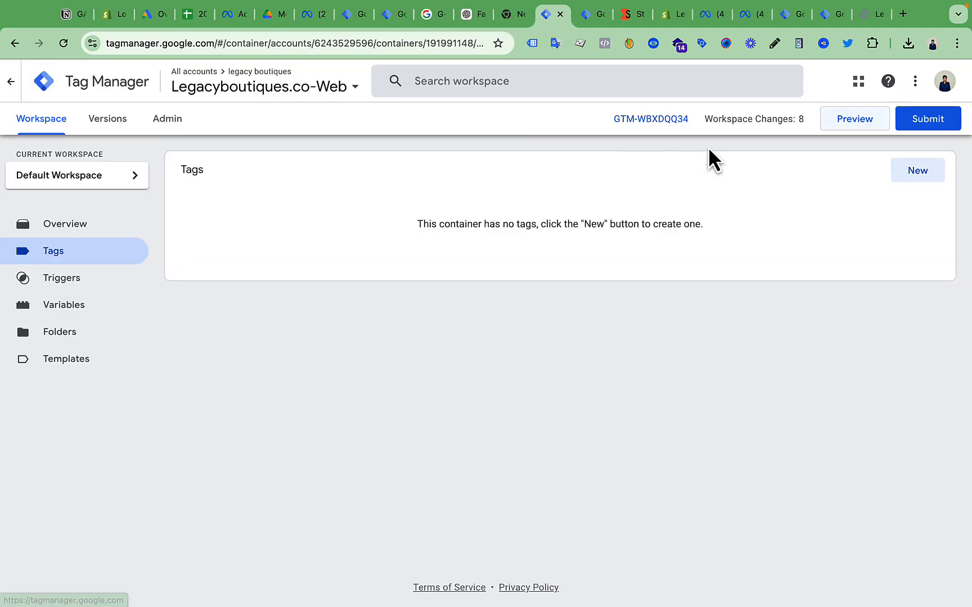
pyautogui.click(853, 127)
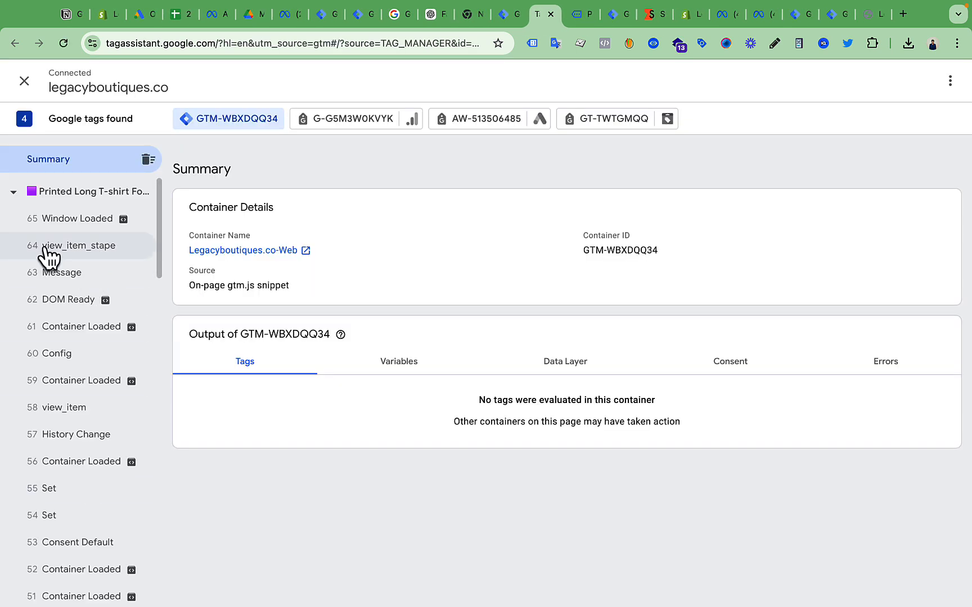
# Step: Examine the Data Layer values of the view_item_stape event in Tag Assistant, including its ecommerce and user data
pyautogui.click(97, 254)
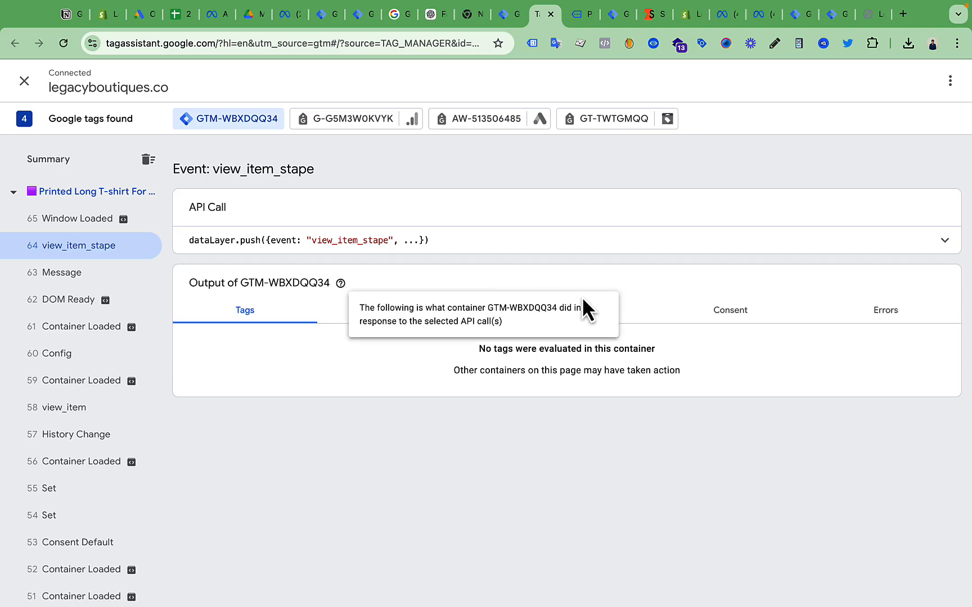
pyautogui.click(579, 324)
pyautogui.scroll(-5, 579, 326)
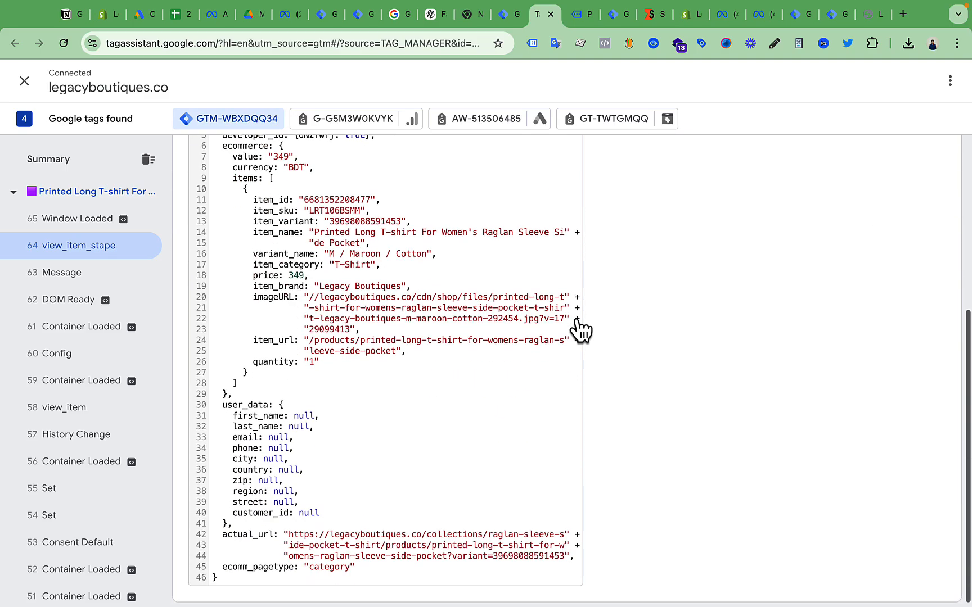
pyautogui.scroll(5, 574, 267)
pyautogui.scroll(-2, 243, 404)
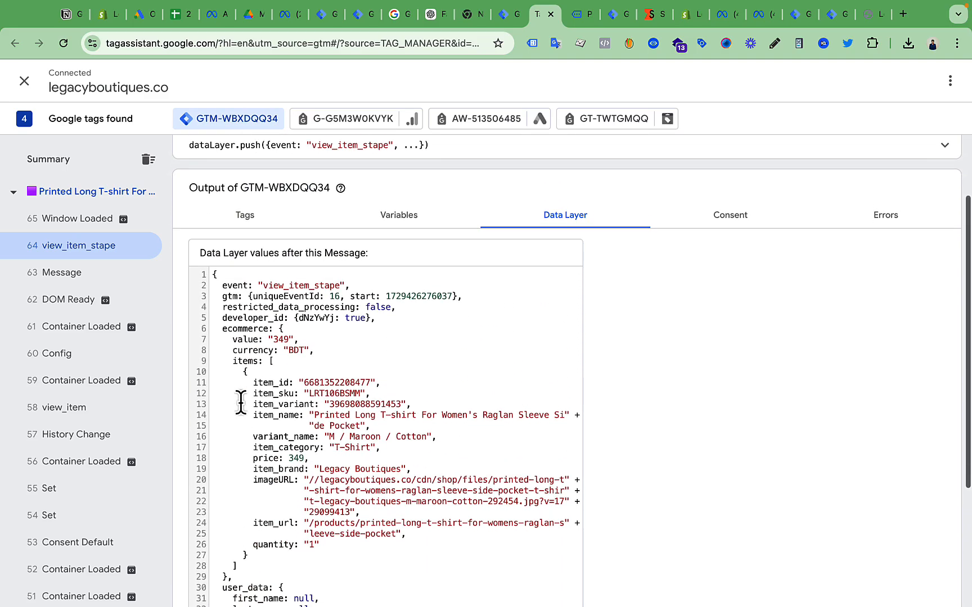
pyautogui.moveTo(212, 269); pyautogui.dragTo(437, 512)
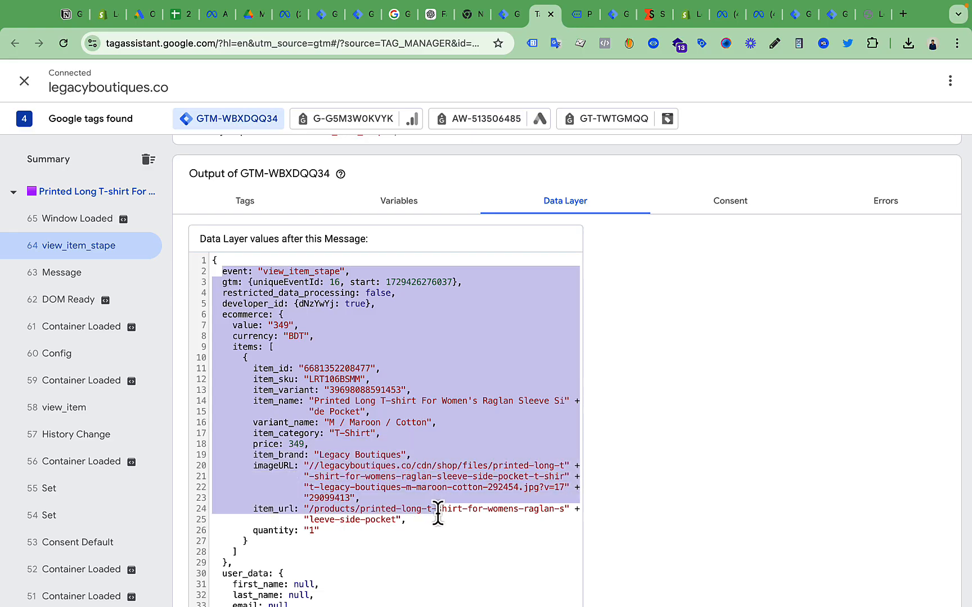
# Step: Inspect the view_item_stape event and its ecommerce parameters in datalayer checker on the Printed Long T-shirt product page
pyautogui.click(574, 14)
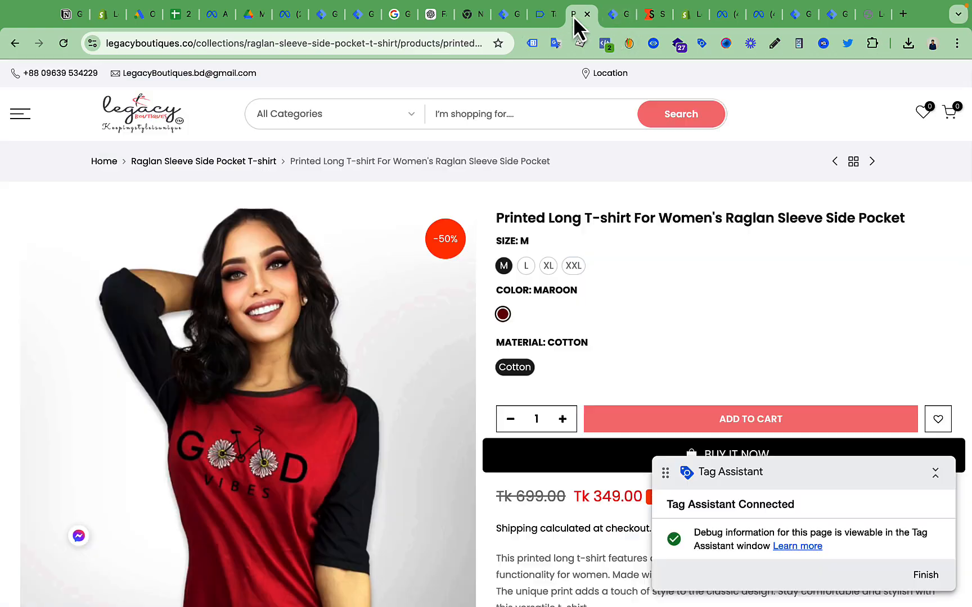
pyautogui.click(652, 44)
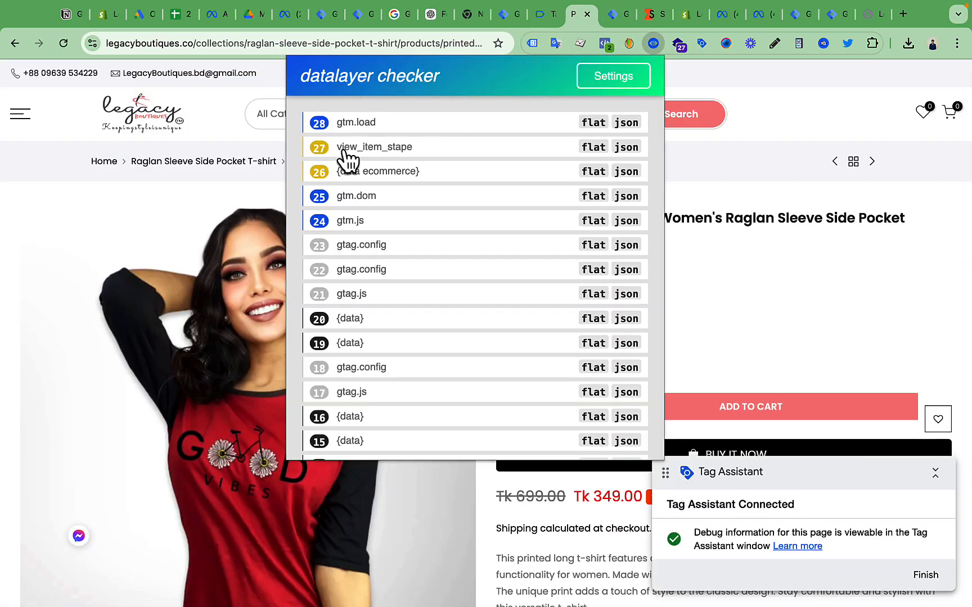
pyautogui.click(399, 150)
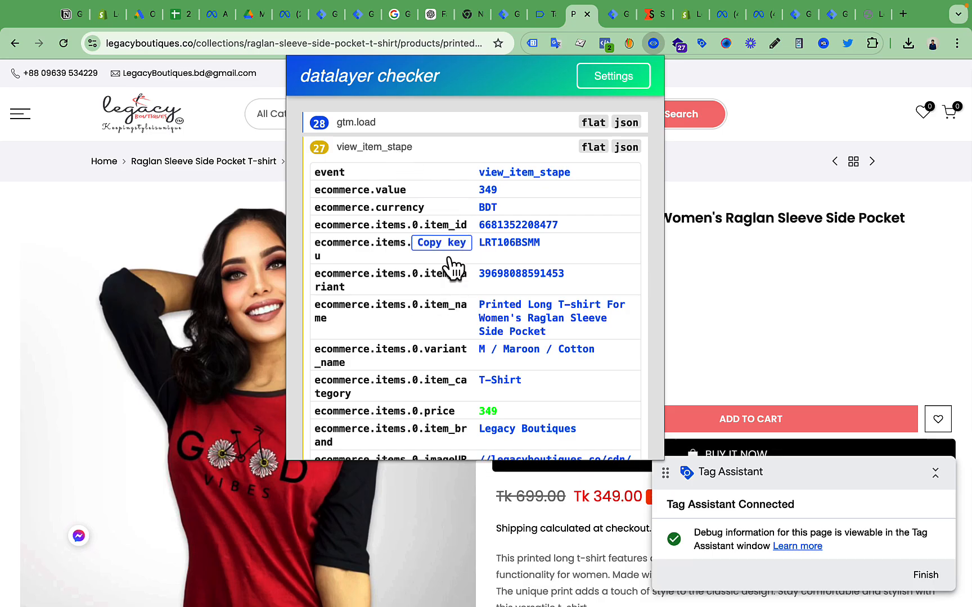
pyautogui.scroll(-2, 453, 269)
pyautogui.scroll(-5, 453, 269)
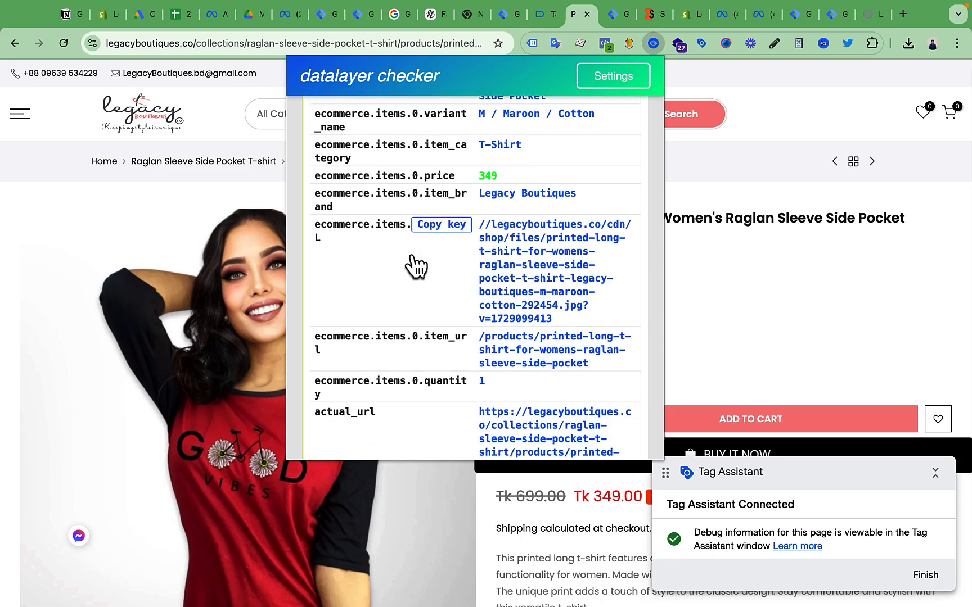
pyautogui.scroll(5, 416, 267)
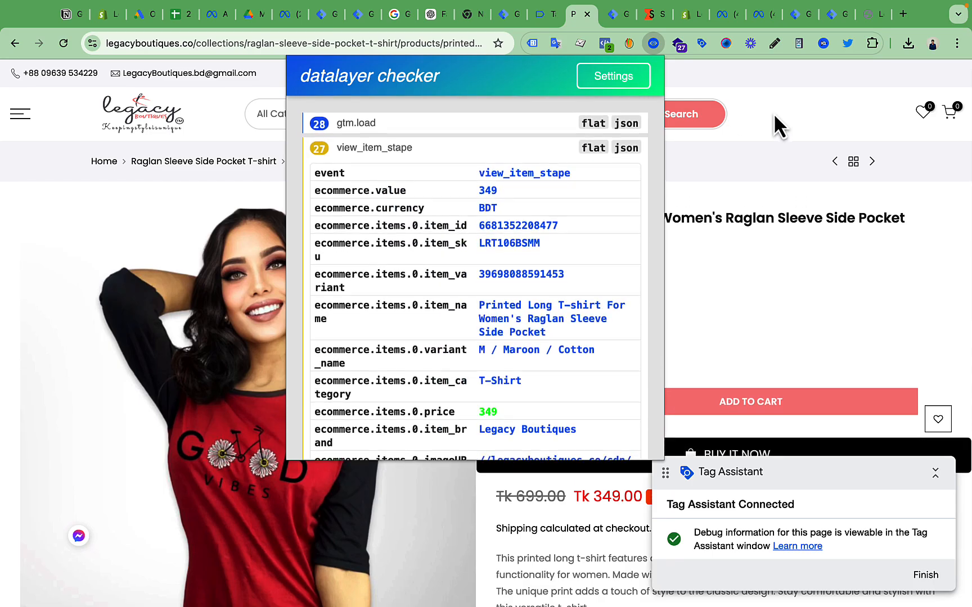
pyautogui.click(766, 103)
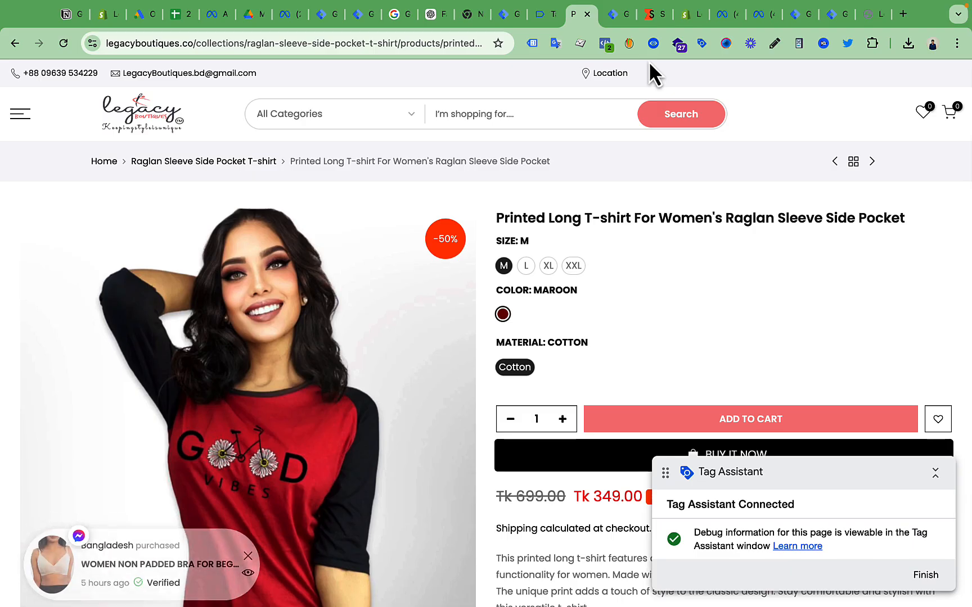
# Step: Return to the Shopify theme editor and exit it to the store's Themes page
pyautogui.click(651, 17)
pyautogui.click(685, 16)
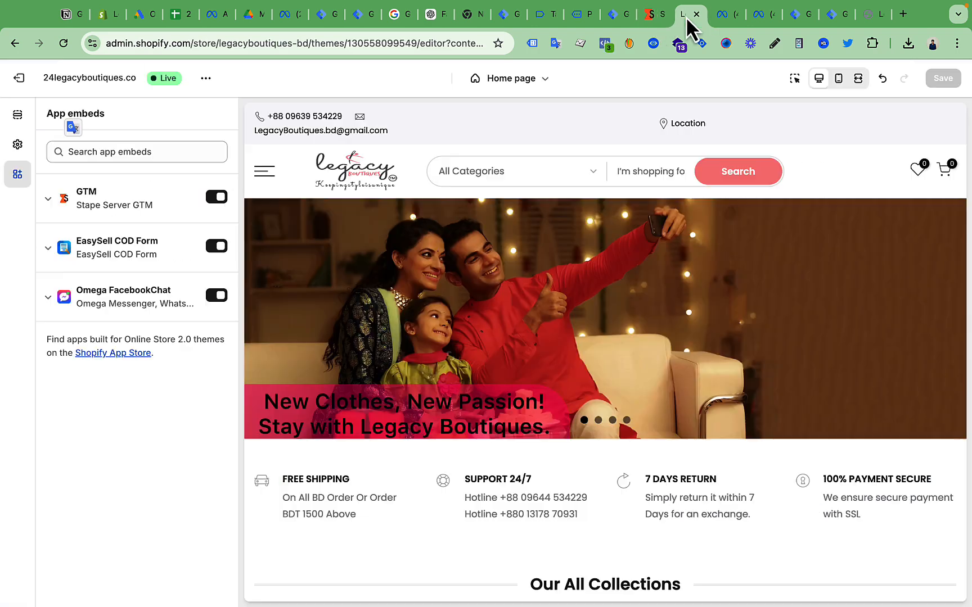
pyautogui.scroll(-10, 447, 425)
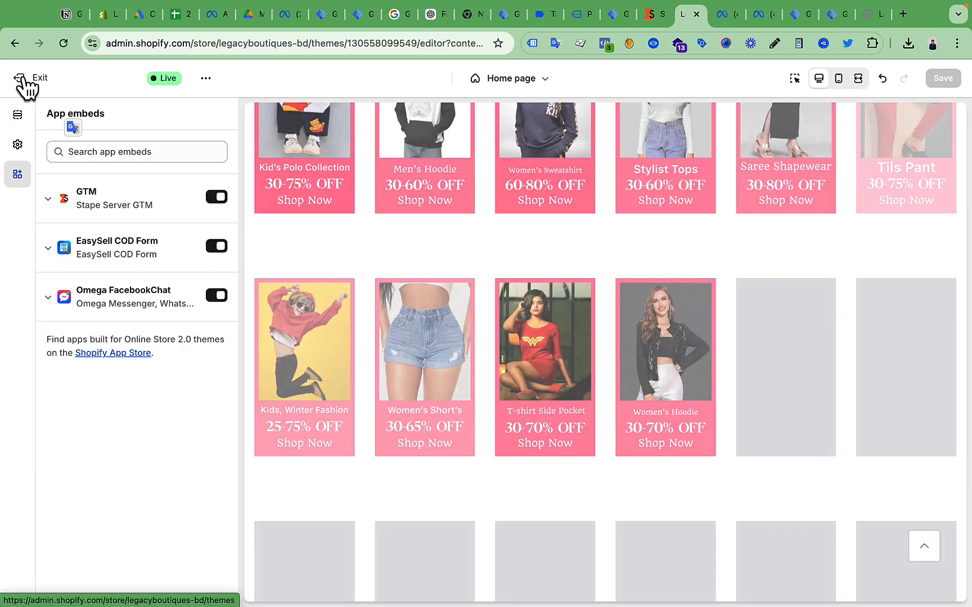
pyautogui.click(20, 79)
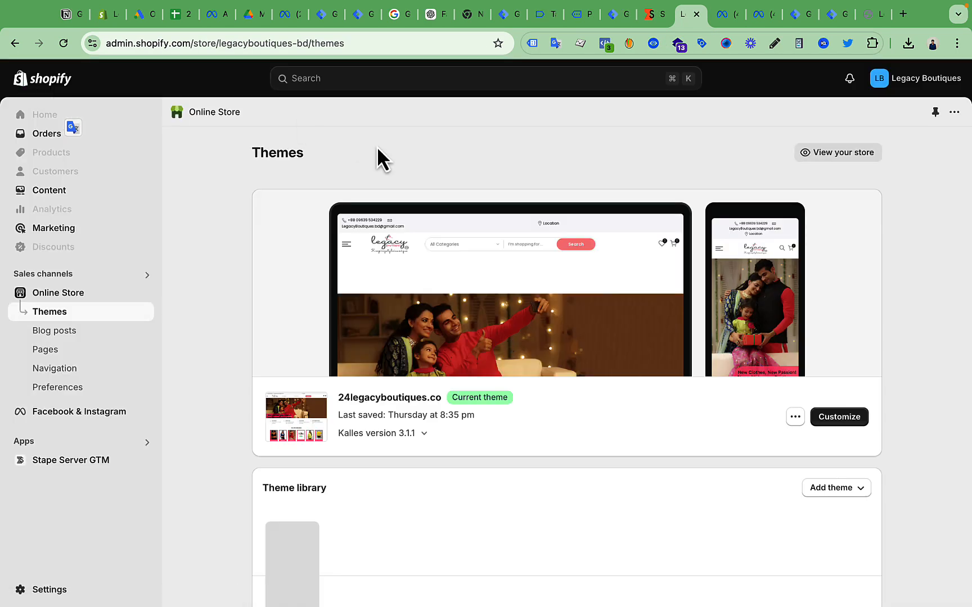
# Step: Close the Tag Assistant session and the connected product page, and return to the Legacyboutiques.co-Web container's workspace
pyautogui.click(651, 16)
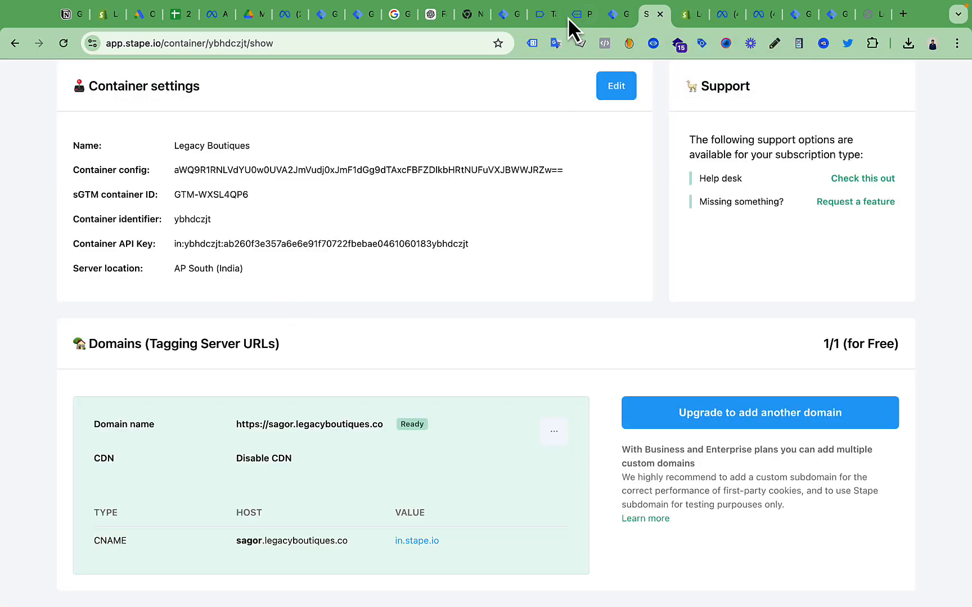
pyautogui.click(534, 15)
pyautogui.click(502, 15)
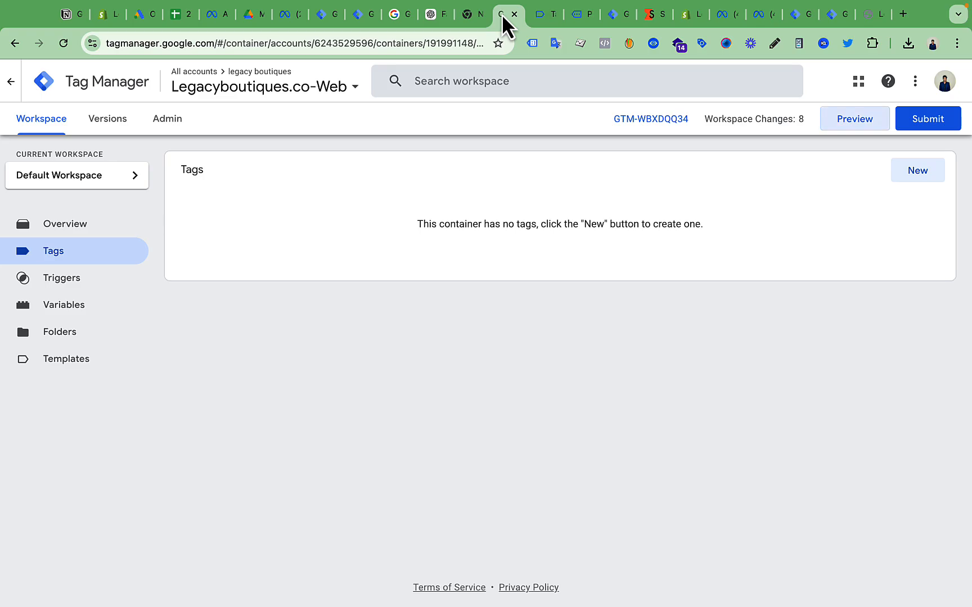
pyautogui.click(542, 17)
pyautogui.click(550, 14)
pyautogui.click(550, 14)
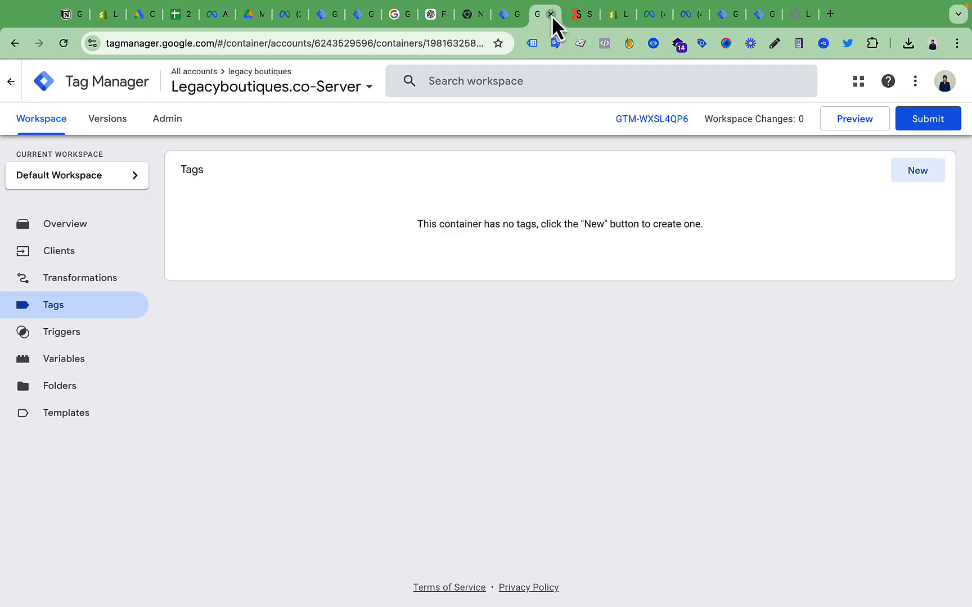
pyautogui.click(509, 17)
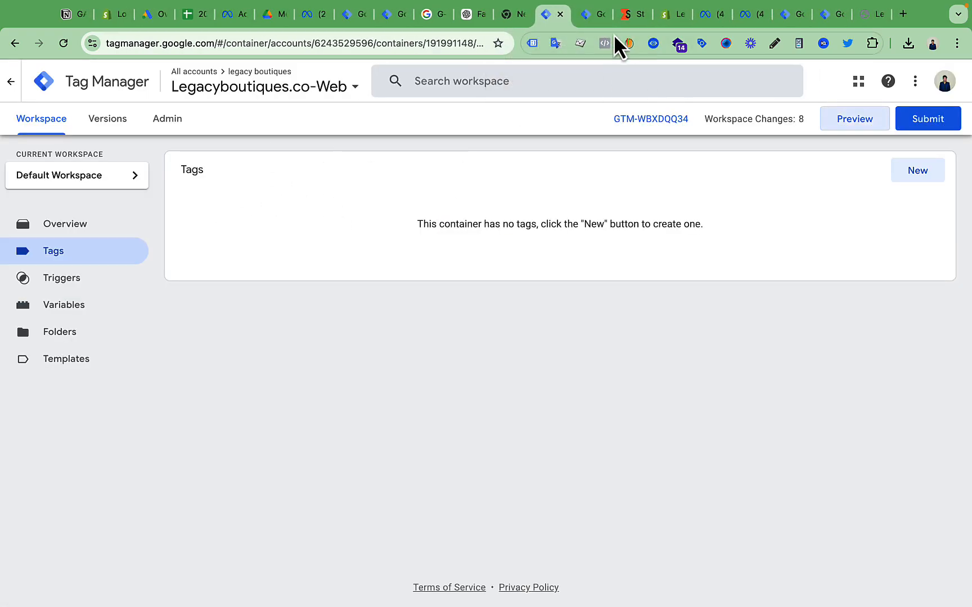
pyautogui.click(582, 17)
pyautogui.click(551, 16)
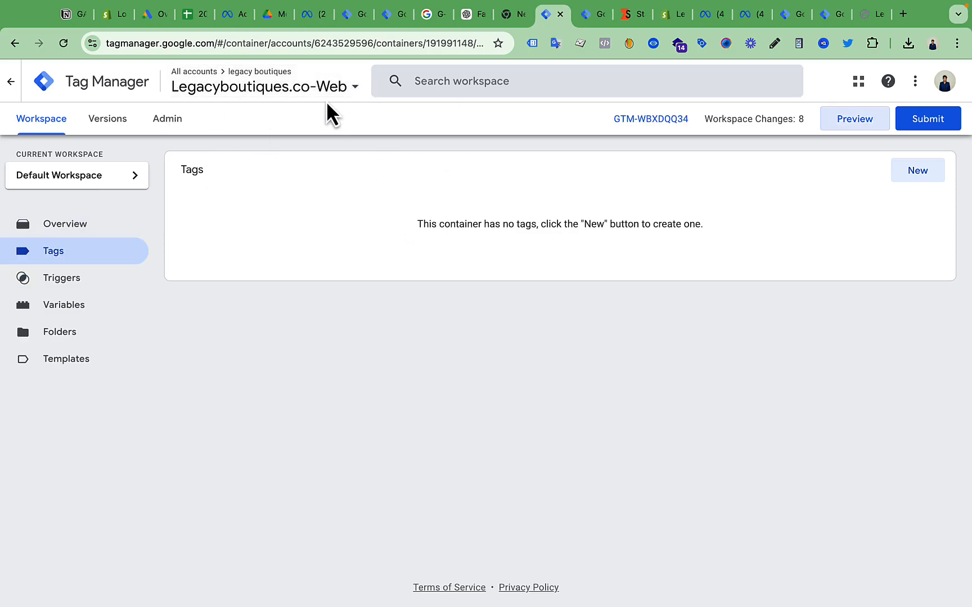
# Step: Start a container import for Legacyboutiques.co-Web and choose "GTM Web For Shopify .json" from the GTM Template For Shopify folder
pyautogui.click(169, 120)
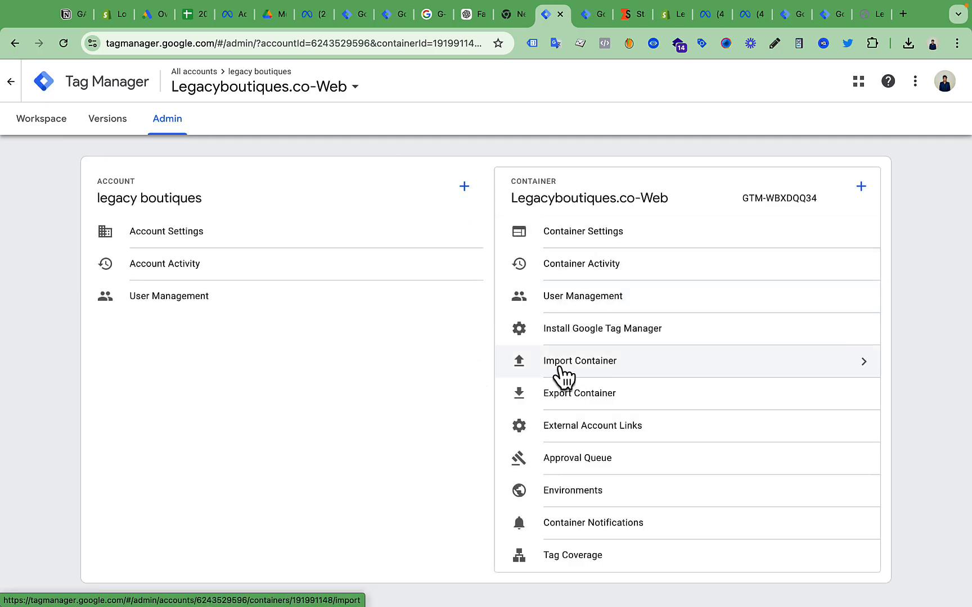
pyautogui.click(619, 363)
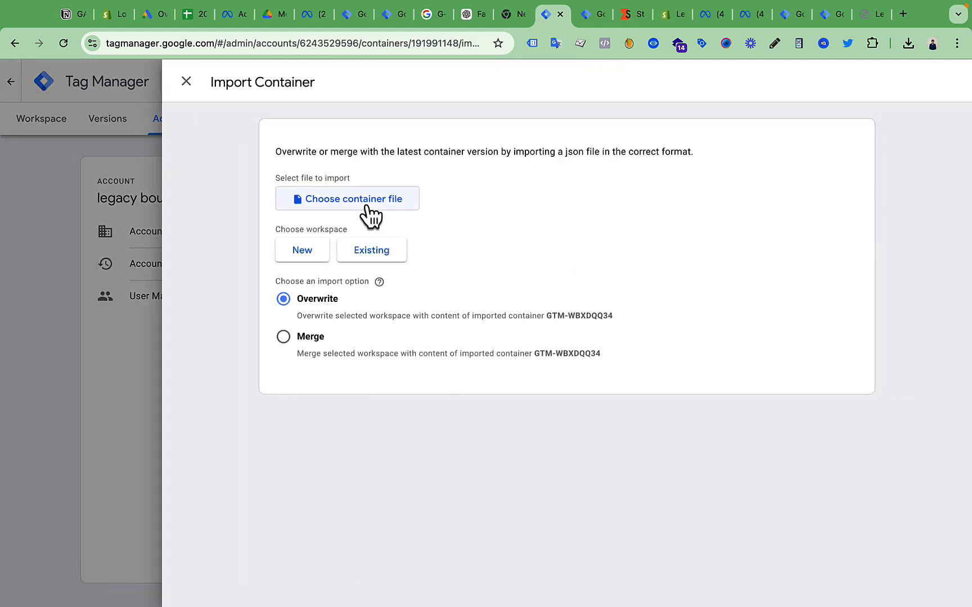
pyautogui.click(360, 206)
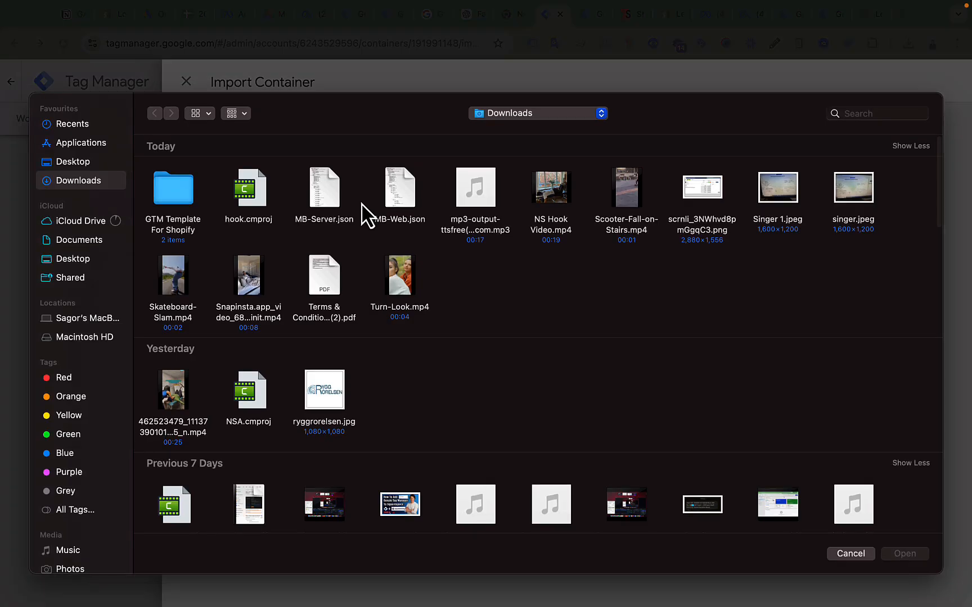
pyautogui.doubleClick(171, 194)
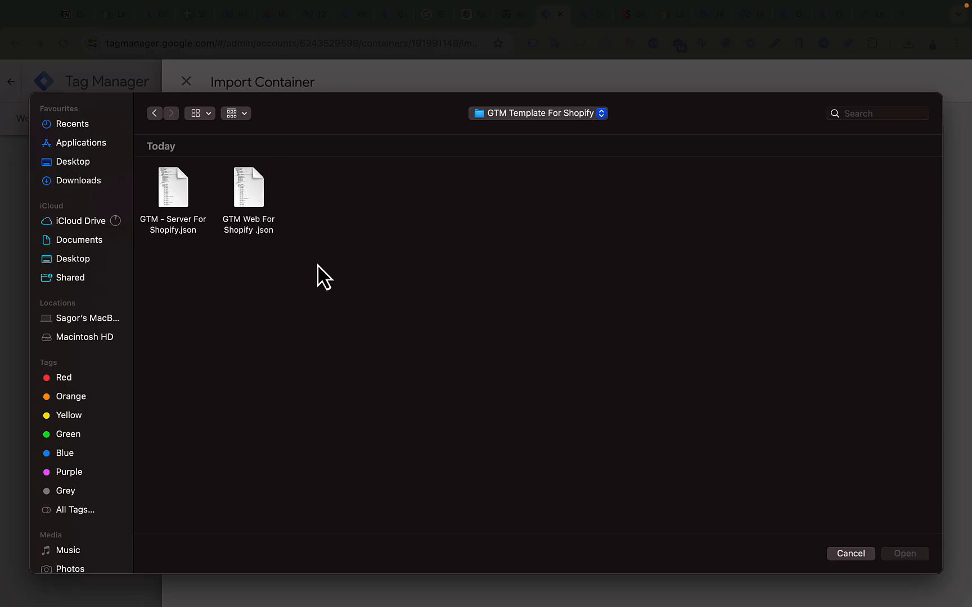
pyautogui.click(251, 195)
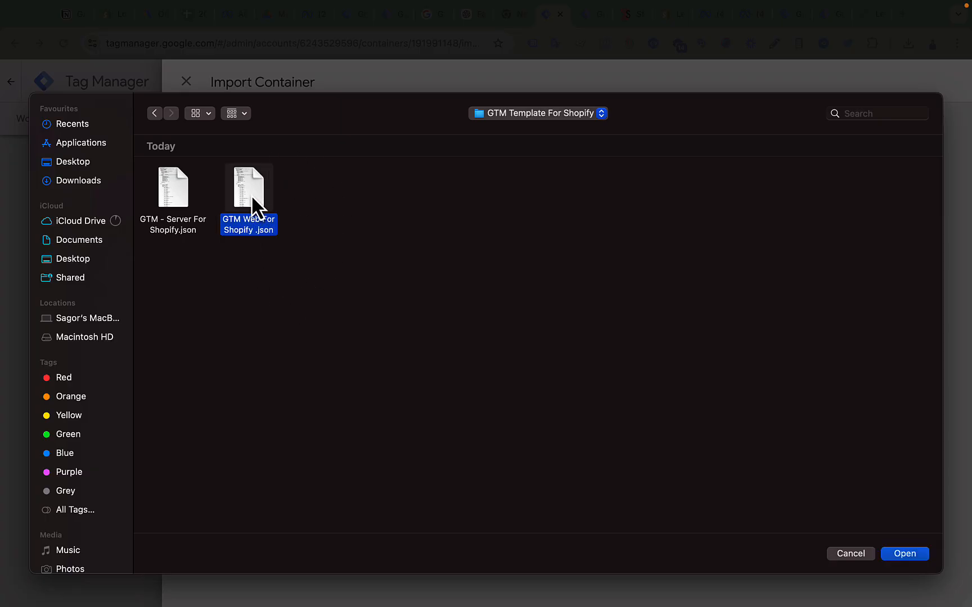
pyautogui.click(912, 555)
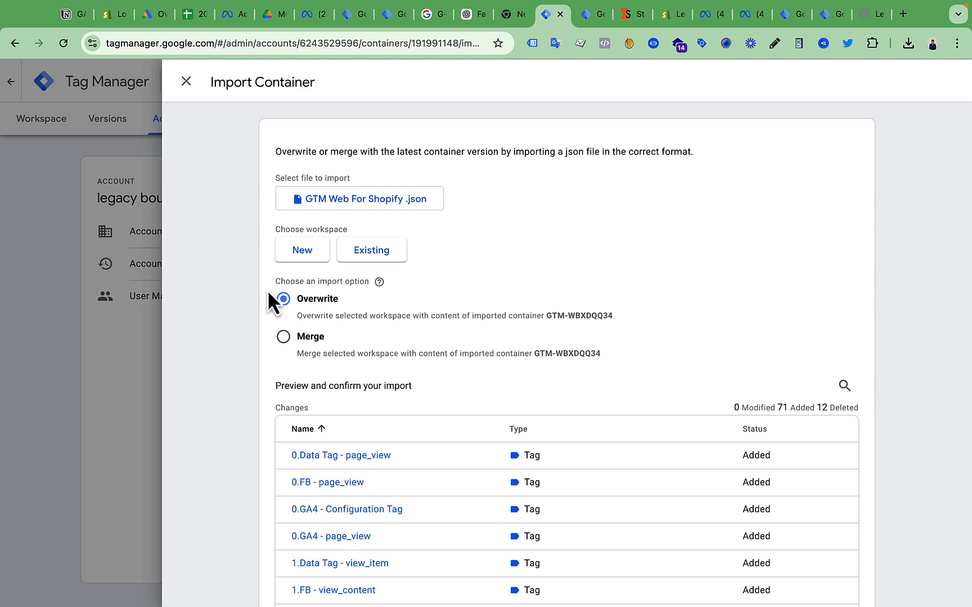
# Step: Import the web template into the existing Default Workspace with the Overwrite option and add its changes to the workspace
pyautogui.click(378, 255)
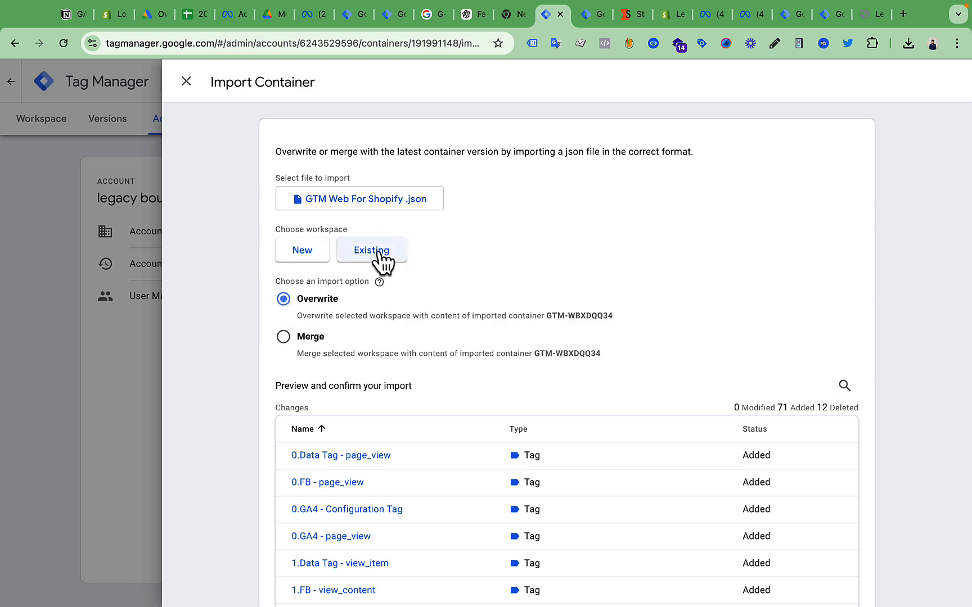
pyautogui.click(352, 143)
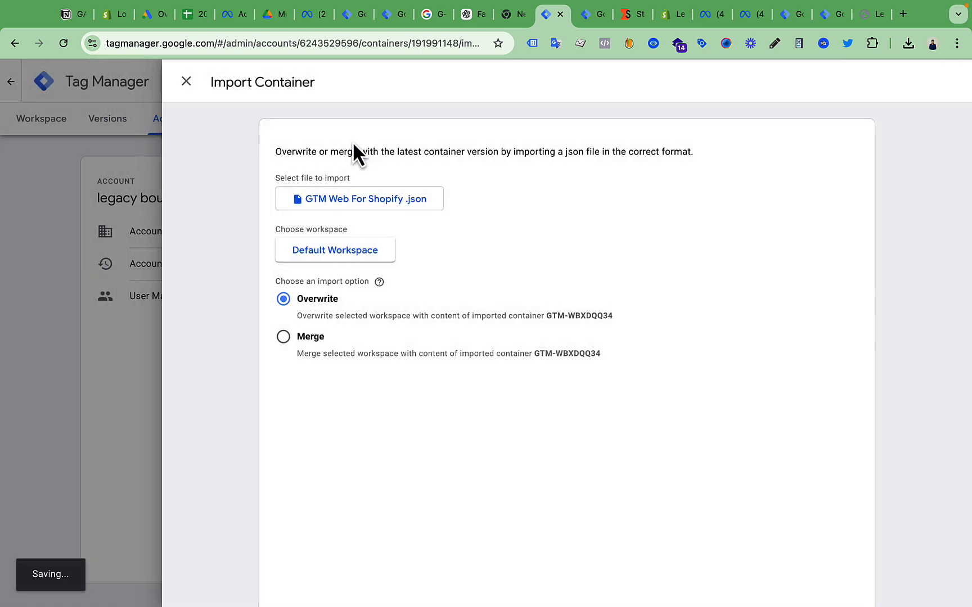
pyautogui.scroll(-5, 486, 255)
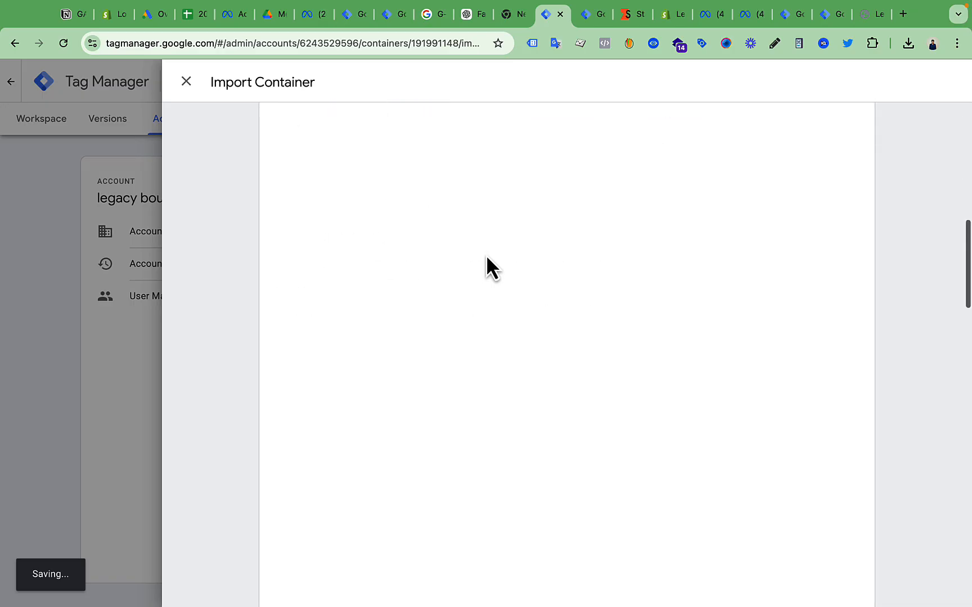
pyautogui.scroll(5, 487, 257)
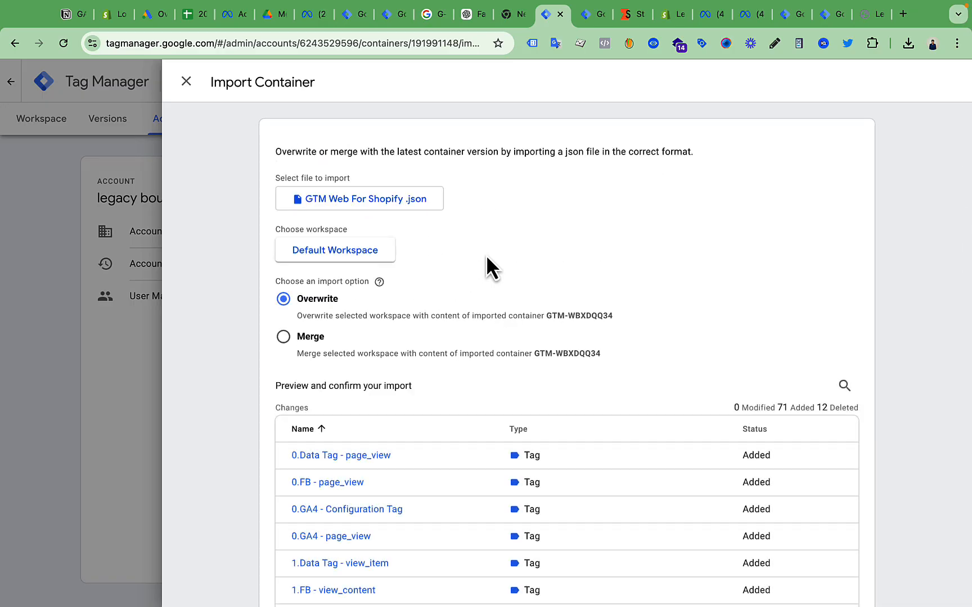
pyautogui.scroll(-20, 485, 256)
pyautogui.scroll(-15, 486, 255)
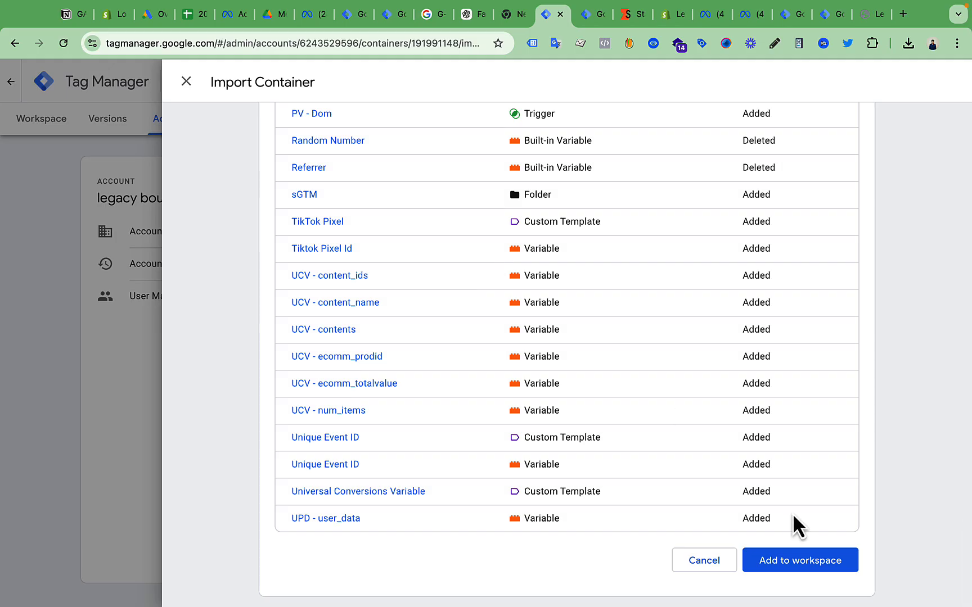
pyautogui.click(796, 563)
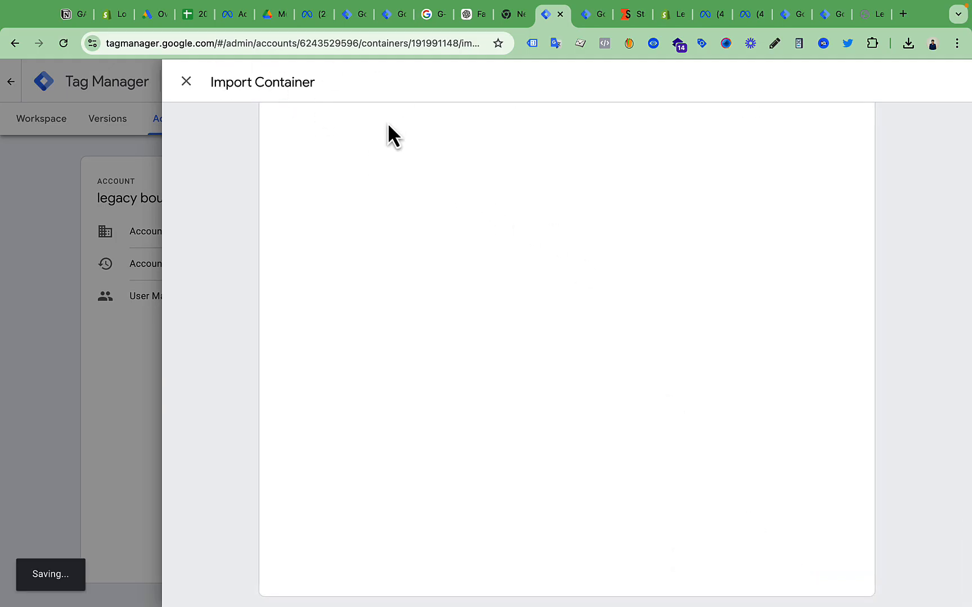
# Step: Start a container import for Legacyboutiques.co-Server and choose "GTM - Server For Shopify.json" as the container file
pyautogui.click(588, 19)
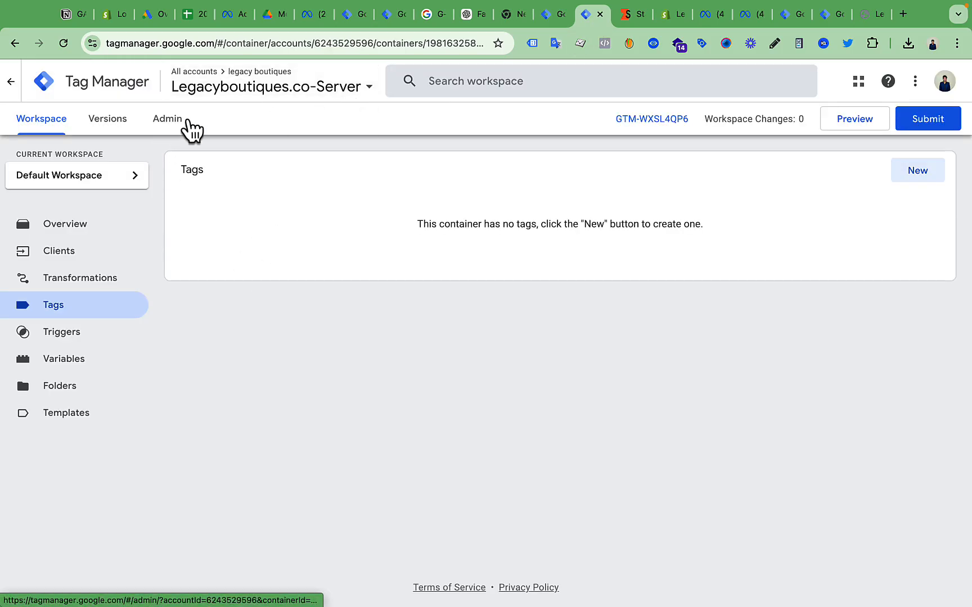
pyautogui.click(169, 121)
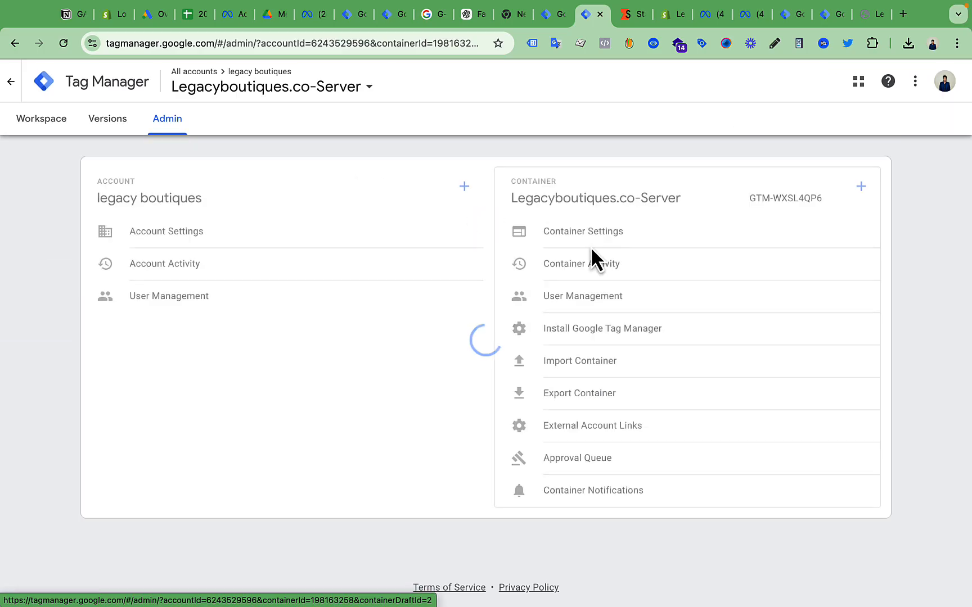
pyautogui.click(589, 365)
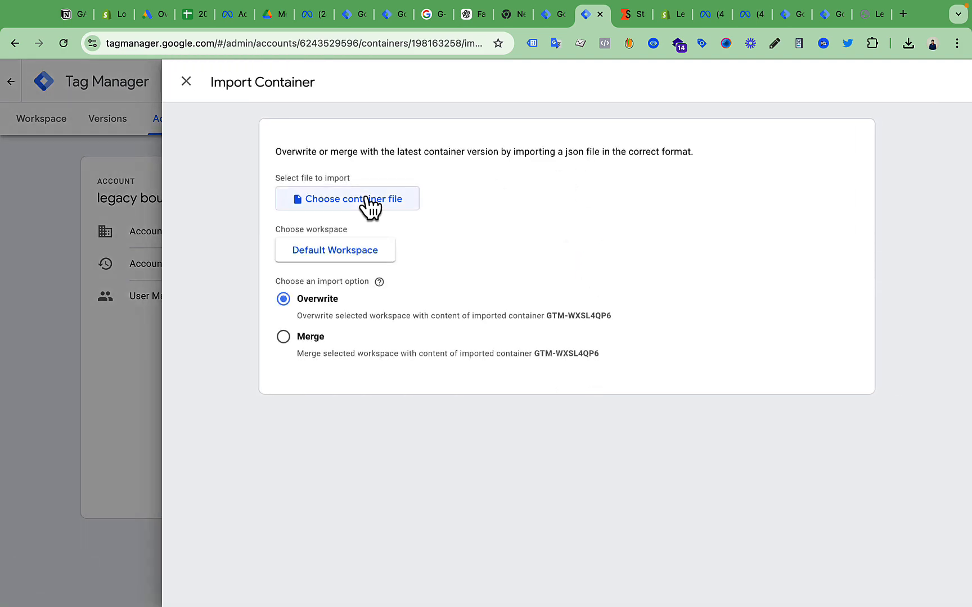
pyautogui.click(367, 200)
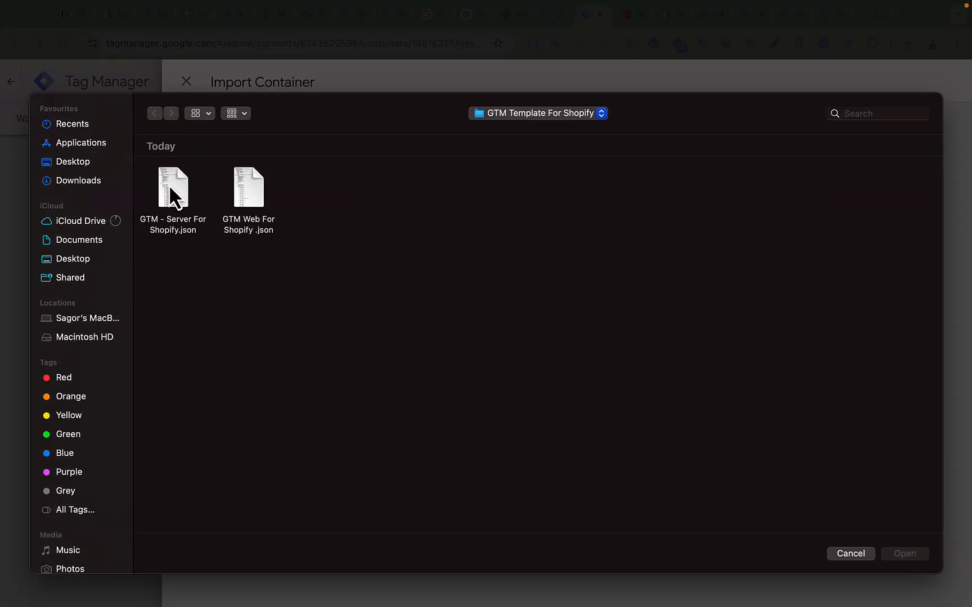
pyautogui.click(170, 189)
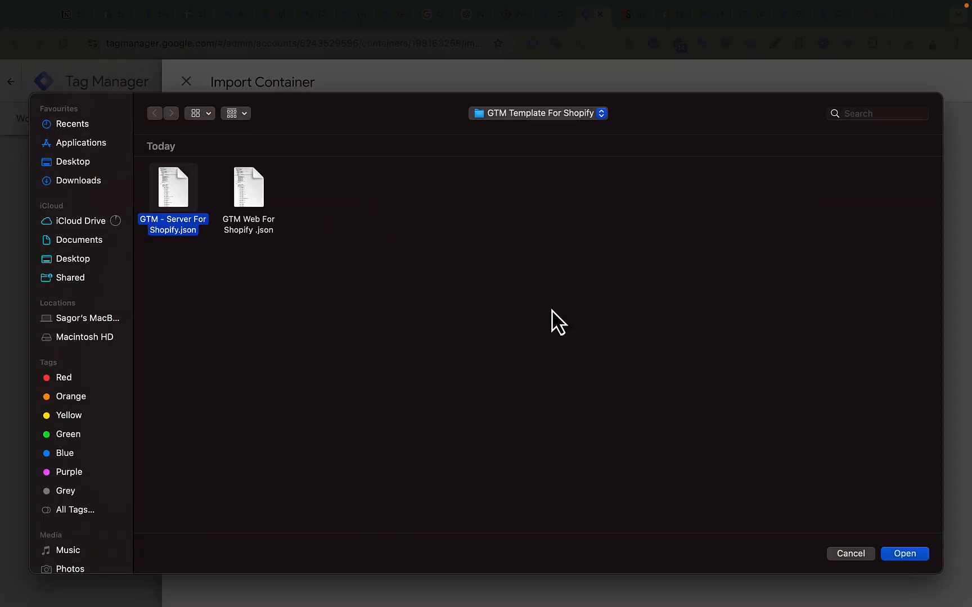
pyautogui.click(904, 554)
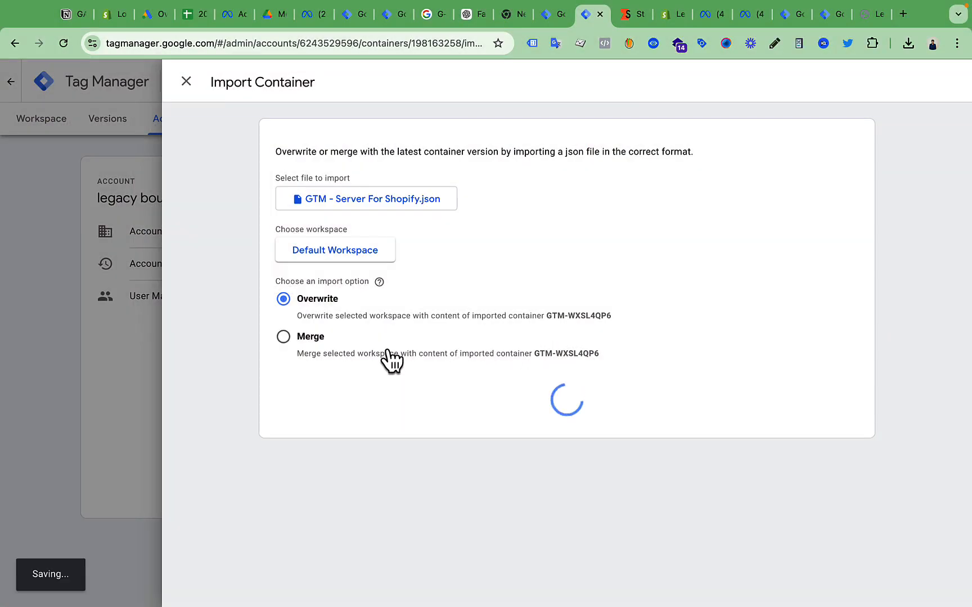
# Step: Import the server template into the Default Workspace with the Overwrite option and add its changes to the workspace
pyautogui.click(343, 260)
pyautogui.click(397, 162)
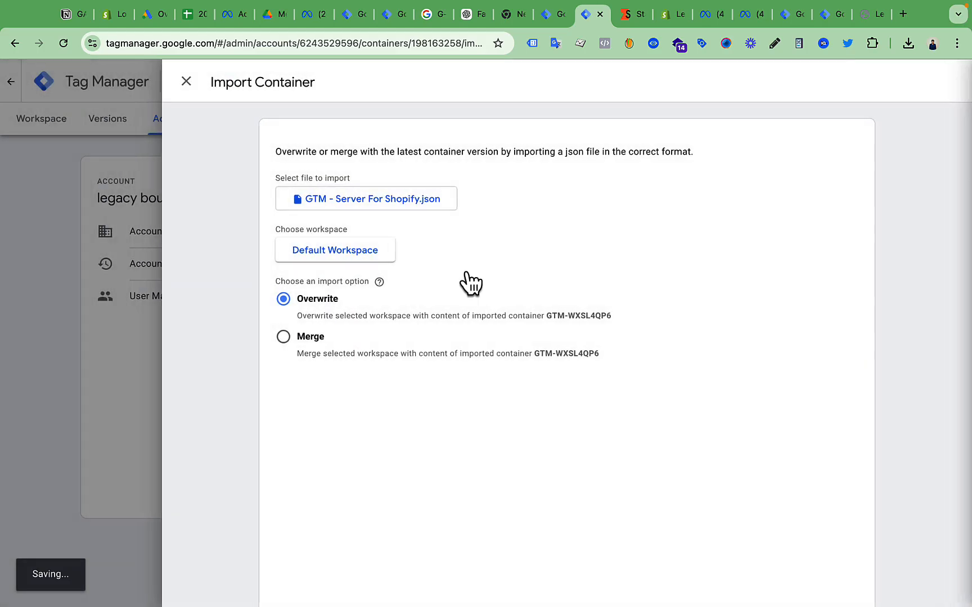
pyautogui.scroll(-10, 513, 384)
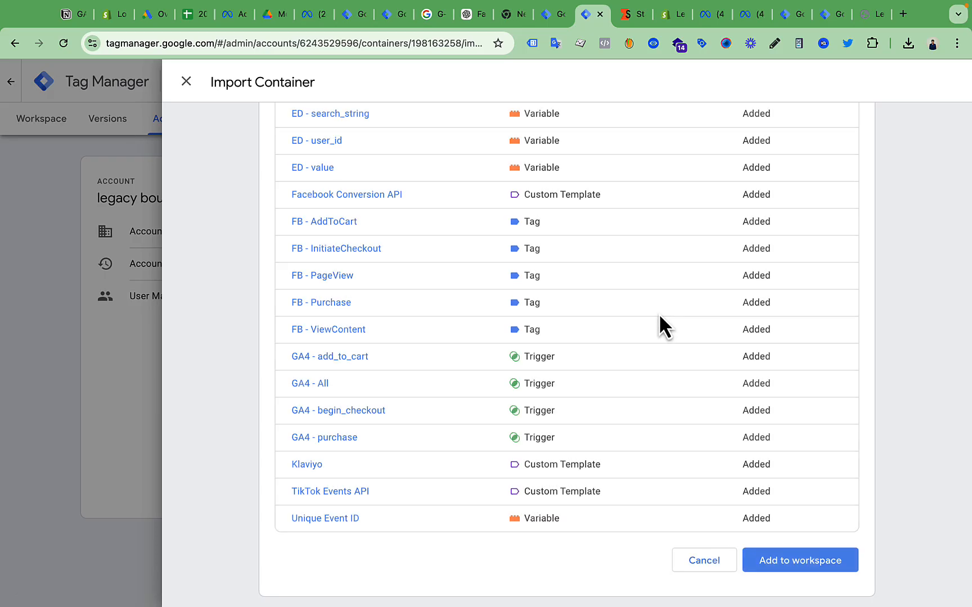
pyautogui.click(798, 562)
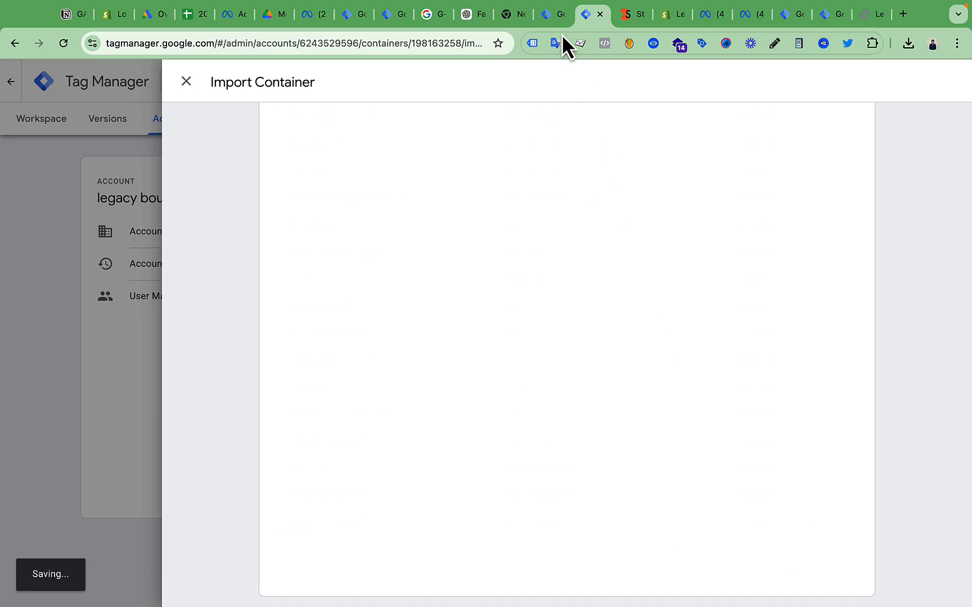
# Step: Review the imported tags and user-defined variables in the Legacyboutiques.co-Web container
pyautogui.click(548, 17)
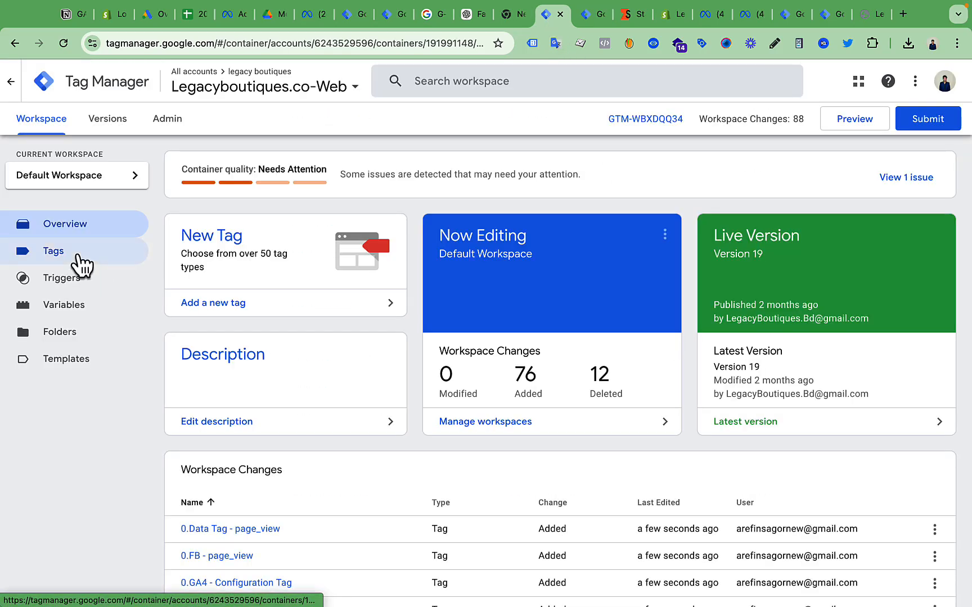
pyautogui.click(81, 262)
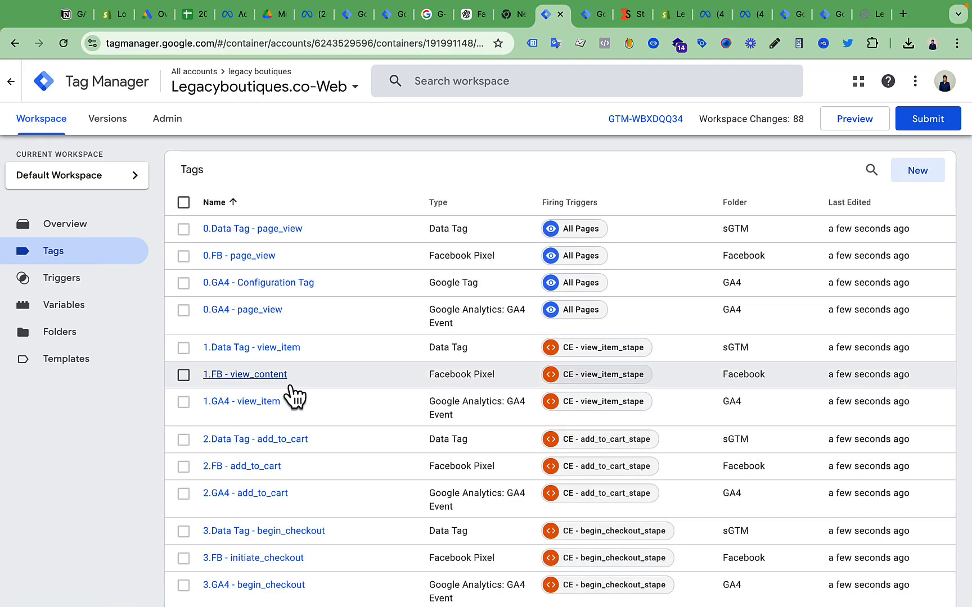
pyautogui.scroll(-3, 293, 394)
pyautogui.scroll(-2, 298, 382)
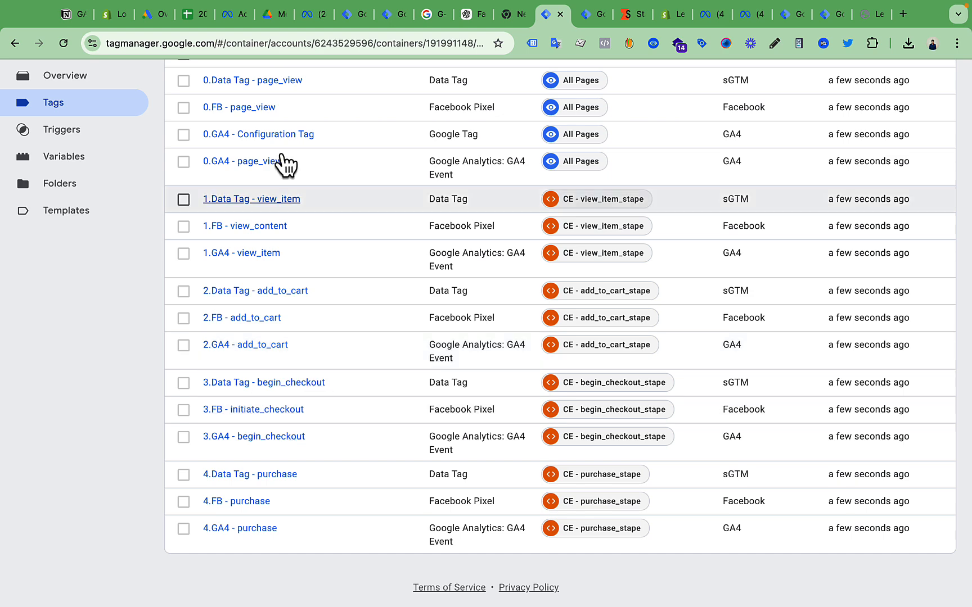
pyautogui.scroll(5, 327, 290)
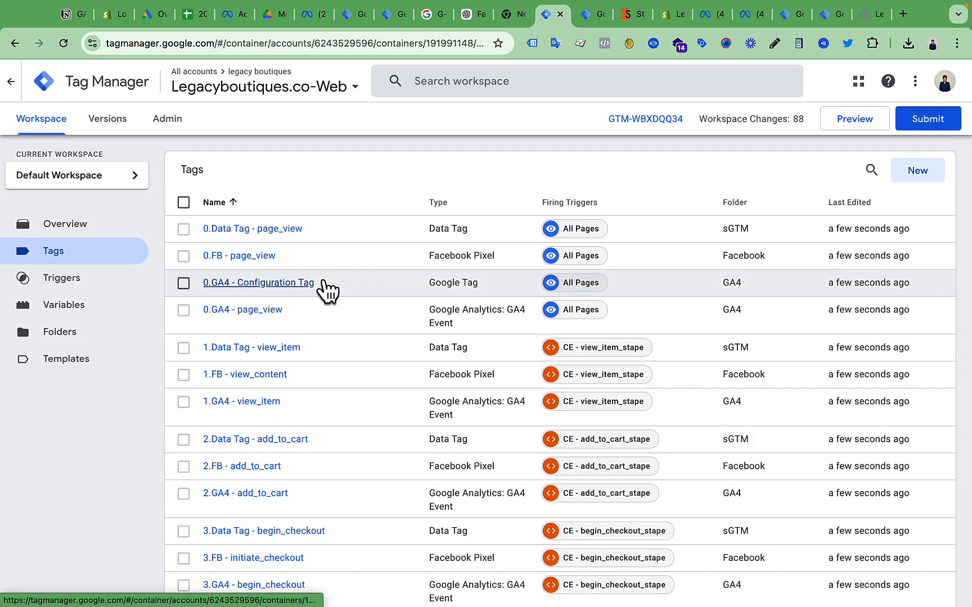
pyautogui.click(81, 306)
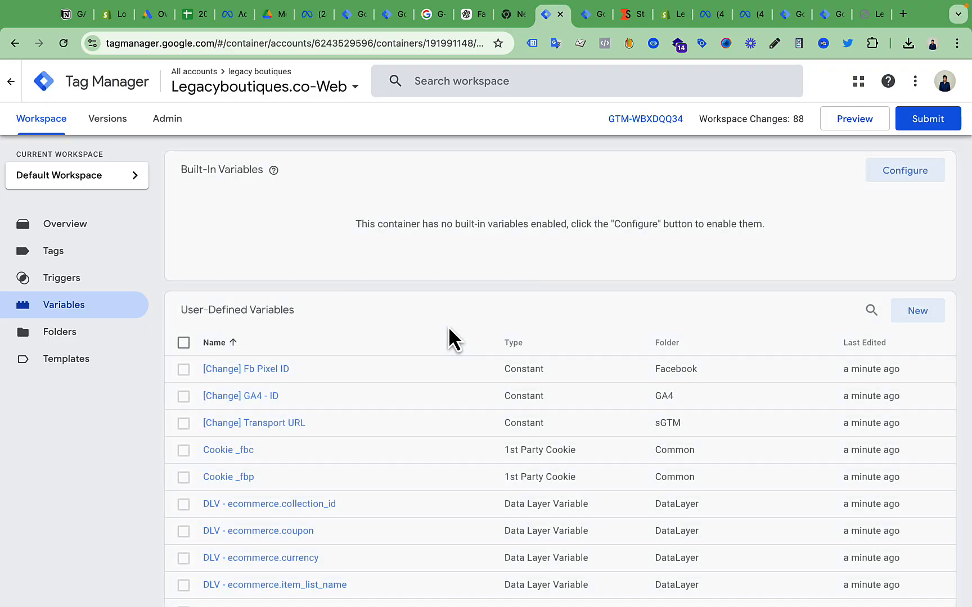
pyautogui.scroll(-17, 422, 436)
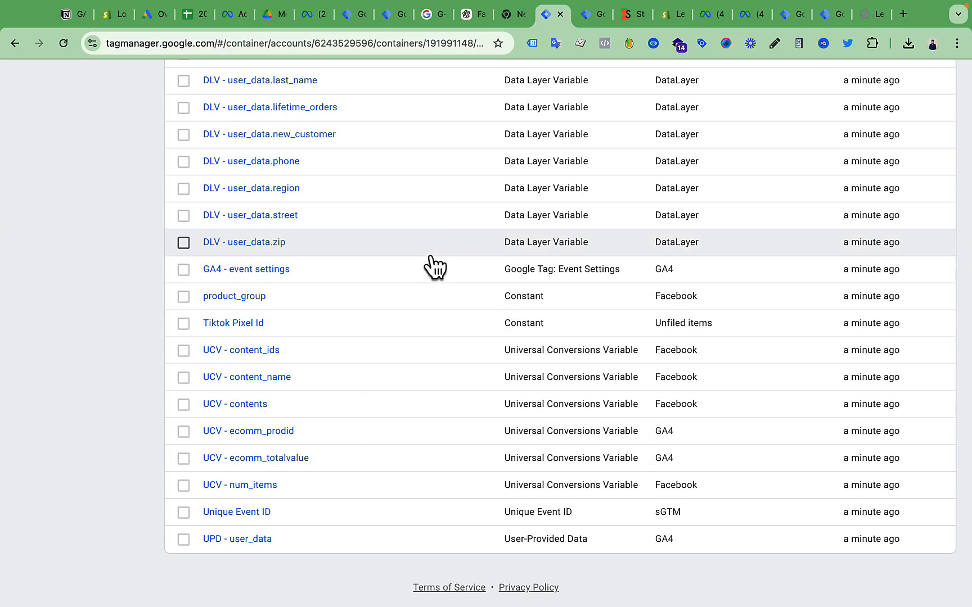
pyautogui.scroll(10, 434, 267)
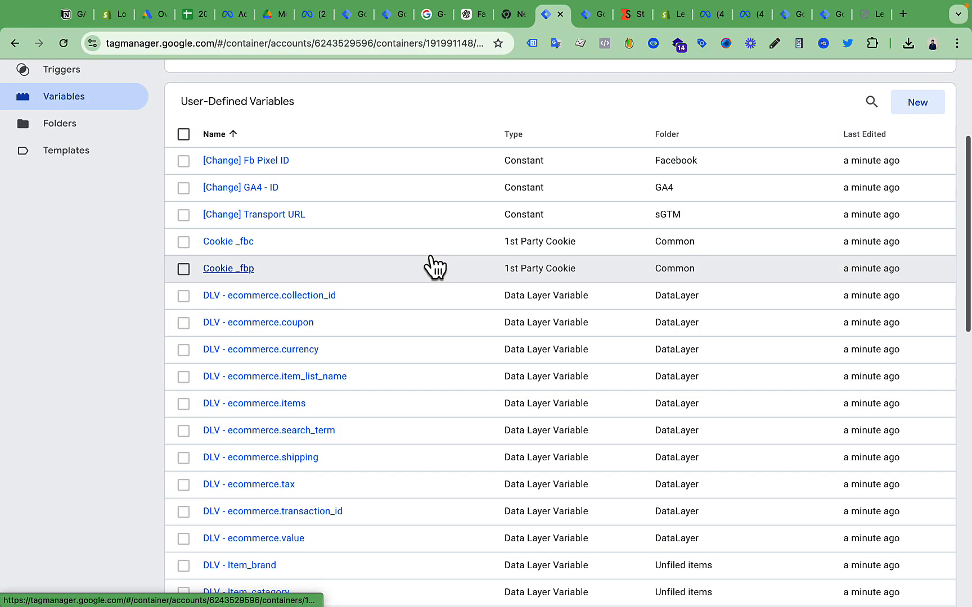
# Step: Select the [Change] Fb Pixel ID, [Change] GA4 - ID and [Change] Transport URL variables
pyautogui.click(183, 160)
pyautogui.click(183, 190)
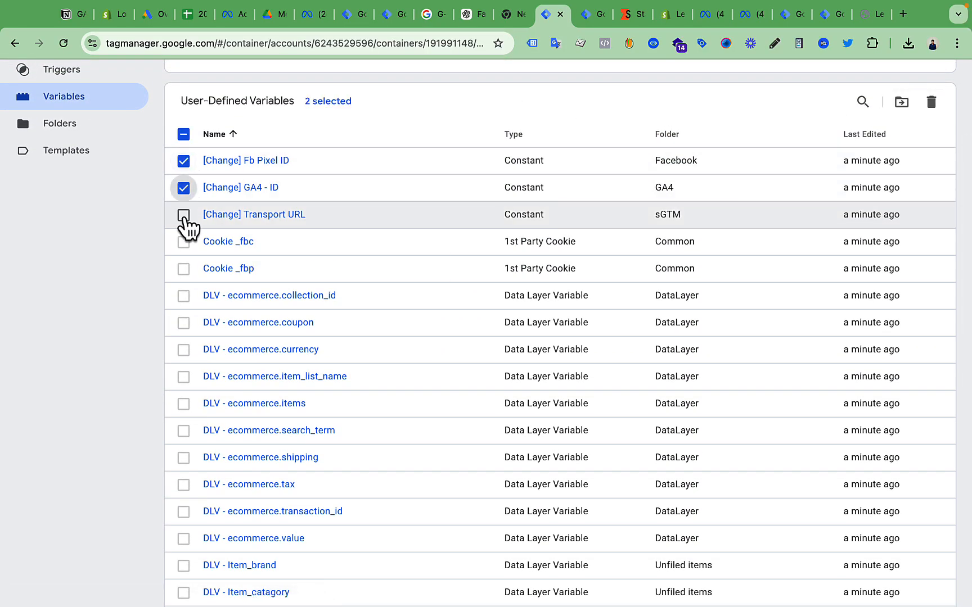
pyautogui.click(184, 216)
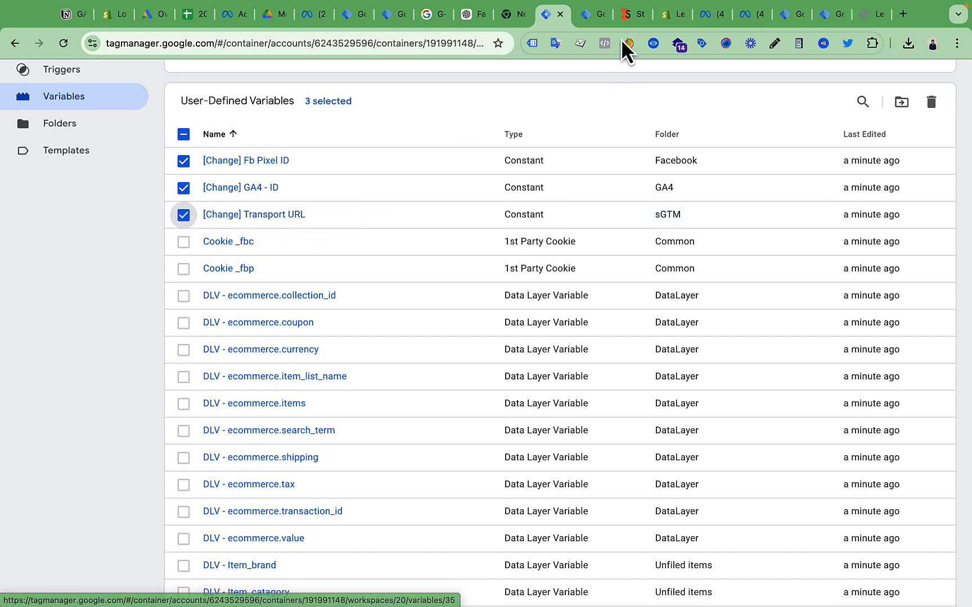
# Step: Copy the tagging server domain URL from the Legacy Boutiques container in Stape and return to the web container's variables
pyautogui.click(630, 21)
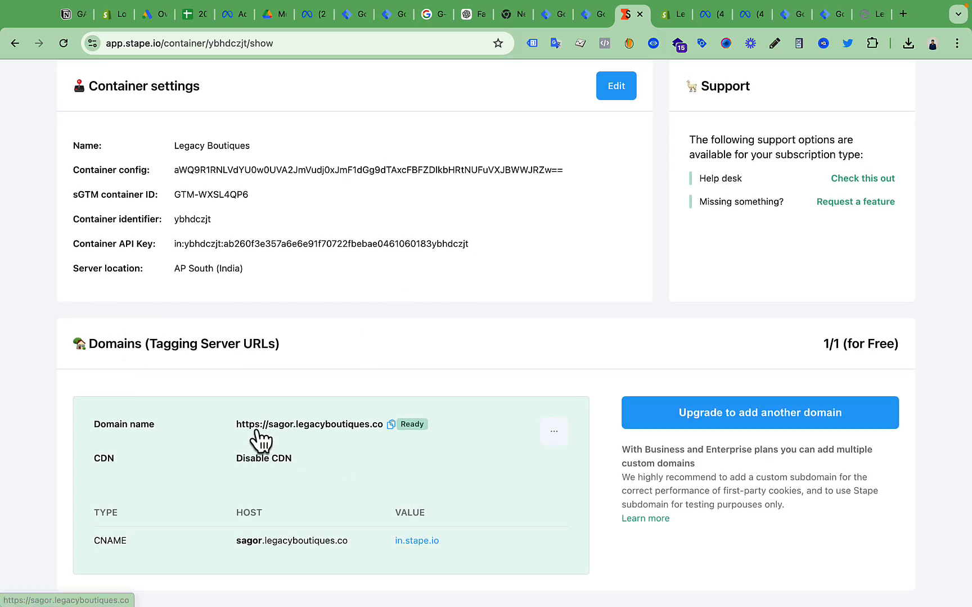
pyautogui.click(391, 424)
pyautogui.click(548, 14)
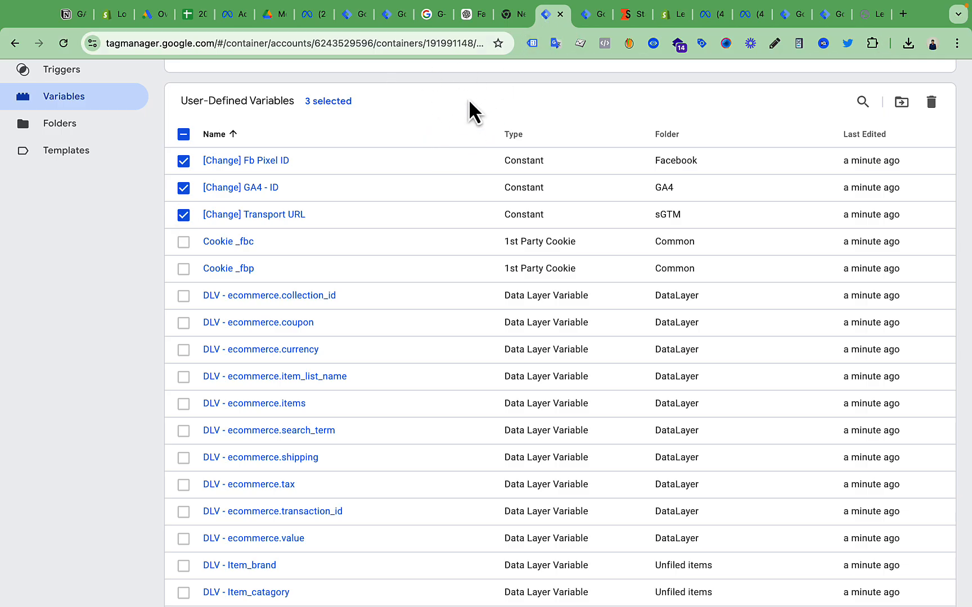
# Step: Clear the variable selection and reselect the three [Change] variables for Transport URL, GA4 - ID and Fb Pixel ID
pyautogui.click(183, 135)
pyautogui.click(183, 135)
pyautogui.click(184, 134)
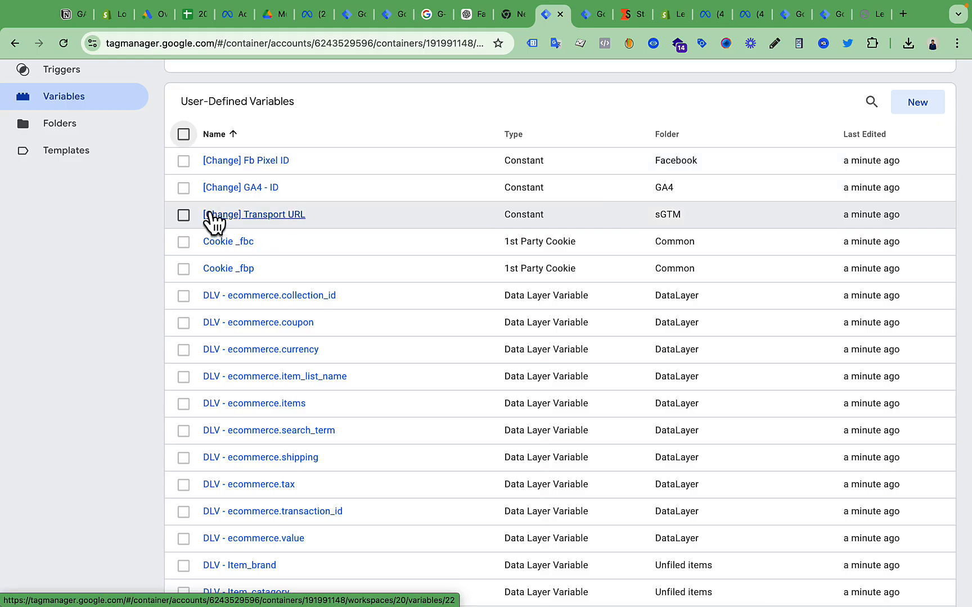
pyautogui.click(183, 215)
pyautogui.click(183, 188)
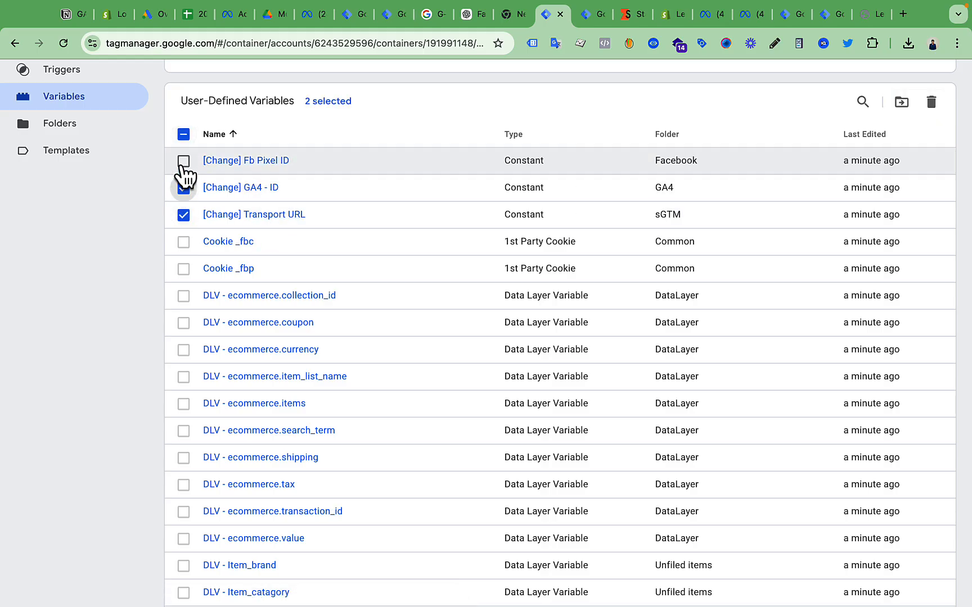
pyautogui.click(183, 161)
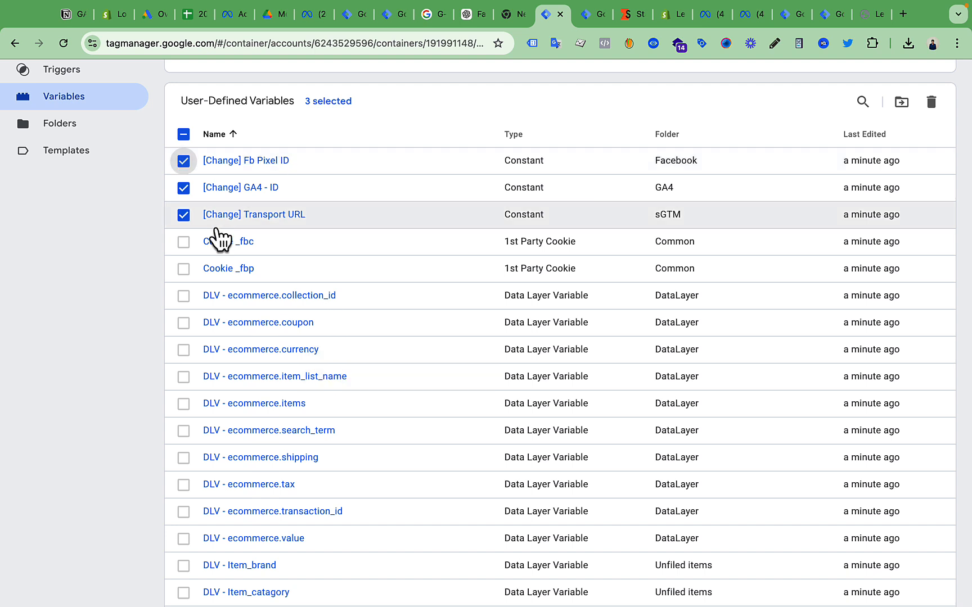
pyautogui.click(183, 138)
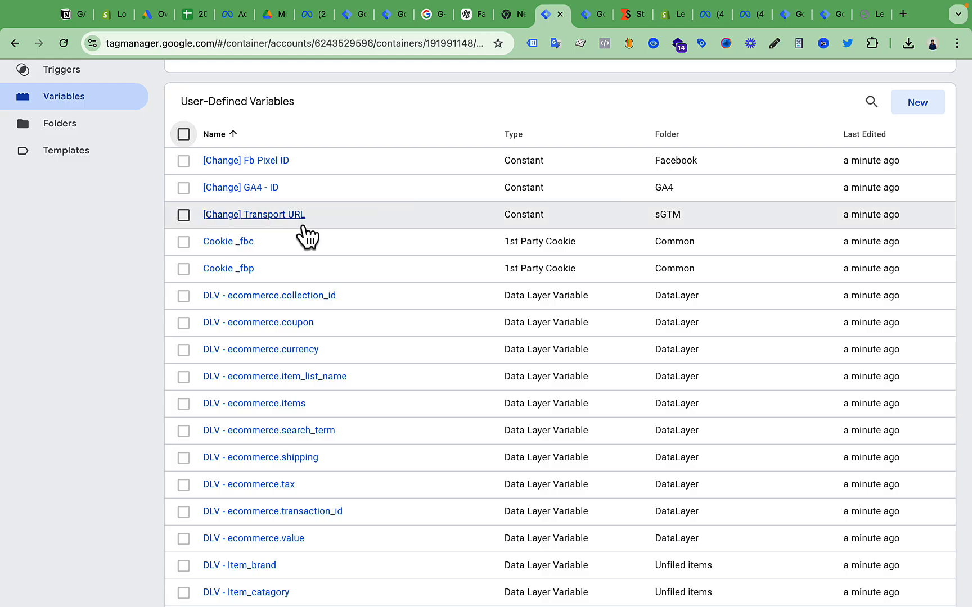
pyautogui.click(277, 217)
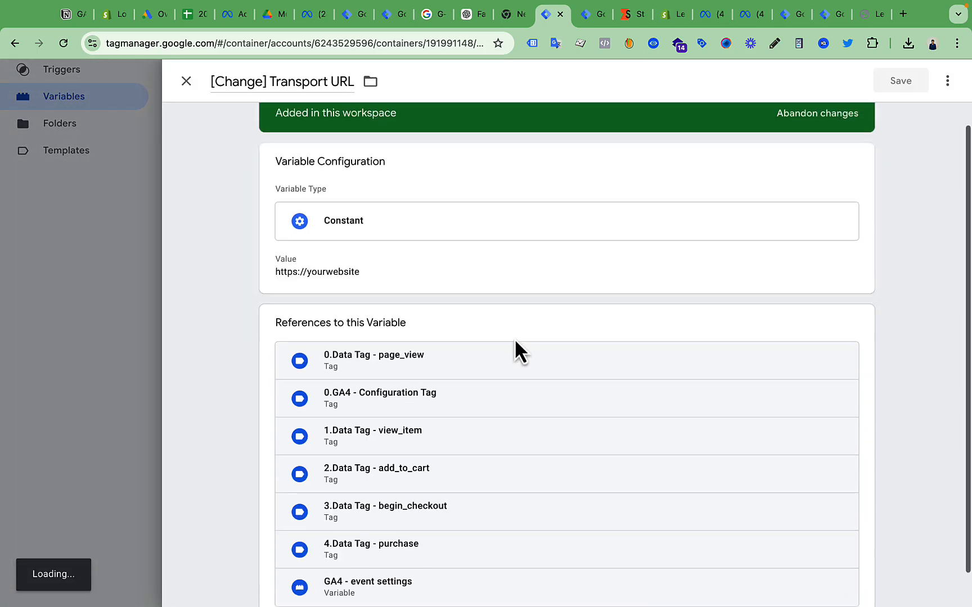
pyautogui.click(441, 297)
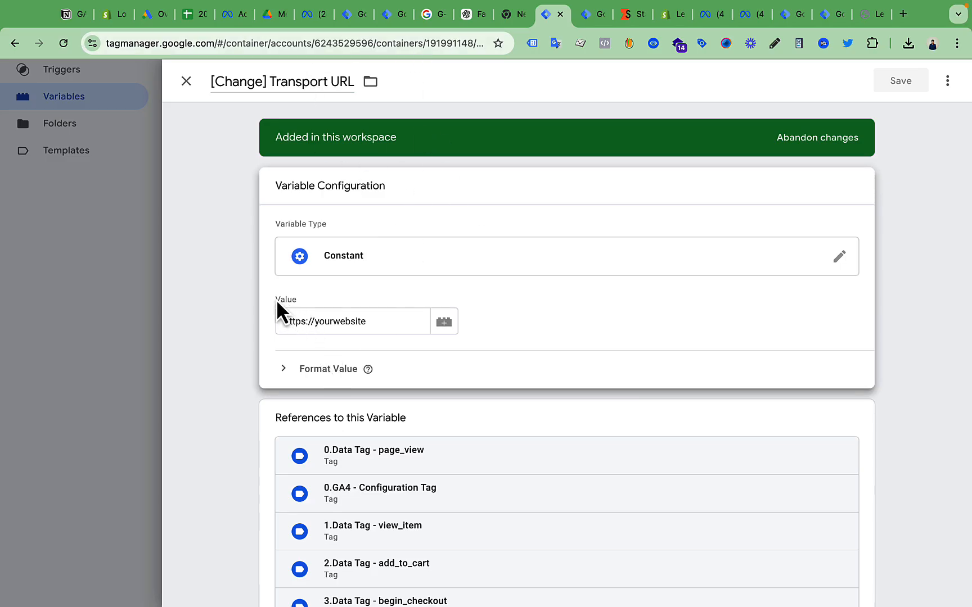
pyautogui.moveTo(277, 303); pyautogui.dragTo(304, 304)
pyautogui.click(324, 325)
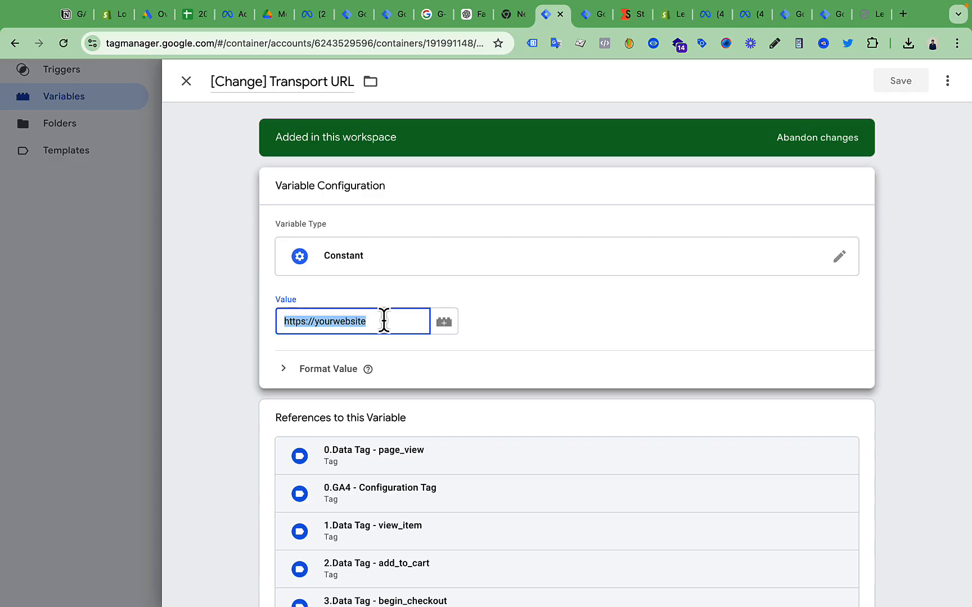
pyautogui.press('super+v')
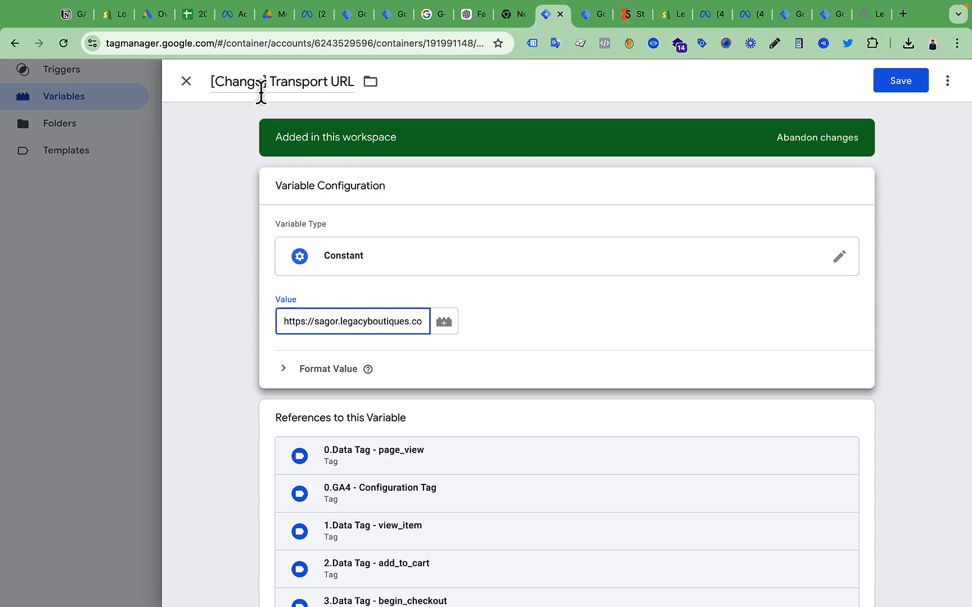
# Step: Remove the [Change] prefix from the Transport URL variable's name
pyautogui.click(270, 84)
pyautogui.press('BackSpace')
pyautogui.press('BackSpace')
pyautogui.press('BackSpace')
pyautogui.press('BackSpace')
pyautogui.press('BackSpace')
pyautogui.press('BackSpace')
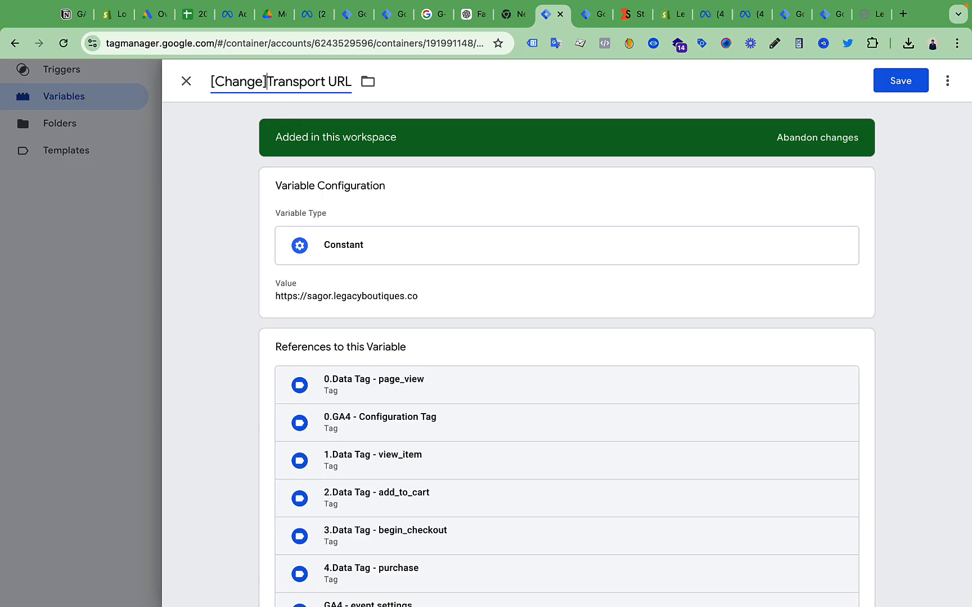
pyautogui.press('BackSpace')
pyautogui.press('BackSpace')
pyautogui.press('BackSpace')
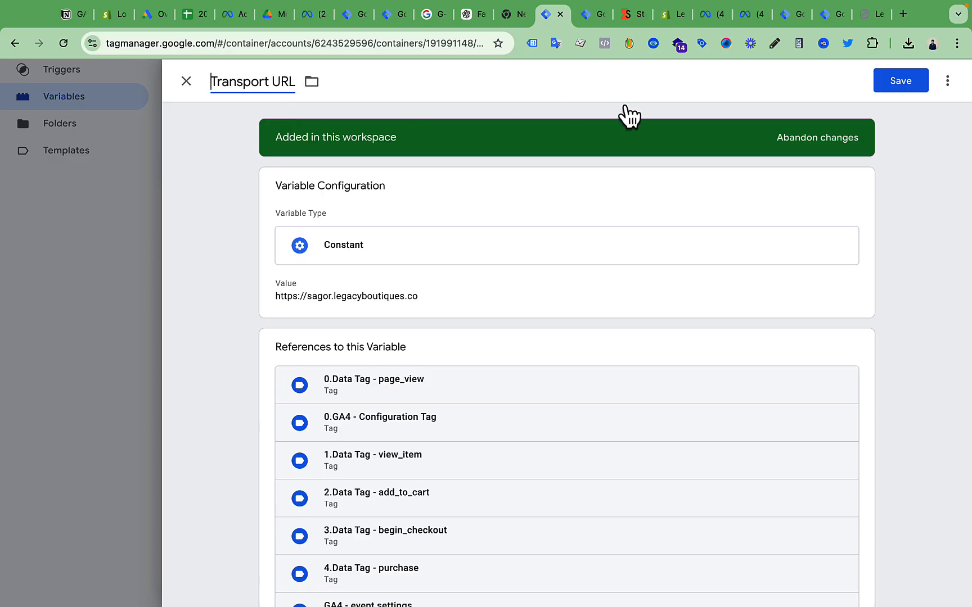
# Step: Copy the tagging server URL heading wording from Stape, rename the Transport URL variable to Tagging Server URL, and save it
pyautogui.click(632, 14)
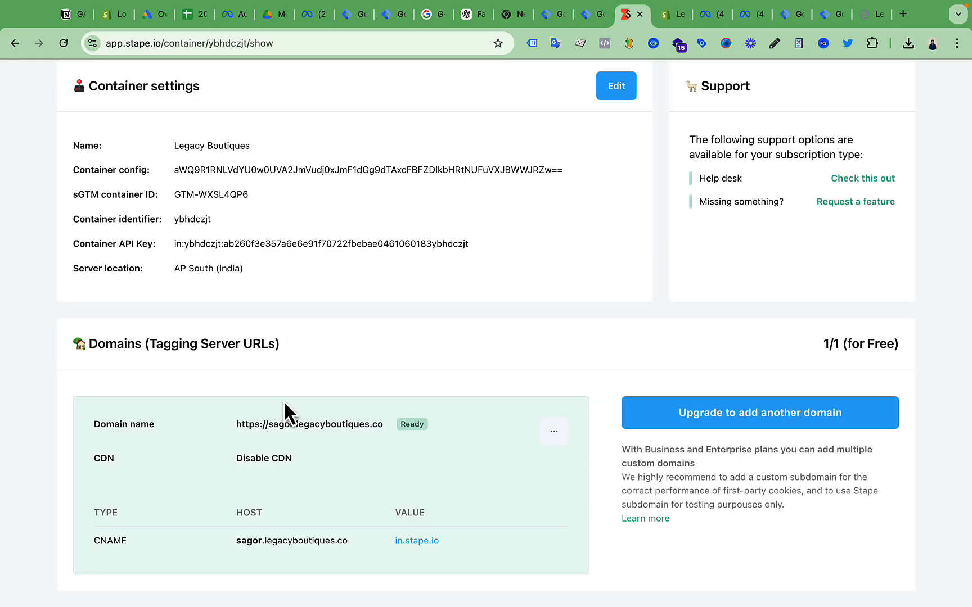
pyautogui.moveTo(151, 343); pyautogui.dragTo(269, 344)
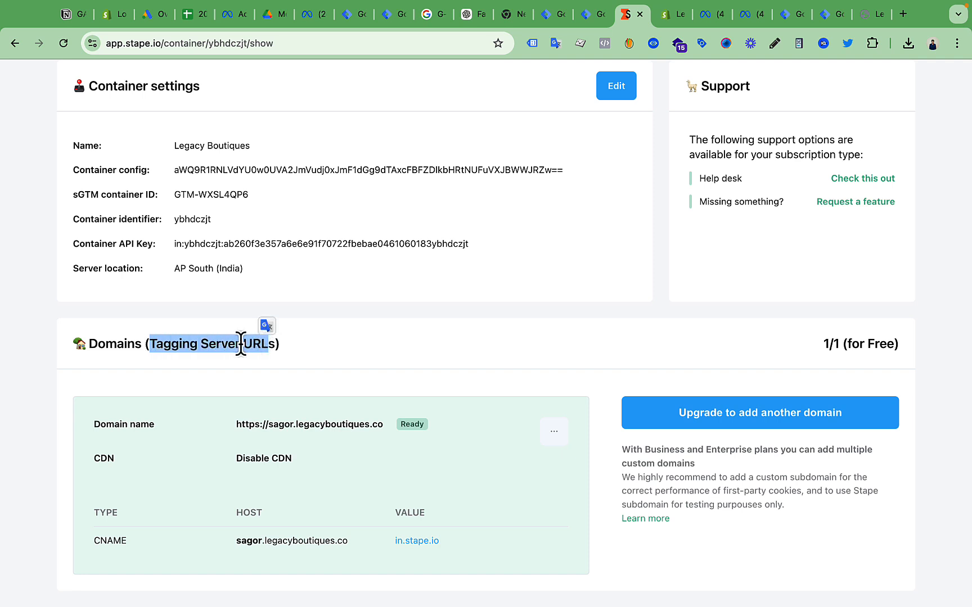
pyautogui.rightClick(239, 344)
pyautogui.click(274, 371)
pyautogui.click(545, 15)
pyautogui.doubleClick(232, 82)
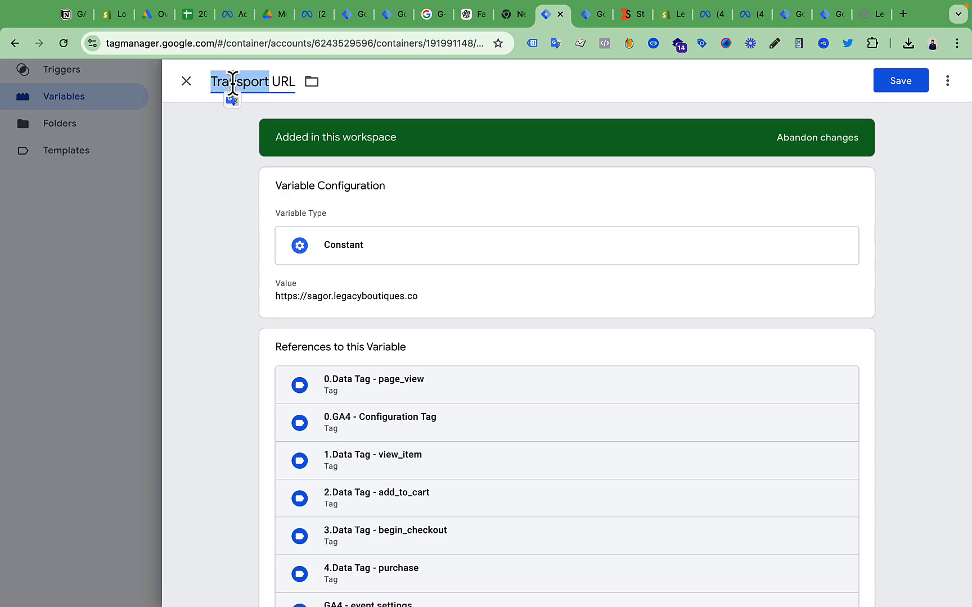
pyautogui.press('super+v')
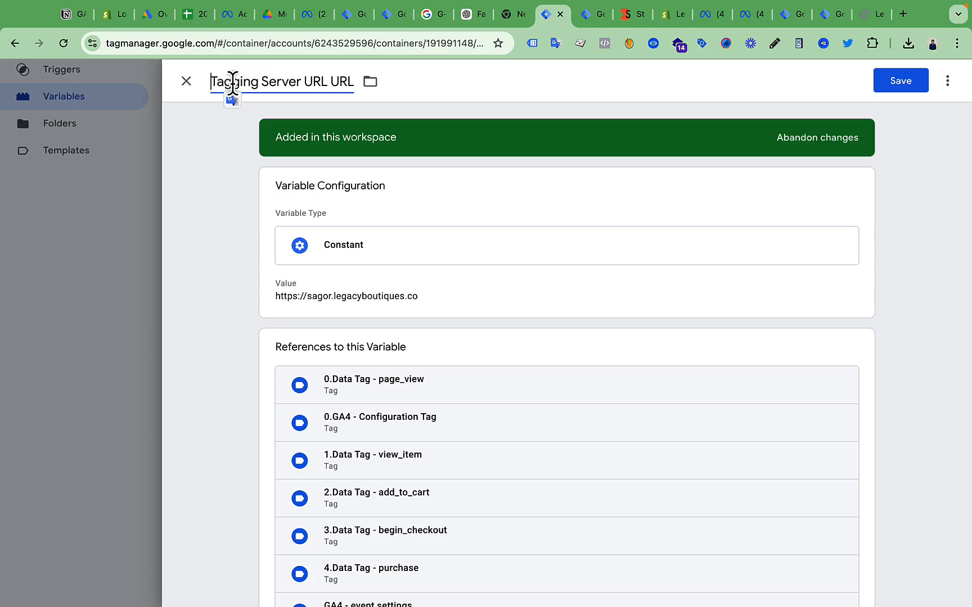
pyautogui.click(499, 88)
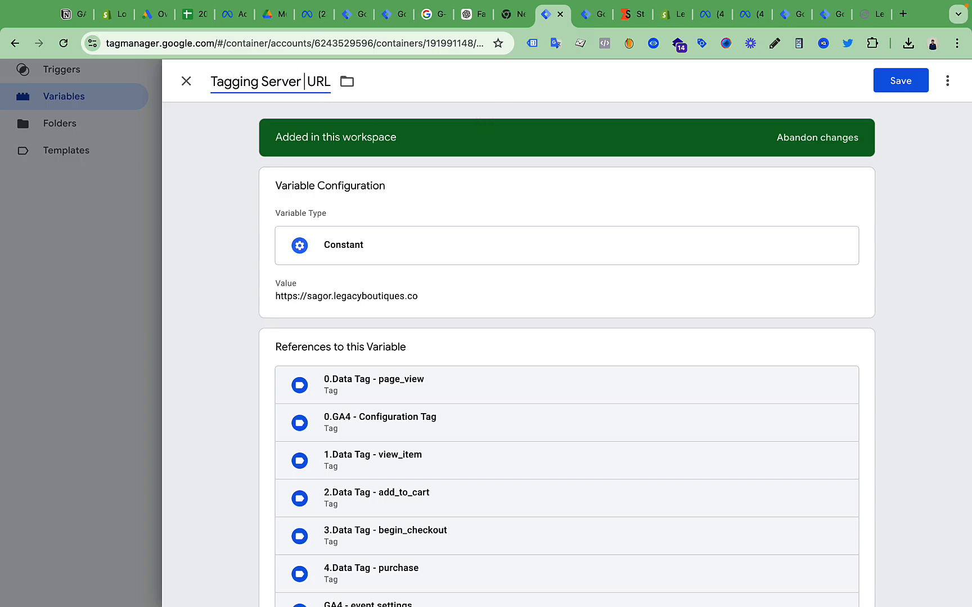
pyautogui.click(901, 86)
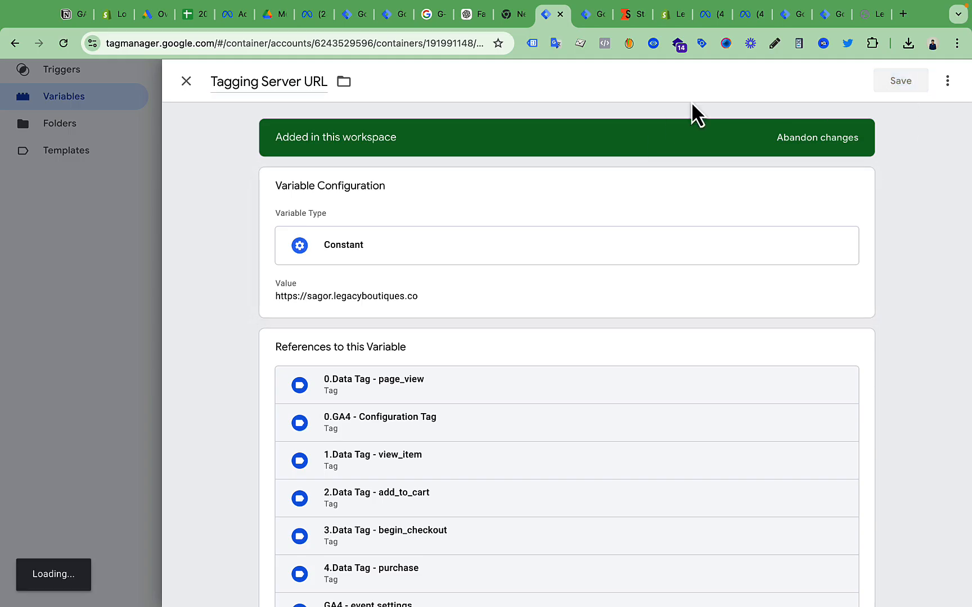
# Step: Copy the dataset ID from the Legacy Boutiques - Pixel settings in Meta Events Manager and return to the web container's variables
pyautogui.scroll(1, 419, 306)
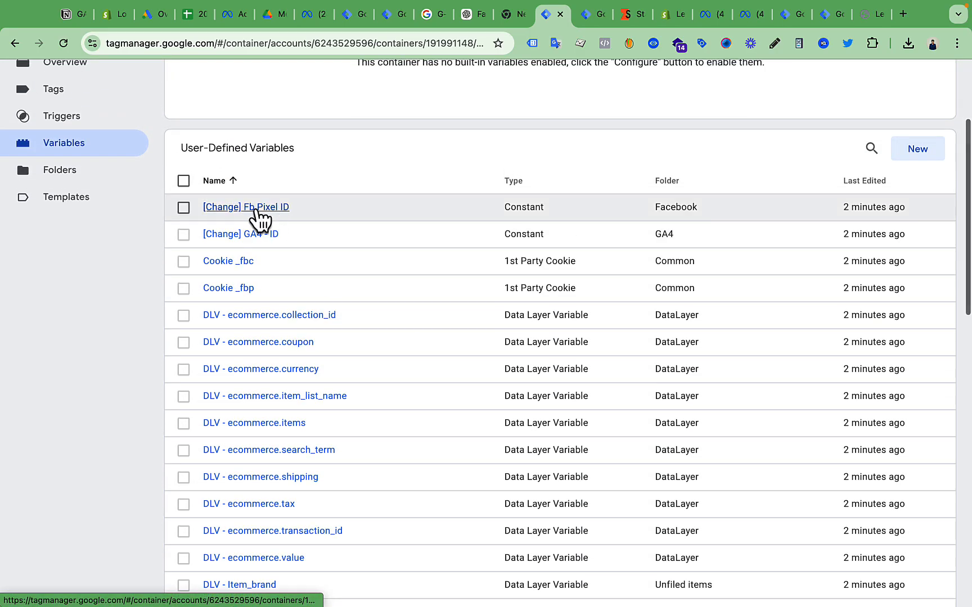
pyautogui.click(748, 16)
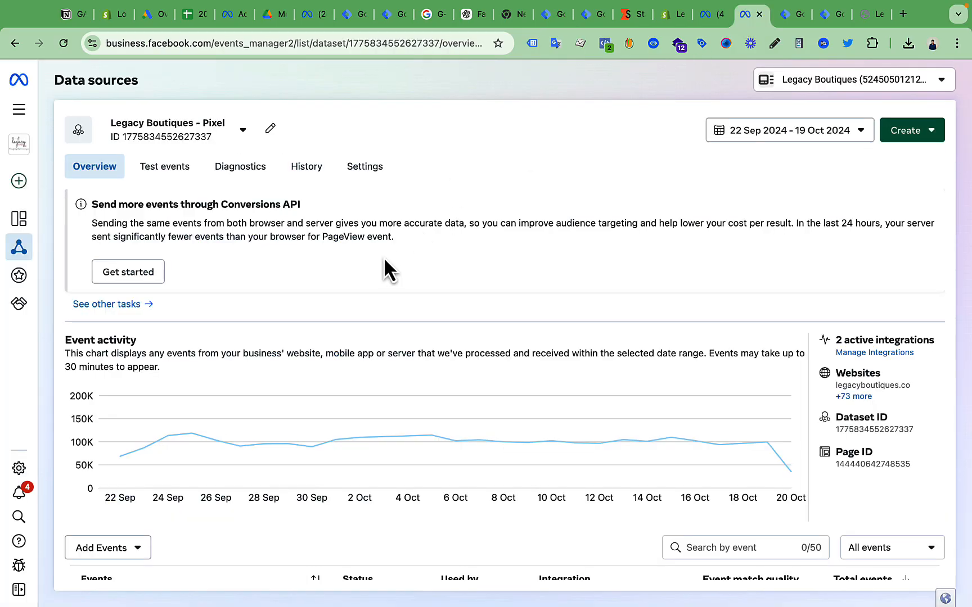
pyautogui.click(376, 179)
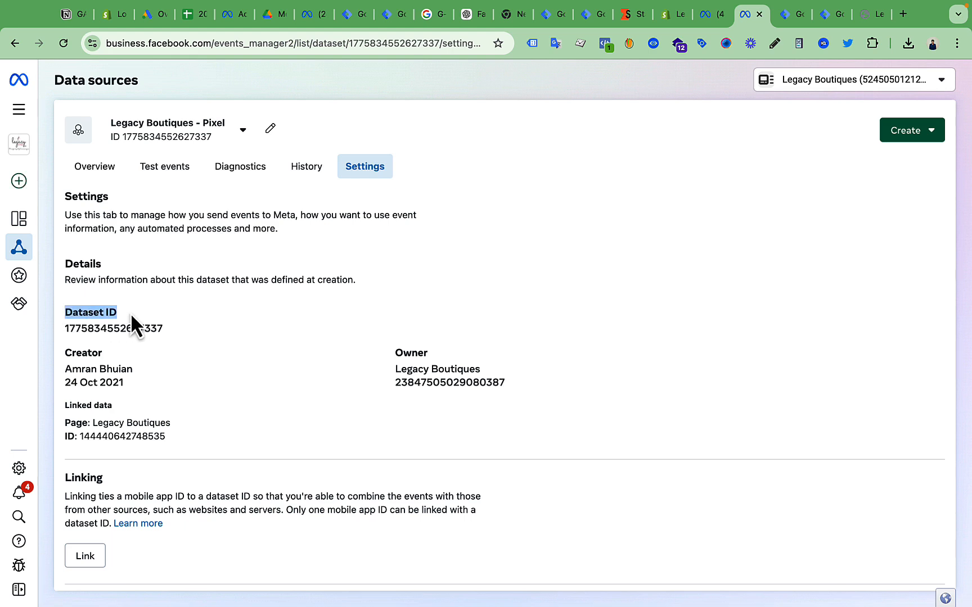
pyautogui.click(168, 313)
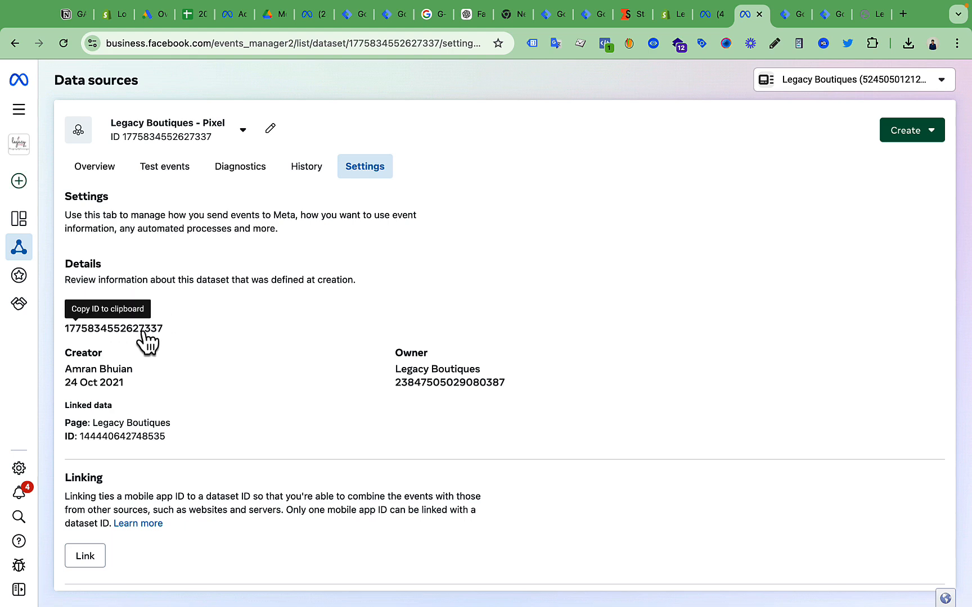
pyautogui.click(549, 14)
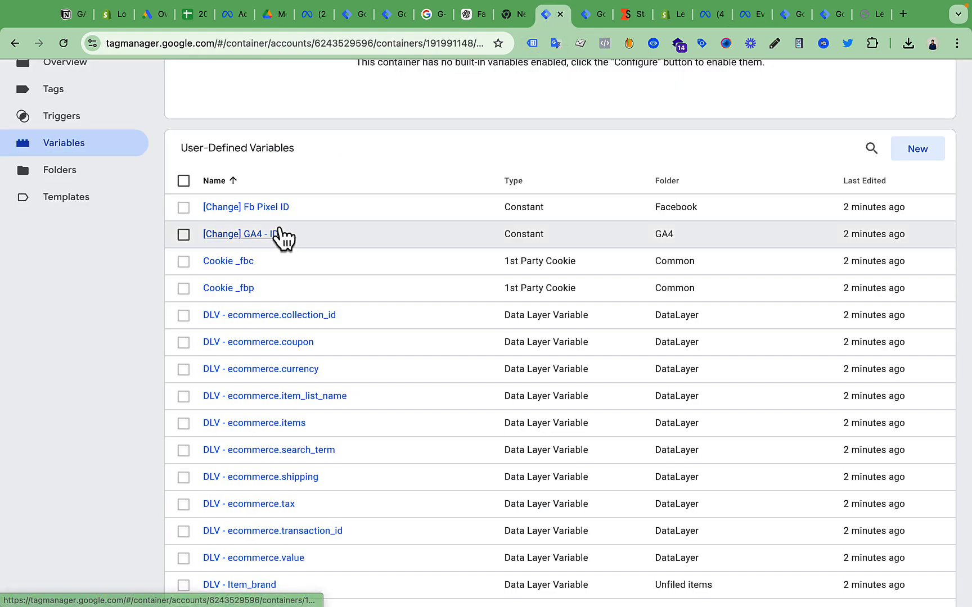
# Step: Set the [Change] Fb Pixel ID variable's value to the copied Meta dataset ID
pyautogui.click(267, 208)
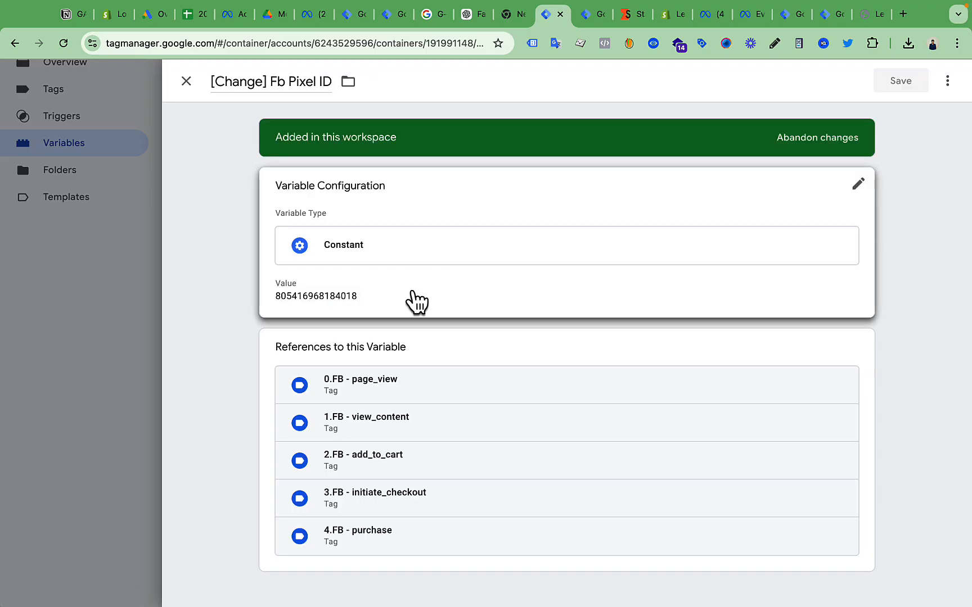
pyautogui.click(416, 303)
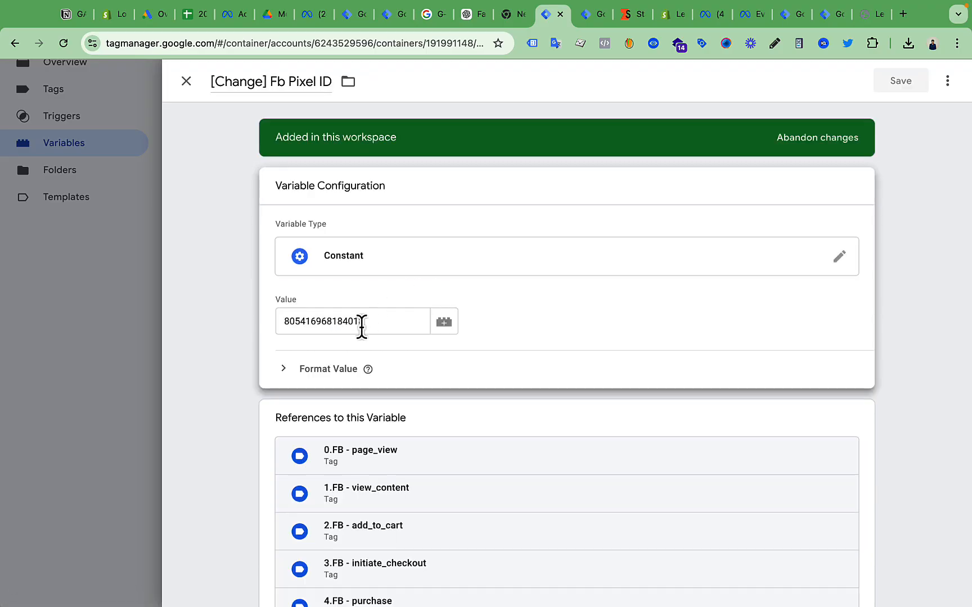
pyautogui.doubleClick(361, 327)
pyautogui.hotkey('ctrl', 'v')
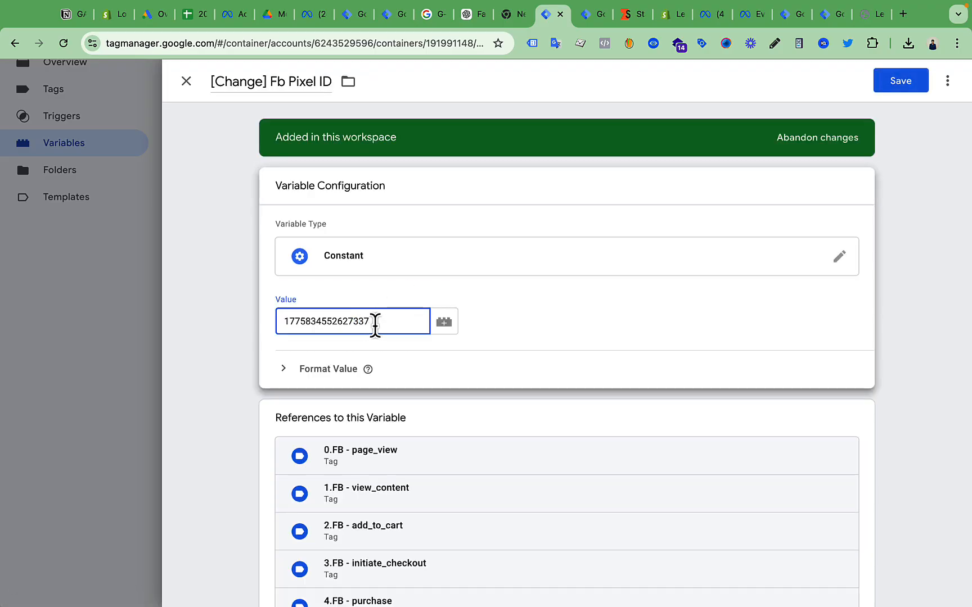
pyautogui.doubleClick(375, 325)
# Step: Remove the [Change] prefix so the variable is named Fb Pixel ID, and save it
pyautogui.click(270, 80)
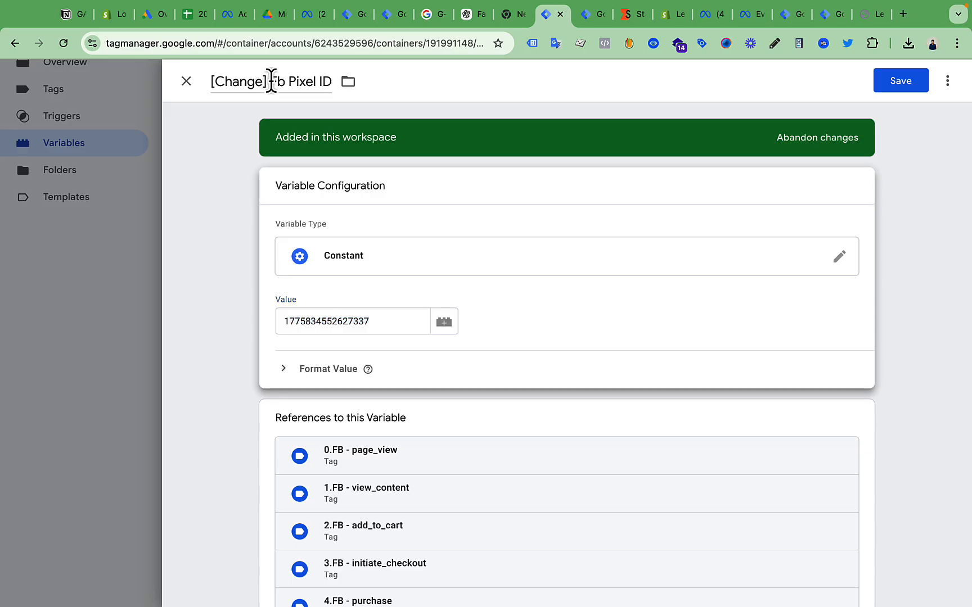
pyautogui.press('BackSpace')
pyautogui.press('BackSpace')
pyautogui.press('BackSpace')
pyautogui.press('BackSpace')
pyautogui.press('BackSpace')
pyautogui.press('BackSpace')
pyautogui.press('BackSpace')
pyautogui.press('BackSpace')
pyautogui.press('BackSpace')
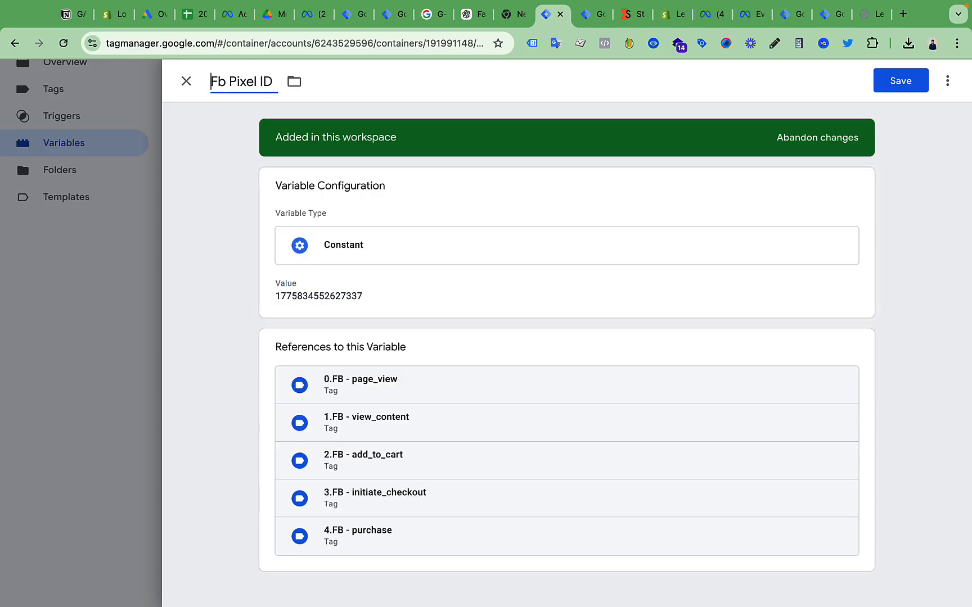
pyautogui.click(899, 84)
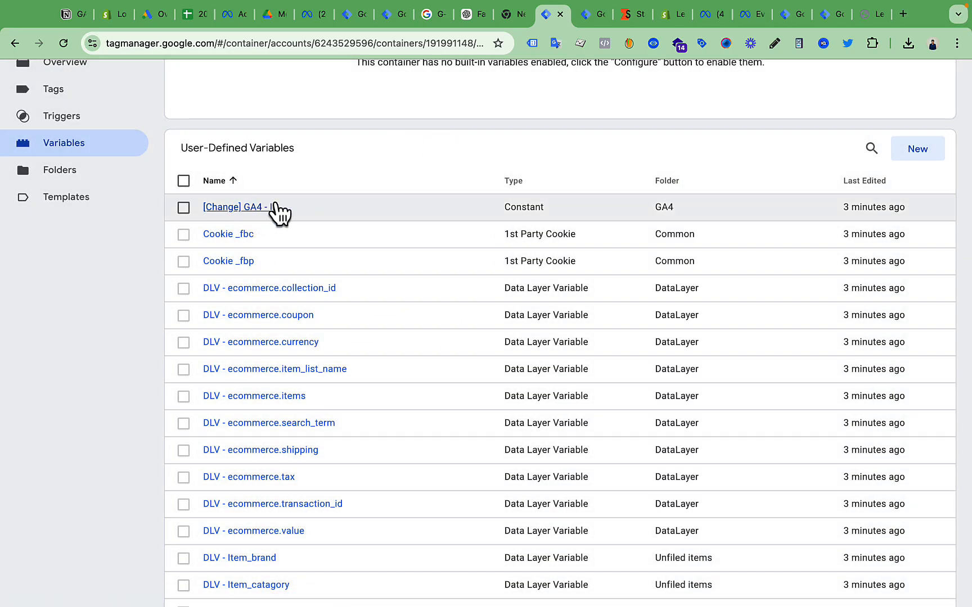
# Step: Copy the GA4 measurement ID G-G5M3W0KVYK from the Google search page and return to the web container's variables
pyautogui.click(436, 16)
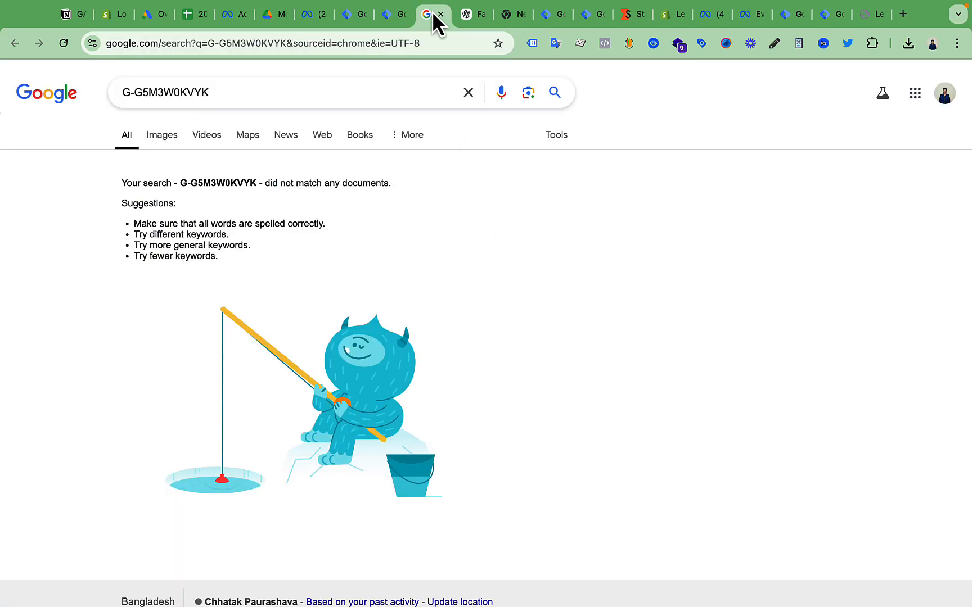
pyautogui.tripleClick(216, 93)
pyautogui.rightClick(215, 93)
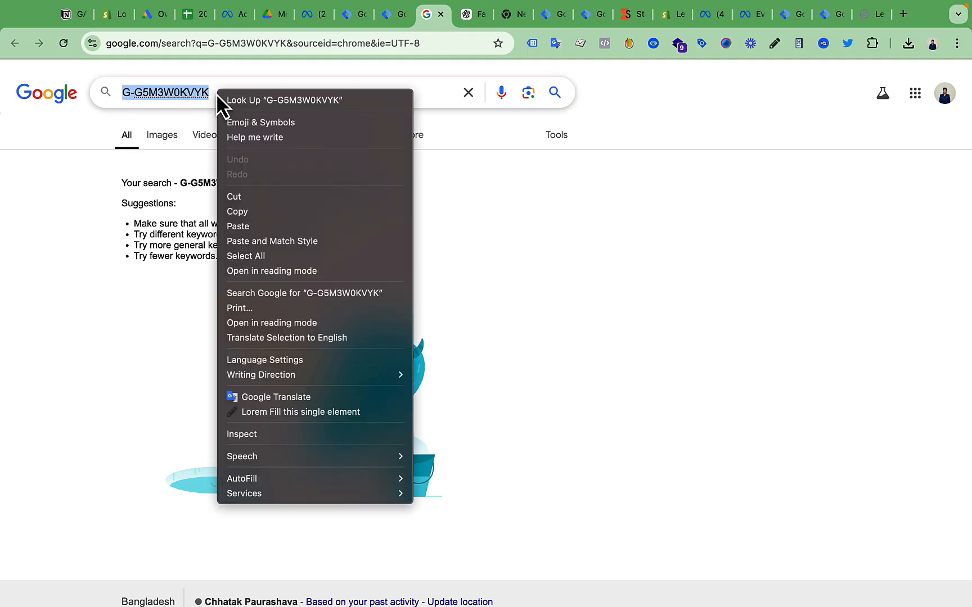
pyautogui.click(258, 212)
pyautogui.click(592, 15)
pyautogui.click(552, 16)
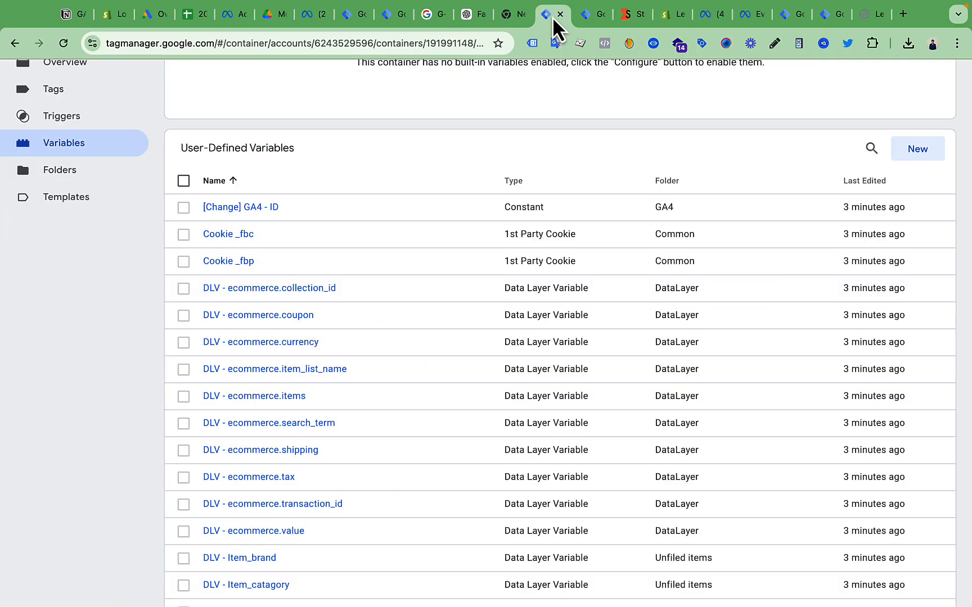
# Step: Set the [Change] GA4 - ID variable's value to G-G5M3W0KVYK
pyautogui.click(250, 208)
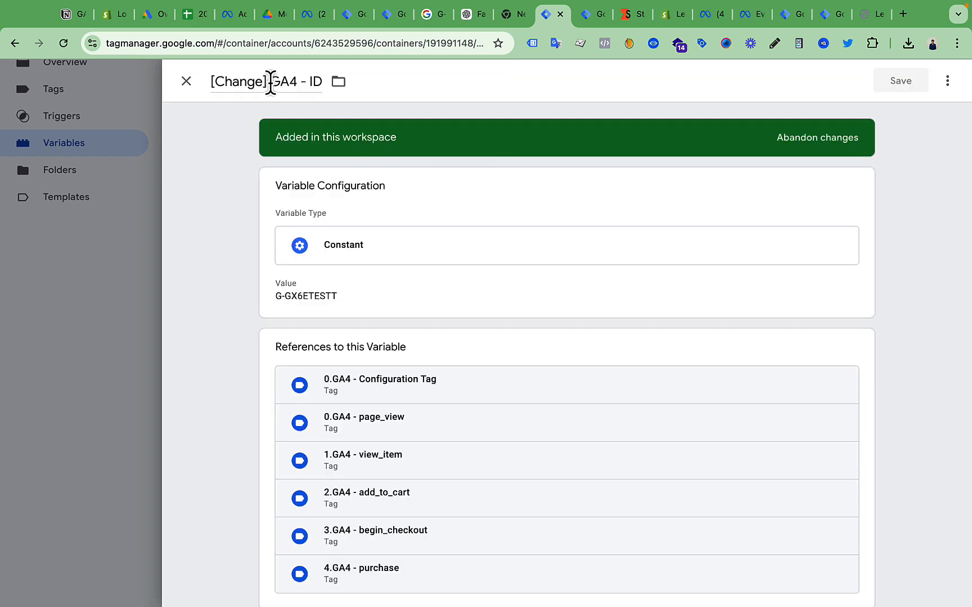
pyautogui.click(360, 310)
pyautogui.tripleClick(360, 321)
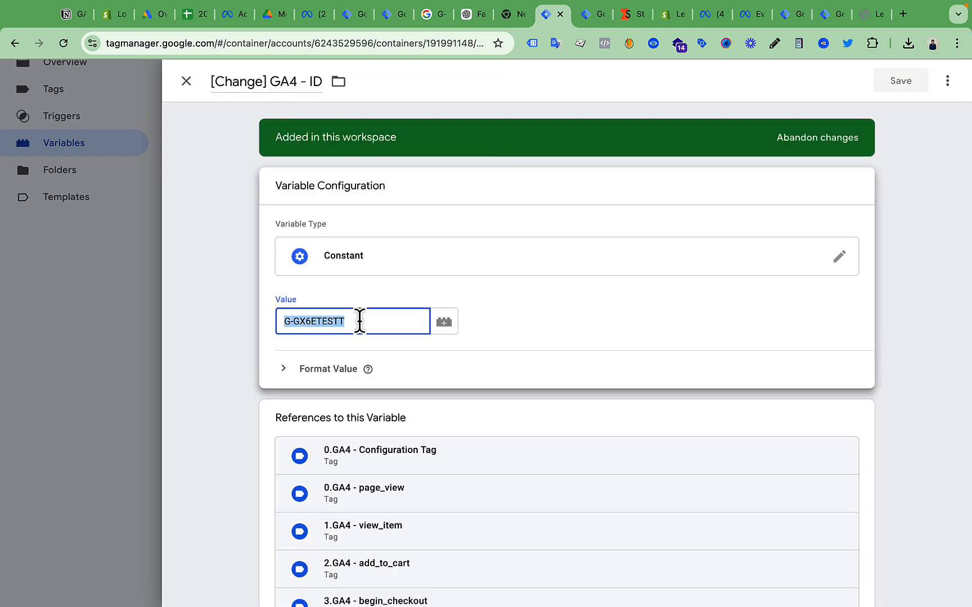
pyautogui.press('super+v')
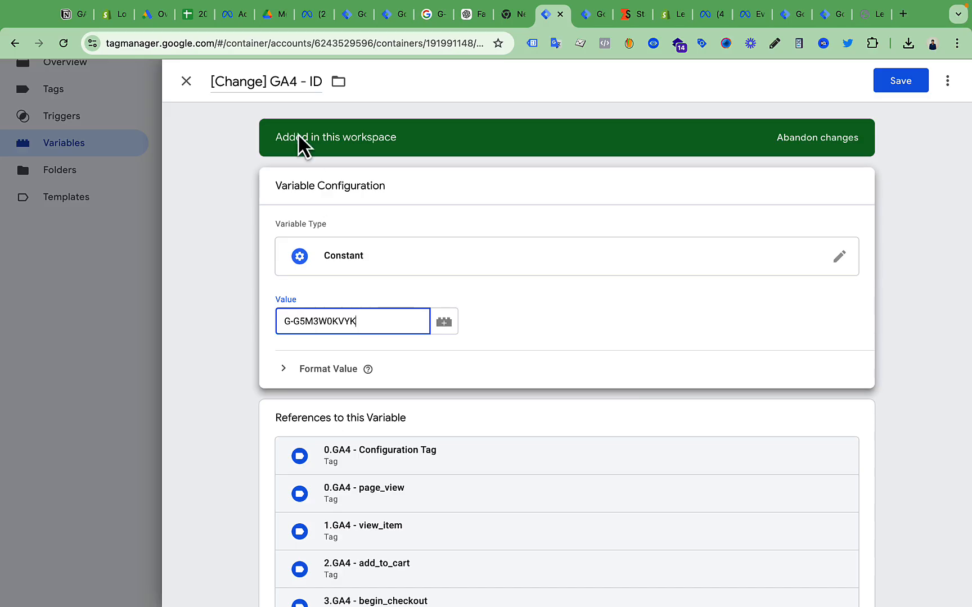
# Step: Remove the [Change] prefix so the variable is named GA4 - ID, and save it
pyautogui.click(272, 83)
pyautogui.press('BackSpace')
pyautogui.press('BackSpace')
pyautogui.press('BackSpace')
pyautogui.press('BackSpace')
pyautogui.press('BackSpace')
pyautogui.press('BackSpace')
pyautogui.press('BackSpace')
pyautogui.press('BackSpace')
pyautogui.press('BackSpace')
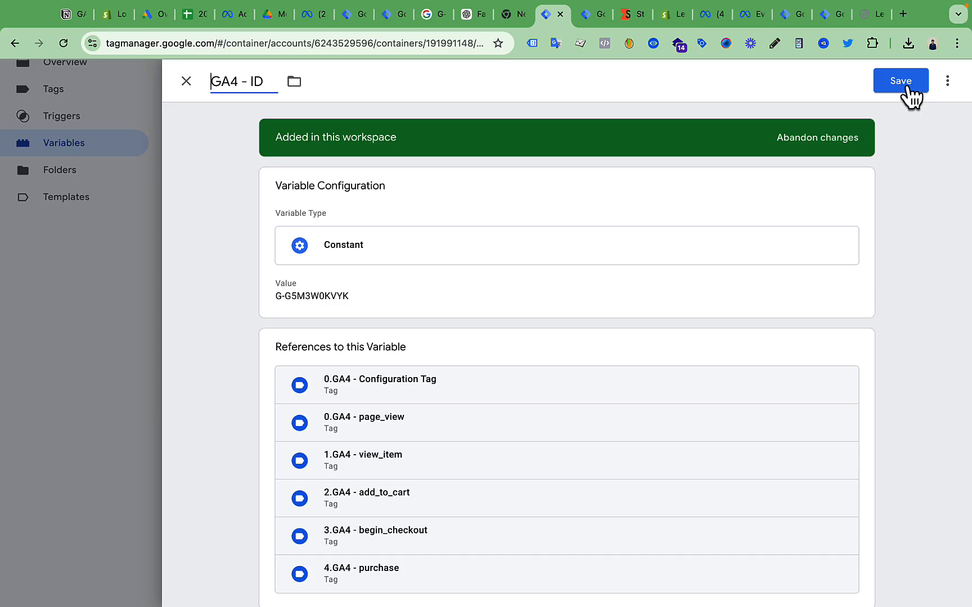
pyautogui.click(907, 90)
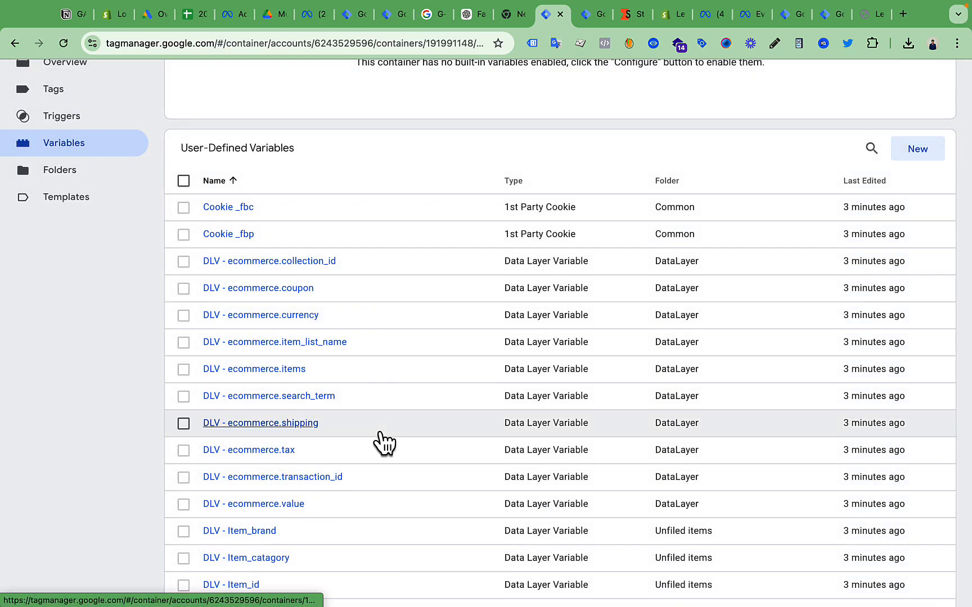
# Step: Review the full list of user-defined variables and the tags in the Legacyboutiques.co-Web container
pyautogui.scroll(-9, 383, 443)
pyautogui.scroll(-6, 382, 442)
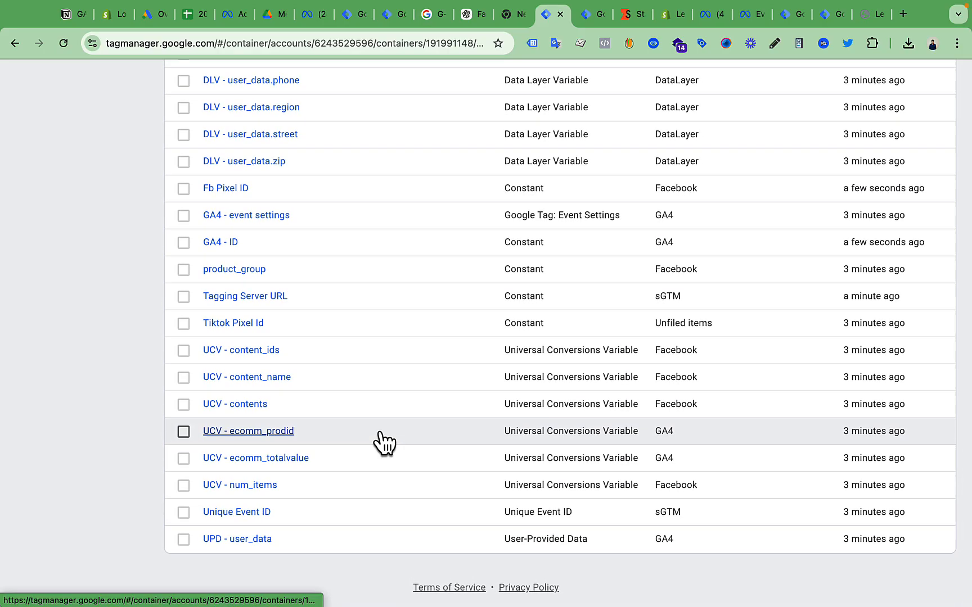
pyautogui.scroll(15, 325, 288)
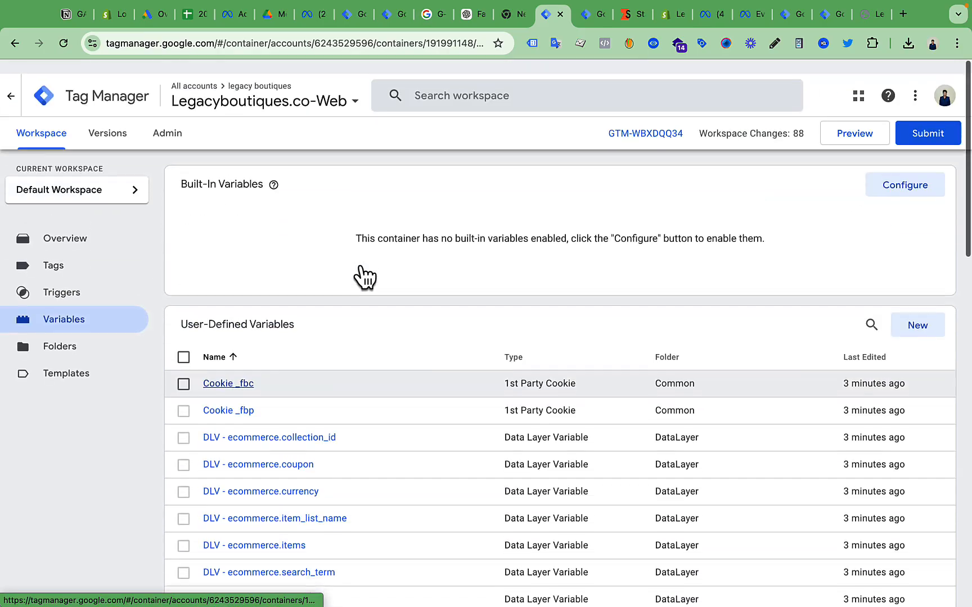
pyautogui.click(50, 259)
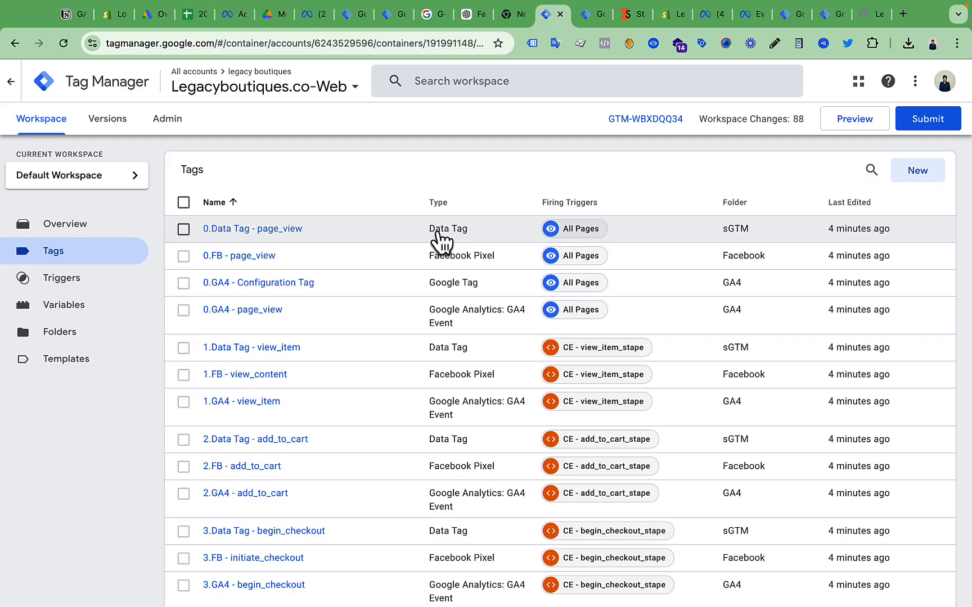
# Step: Open the Legacyboutiques.co-Server container's settings and add an empty server container URL entry
pyautogui.click(587, 25)
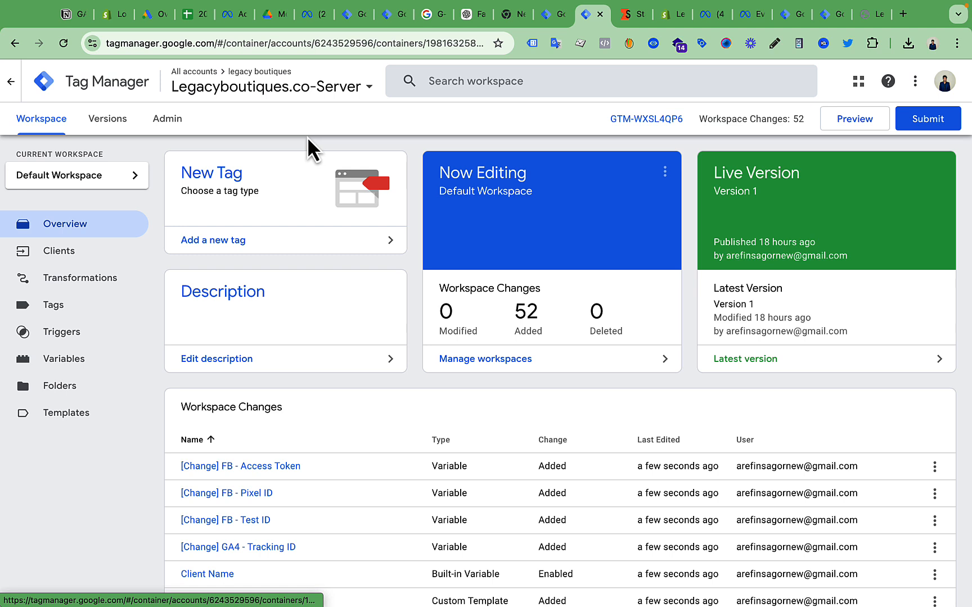
pyautogui.click(168, 121)
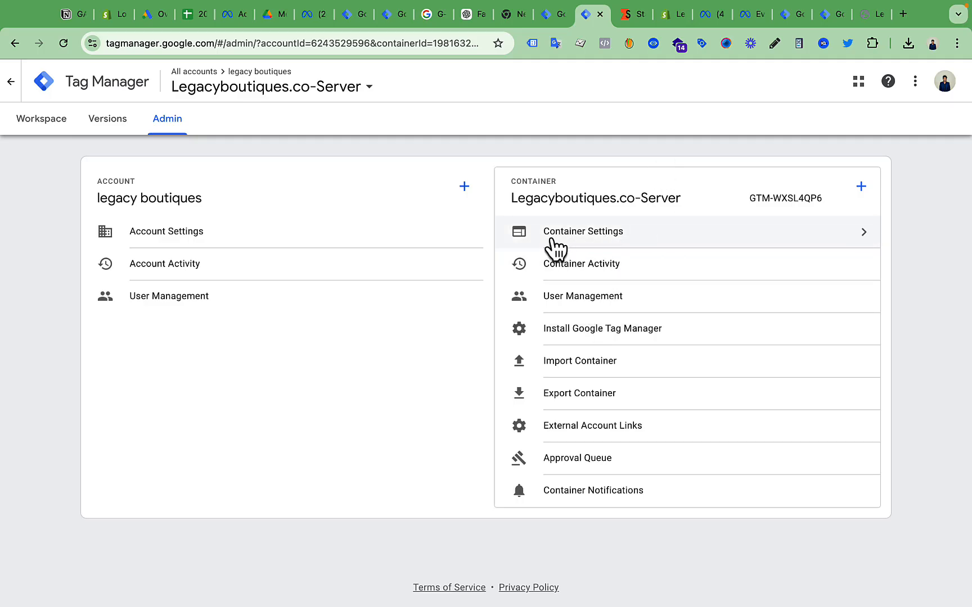
pyautogui.click(629, 236)
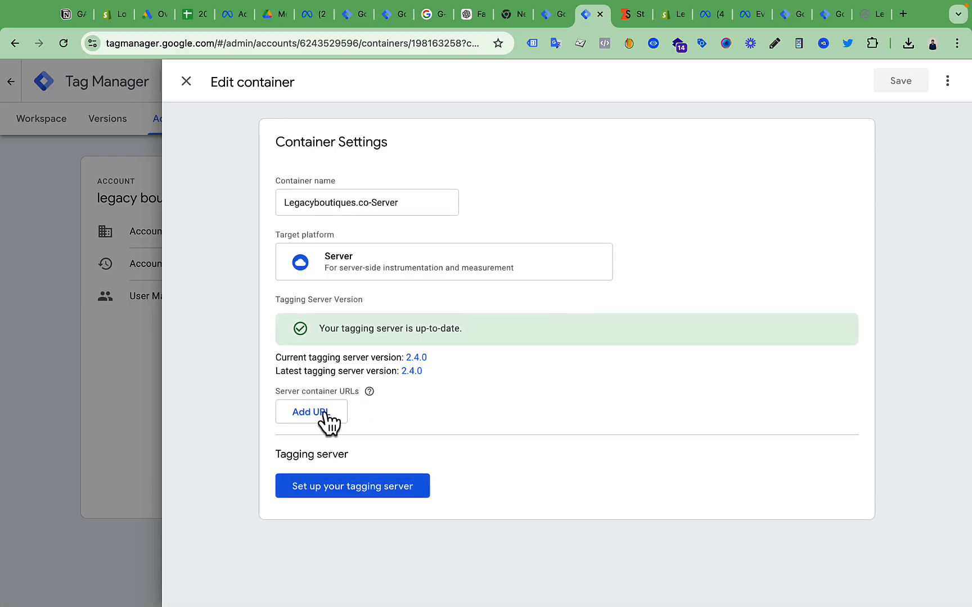
pyautogui.click(310, 416)
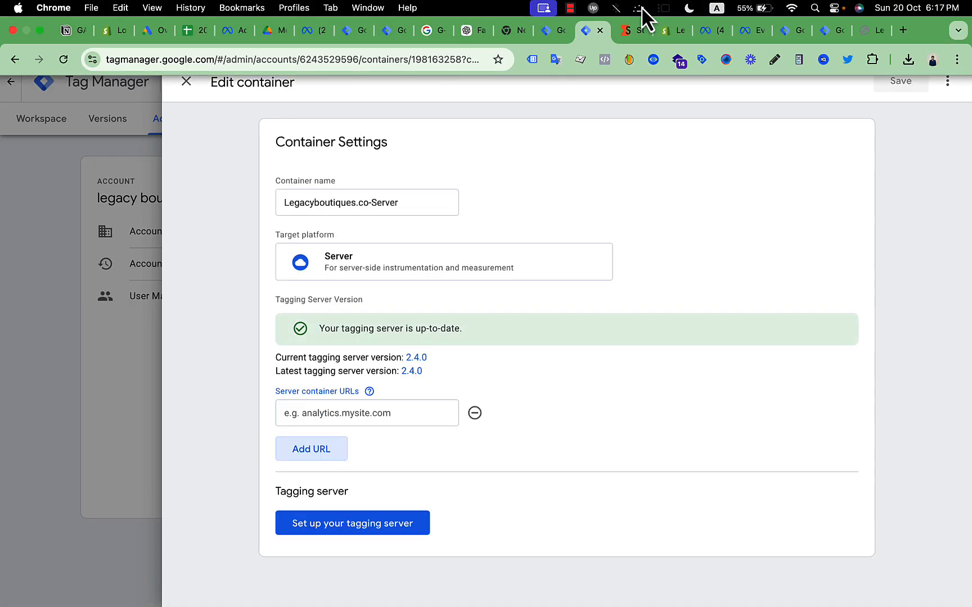
# Step: Switch to the Legacy Boutiques container in Stape and copy its tagging server domain URL
pyautogui.click(630, 15)
pyautogui.click(278, 452)
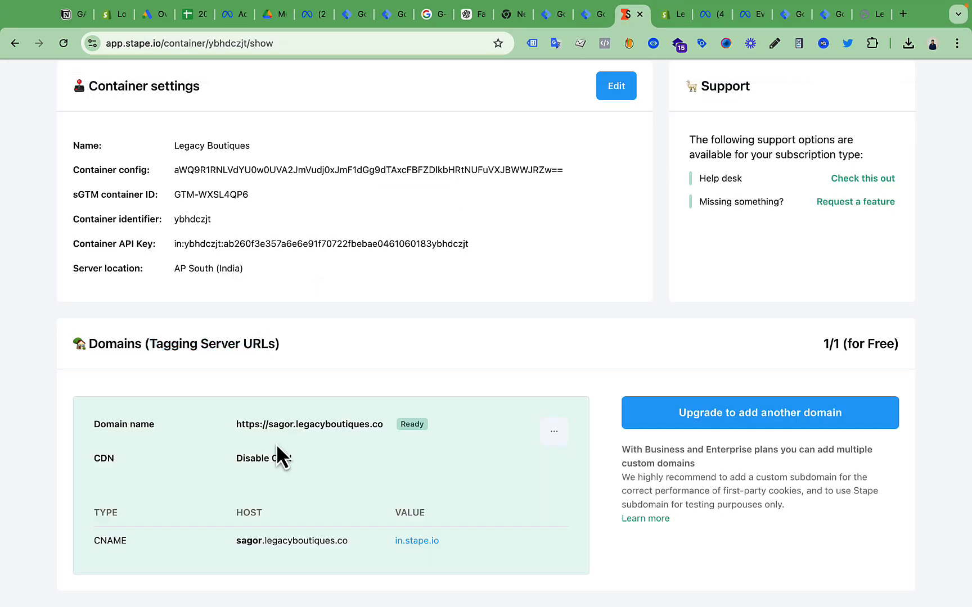
# Step: Copy the tagging server domain from Stape, enter it as the server container URL of Legacyboutiques.co-Server in Tag Manager, and save
pyautogui.click(391, 433)
pyautogui.click(577, 16)
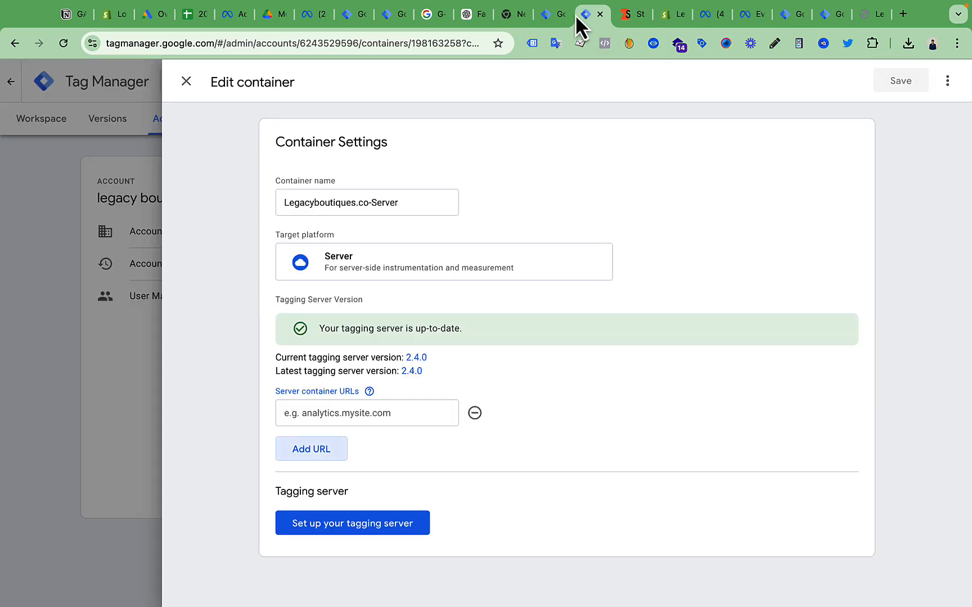
pyautogui.click(337, 416)
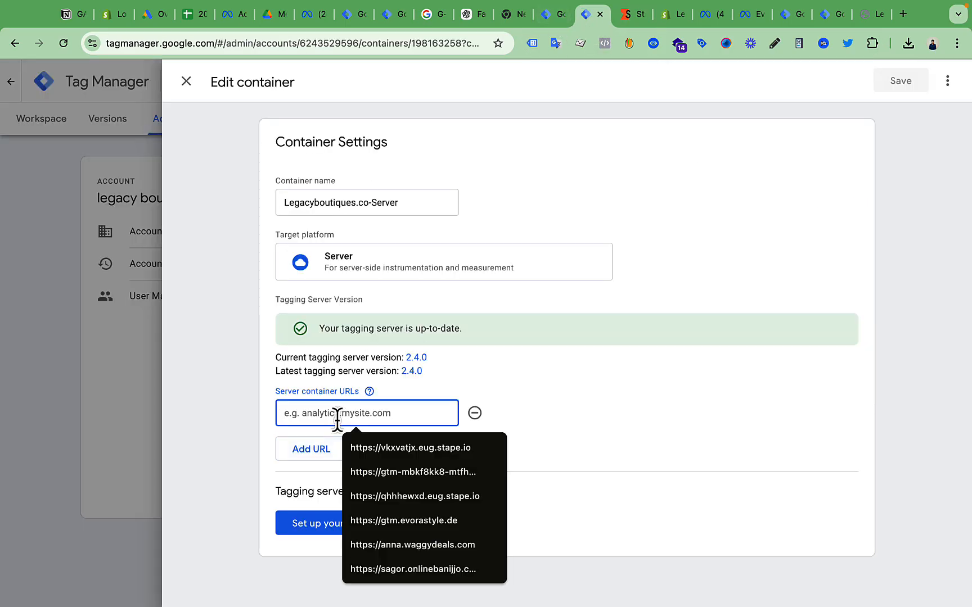
pyautogui.press('super+v')
pyautogui.press('super+a')
pyautogui.click(897, 84)
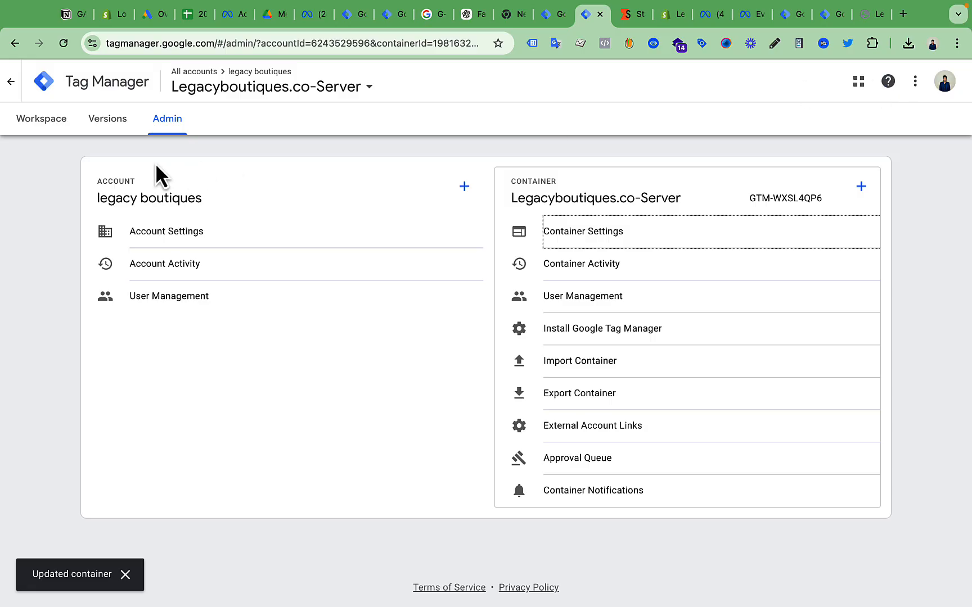
# Step: Open the server container's workspace variables and look through the user-defined variables
pyautogui.click(56, 124)
pyautogui.click(64, 310)
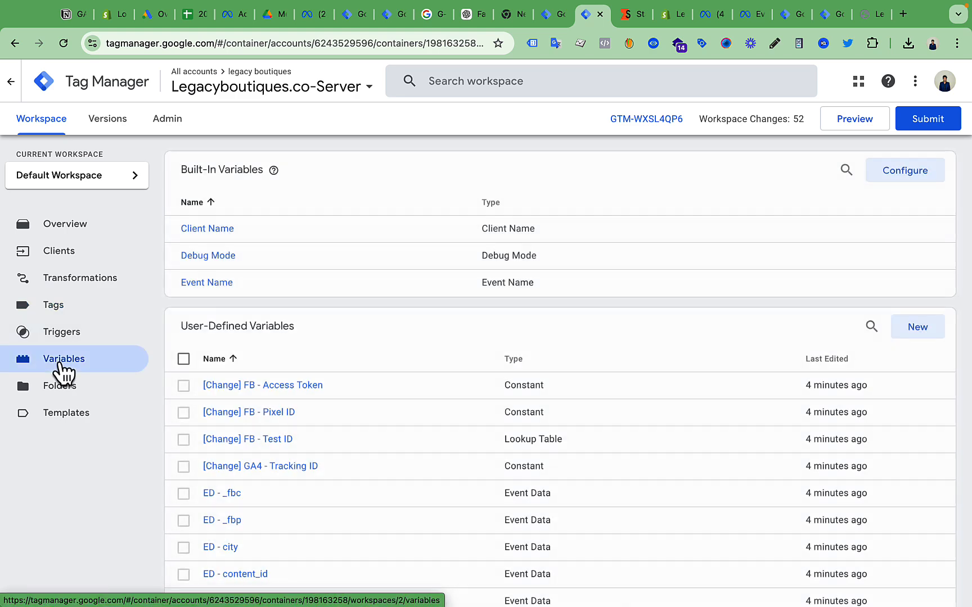
pyautogui.scroll(-6, 396, 383)
pyautogui.scroll(-5, 402, 391)
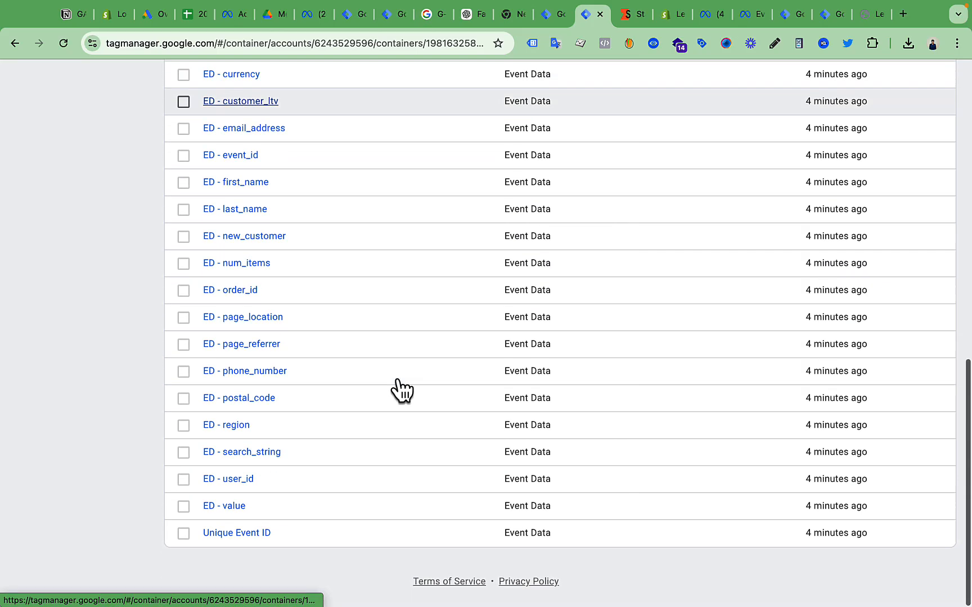
pyautogui.scroll(10, 401, 390)
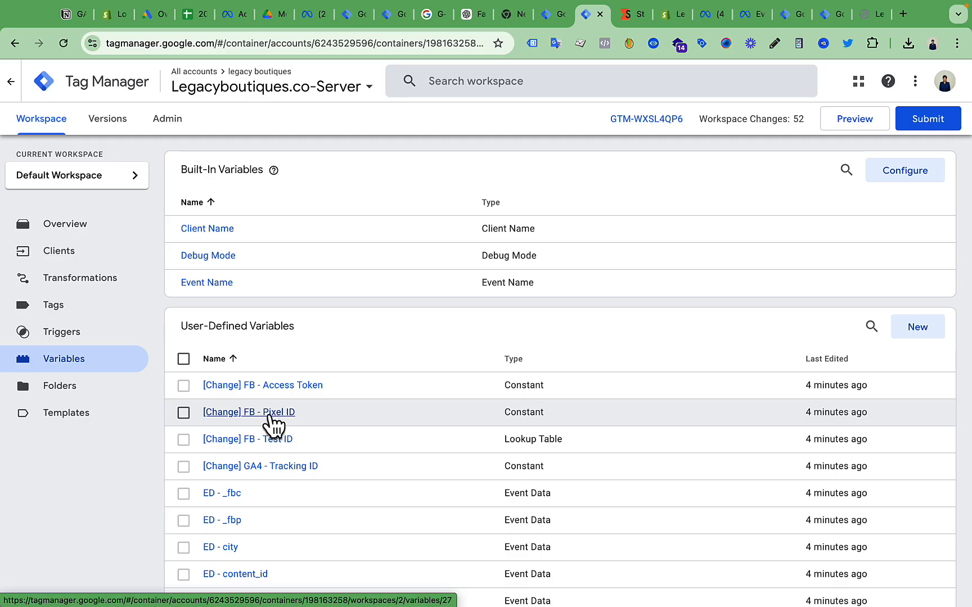
# Step: Set the value of the [Change] FB - Pixel ID constant variable to the dataset ID copied from Meta Events Manager
pyautogui.click(269, 417)
pyautogui.click(750, 17)
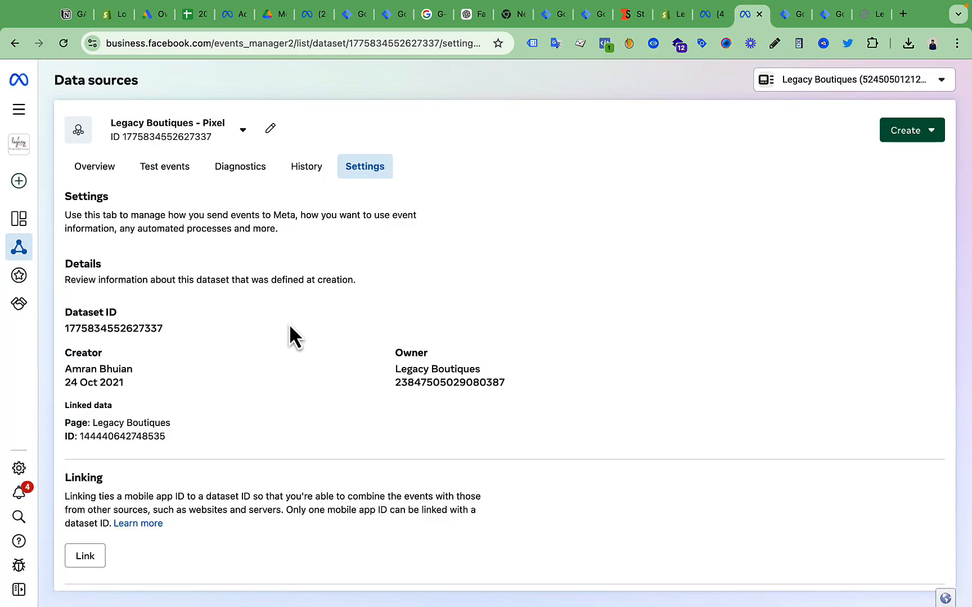
pyautogui.click(148, 331)
pyautogui.click(587, 15)
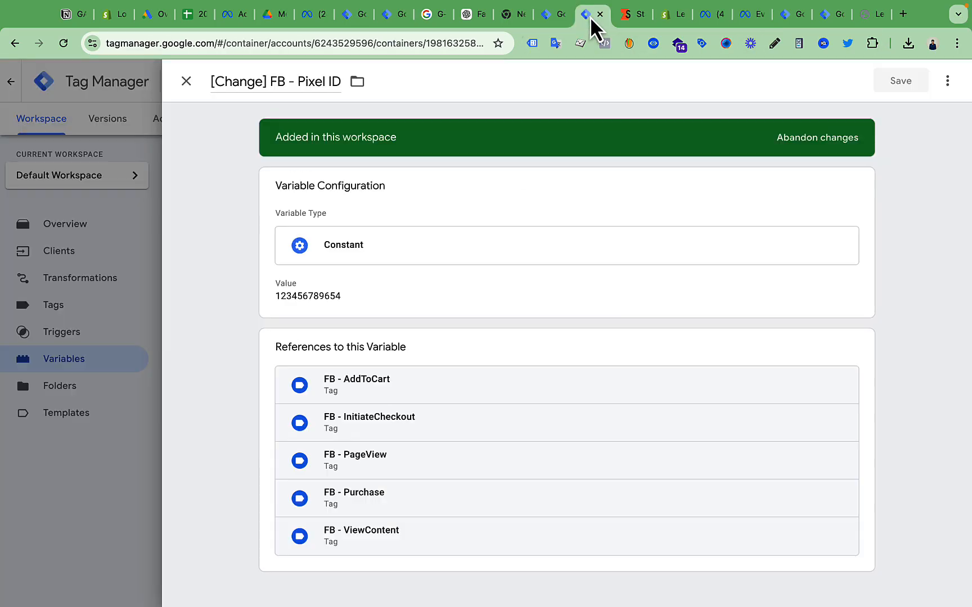
pyautogui.click(404, 297)
pyautogui.click(364, 316)
pyautogui.doubleClick(364, 316)
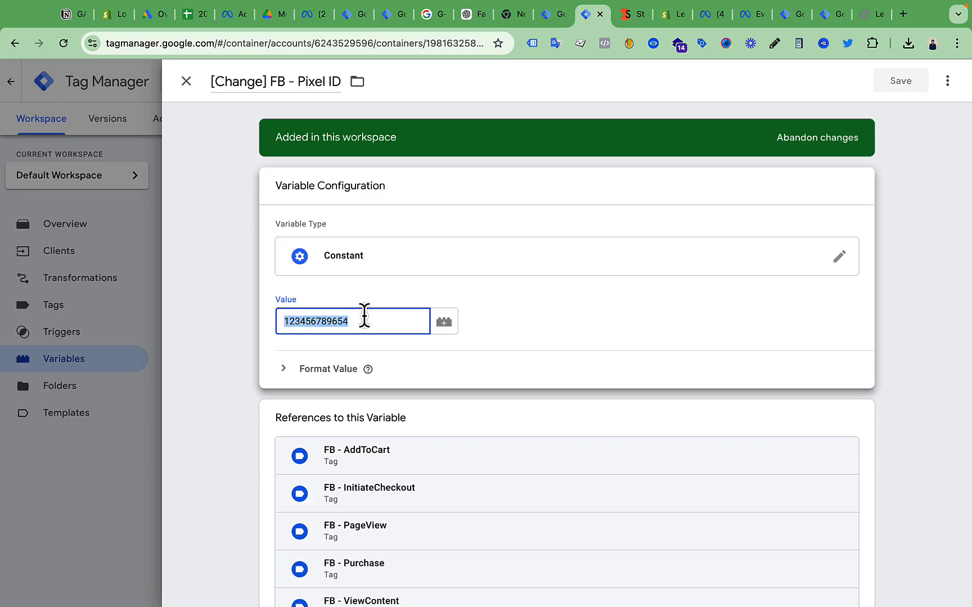
pyautogui.hotkey('ctrl', 'v')
pyautogui.doubleClick(364, 317)
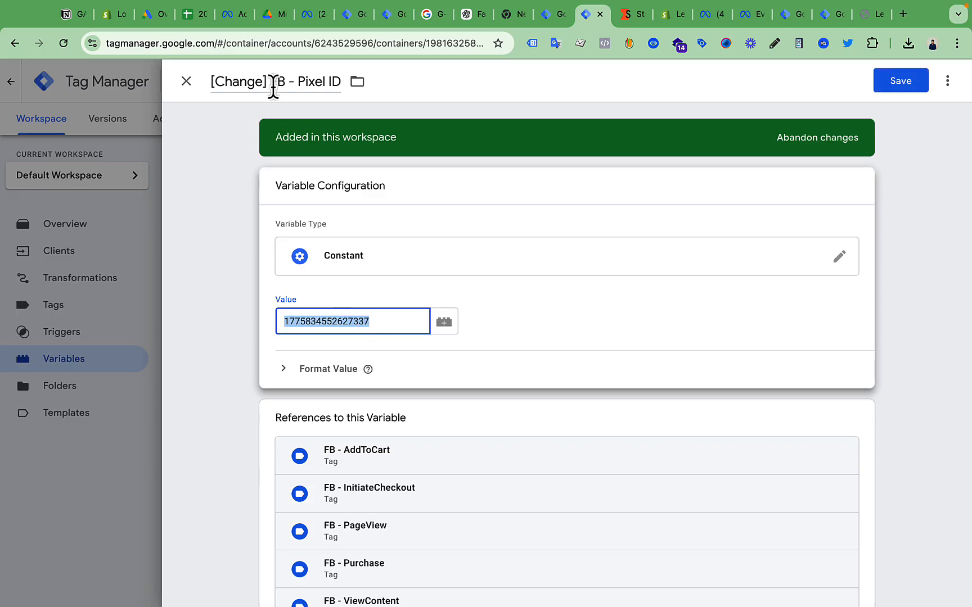
# Step: Rename the pixel ID variable to "FB - Pixel ID" and save it
pyautogui.click(272, 85)
pyautogui.press('BackSpace')
pyautogui.press('BackSpace')
pyautogui.press('BackSpace')
pyautogui.press('BackSpace')
pyautogui.press('BackSpace')
pyautogui.press('BackSpace')
pyautogui.press('BackSpace')
pyautogui.press('BackSpace')
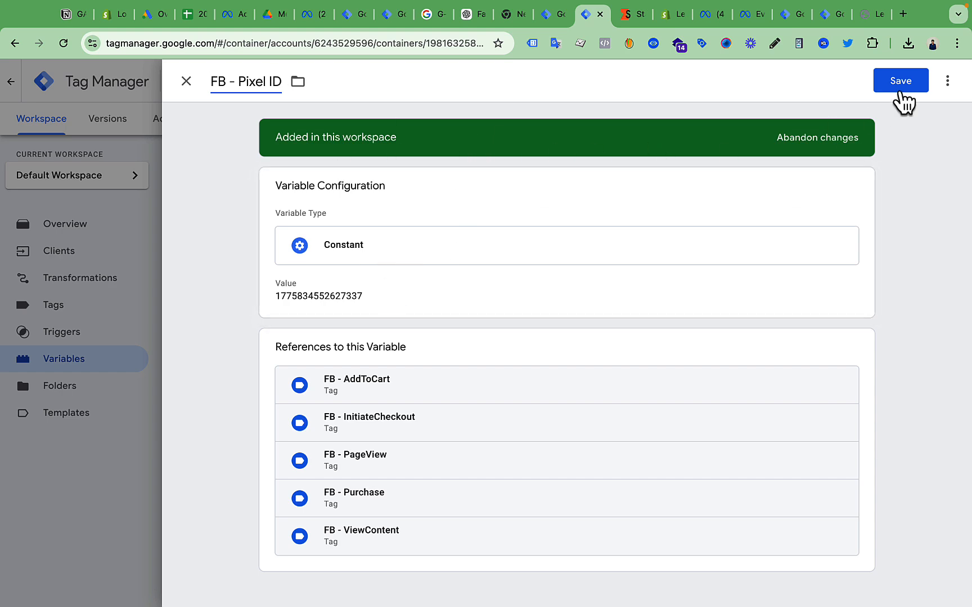
pyautogui.click(899, 93)
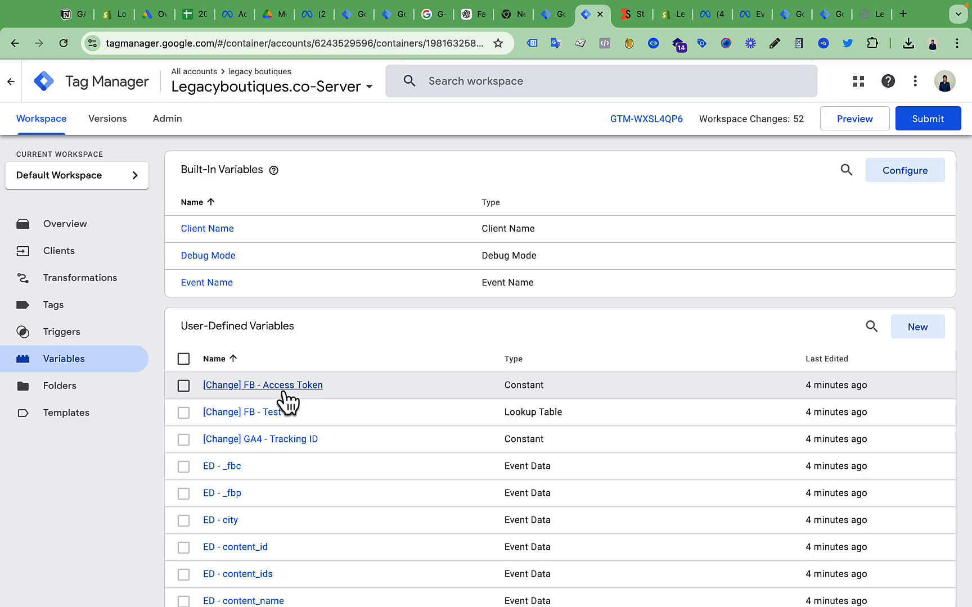
# Step: In Meta Events Manager, generate an access token under the pixel's direct integration settings and copy it
pyautogui.click(749, 16)
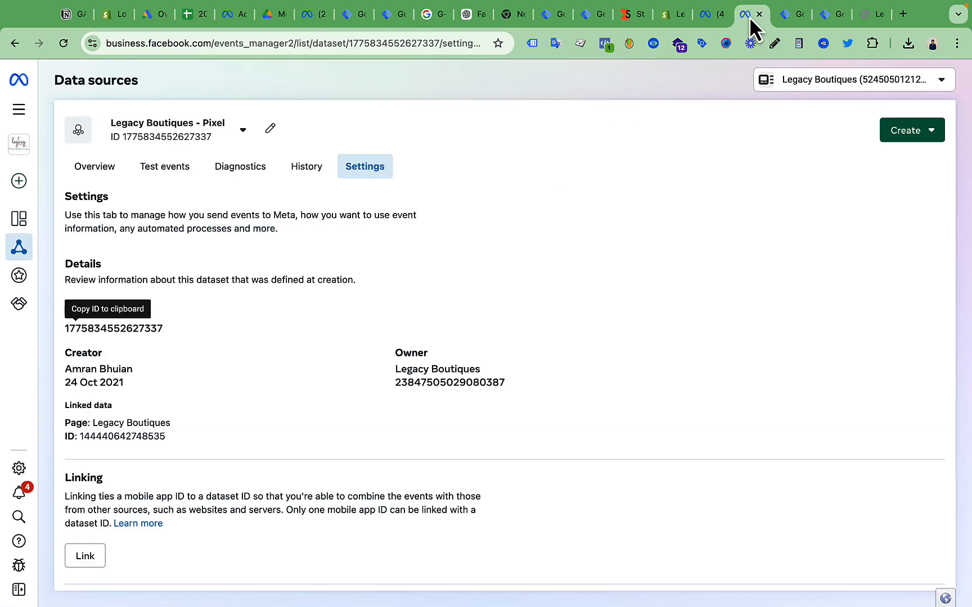
pyautogui.scroll(-3, 329, 310)
pyautogui.scroll(3, 330, 310)
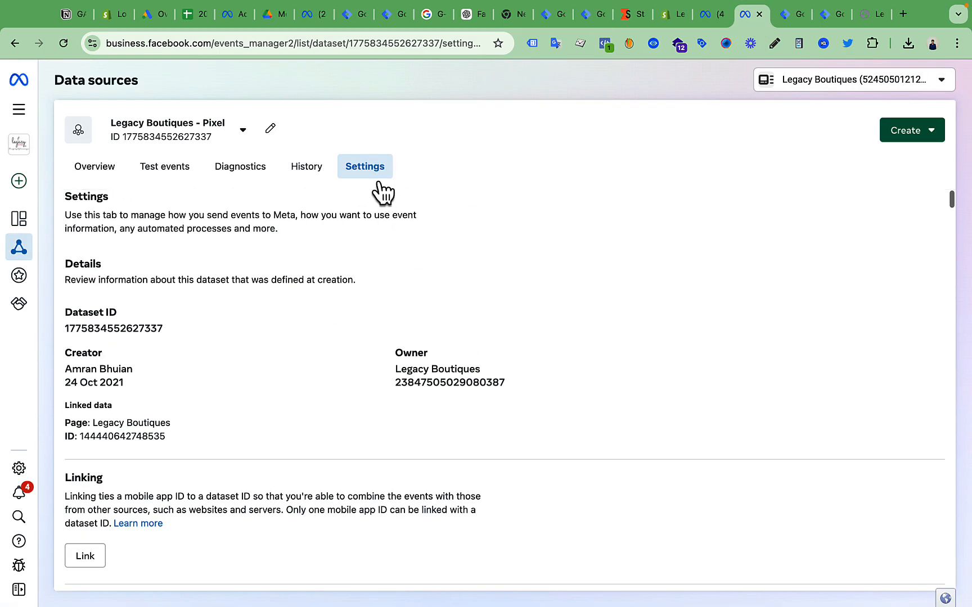
pyautogui.scroll(-8, 330, 369)
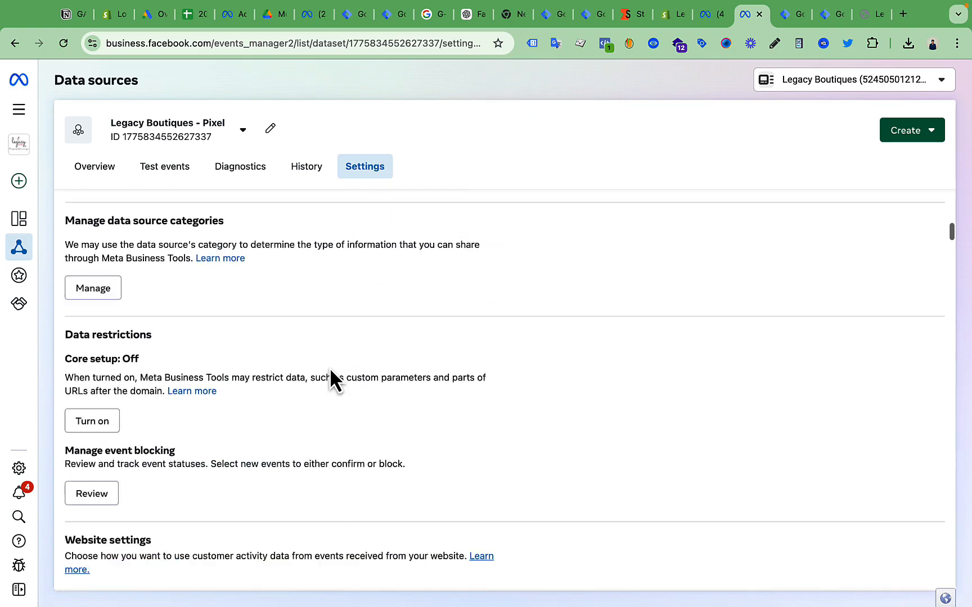
pyautogui.scroll(-10, 331, 379)
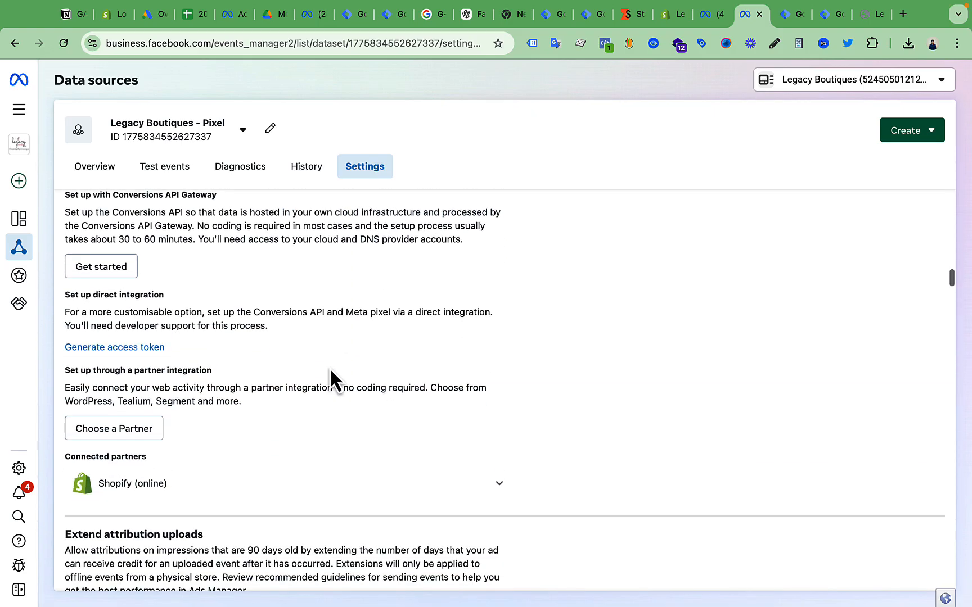
pyautogui.scroll(-1, 329, 367)
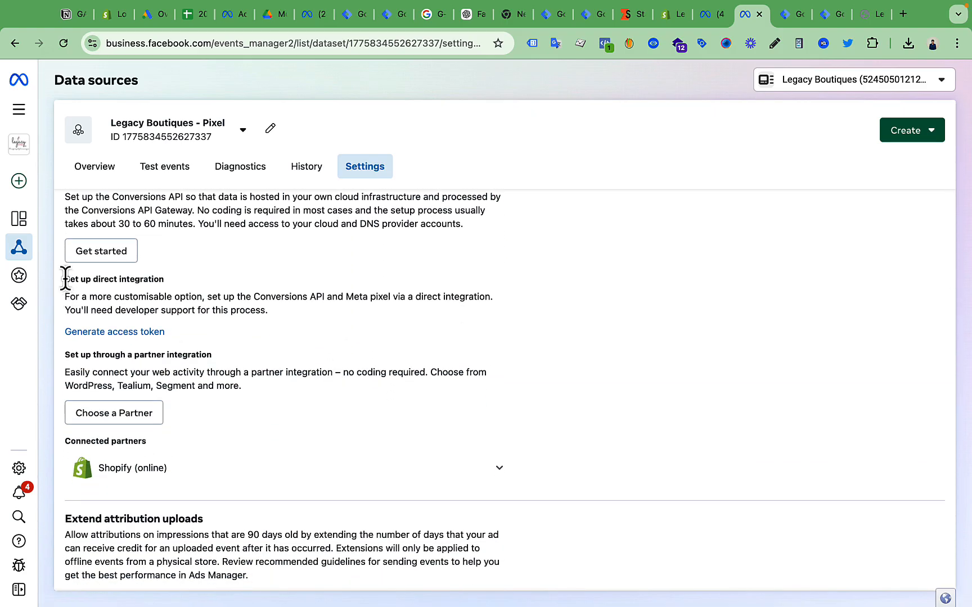
pyautogui.moveTo(63, 278); pyautogui.dragTo(166, 281)
pyautogui.click(219, 278)
pyautogui.click(123, 333)
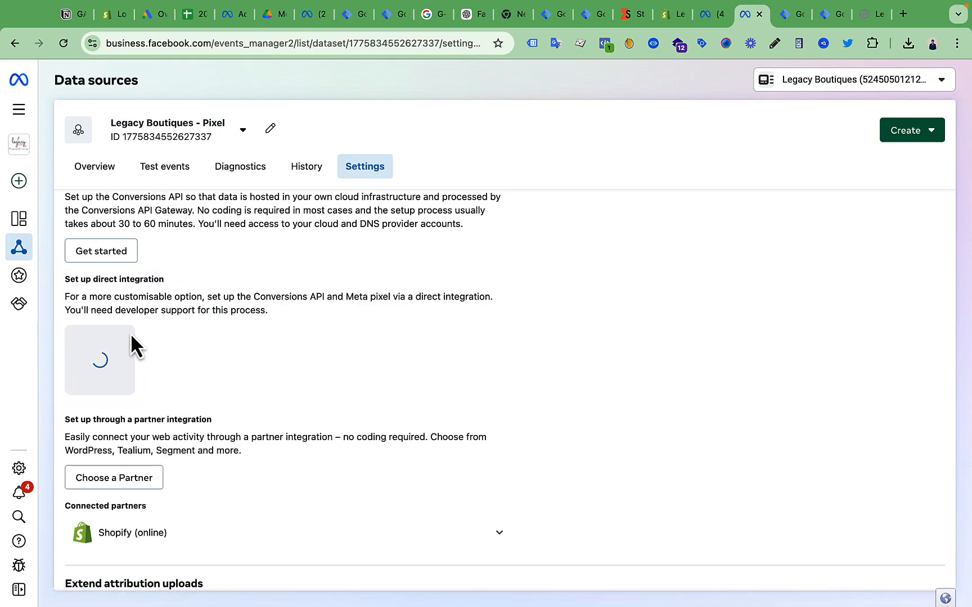
pyautogui.click(191, 427)
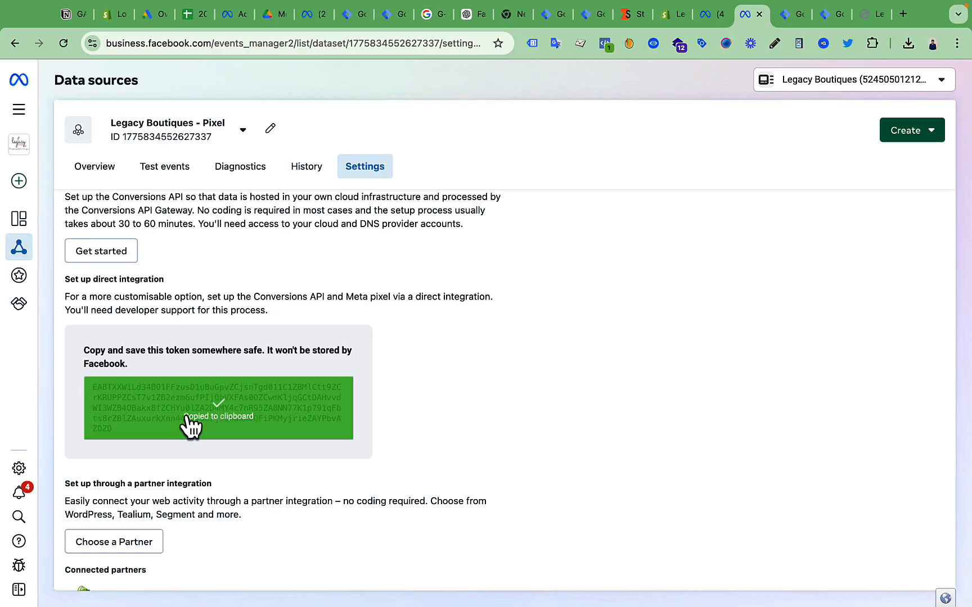
# Step: In Tag Manager, replace the value of the [Change] FB - Access Token variable with the copied access token
pyautogui.click(593, 15)
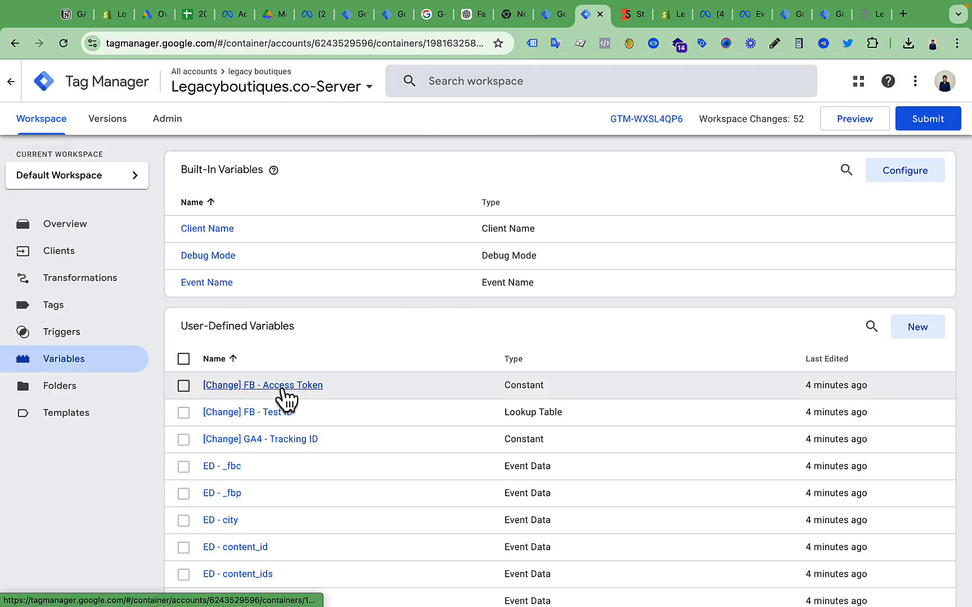
pyautogui.click(288, 401)
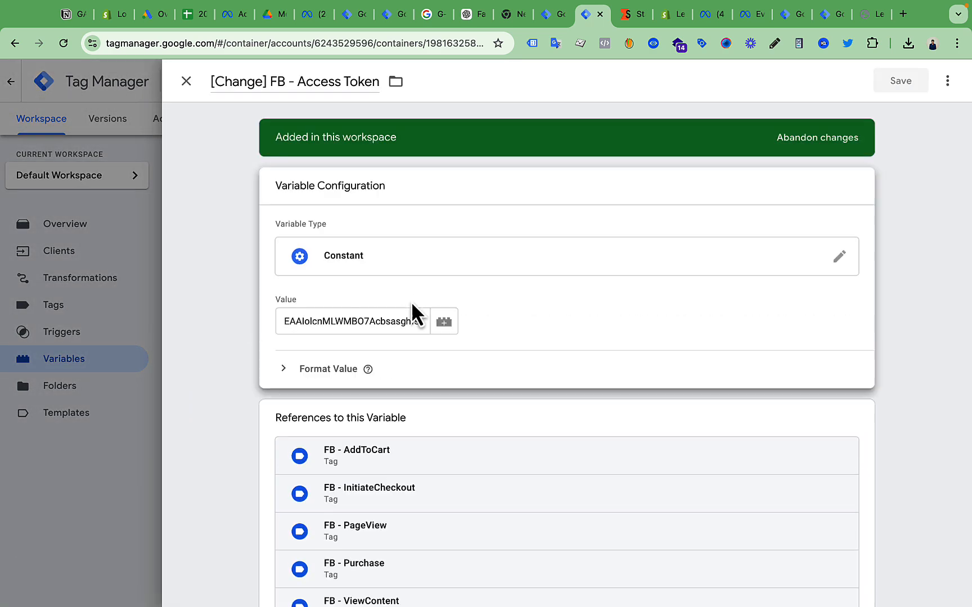
pyautogui.doubleClick(375, 322)
pyautogui.press('BackSpace')
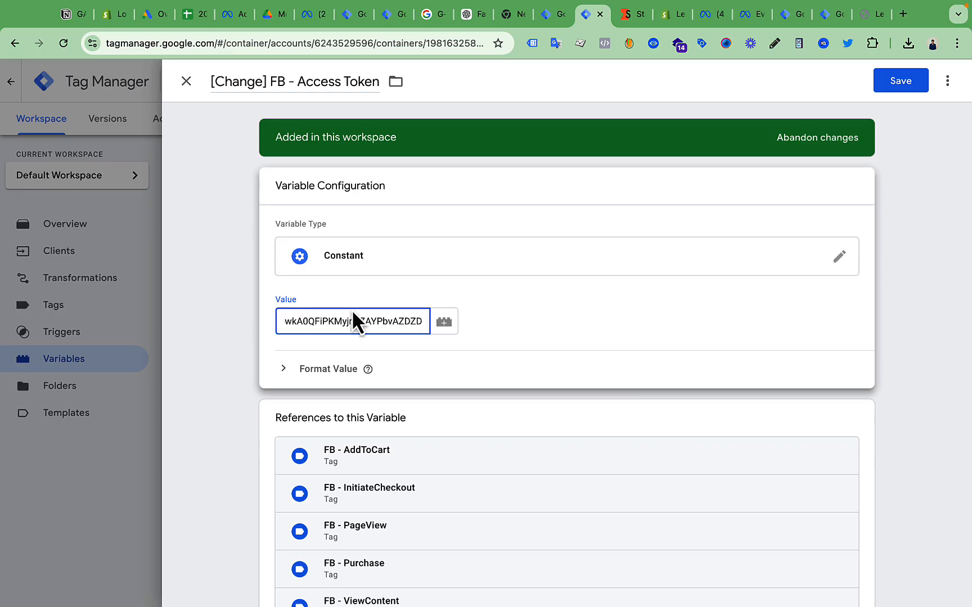
# Step: Rename the access token variable to "FB - Access Token" and save it
pyautogui.click(279, 82)
pyautogui.press('BackSpace')
pyautogui.press('BackSpace')
pyautogui.press('BackSpace')
pyautogui.press('BackSpace')
pyautogui.press('BackSpace')
pyautogui.press('BackSpace')
pyautogui.press('BackSpace')
pyautogui.press('BackSpace')
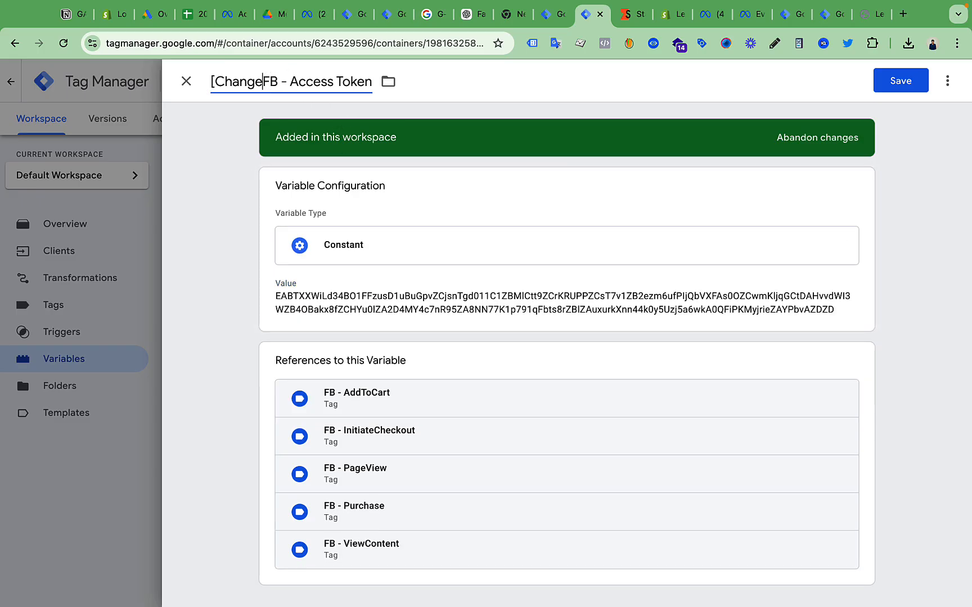
pyautogui.press('Home')
pyautogui.press('Delete')
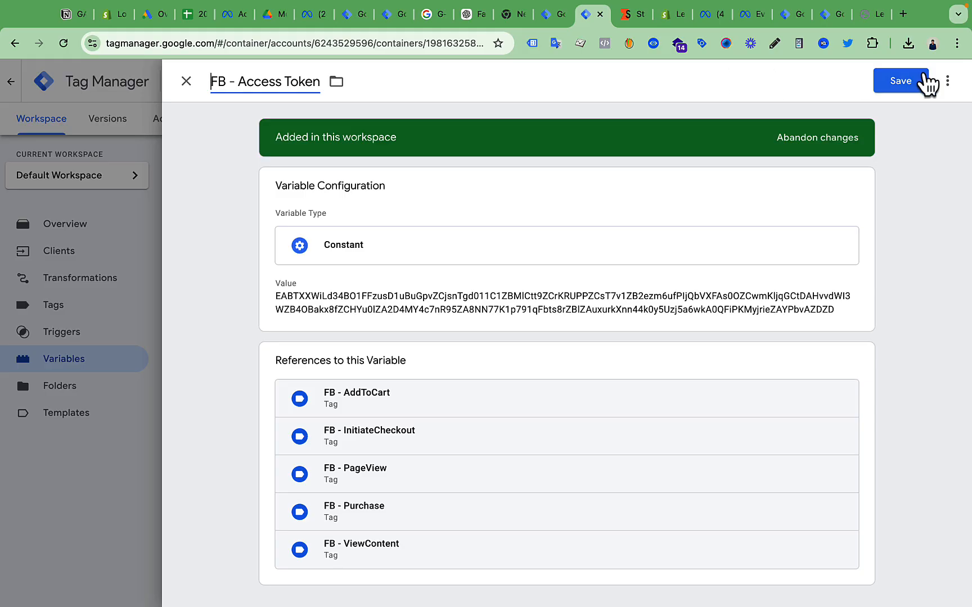
pyautogui.click(916, 85)
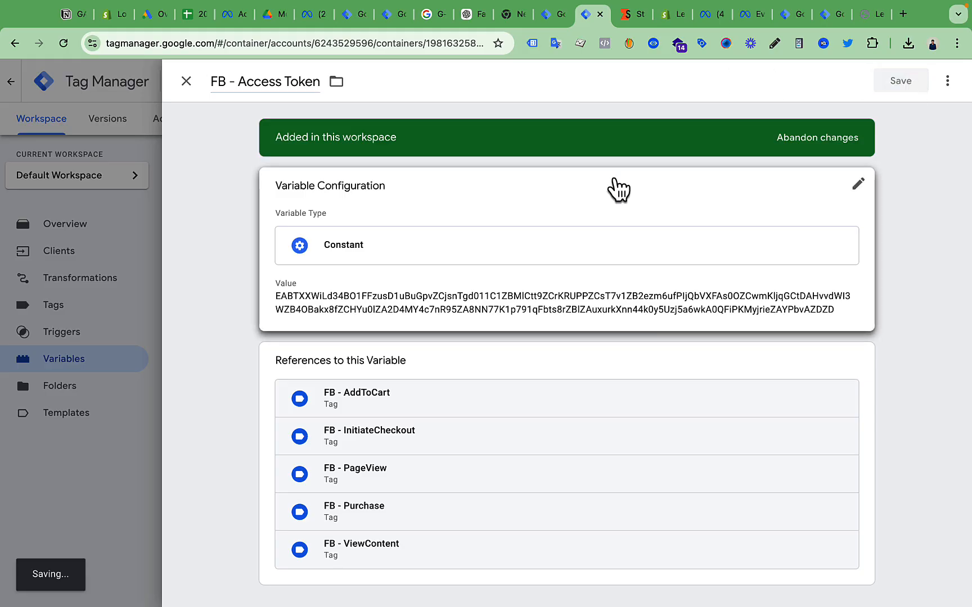
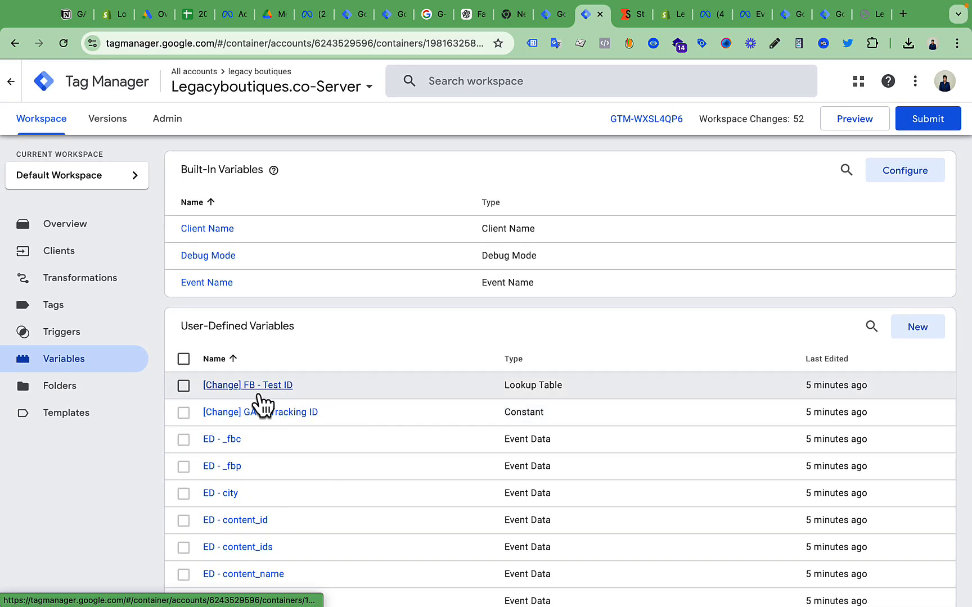
# Step: In Meta Events Manager, open Test events for the Website channel, expand the server events test, and copy its test event code
pyautogui.click(757, 15)
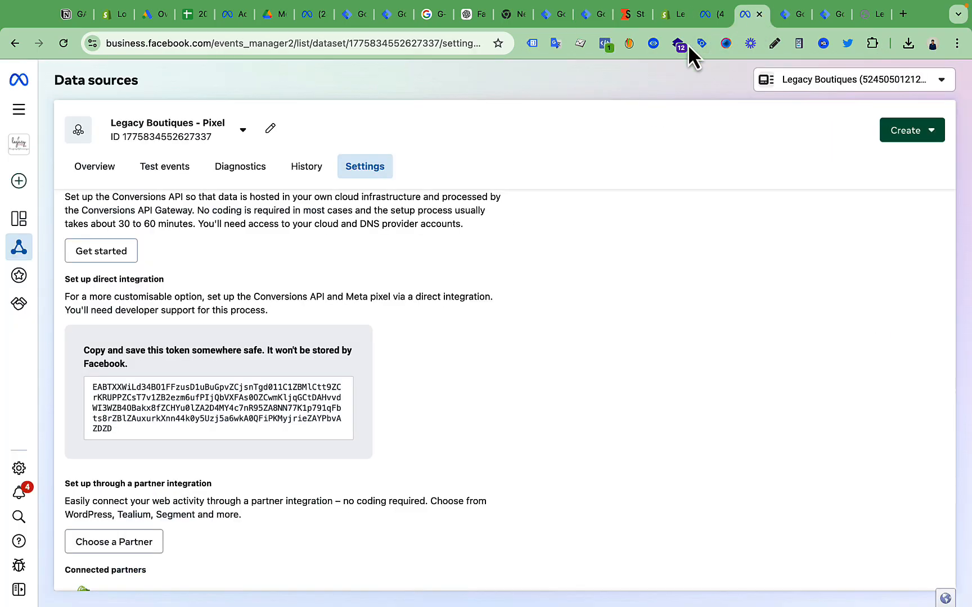
pyautogui.click(163, 179)
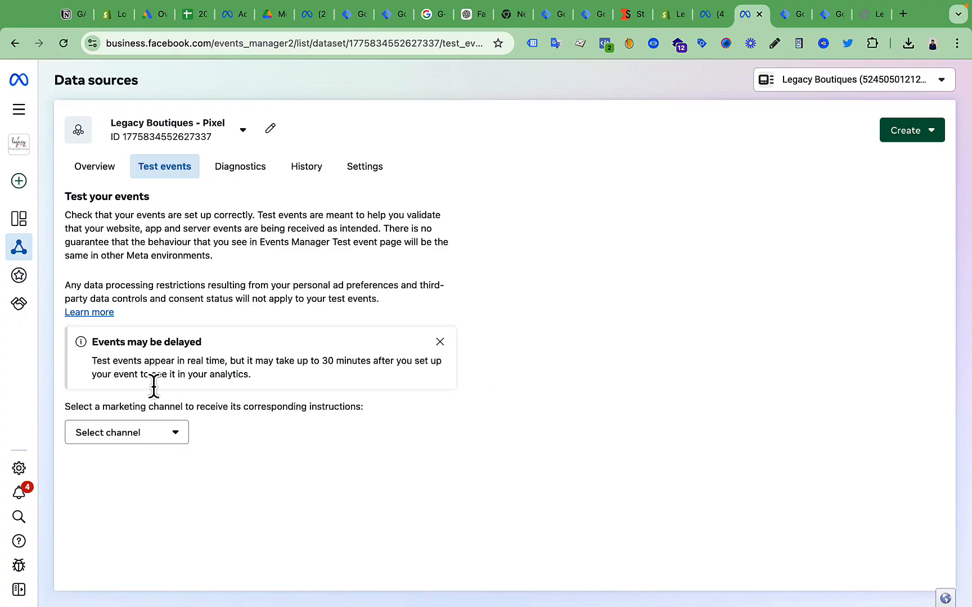
pyautogui.click(142, 434)
pyautogui.click(125, 466)
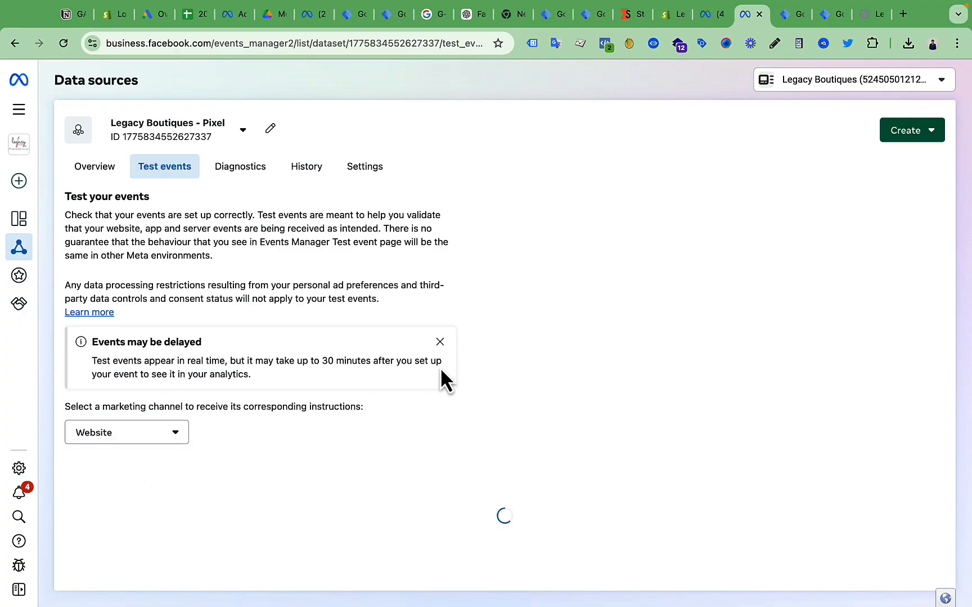
pyautogui.click(439, 341)
pyautogui.click(373, 441)
pyautogui.click(360, 416)
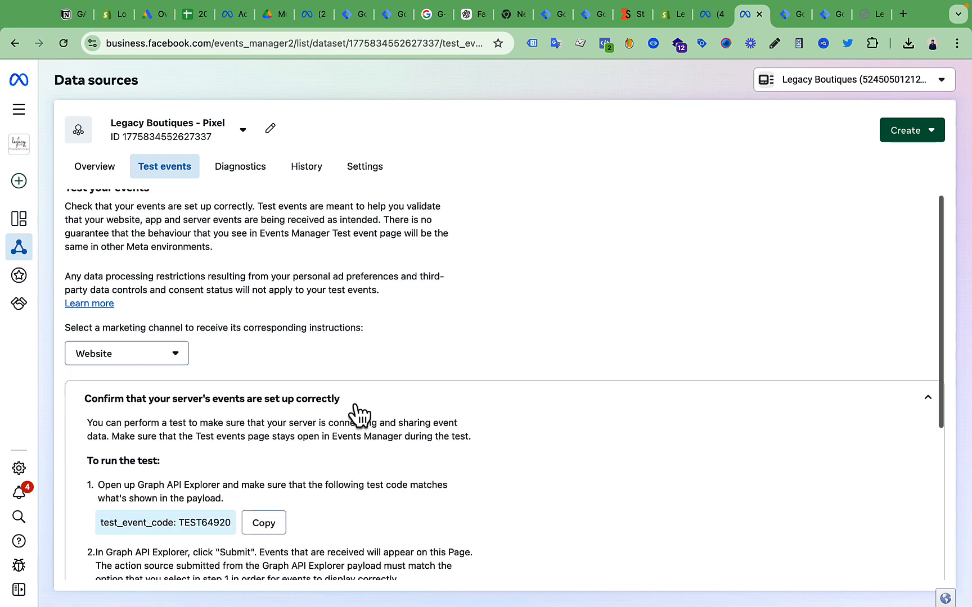
pyautogui.scroll(-2, 281, 337)
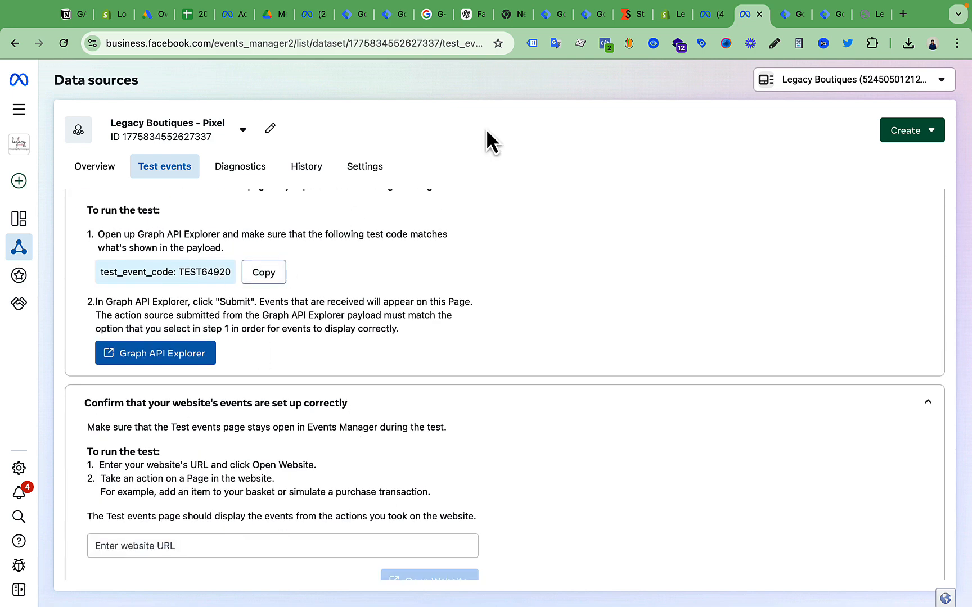
# Step: In Tag Manager, set the lookup output for input "true" in the [Change] FB - Test ID variable to TEST64920
pyautogui.click(587, 15)
pyautogui.scroll(-2, 349, 334)
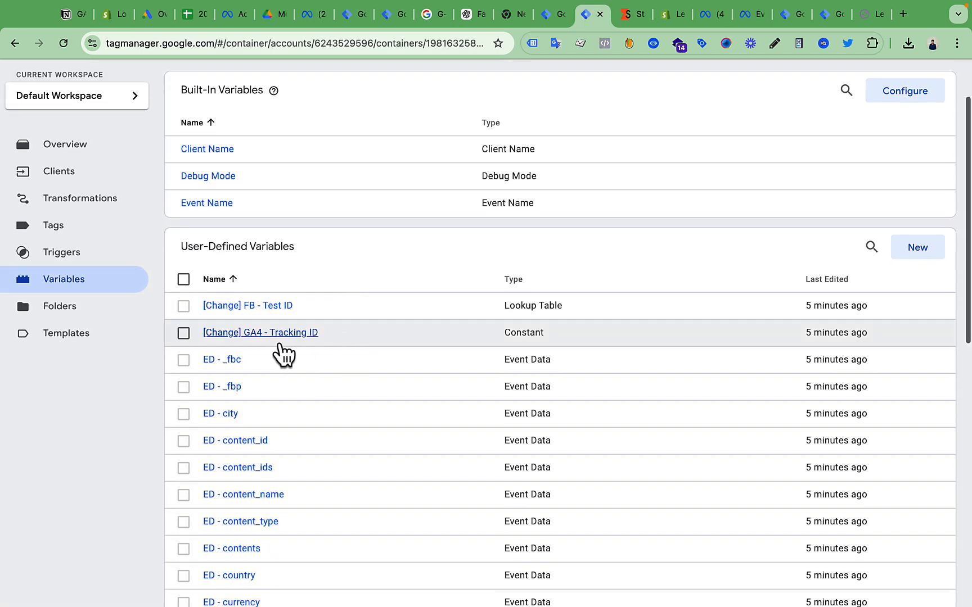
pyautogui.click(272, 307)
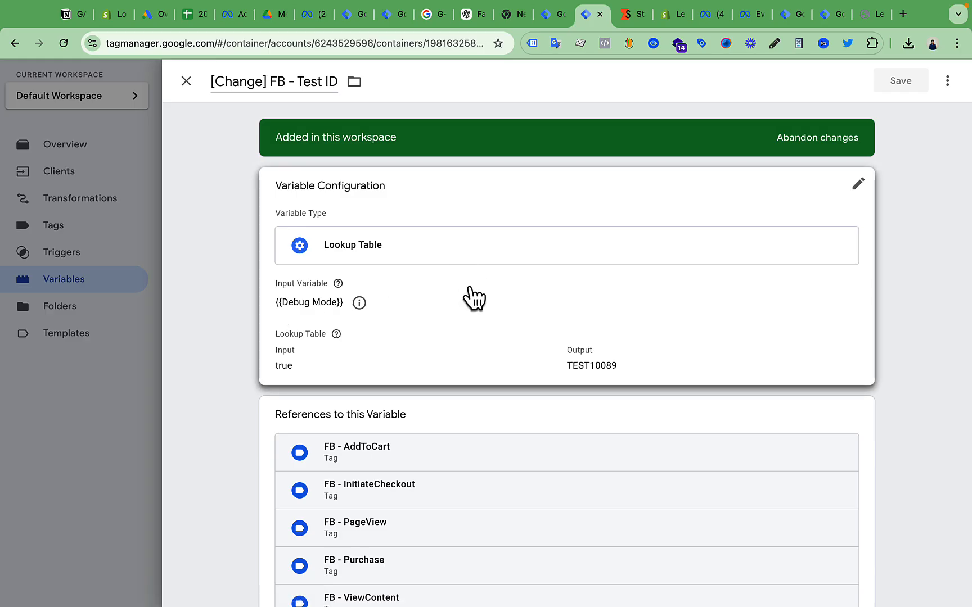
pyautogui.click(481, 318)
pyautogui.click(616, 391)
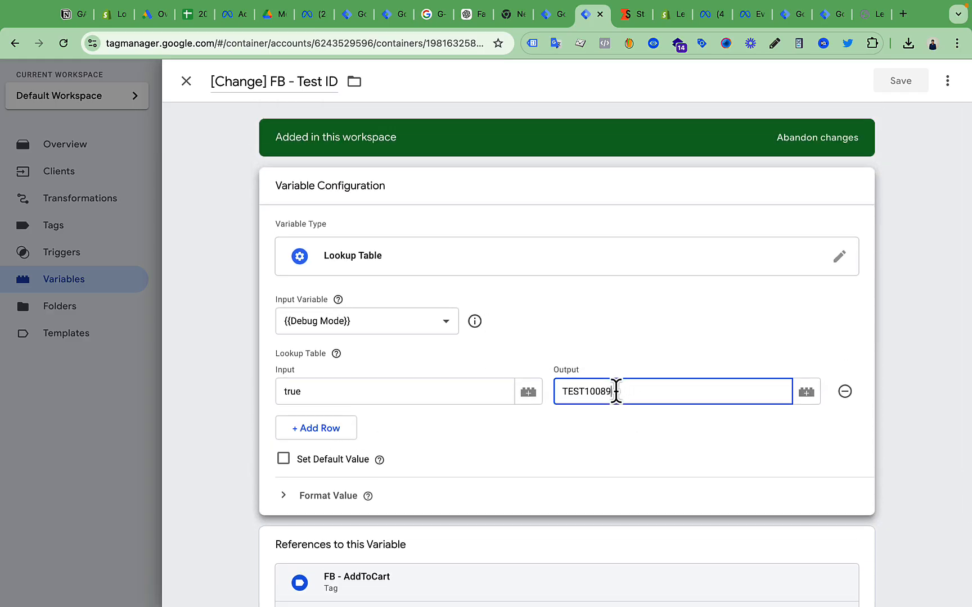
pyautogui.write('TEST64920')
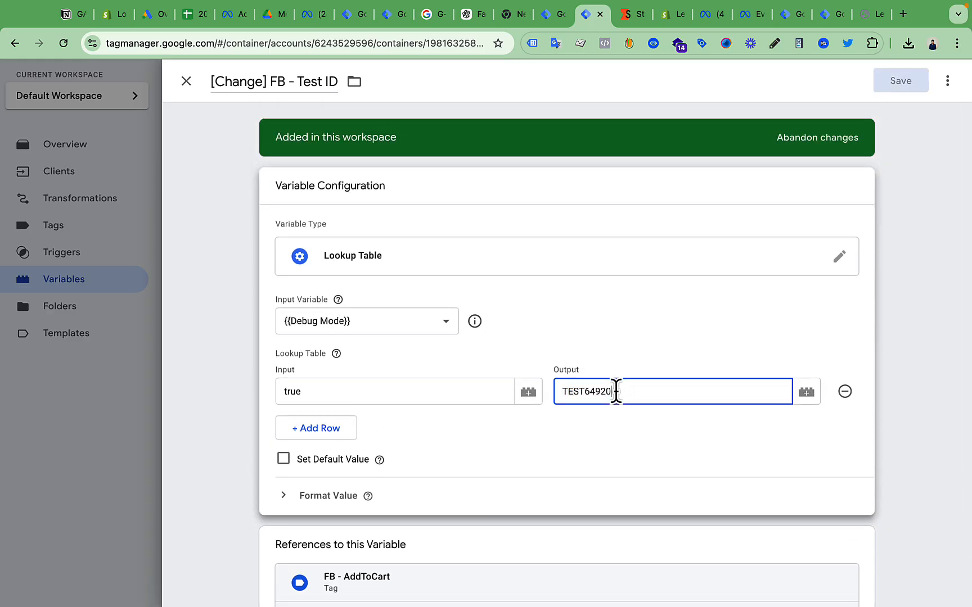
# Step: Rename the test ID variable to "FB - Test ID" and save it
pyautogui.click(272, 84)
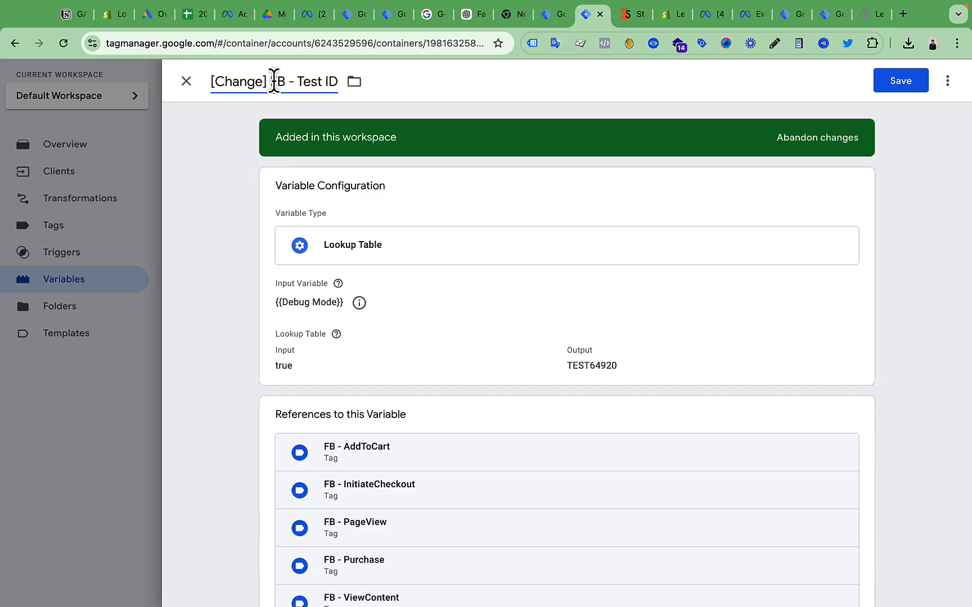
pyautogui.press('BackSpace')
pyautogui.press('BackSpace')
pyautogui.press('BackSpace')
pyautogui.press('BackSpace')
pyautogui.press('BackSpace')
pyautogui.press('BackSpace')
pyautogui.press('BackSpace')
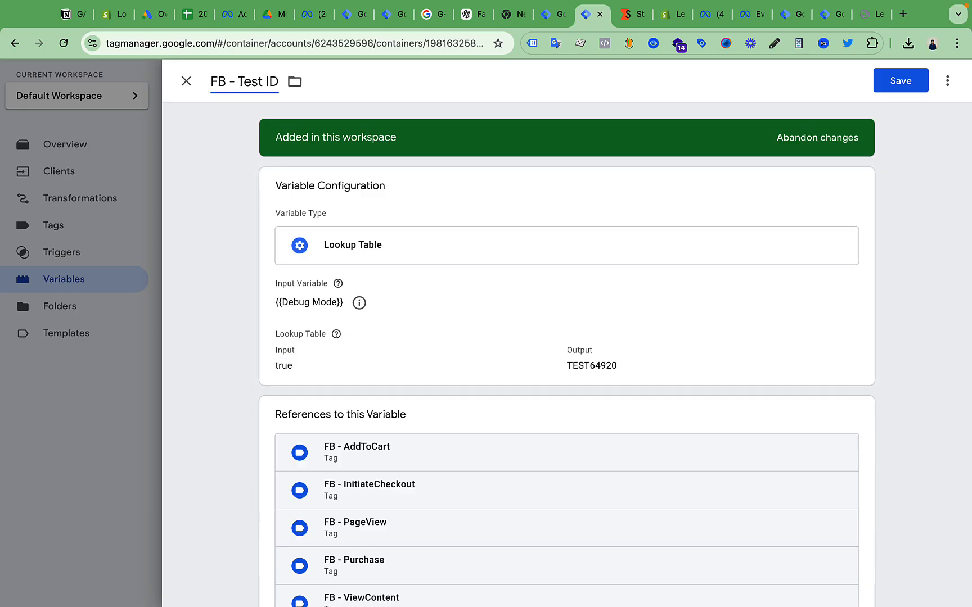
pyautogui.click(908, 82)
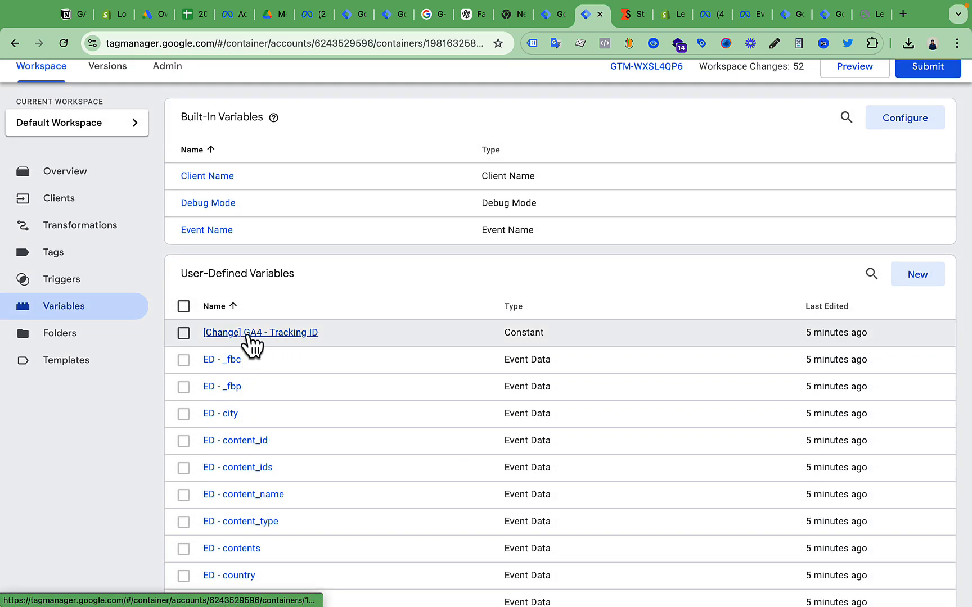
# Step: Copy the GA4 measurement ID from the Google search page and set the [Change] GA4 - Tracking ID variable's value to G-G5M3W0KVYK
pyautogui.click(261, 335)
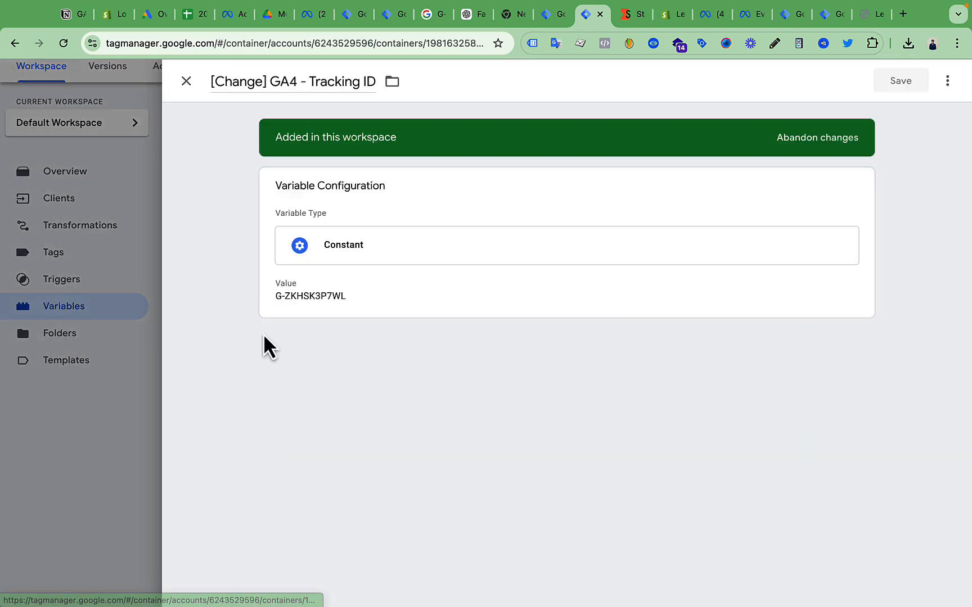
pyautogui.click(432, 9)
pyautogui.rightClick(172, 91)
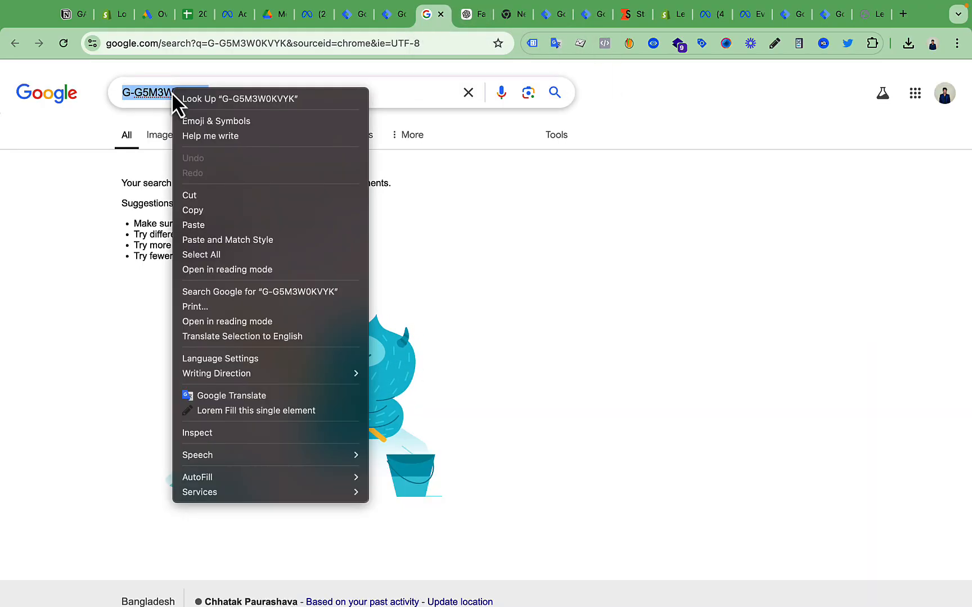
pyautogui.click(214, 210)
pyautogui.click(592, 14)
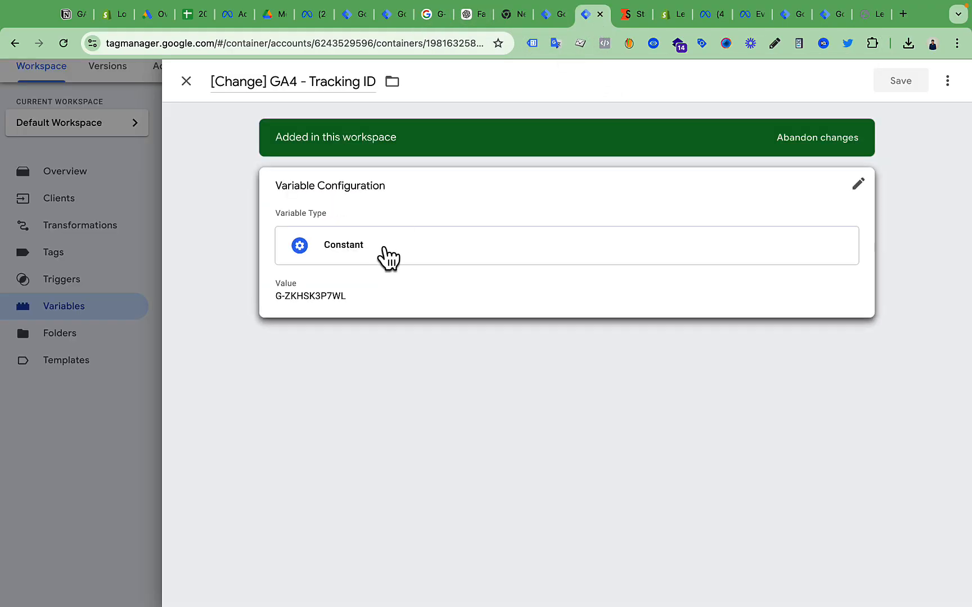
pyautogui.click(388, 259)
pyautogui.doubleClick(342, 324)
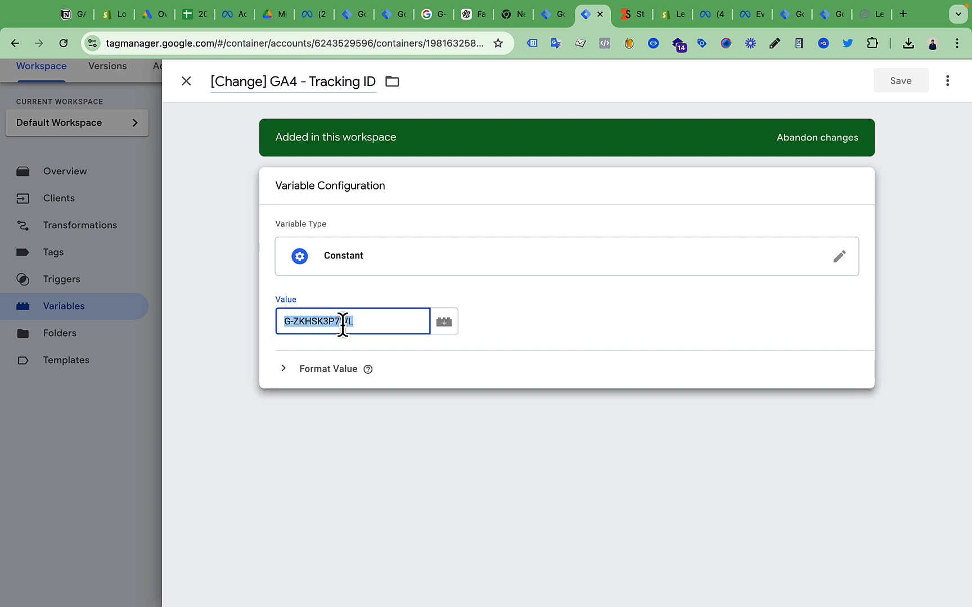
pyautogui.press('super+v')
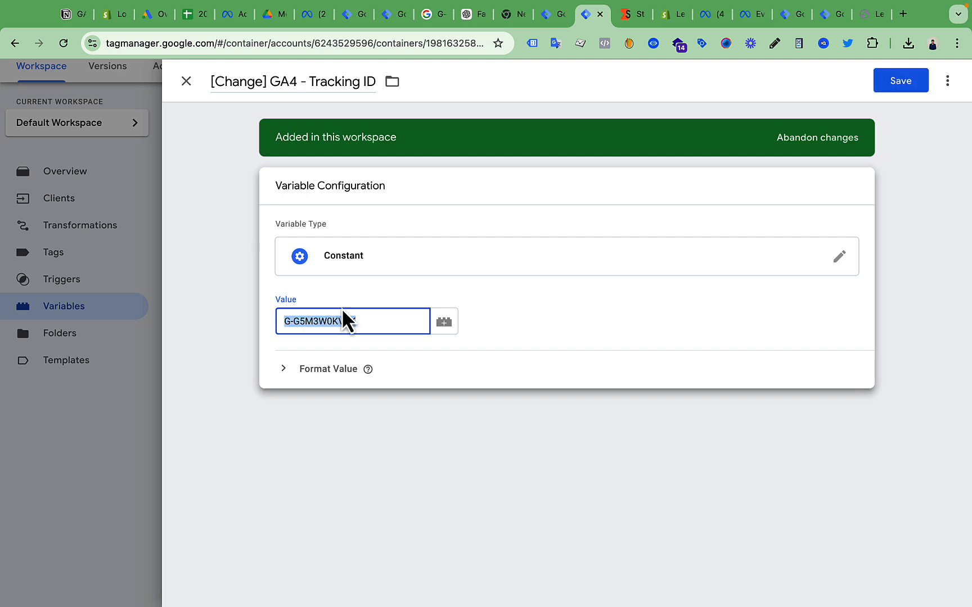
# Step: Rename the tracking ID variable to "GA4 - Tracking ID" and save it
pyautogui.click(271, 81)
pyautogui.press('BackSpace')
pyautogui.press('BackSpace')
pyautogui.press('BackSpace')
pyautogui.press('BackSpace')
pyautogui.press('BackSpace')
pyautogui.press('BackSpace')
pyautogui.press('BackSpace')
pyautogui.press('BackSpace')
pyautogui.press('BackSpace')
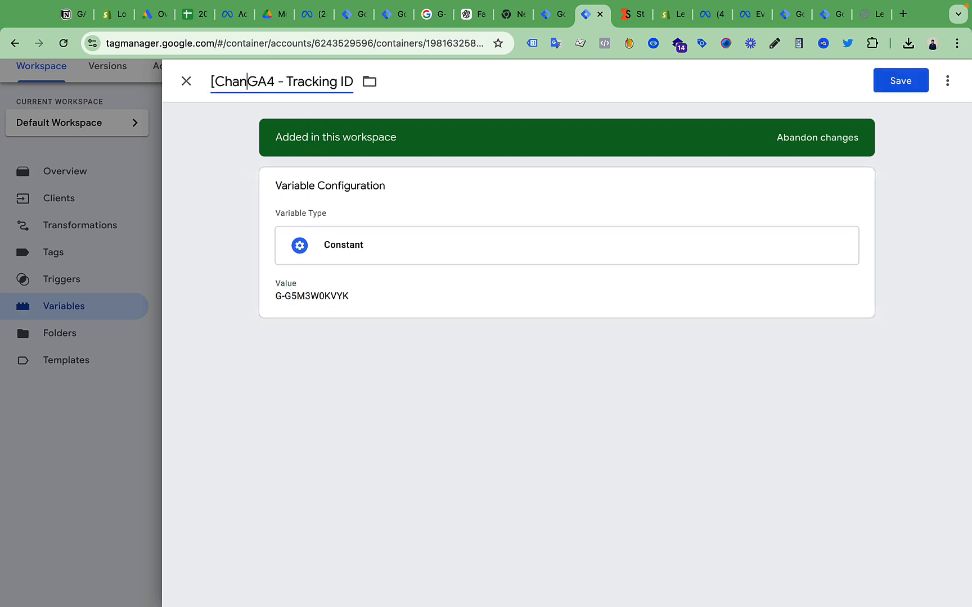
pyautogui.click(873, 82)
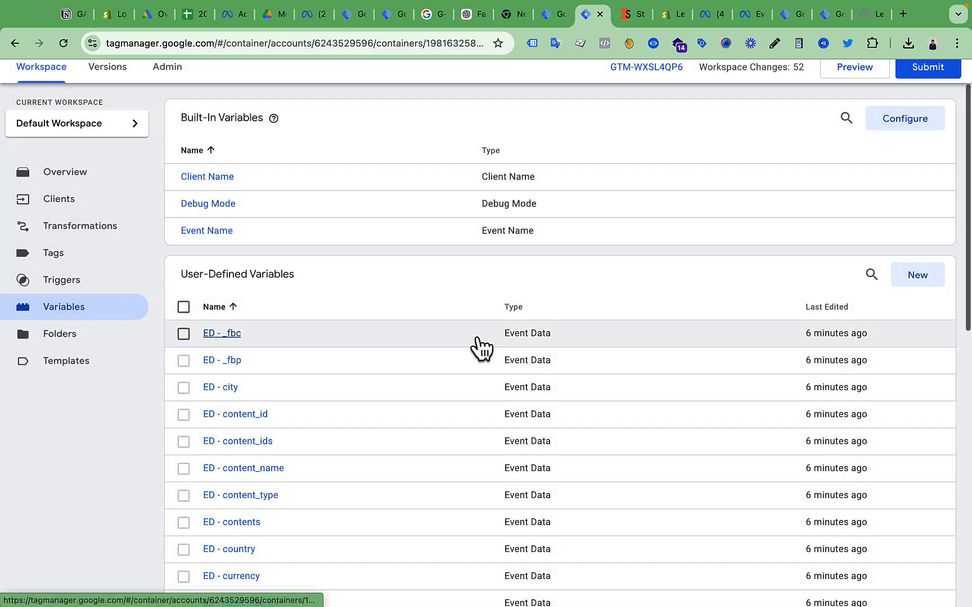
# Step: Check the server container's user-defined variables and review its tag list
pyautogui.scroll(-15, 477, 347)
pyautogui.scroll(15, 478, 346)
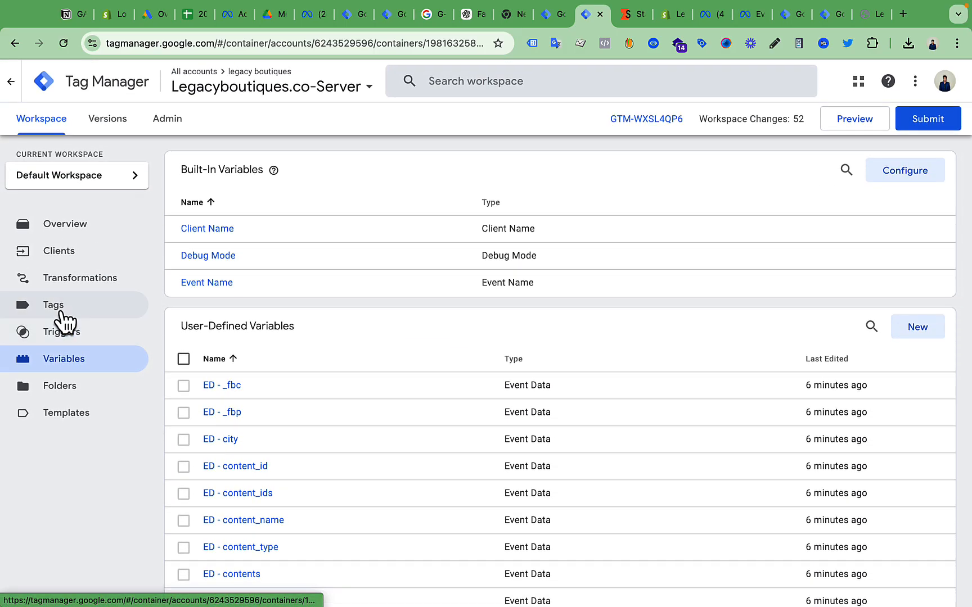
pyautogui.click(60, 311)
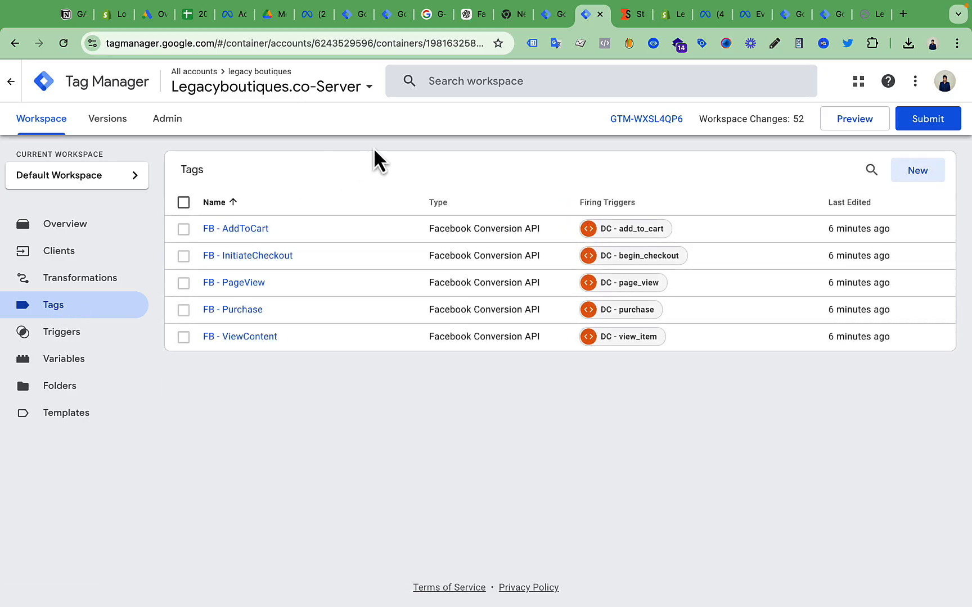
# Step: Switch to the Legacyboutiques.co-Web container and publish its workspace changes to Live without a version name or description
pyautogui.click(548, 16)
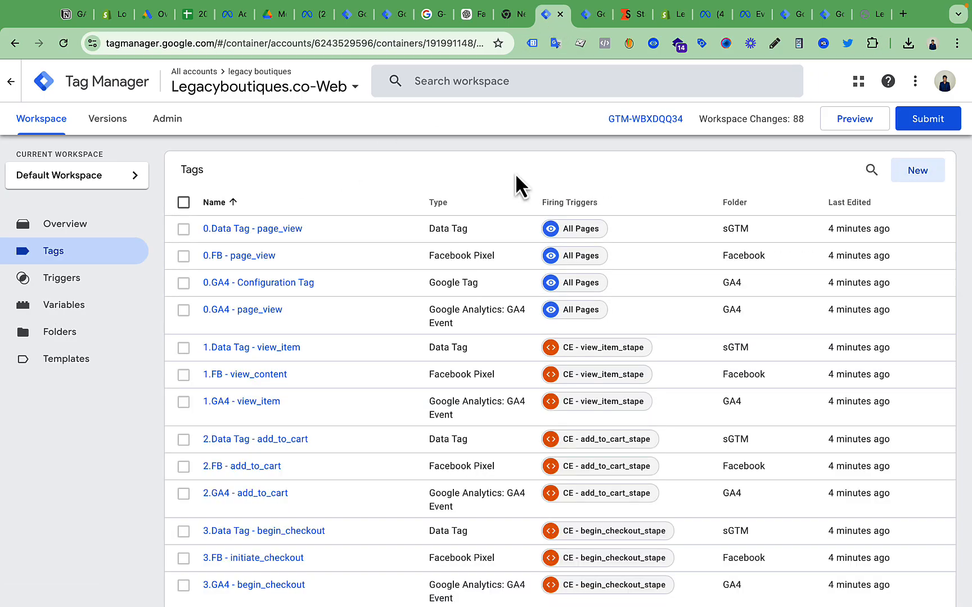
pyautogui.scroll(-3, 526, 330)
pyautogui.scroll(3, 527, 330)
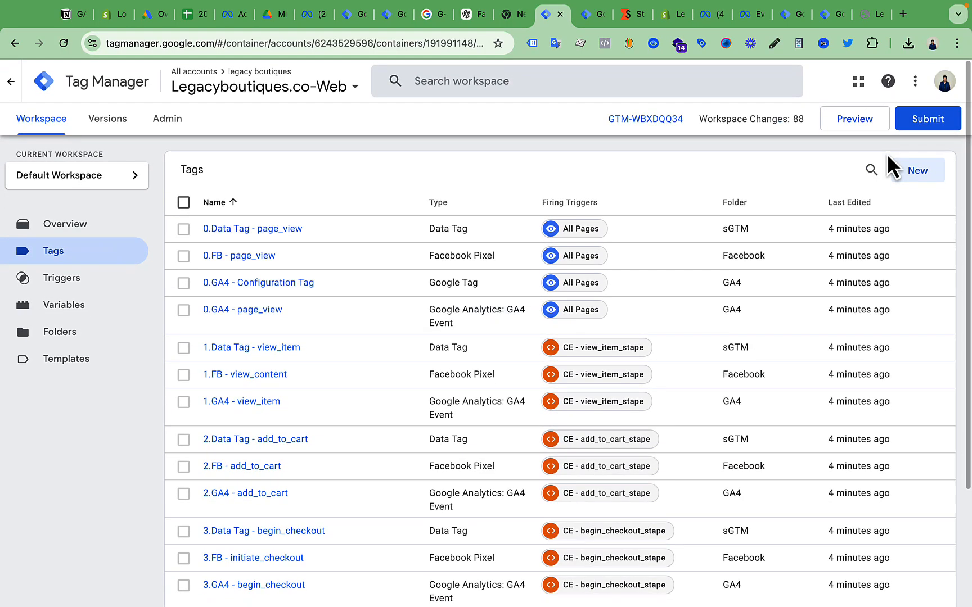
pyautogui.click(914, 125)
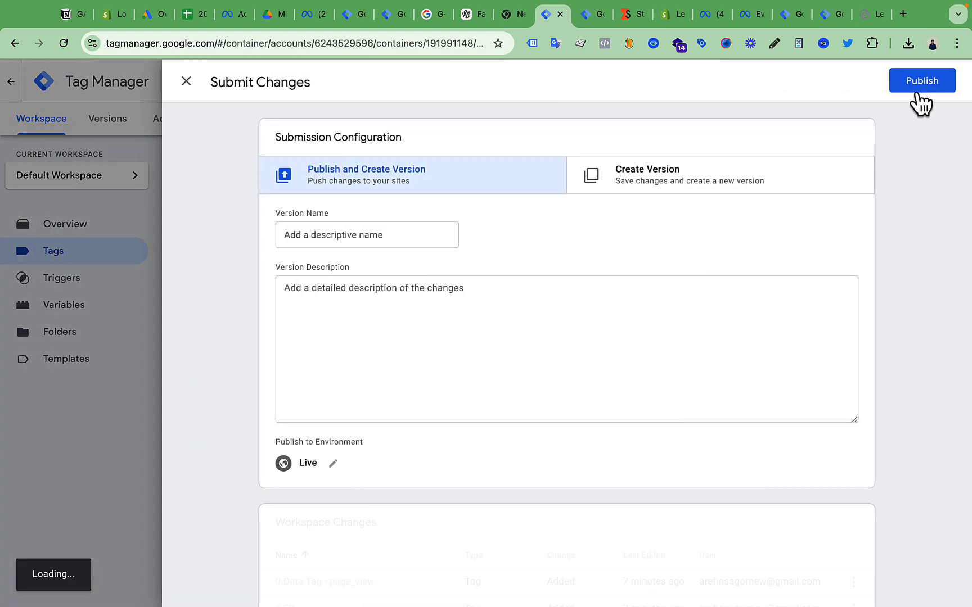
pyautogui.click(916, 96)
pyautogui.click(686, 484)
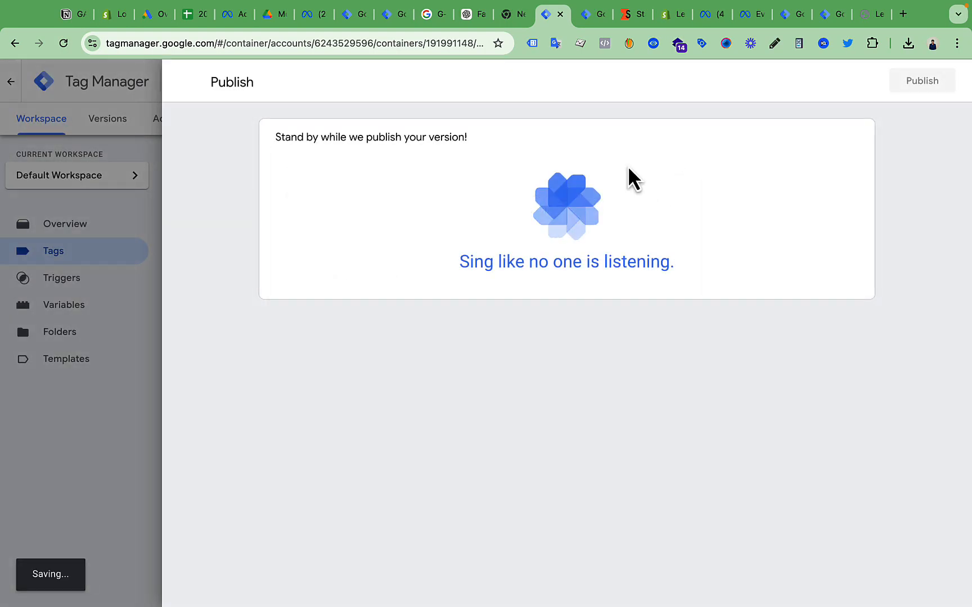
# Step: Switch to the Legacyboutiques.co-Server container and publish its workspace changes without a version name or description
pyautogui.click(591, 14)
pyautogui.click(922, 119)
pyautogui.click(922, 81)
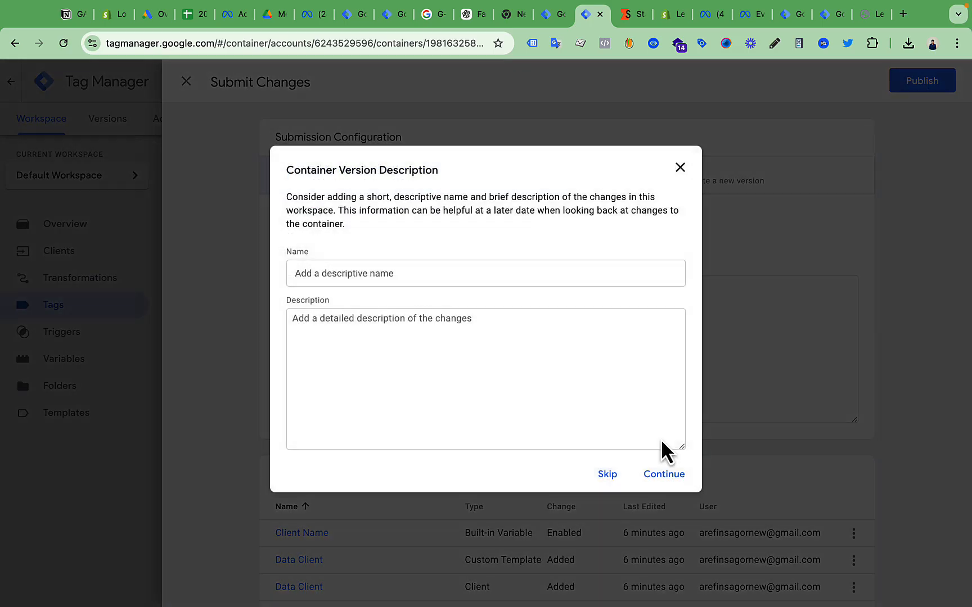
pyautogui.click(669, 483)
# Step: Check the web container's publishing progress and review the pixel's Test events instructions in Meta Events Manager
pyautogui.click(546, 16)
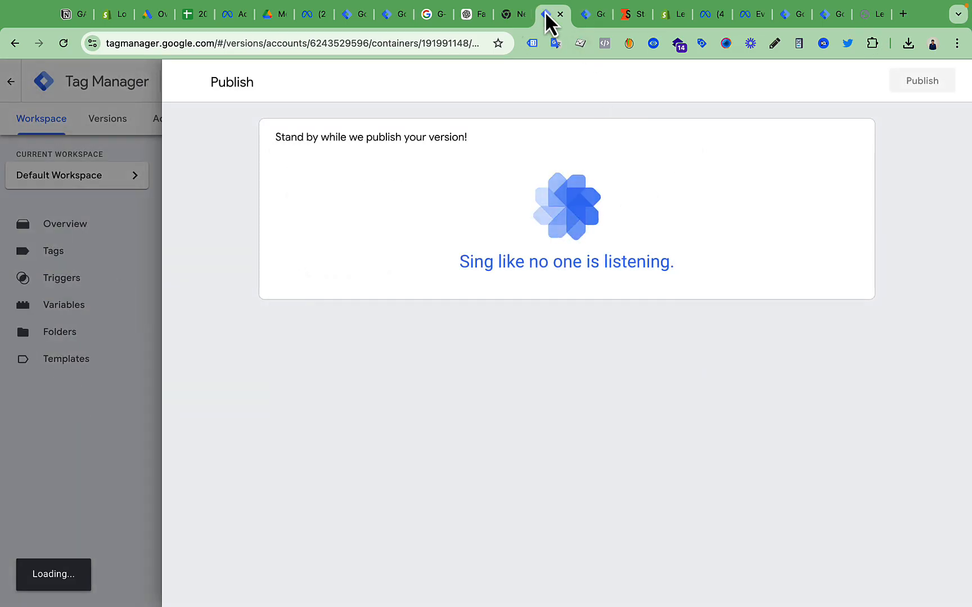
pyautogui.click(708, 15)
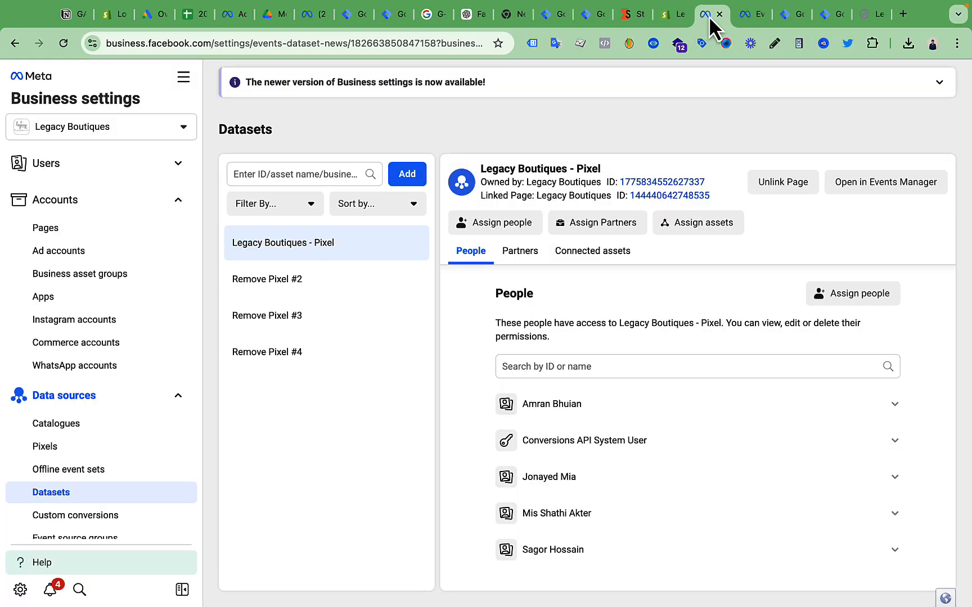
pyautogui.click(749, 16)
pyautogui.scroll(-2, 276, 416)
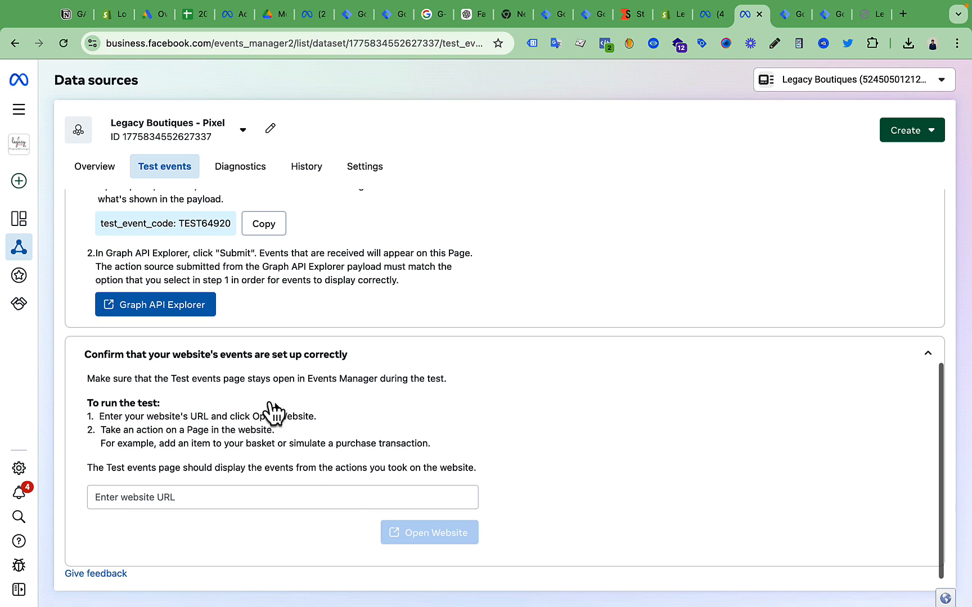
pyautogui.scroll(5, 521, 272)
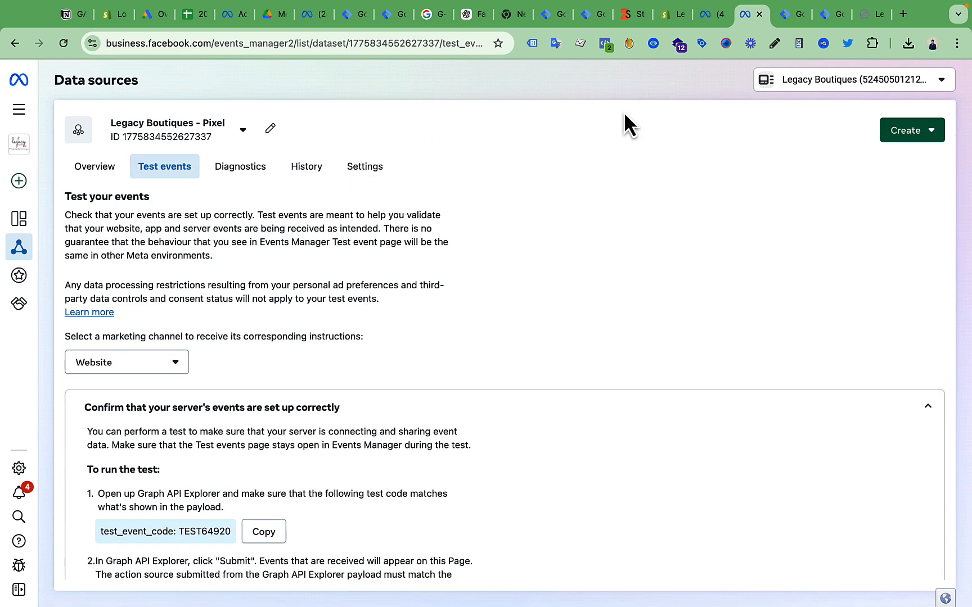
# Step: In Shopify, open the Facebook & Instagram channel's settings and examine the Share data preference and the tracked dataset
pyautogui.click(661, 12)
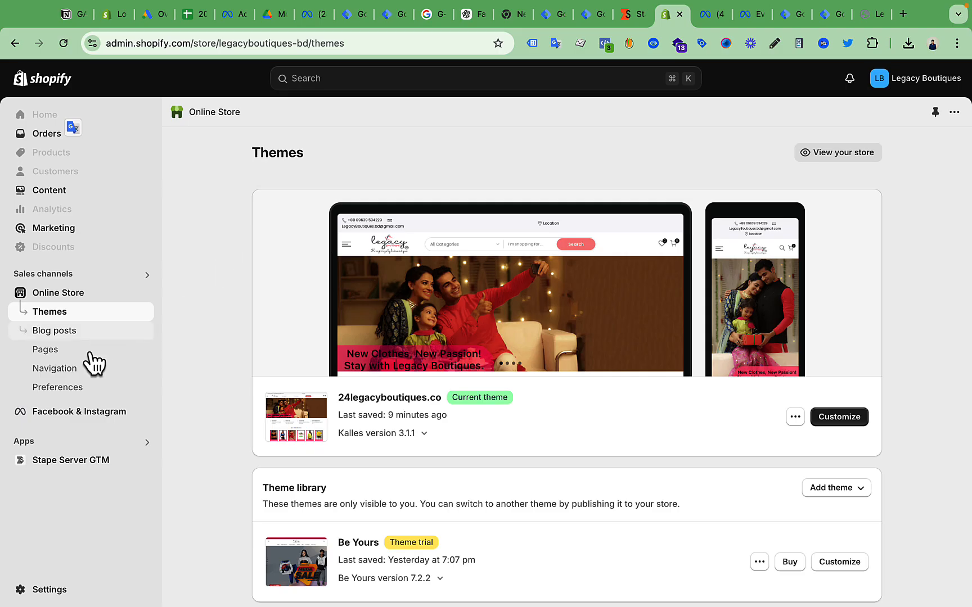
pyautogui.click(90, 416)
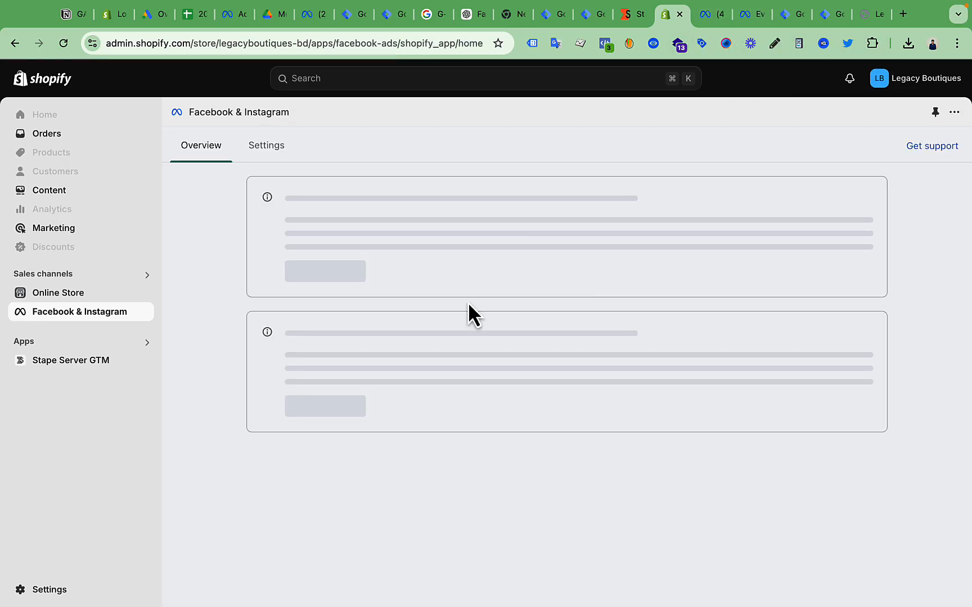
pyautogui.click(267, 149)
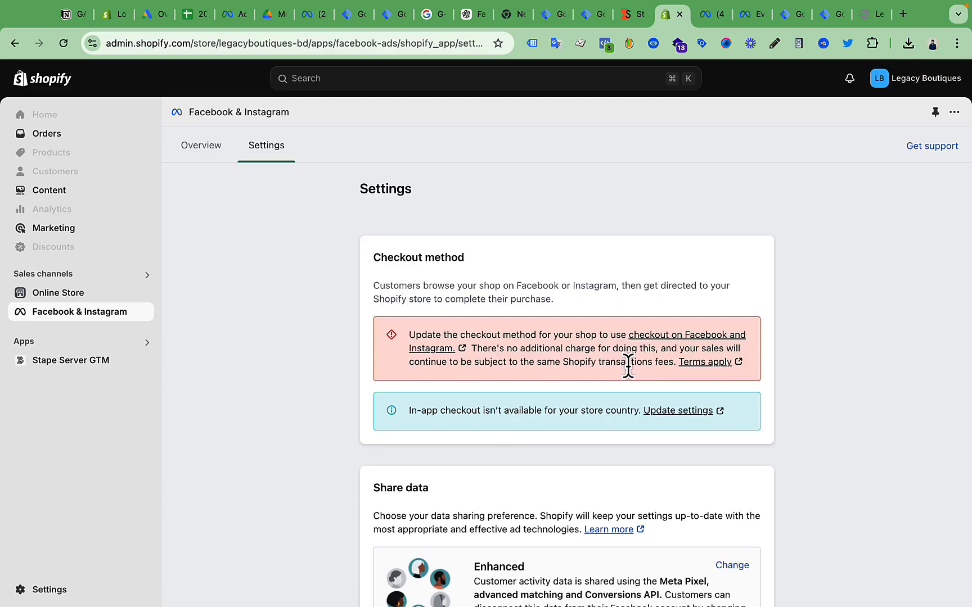
pyautogui.scroll(-7, 609, 461)
pyautogui.scroll(2, 608, 455)
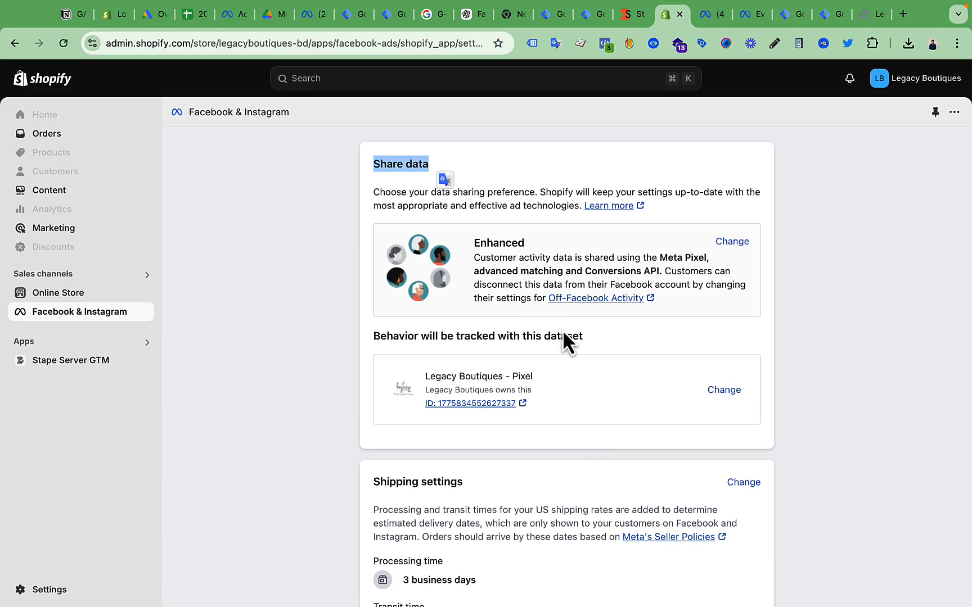
pyautogui.click(662, 389)
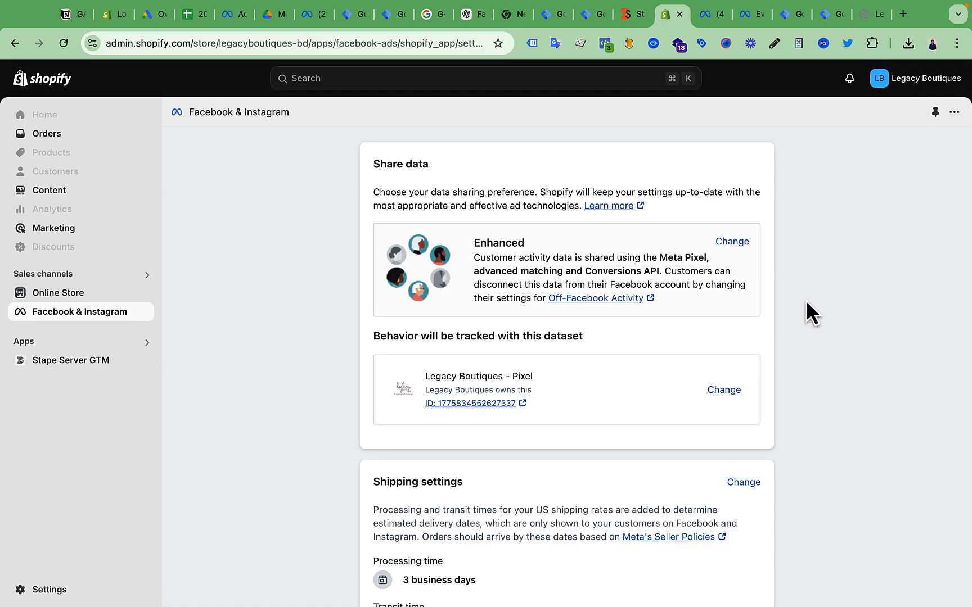
pyautogui.click(746, 21)
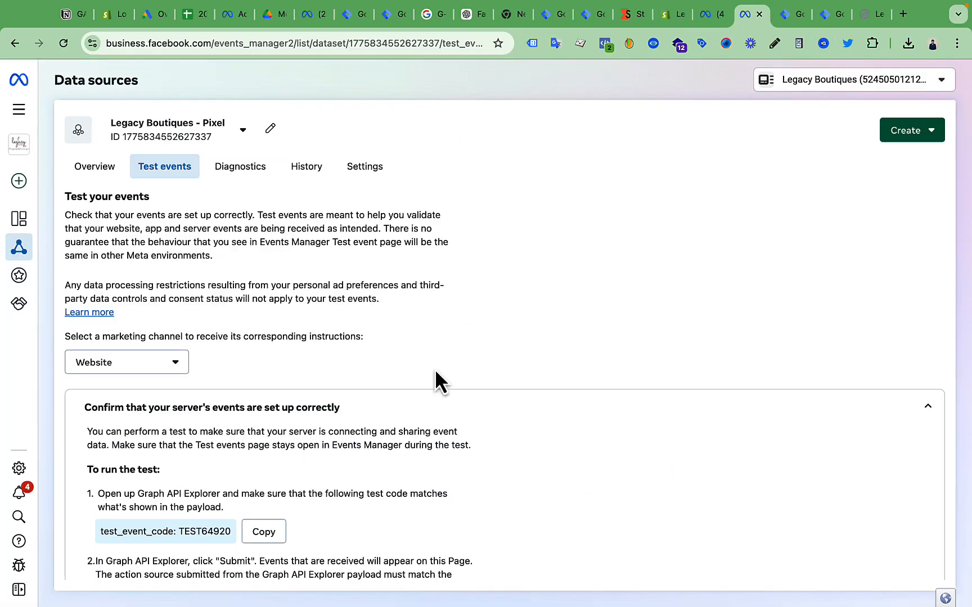
pyautogui.click(669, 15)
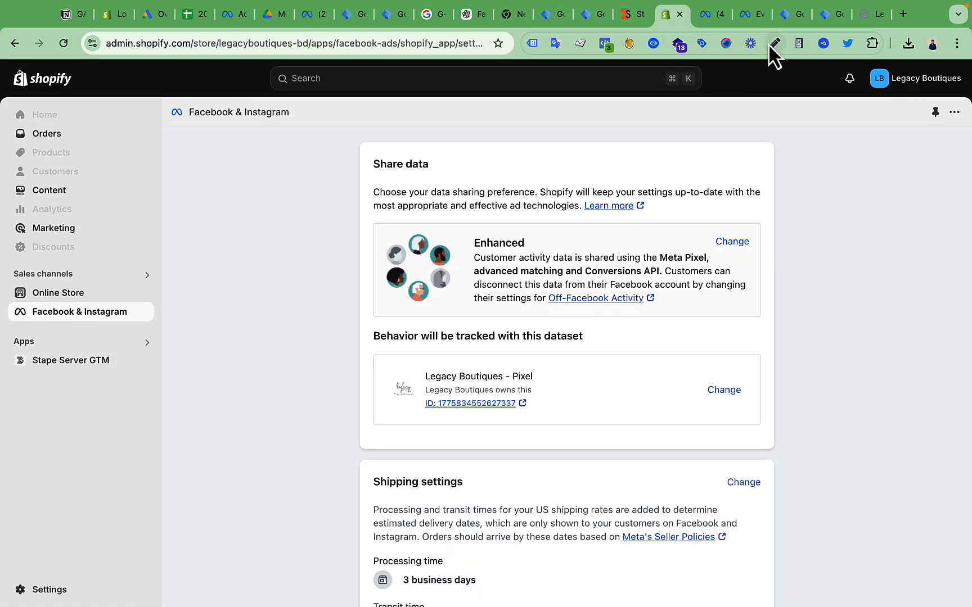
pyautogui.click(746, 23)
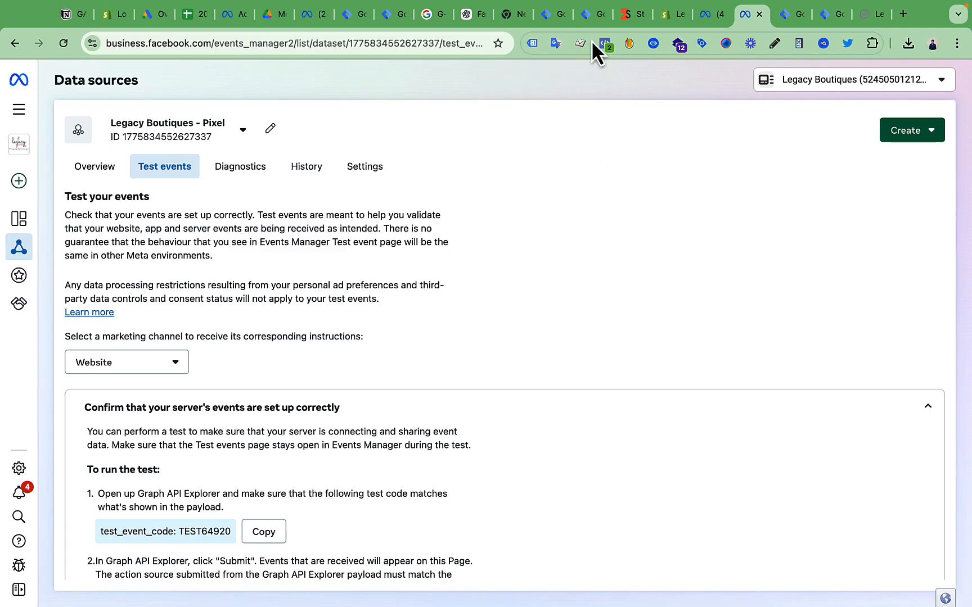
pyautogui.click(548, 21)
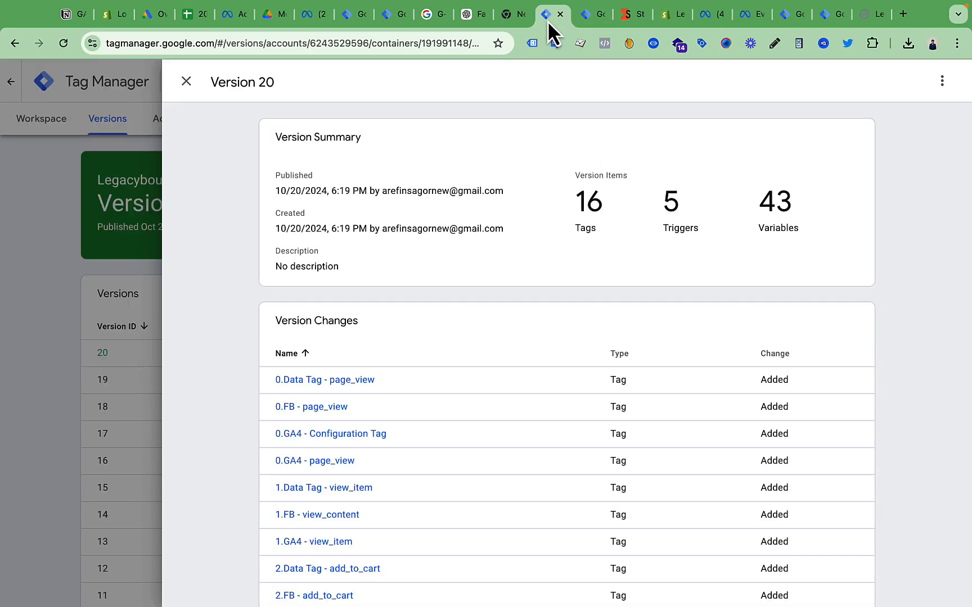
pyautogui.click(672, 16)
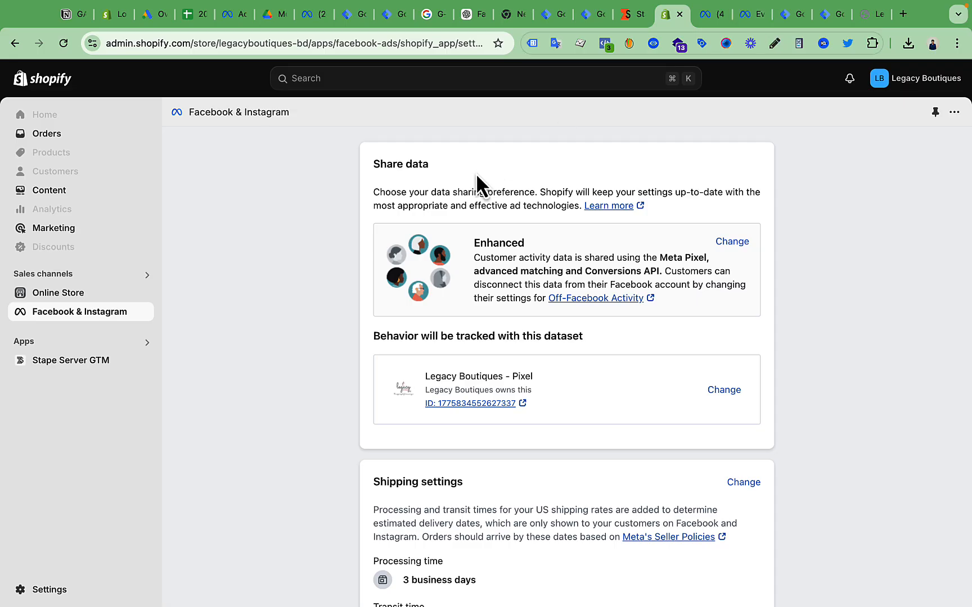
pyautogui.click(781, 18)
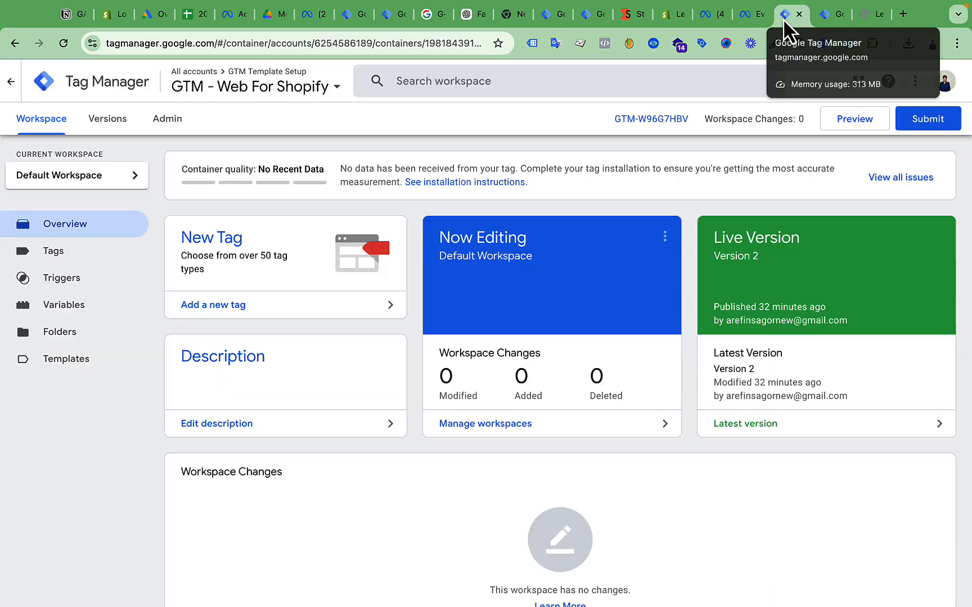
# Step: Open the Legacy Boutiques - Pixel settings in Meta Events Manager and start disconnecting the Shopify (online) partner integration
pyautogui.click(750, 17)
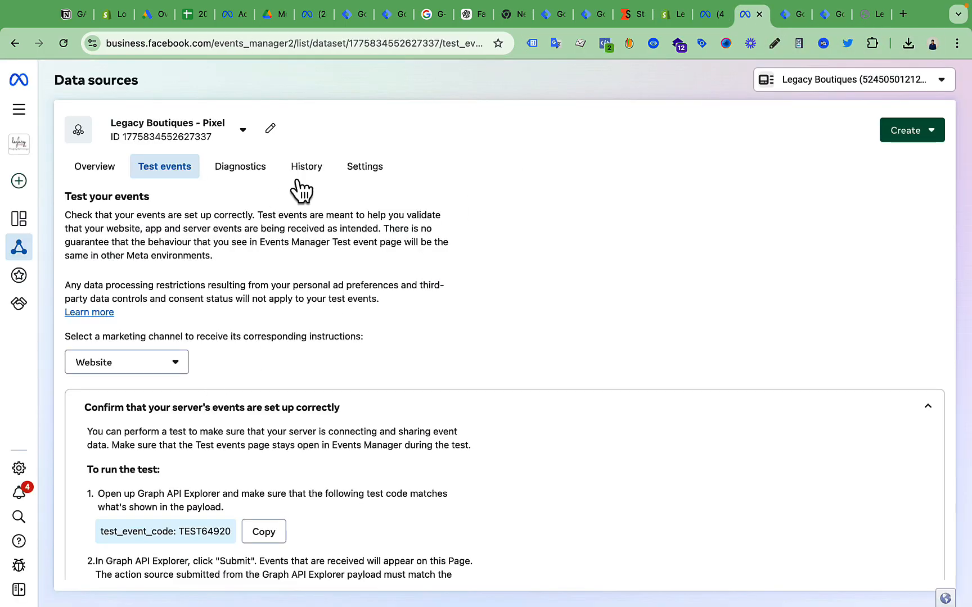
pyautogui.click(381, 166)
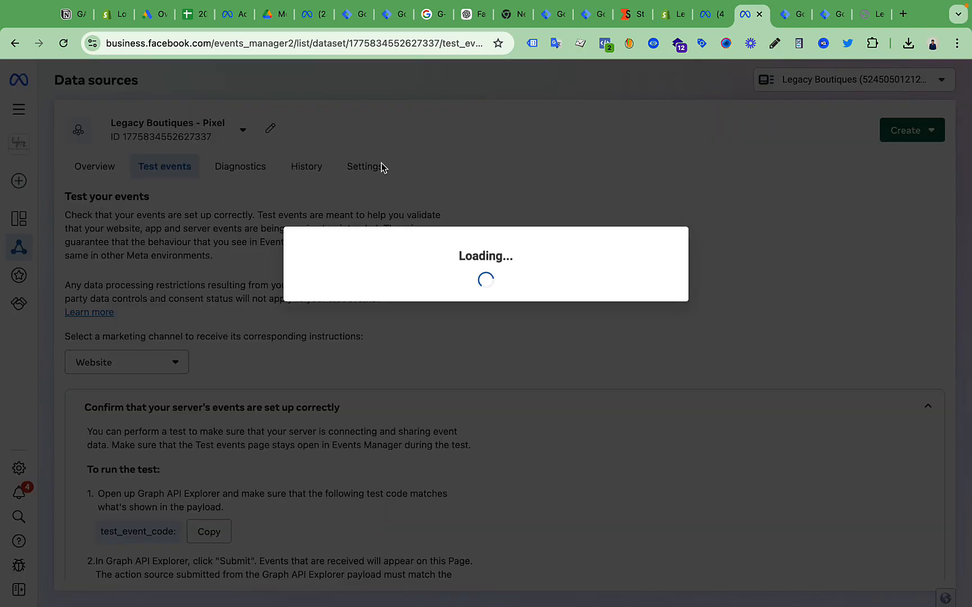
pyautogui.scroll(-20, 380, 393)
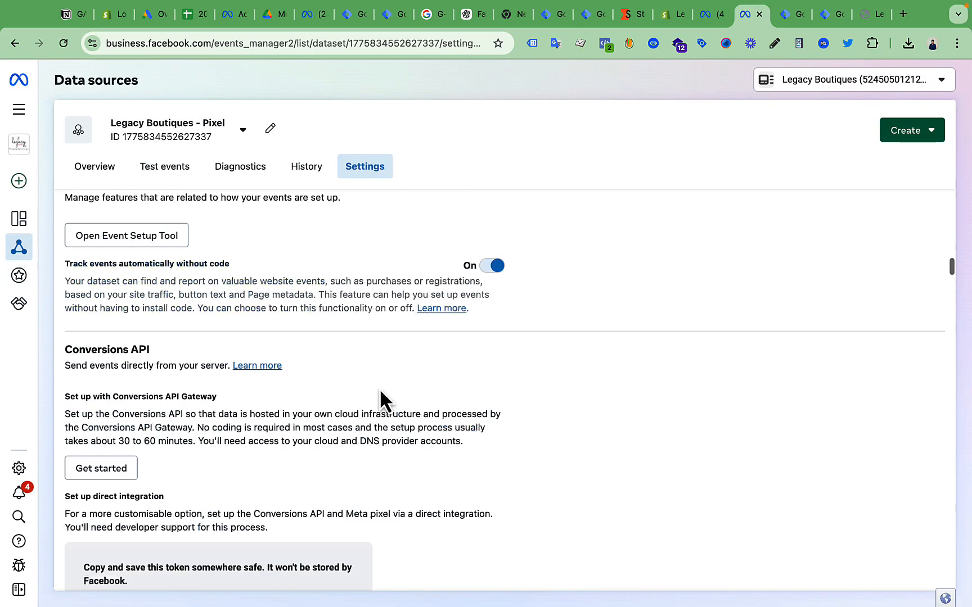
pyautogui.scroll(5, 380, 392)
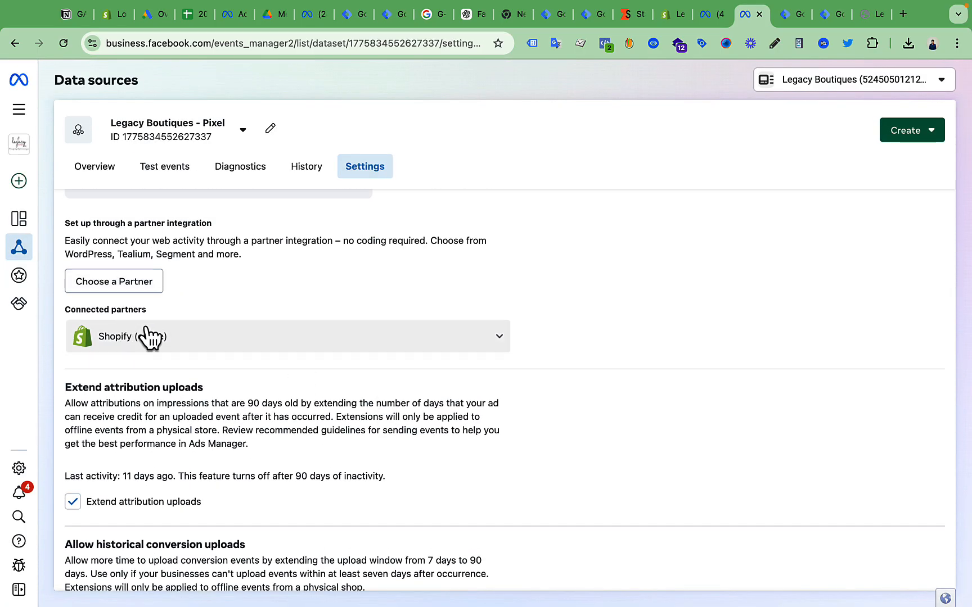
pyautogui.click(400, 336)
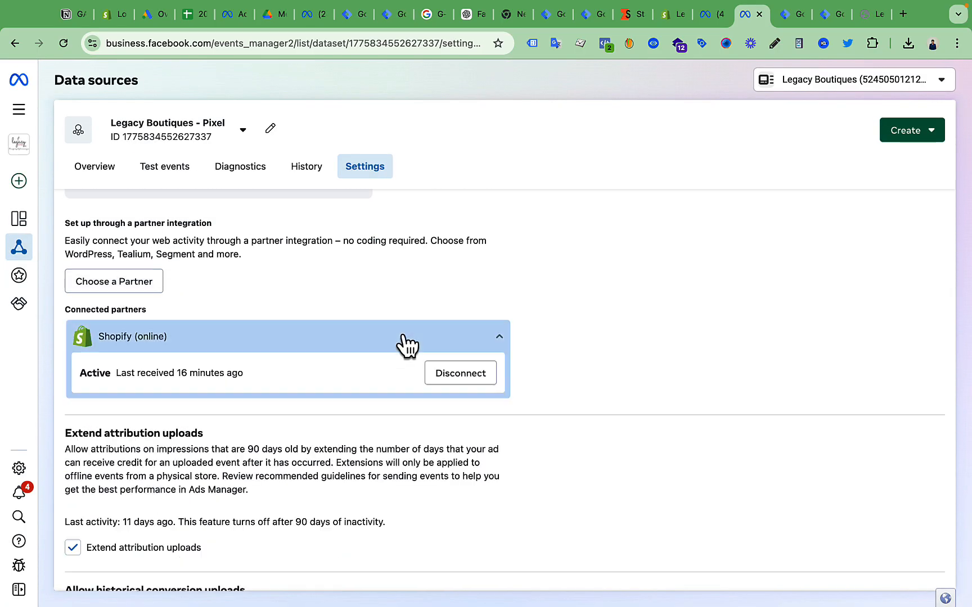
pyautogui.click(457, 375)
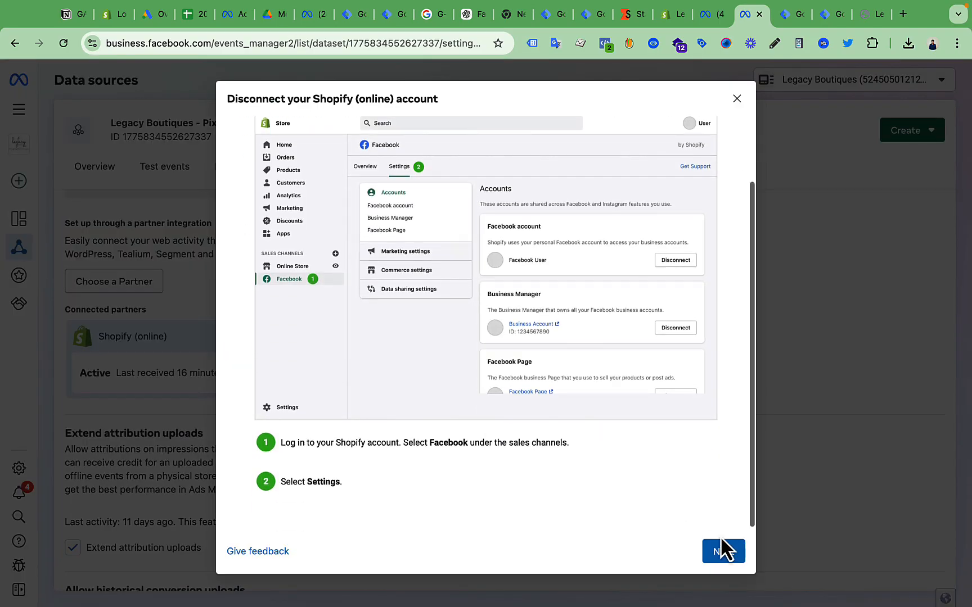
# Step: Go through the Shopify (online) disconnection wizard, acknowledge that the pixel will be disconnected, and finish it
pyautogui.click(723, 550)
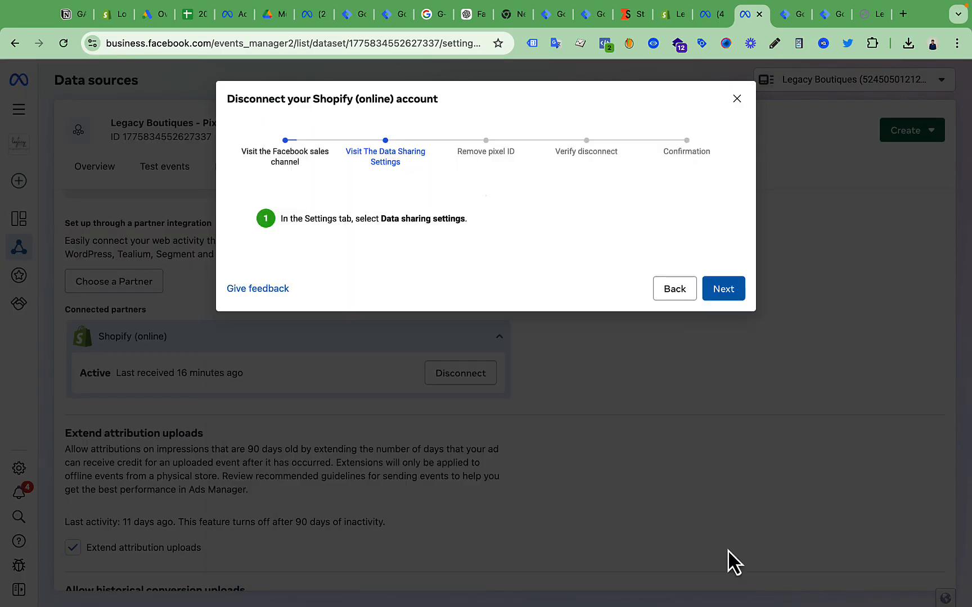
pyautogui.scroll(-1, 660, 426)
pyautogui.click(736, 548)
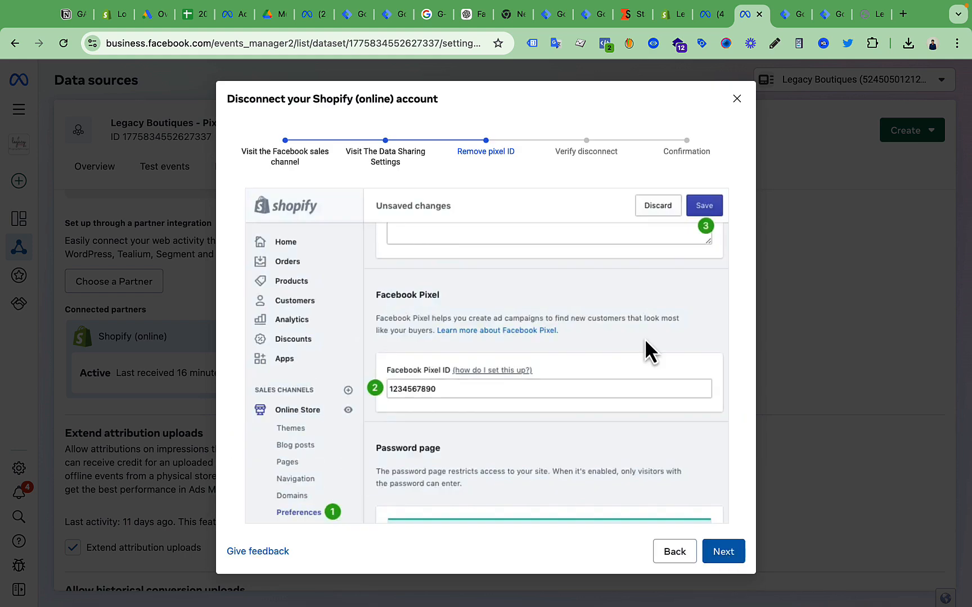
pyautogui.scroll(-3, 642, 323)
pyautogui.click(723, 553)
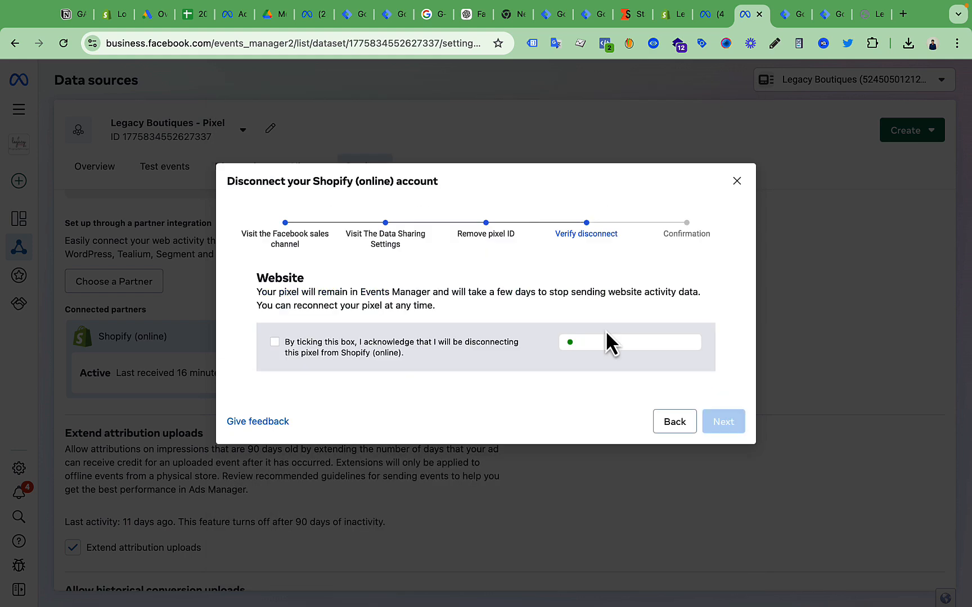
pyautogui.click(275, 341)
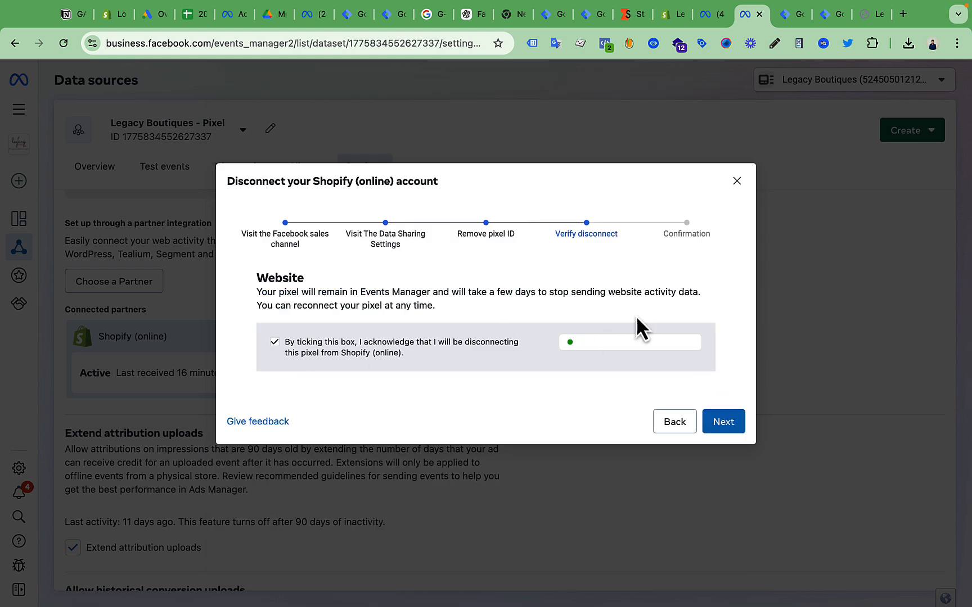
pyautogui.click(729, 428)
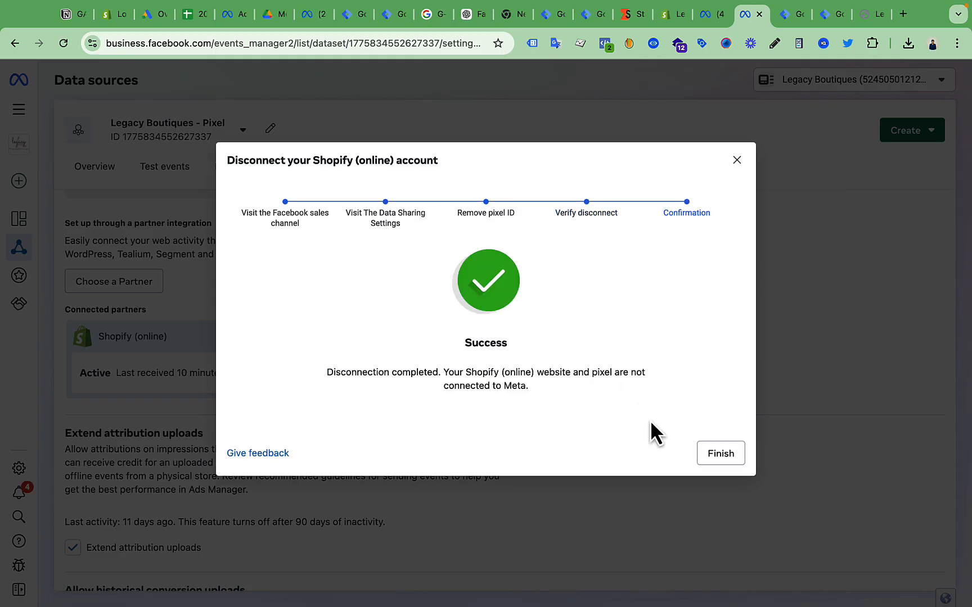
pyautogui.click(710, 452)
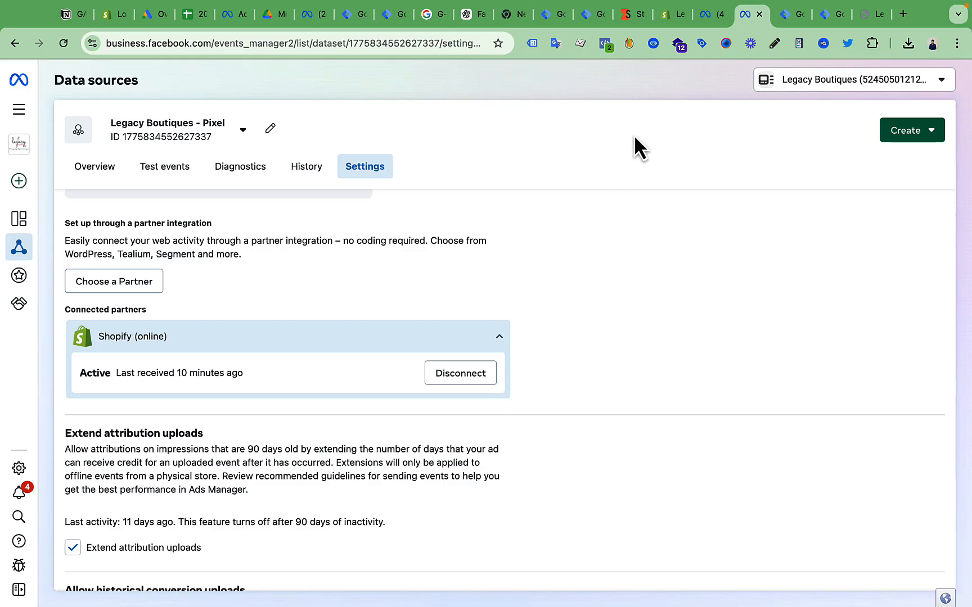
# Step: In Shopify's Facebook & Instagram settings, continue with the Facebook login and examine the datasets available for tracking, keeping the current one
pyautogui.click(661, 11)
pyautogui.scroll(-1, 488, 332)
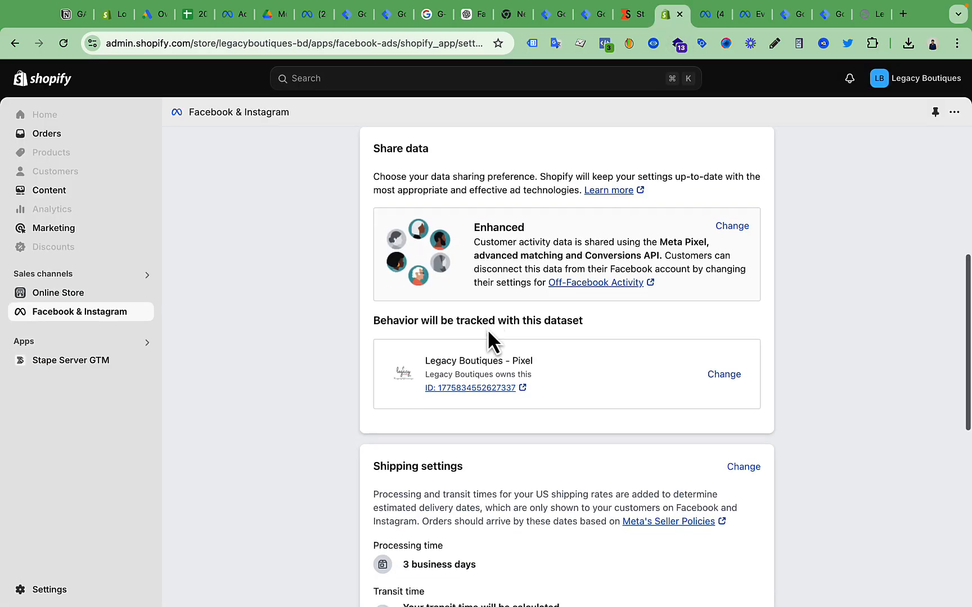
pyautogui.click(723, 375)
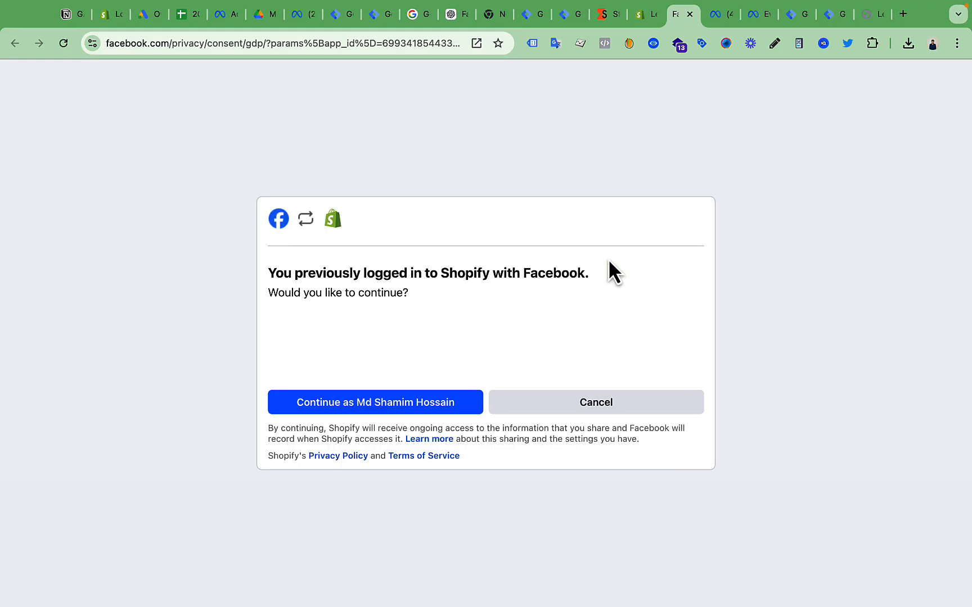
pyautogui.click(414, 421)
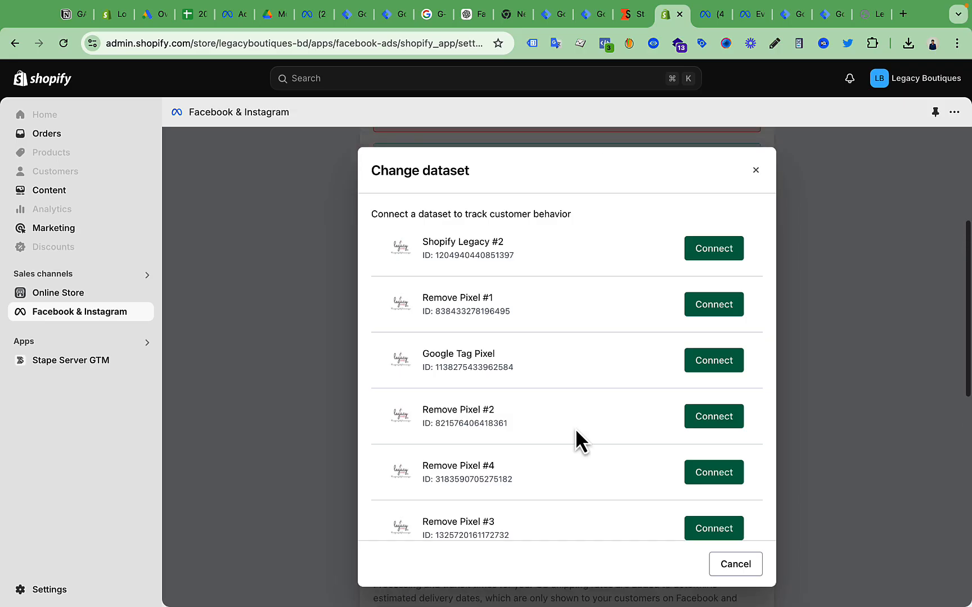
pyautogui.scroll(-3, 575, 428)
pyautogui.scroll(3, 575, 428)
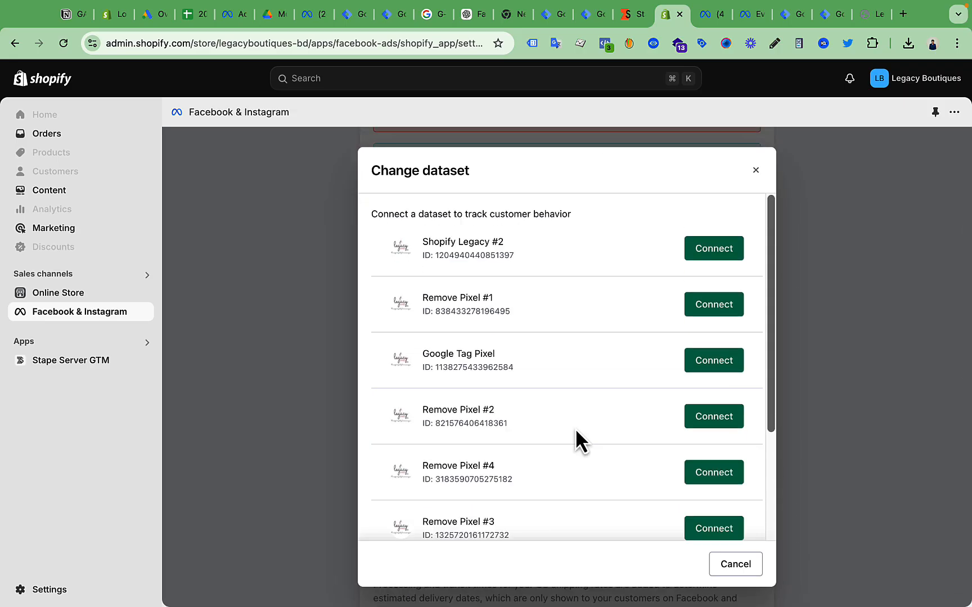
pyautogui.scroll(-3, 575, 428)
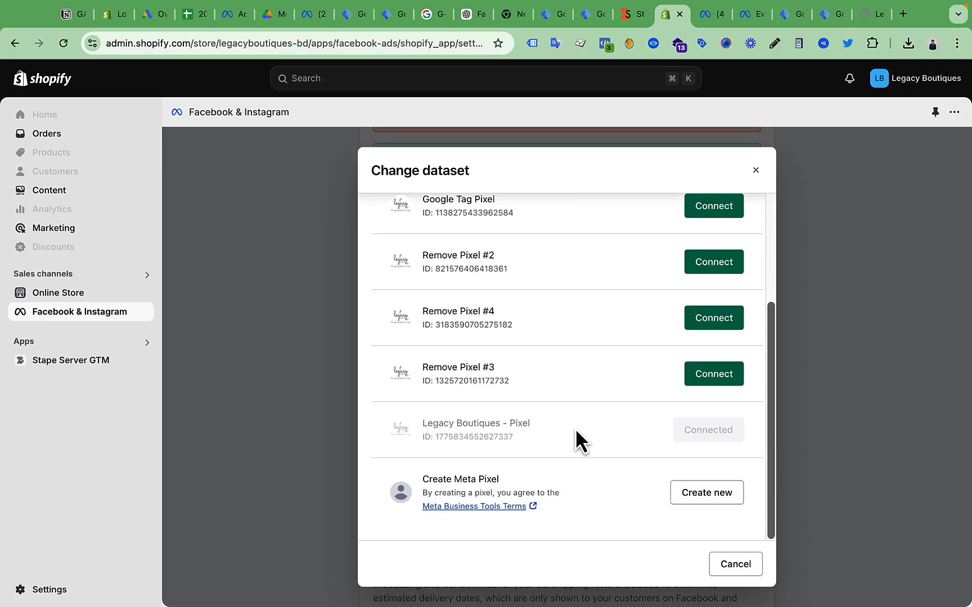
pyautogui.click(755, 170)
# Step: Open the Facebook & Instagram data sharing preference through the Facebook login and turn off Share data
pyautogui.scroll(1, 657, 309)
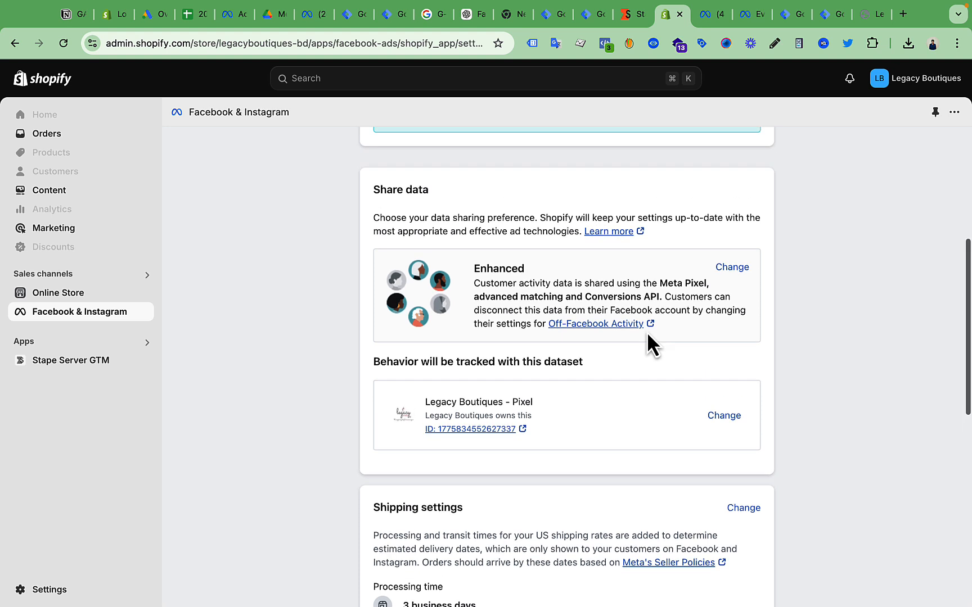
pyautogui.click(742, 272)
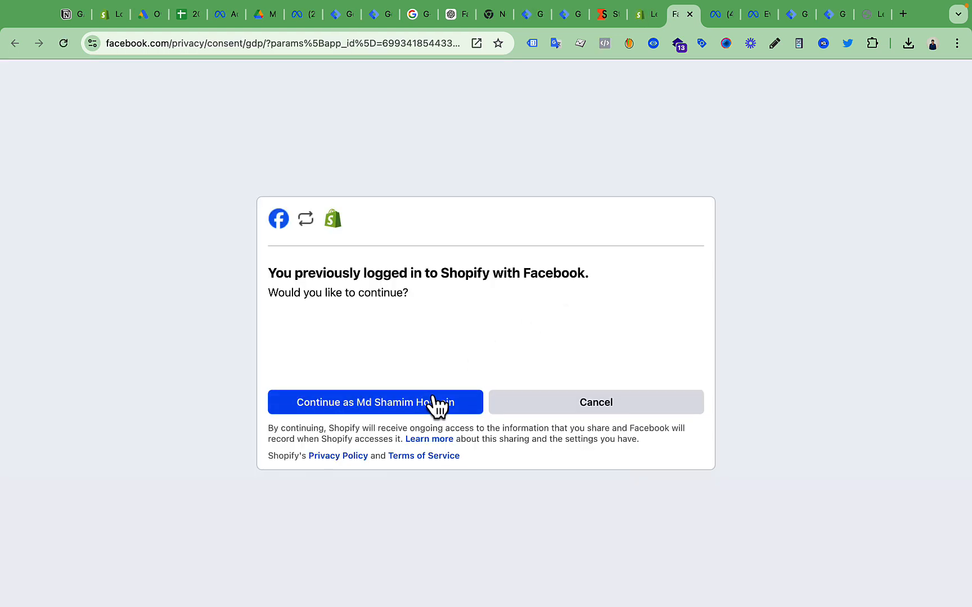
pyautogui.click(436, 404)
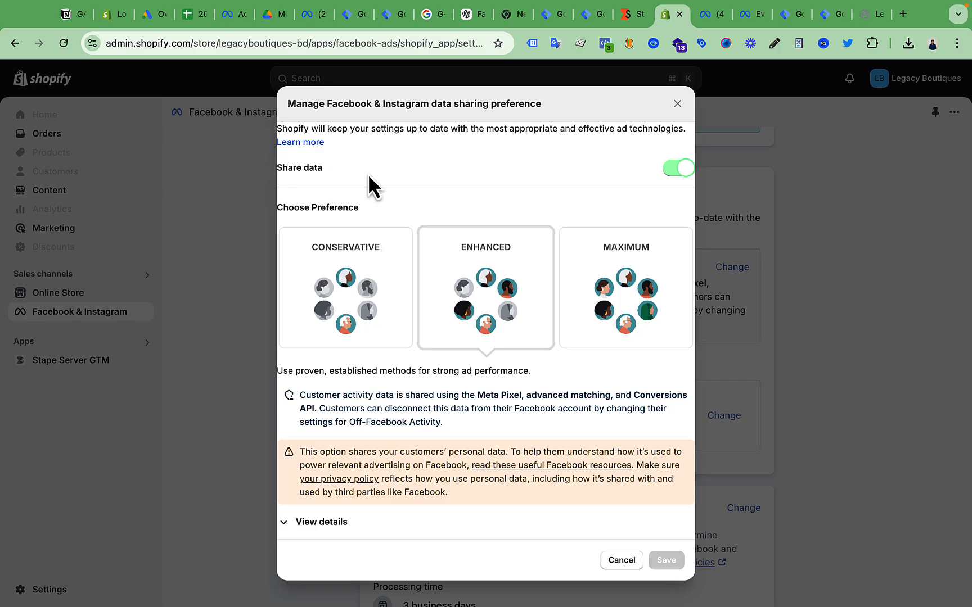
pyautogui.click(679, 169)
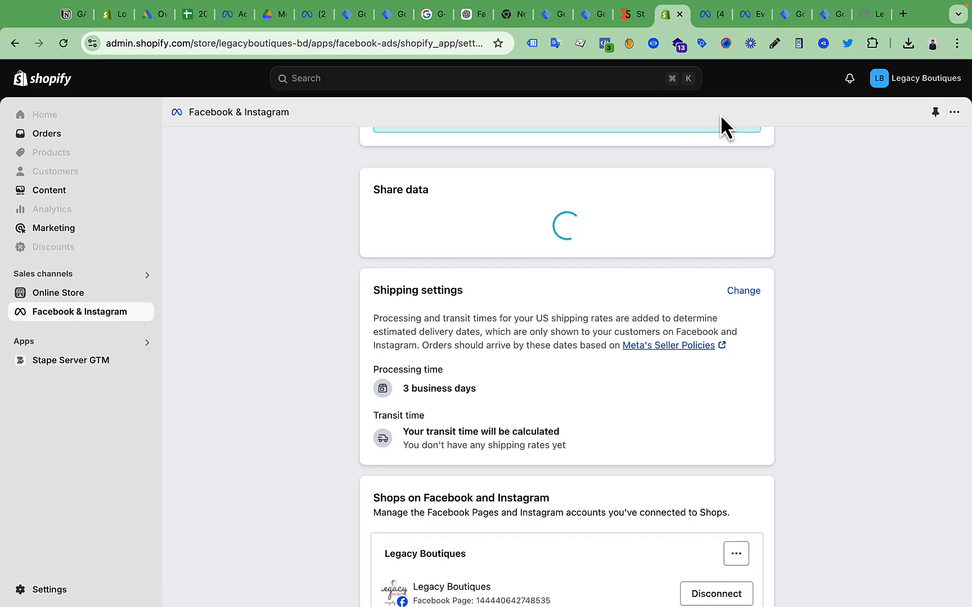
# Step: In Meta Events Manager's Test events, choose the Website channel for Legacy Boutiques - Pixel and clear the recorded activity
pyautogui.click(631, 17)
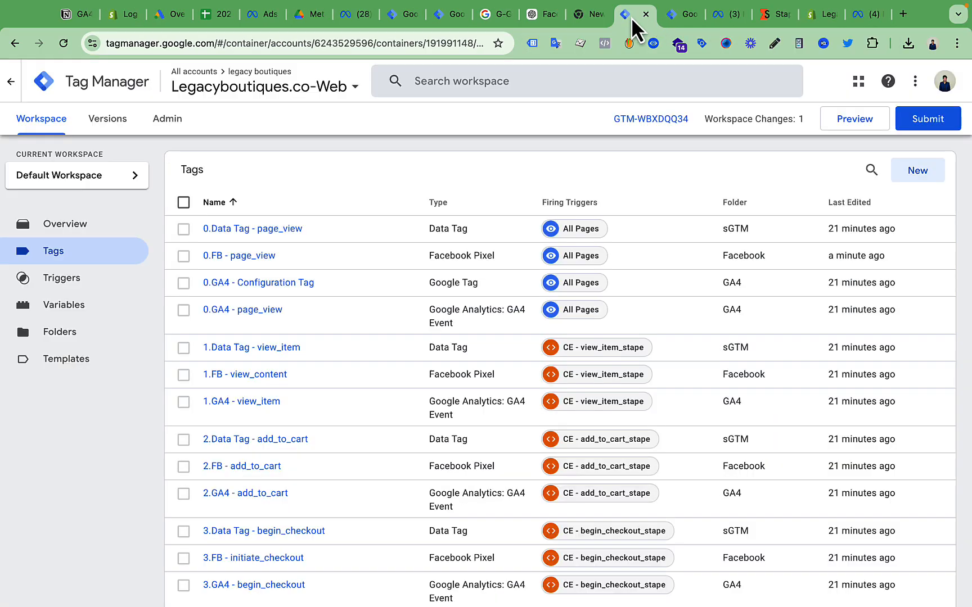
pyautogui.click(668, 18)
pyautogui.click(719, 17)
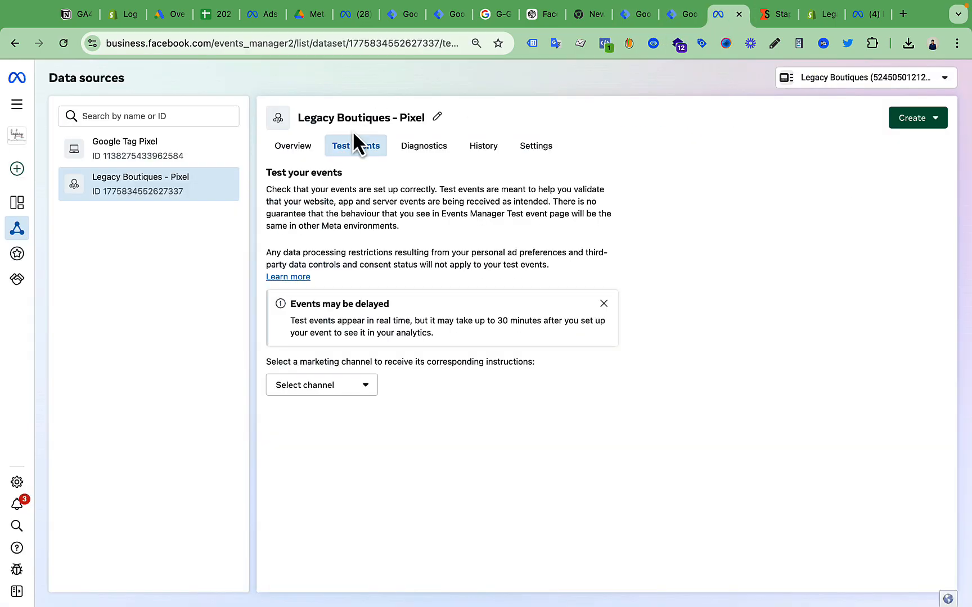
pyautogui.click(345, 386)
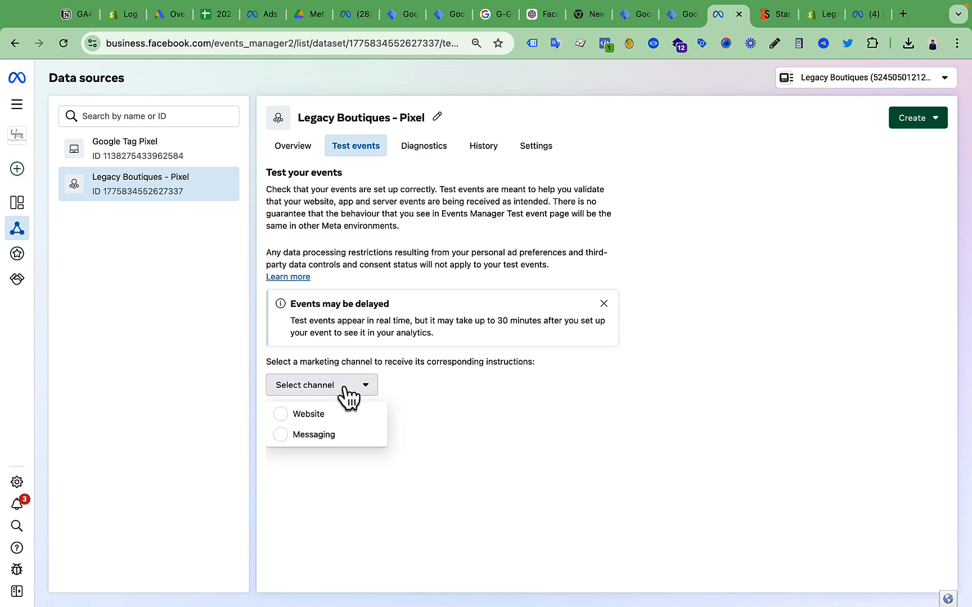
pyautogui.click(307, 415)
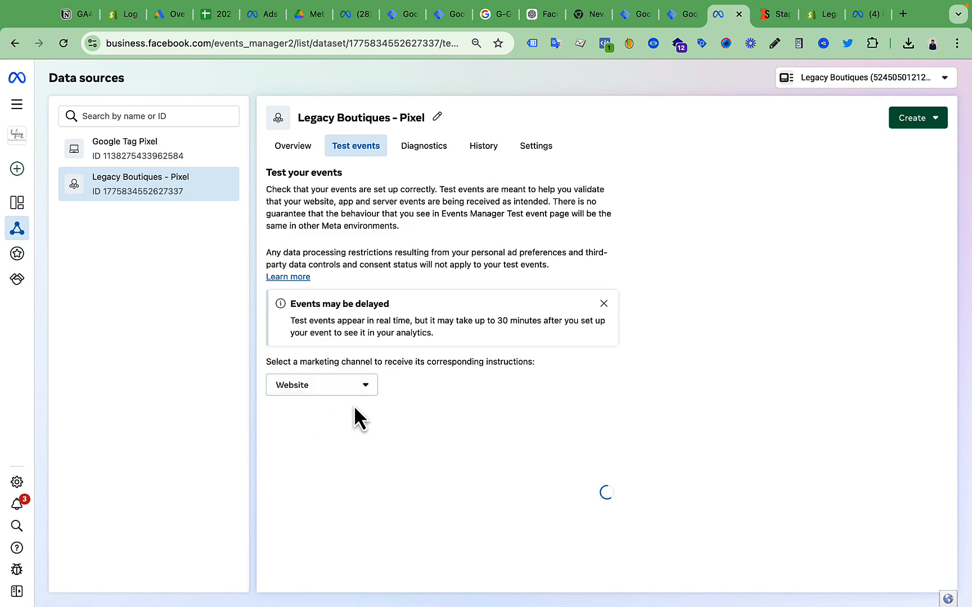
pyautogui.scroll(-2, 630, 360)
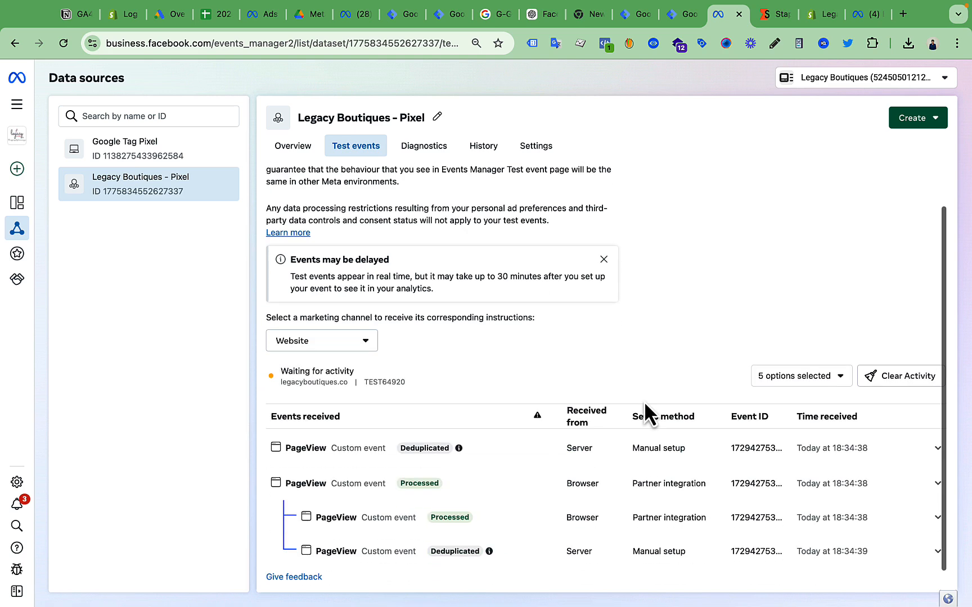
pyautogui.click(883, 388)
pyautogui.click(618, 298)
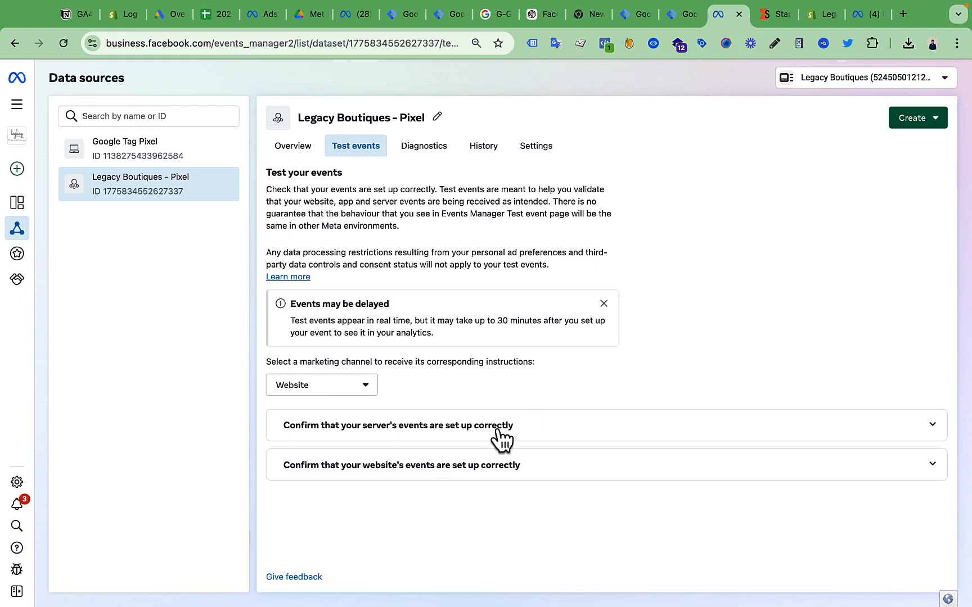
# Step: Start preview mode for the Legacyboutiques.co-Web and Legacyboutiques.co-Server containers in Tag Manager
pyautogui.click(632, 16)
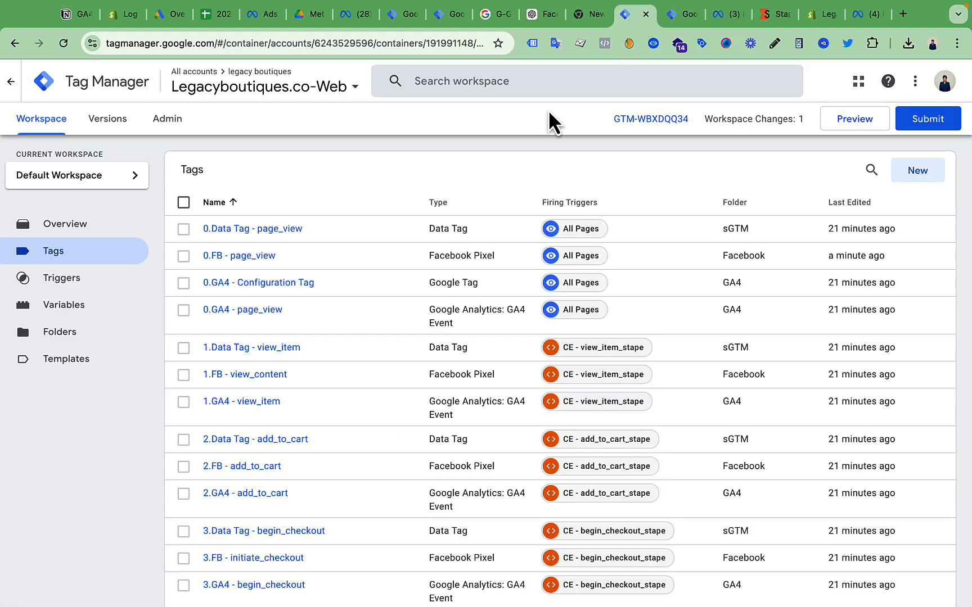
pyautogui.click(674, 17)
pyautogui.click(627, 16)
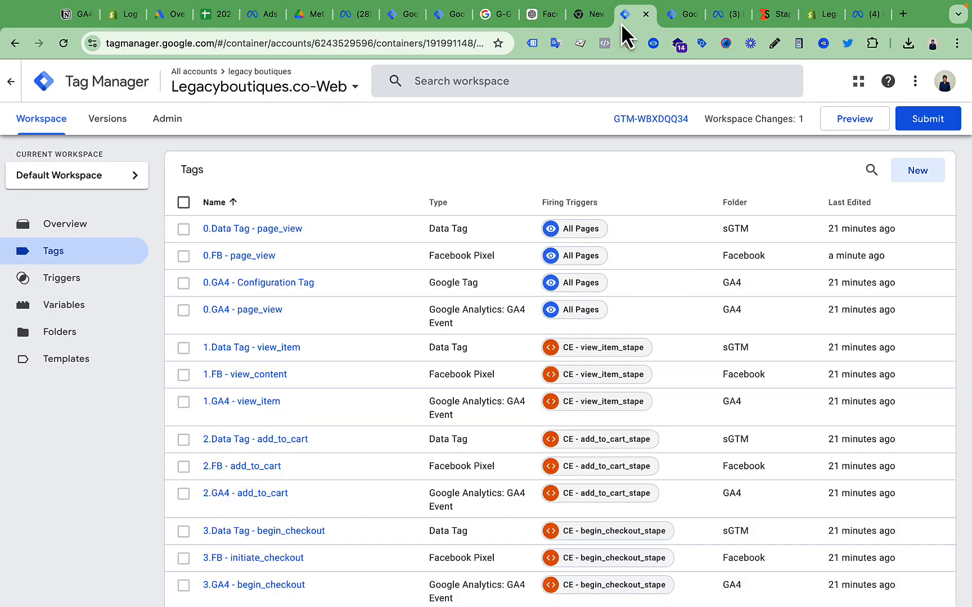
pyautogui.click(722, 16)
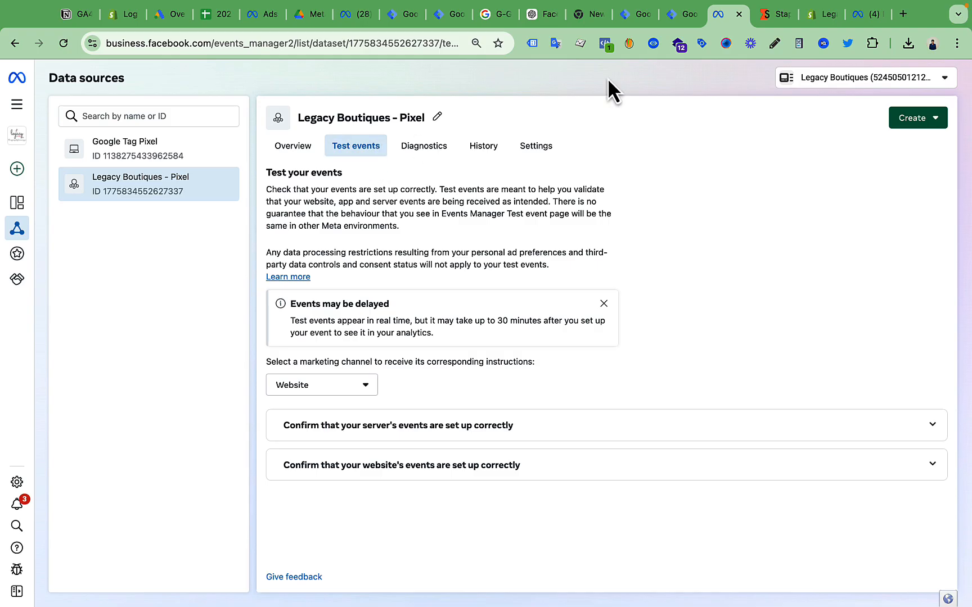
pyautogui.click(629, 16)
pyautogui.click(848, 129)
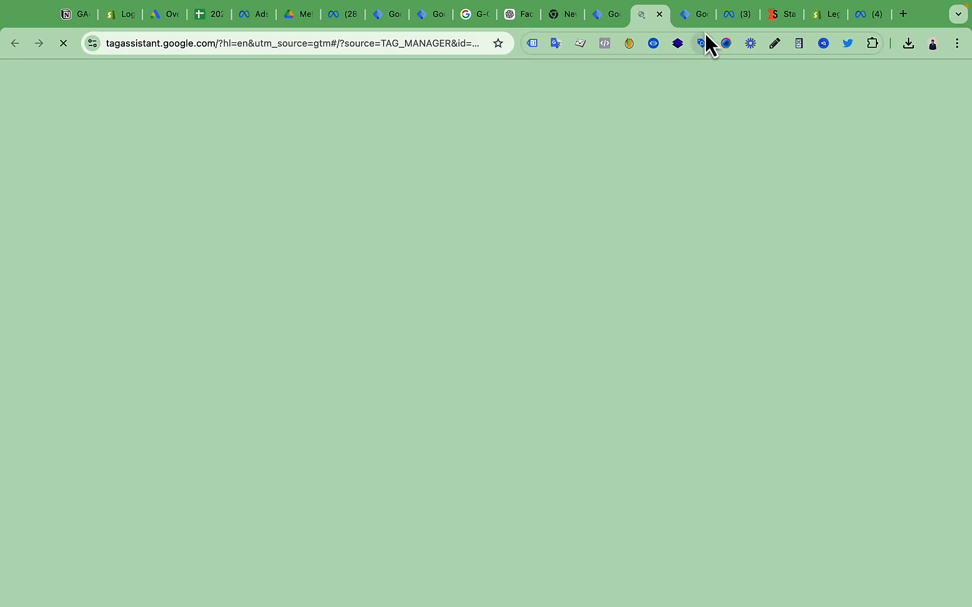
pyautogui.click(692, 16)
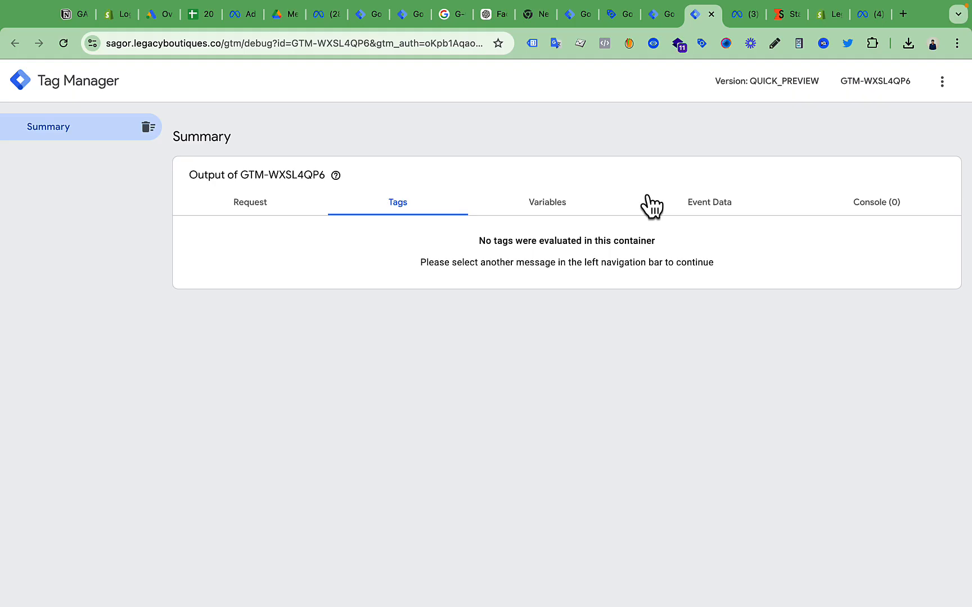
pyautogui.click(618, 17)
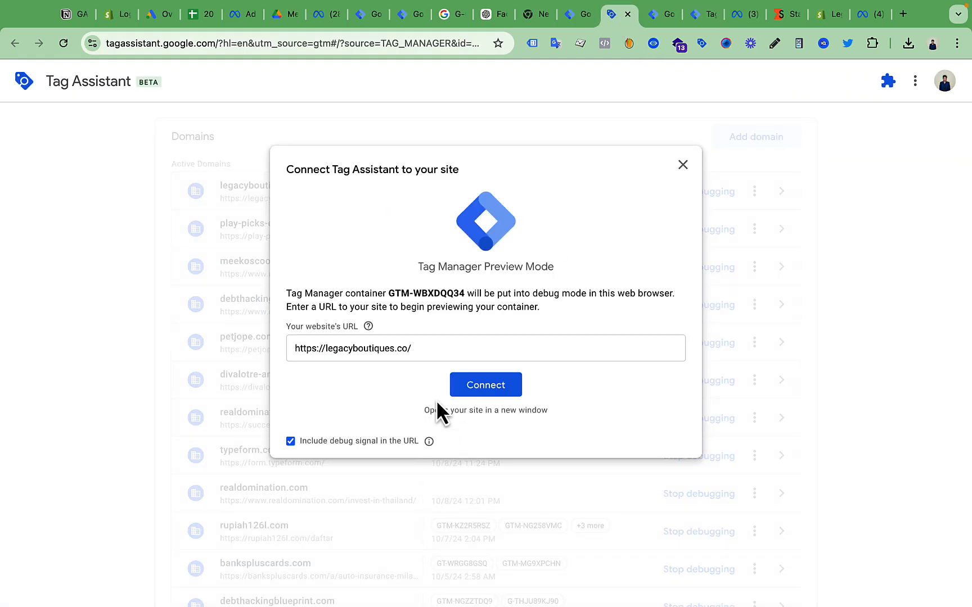
pyautogui.click(488, 394)
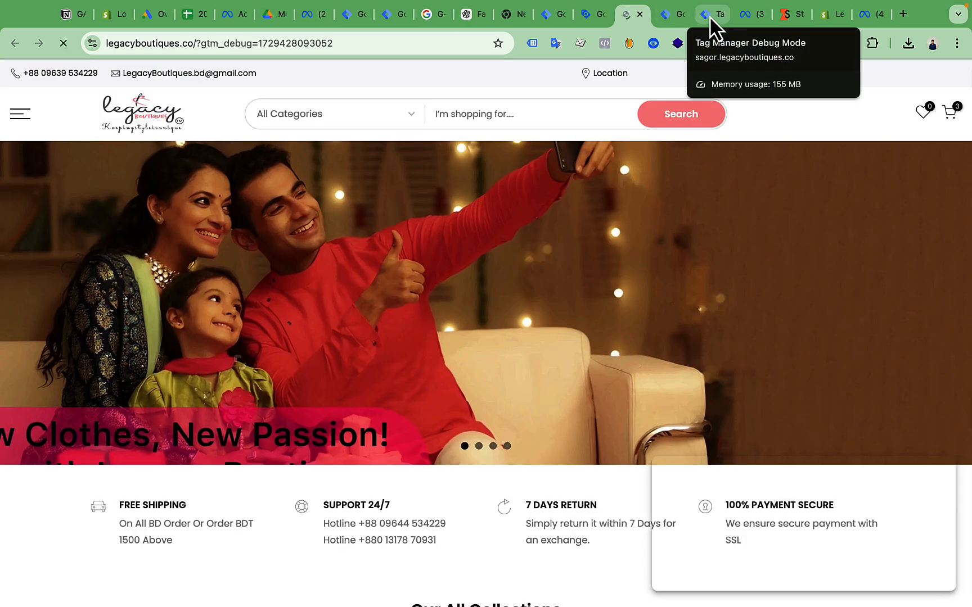
pyautogui.click(709, 15)
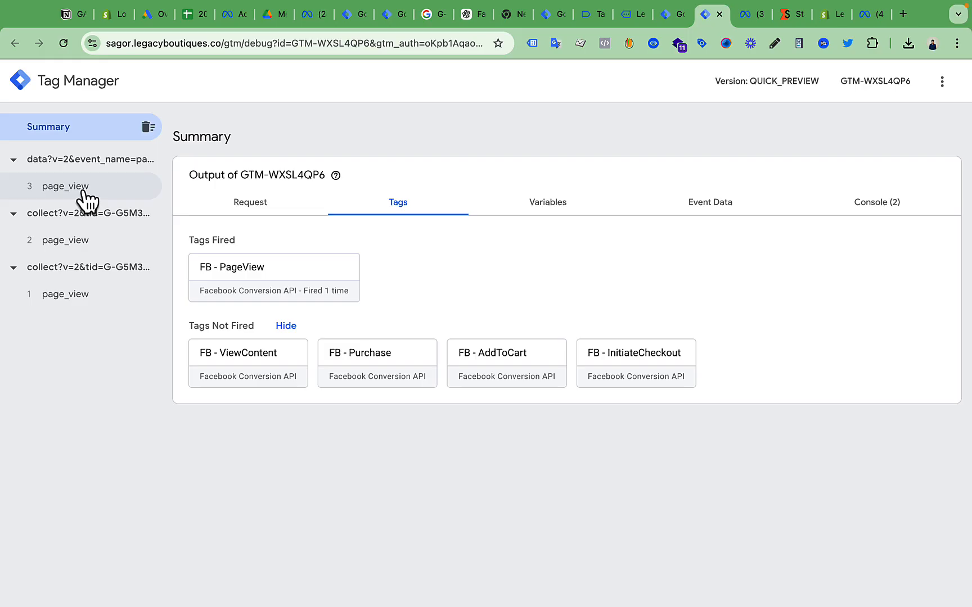
# Step: Inspect the server container's page_view event tags and requests, and check Meta Test events for Legacy Boutiques - Pixel
pyautogui.click(83, 194)
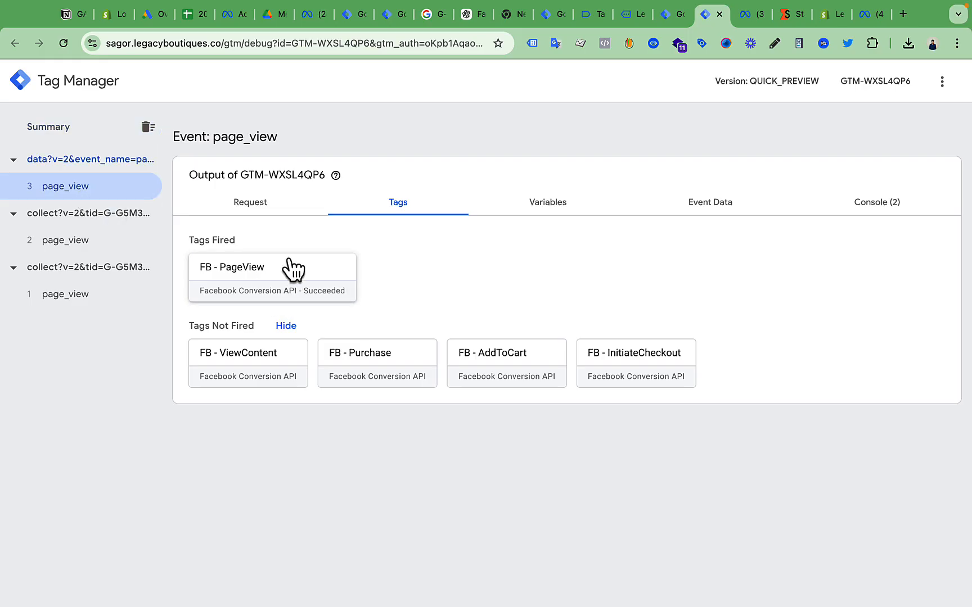
pyautogui.click(253, 205)
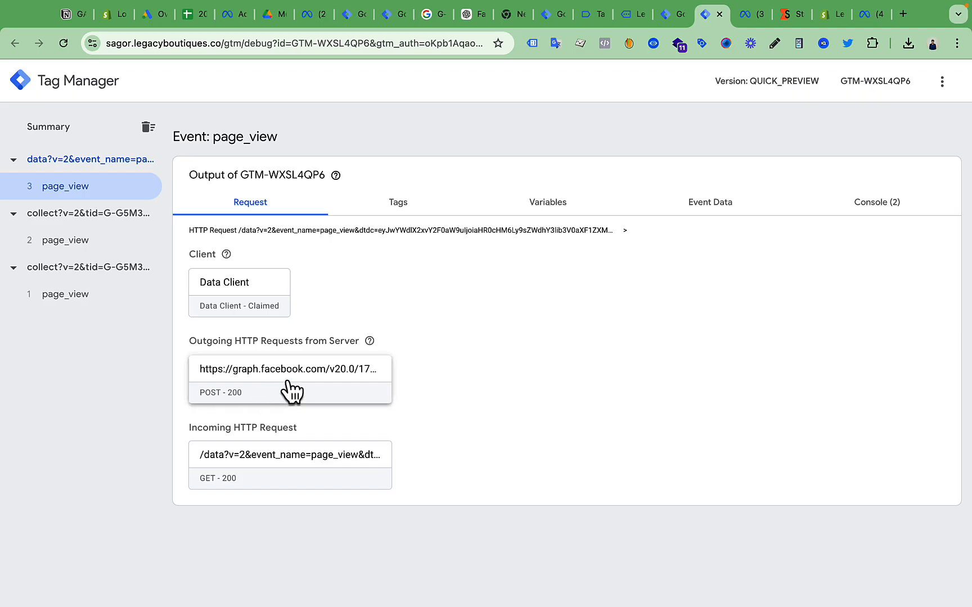
pyautogui.click(745, 21)
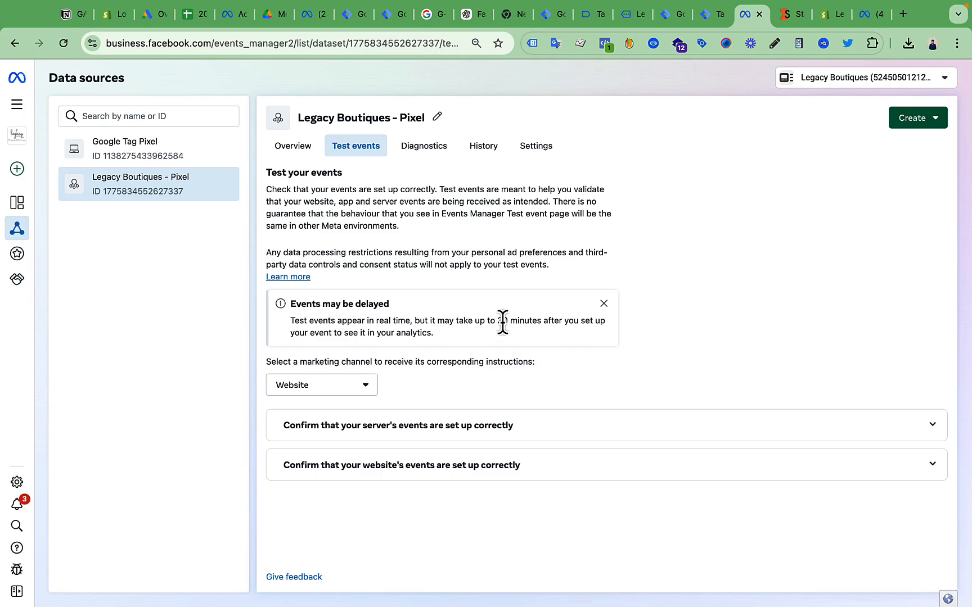
pyautogui.moveTo(497, 321); pyautogui.dragTo(531, 321)
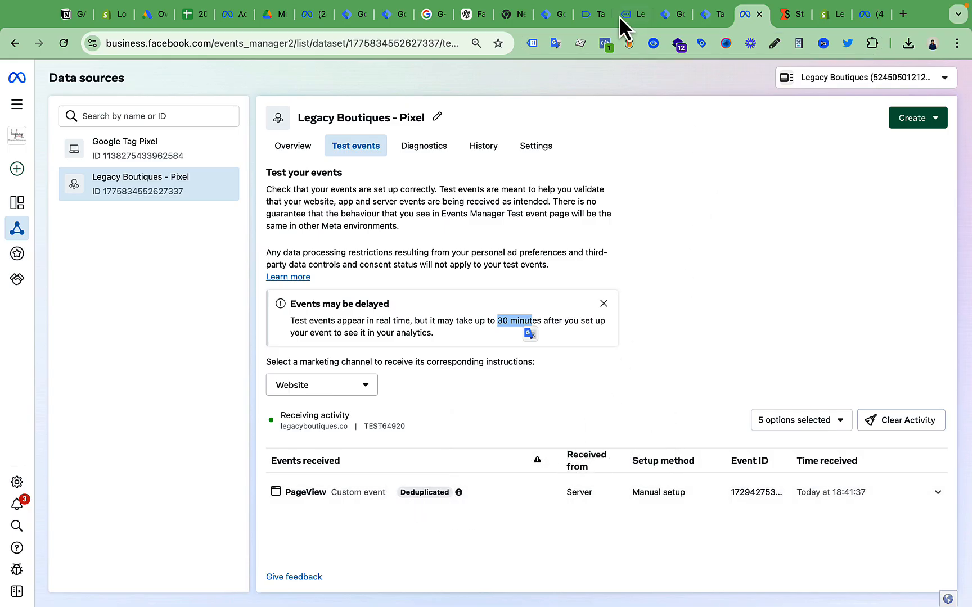
# Step: In the previewed store, open the Raglan Sleeve T-Shirt collection and its Printed Long T-Shirt For Women's Raglan Sleeve Side Pocket product page
pyautogui.click(582, 15)
pyautogui.click(517, 318)
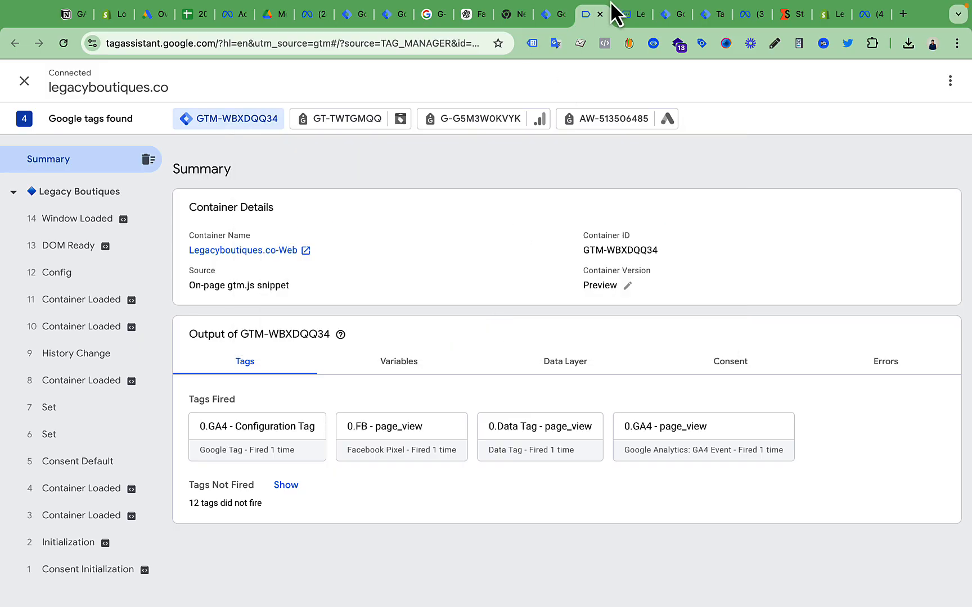
pyautogui.click(630, 29)
pyautogui.scroll(-12, 529, 387)
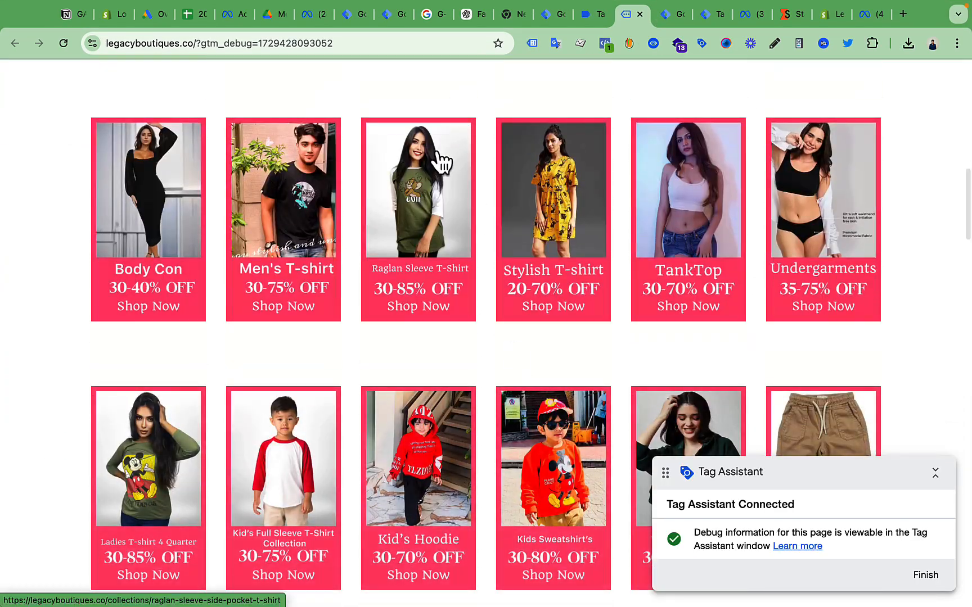
pyautogui.click(441, 163)
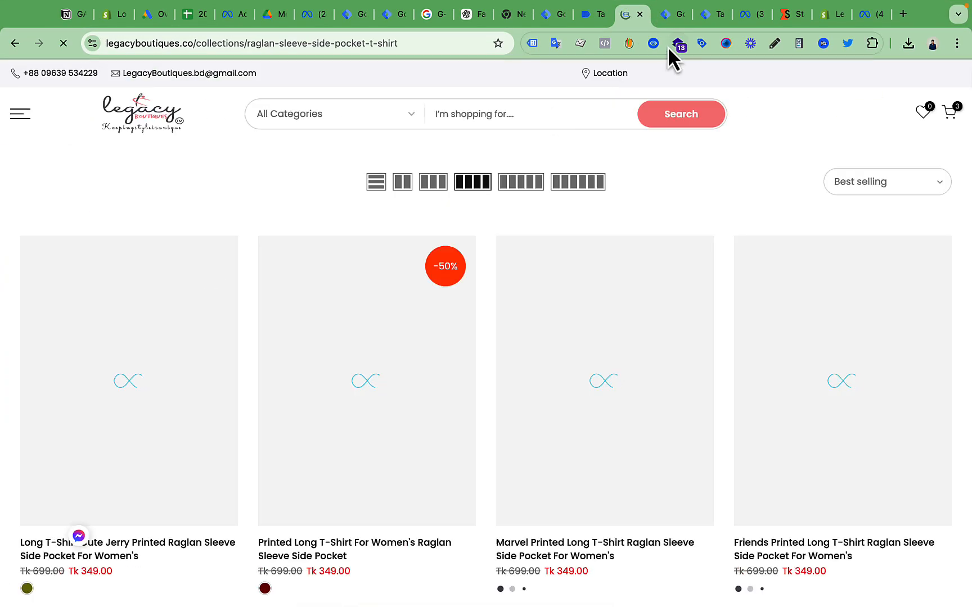
pyautogui.click(665, 16)
pyautogui.click(634, 15)
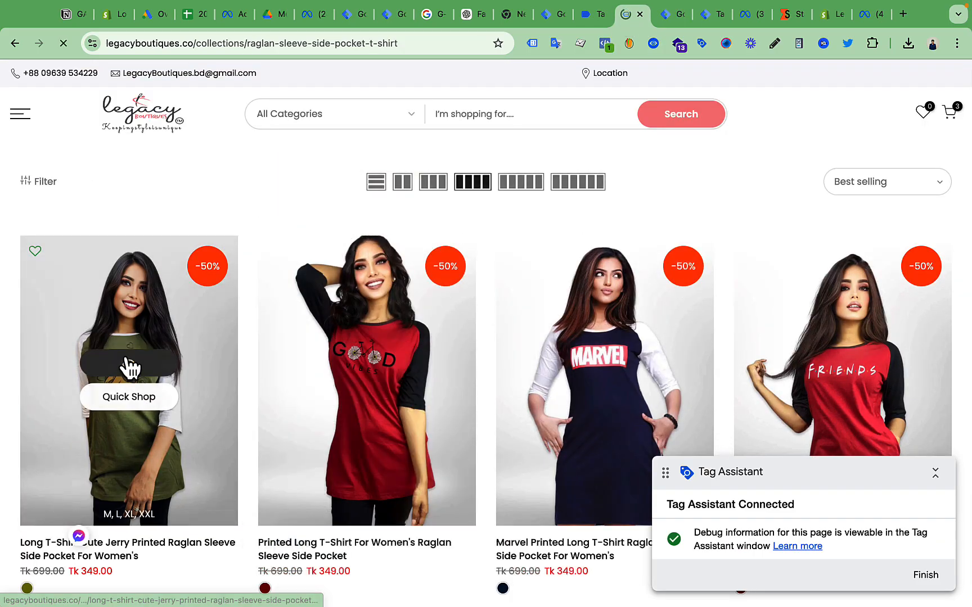
pyautogui.click(360, 289)
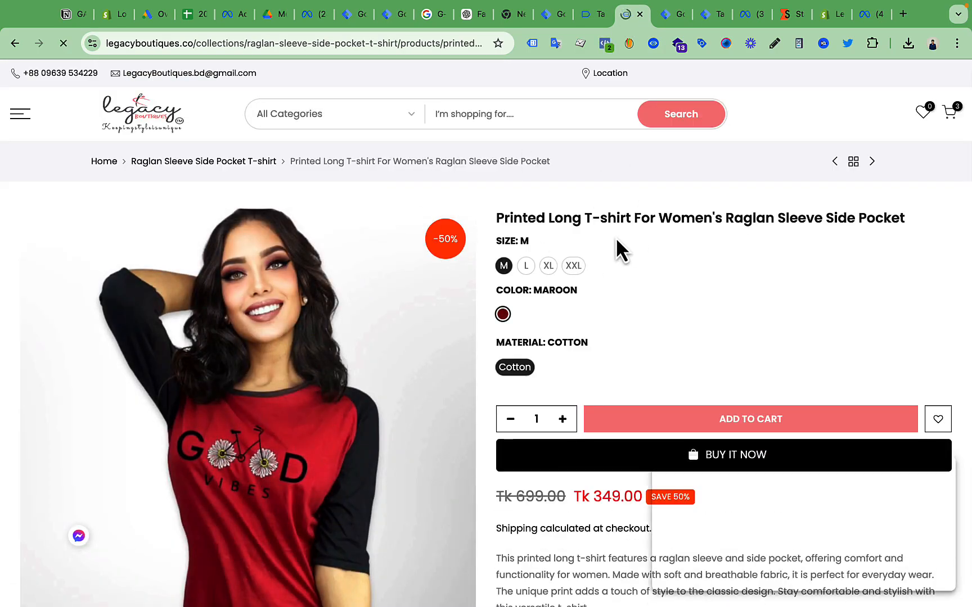
# Step: Inspect the tags fired on view_item_stape in Tag Assistant, and check Meta Test events and the server container's view_item request
pyautogui.click(590, 16)
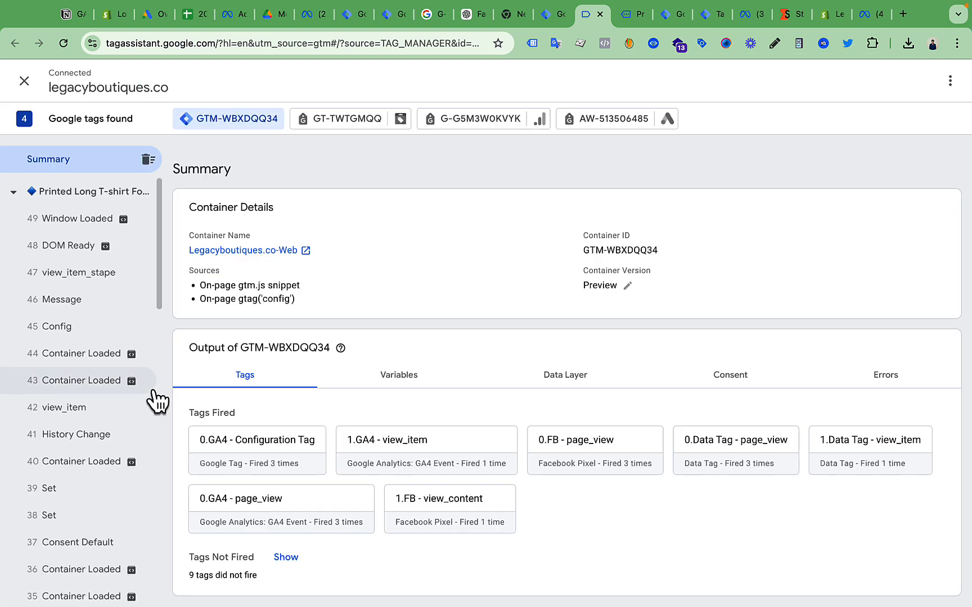
pyautogui.click(97, 274)
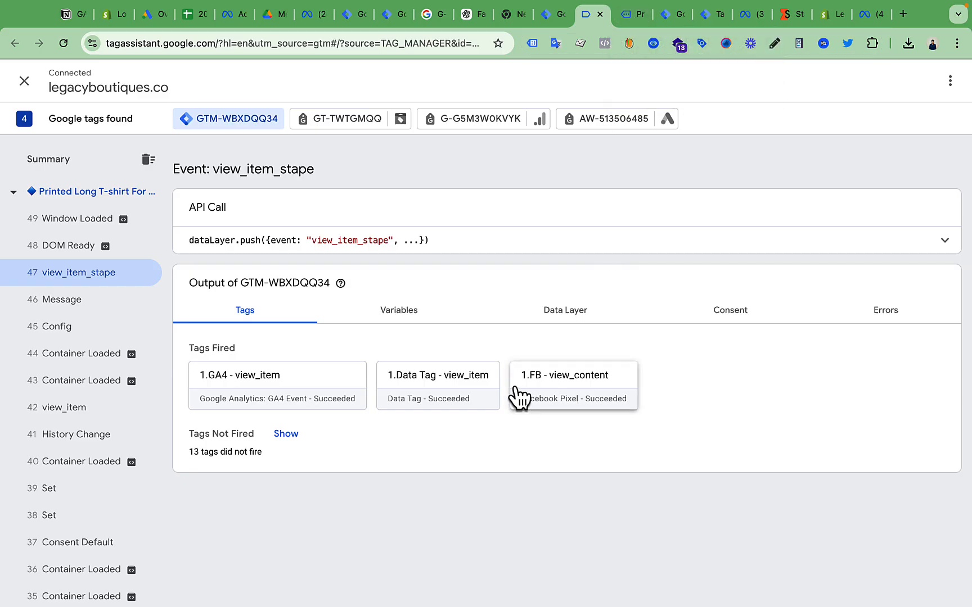
pyautogui.click(745, 14)
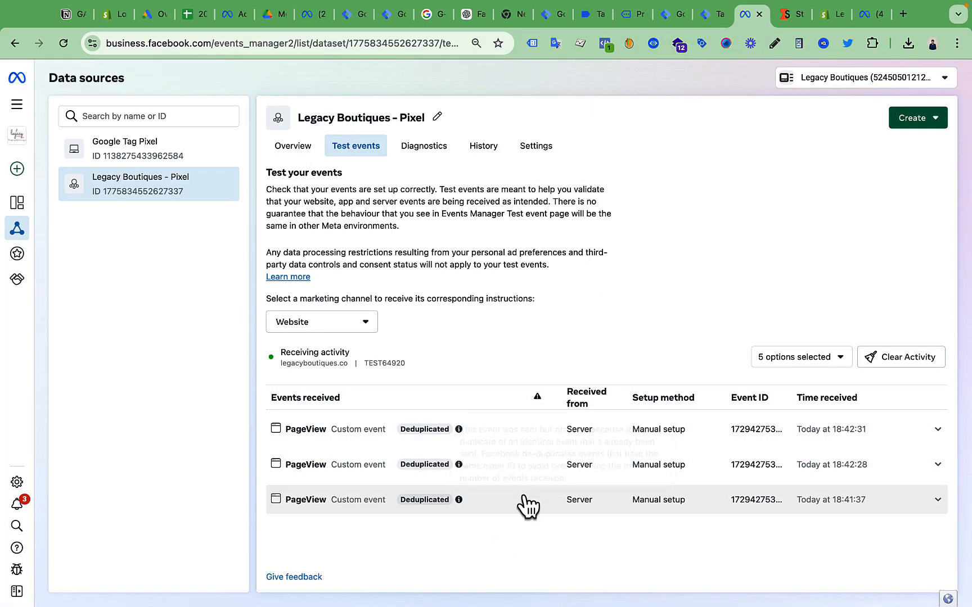
pyautogui.click(711, 17)
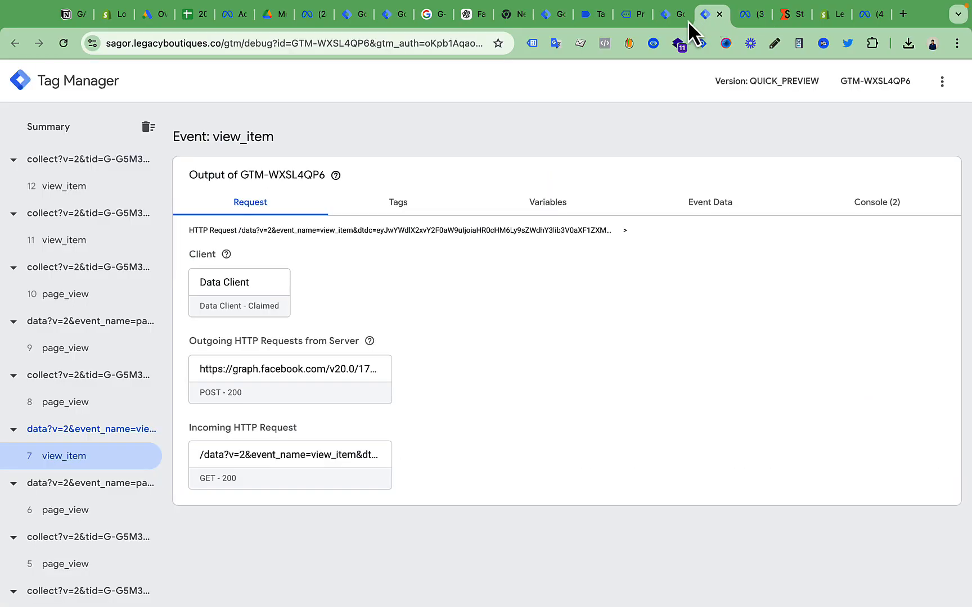
# Step: Examine the ViewContent event's parameters and event ID on the product page with Meta Pixel Helper, and recheck view_item_stape in Tag Assistant
pyautogui.click(624, 15)
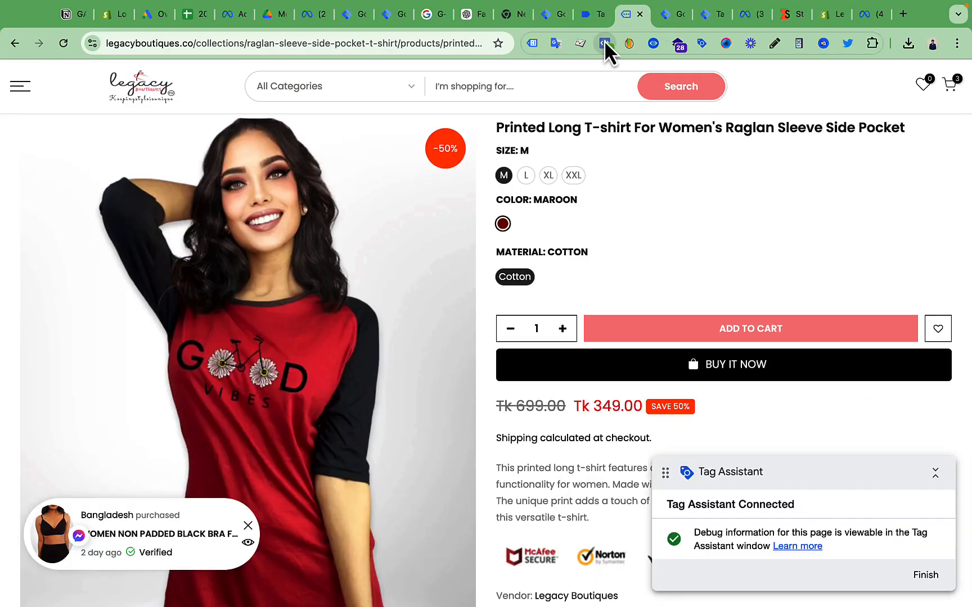
pyautogui.click(604, 43)
pyautogui.click(396, 196)
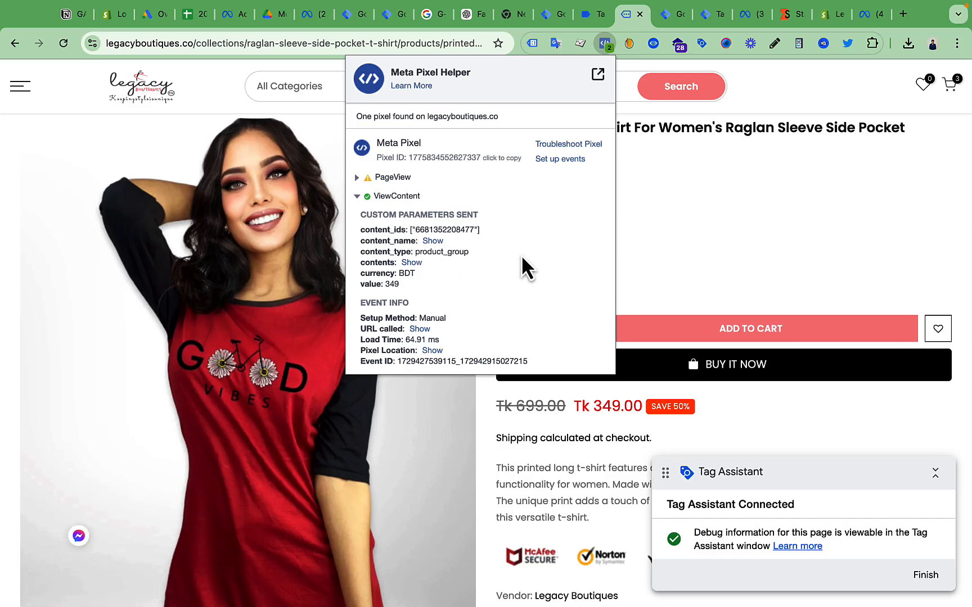
pyautogui.click(737, 186)
pyautogui.click(590, 13)
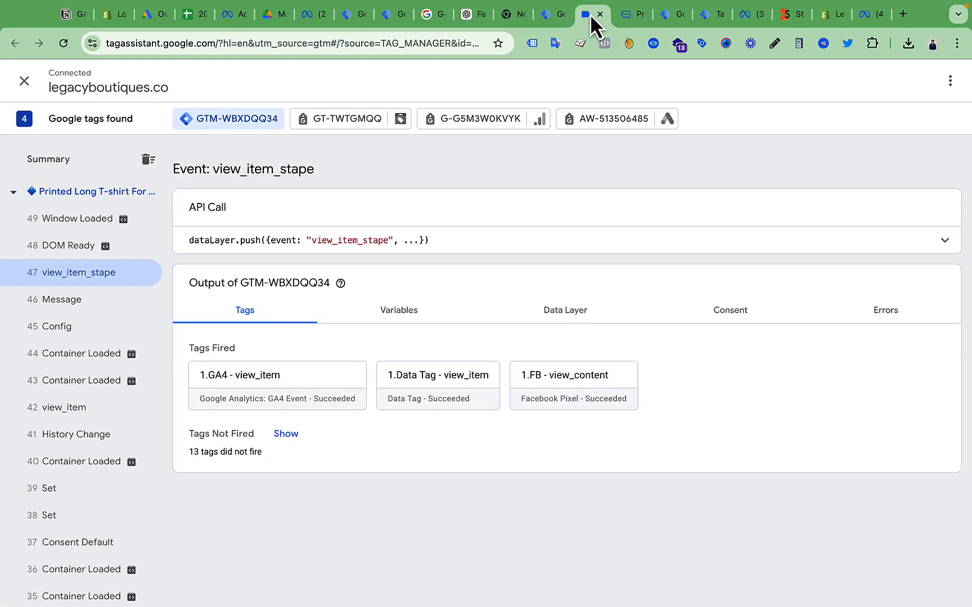
pyautogui.click(628, 14)
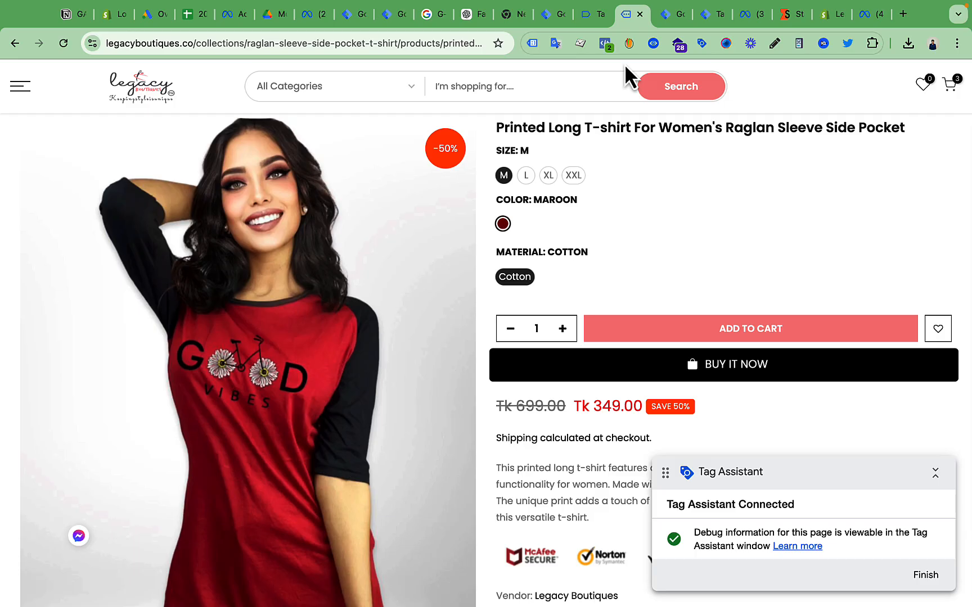
# Step: Add one M / Maroon / Cotton Printed Long T-shirt to the cart and expand the AddToCart event in Meta Pixel Helper
pyautogui.click(723, 334)
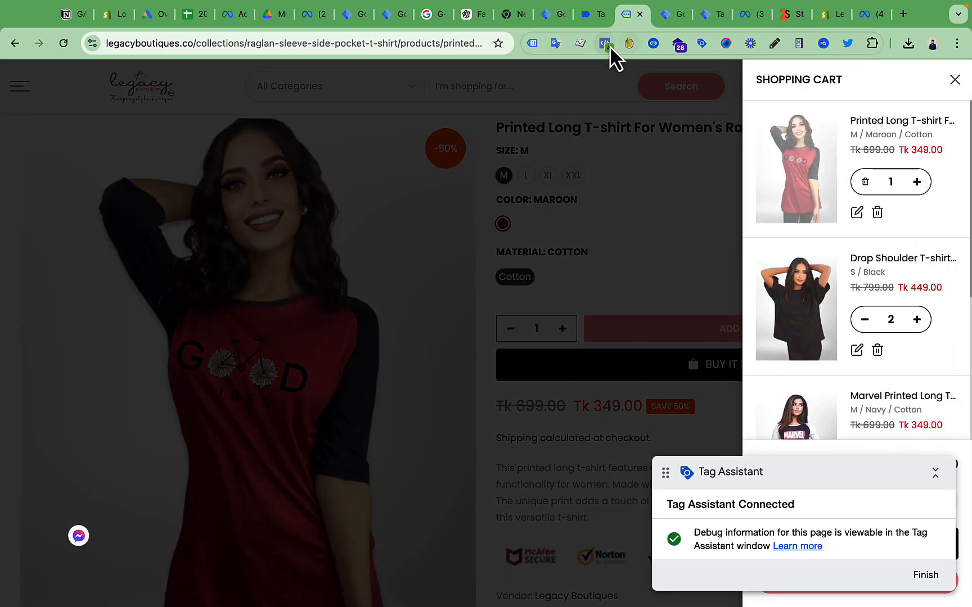
pyautogui.click(605, 43)
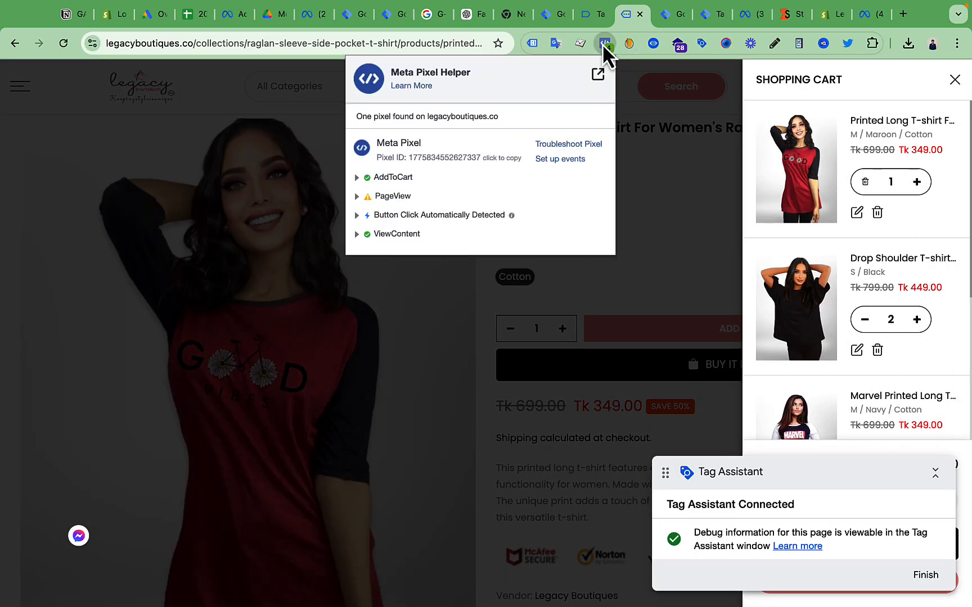
pyautogui.click(378, 178)
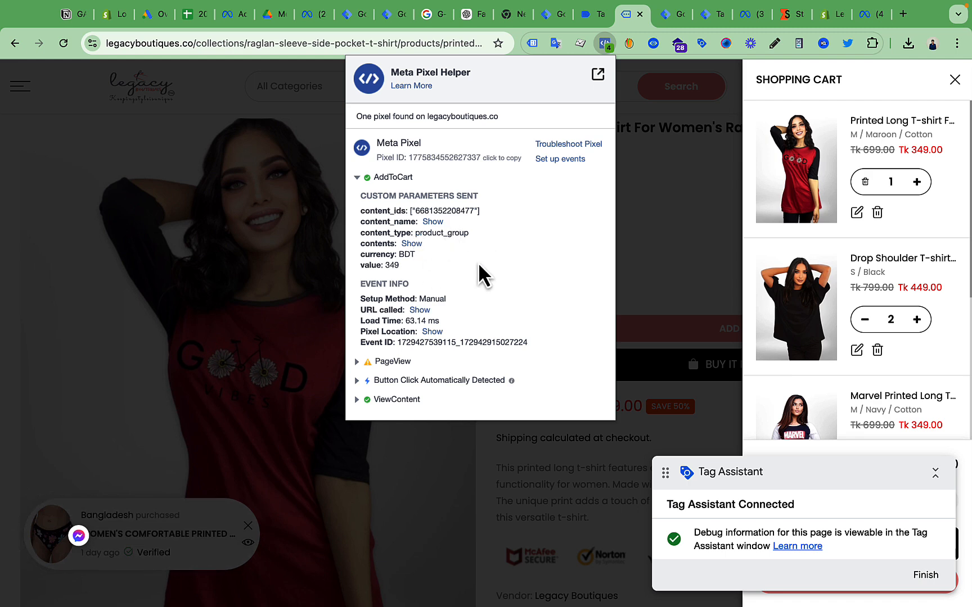
# Step: Inspect the web container tags fired on the add_to_cart_stape event in Tag Assistant
pyautogui.click(585, 17)
pyautogui.click(584, 17)
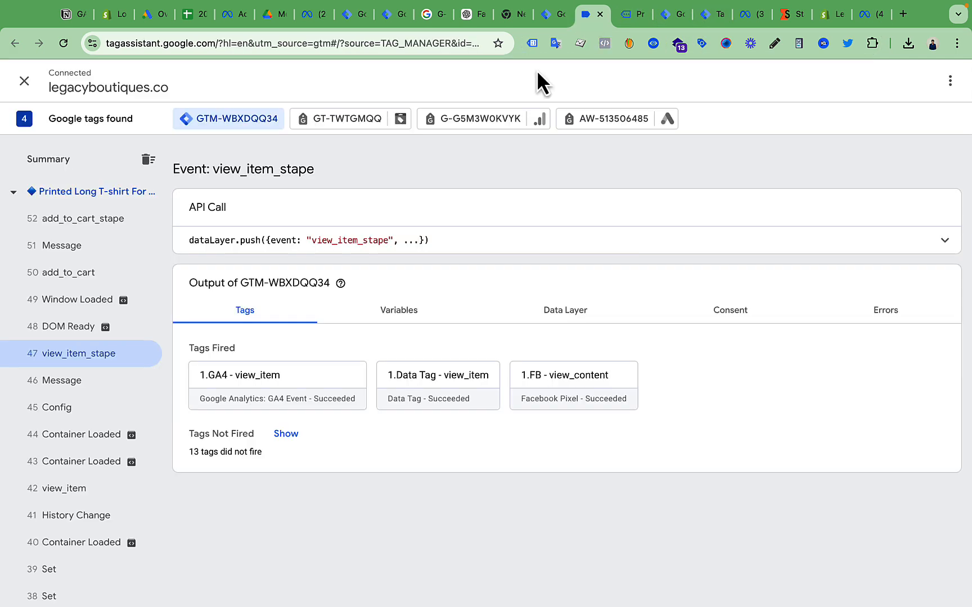
pyautogui.click(85, 219)
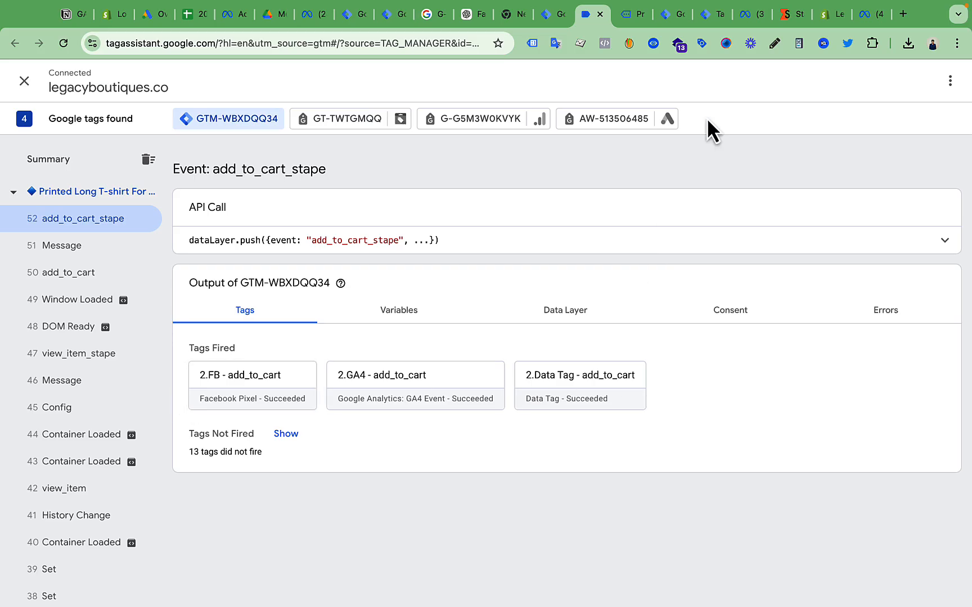
# Step: In Meta Test events, examine the server's Add to cart event with its event ID and full parameter list
pyautogui.click(746, 15)
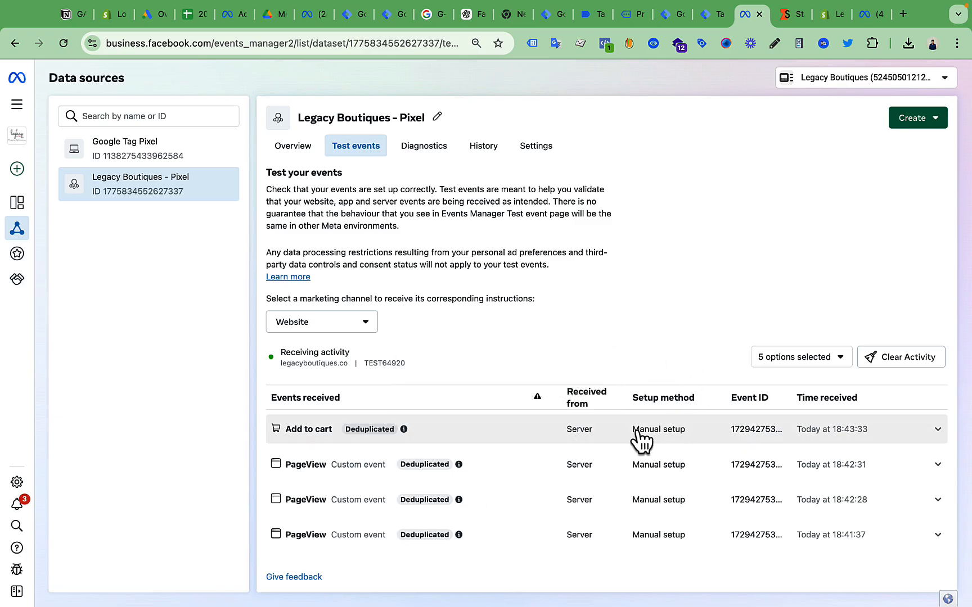
pyautogui.click(479, 445)
pyautogui.scroll(-5, 472, 444)
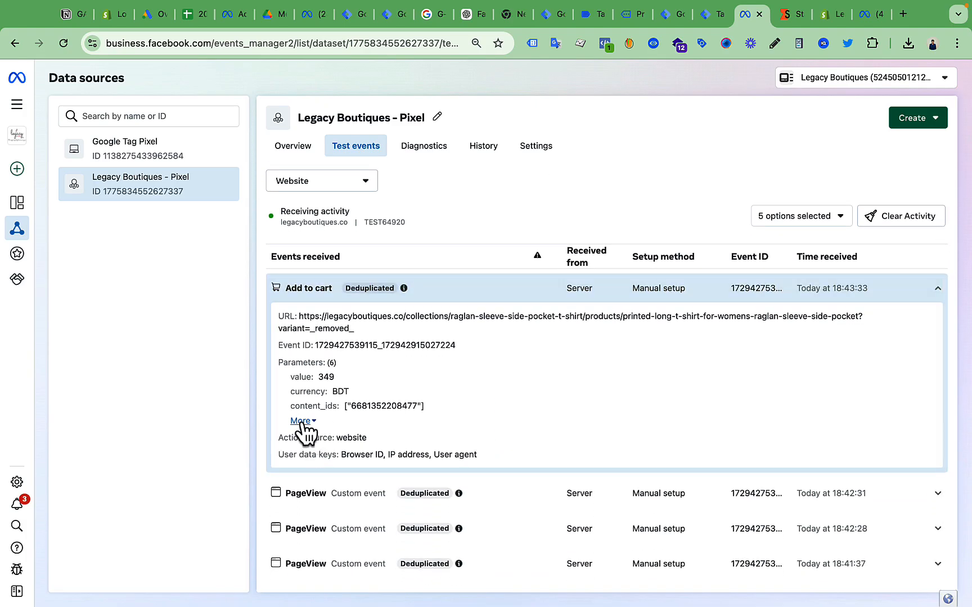
pyautogui.click(301, 422)
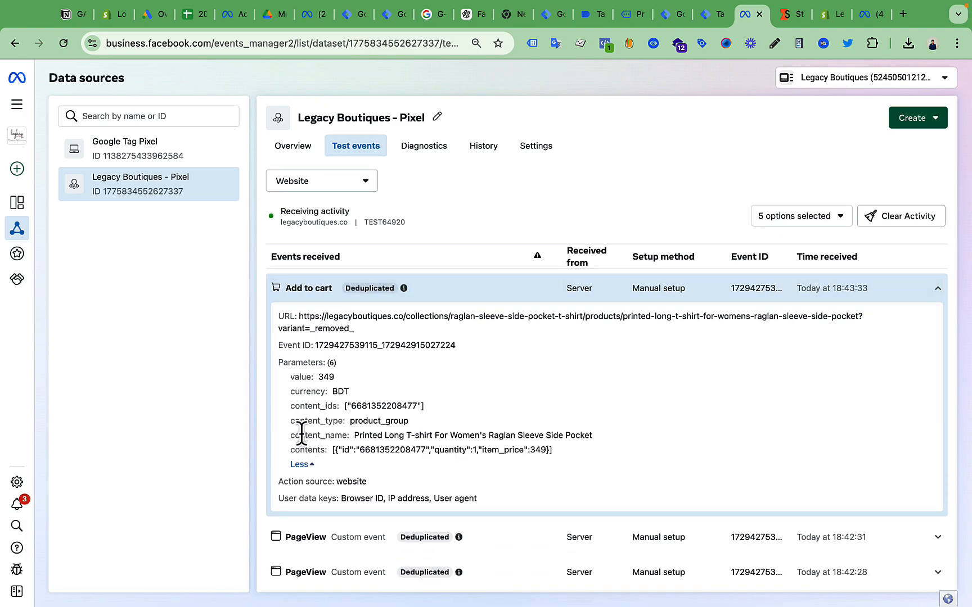
pyautogui.click(501, 296)
# Step: Move the Tag Assistant box clear of the shopping cart, proceed to checkout, and check Tag Assistant and Meta Test events for the checkout event
pyautogui.click(626, 20)
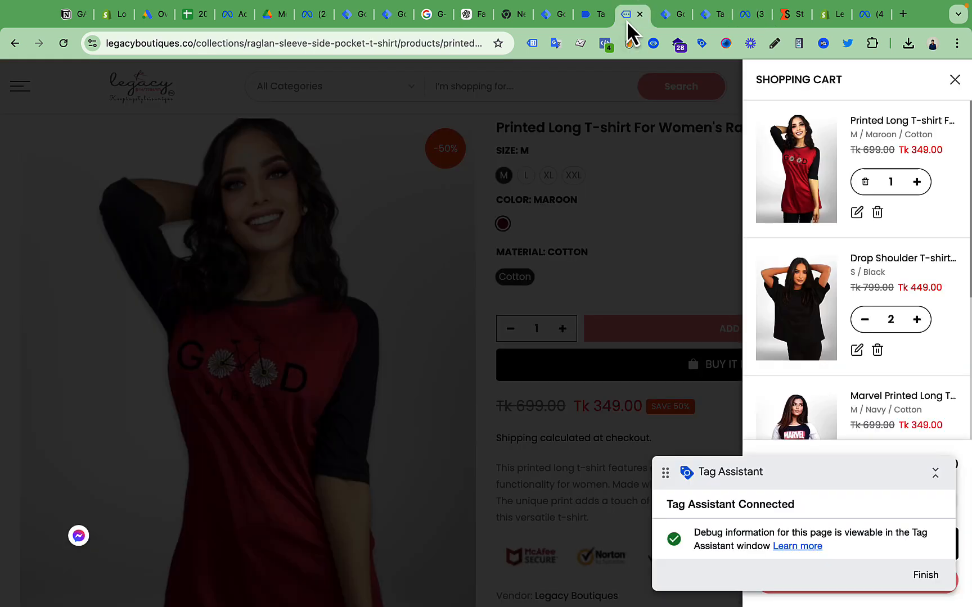
pyautogui.moveTo(852, 473); pyautogui.dragTo(455, 471)
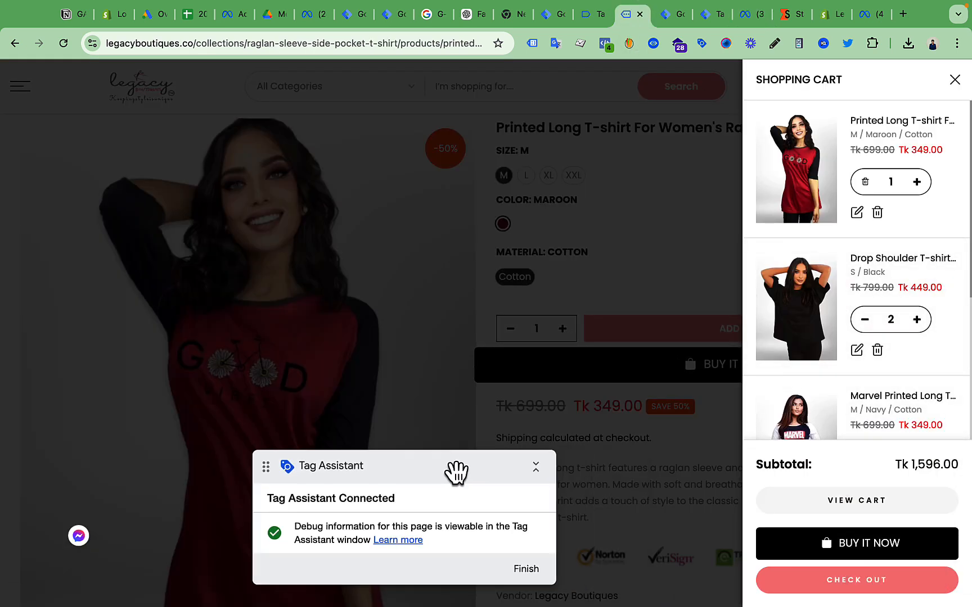
pyautogui.click(861, 583)
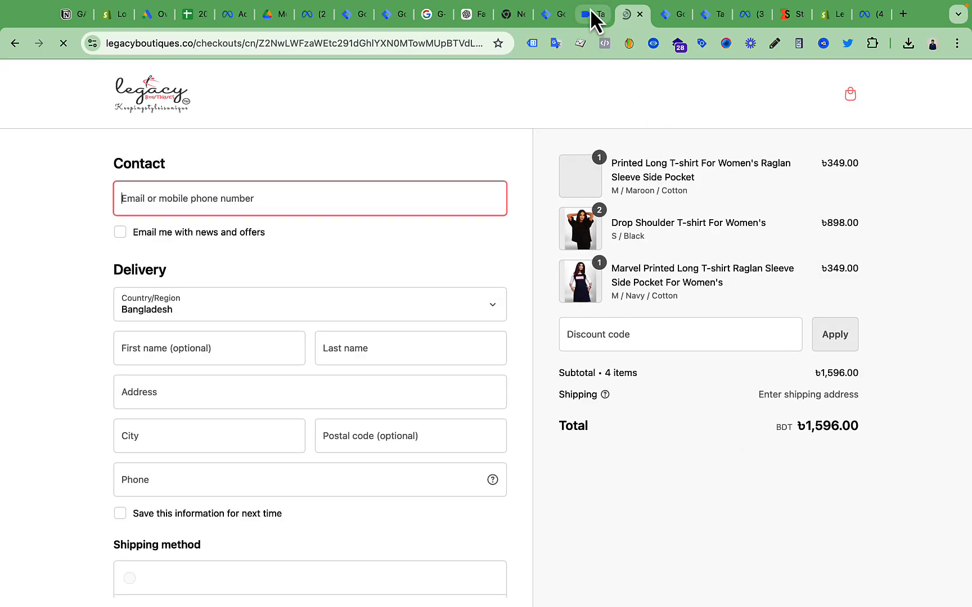
pyautogui.click(591, 16)
pyautogui.click(631, 18)
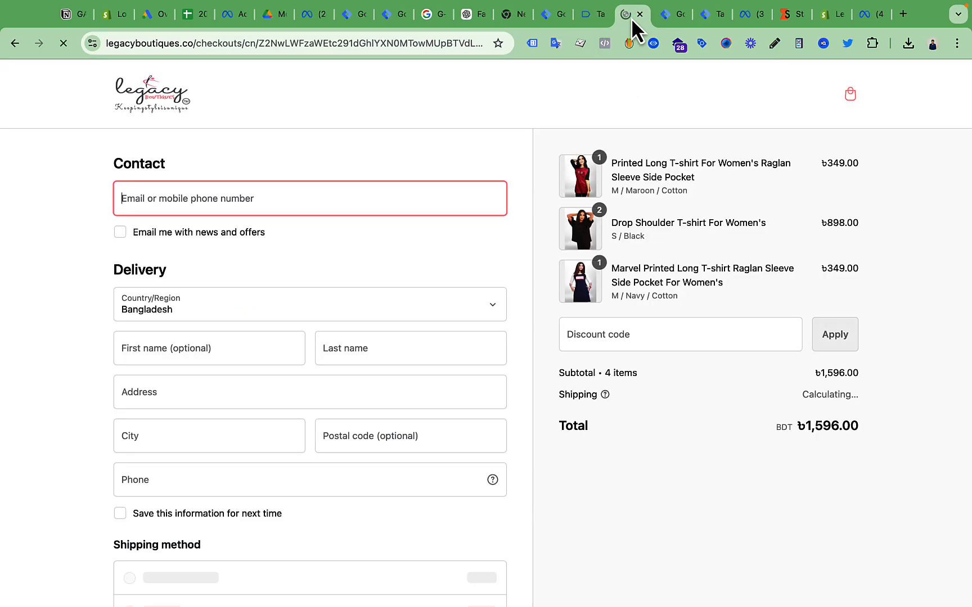
pyautogui.click(587, 15)
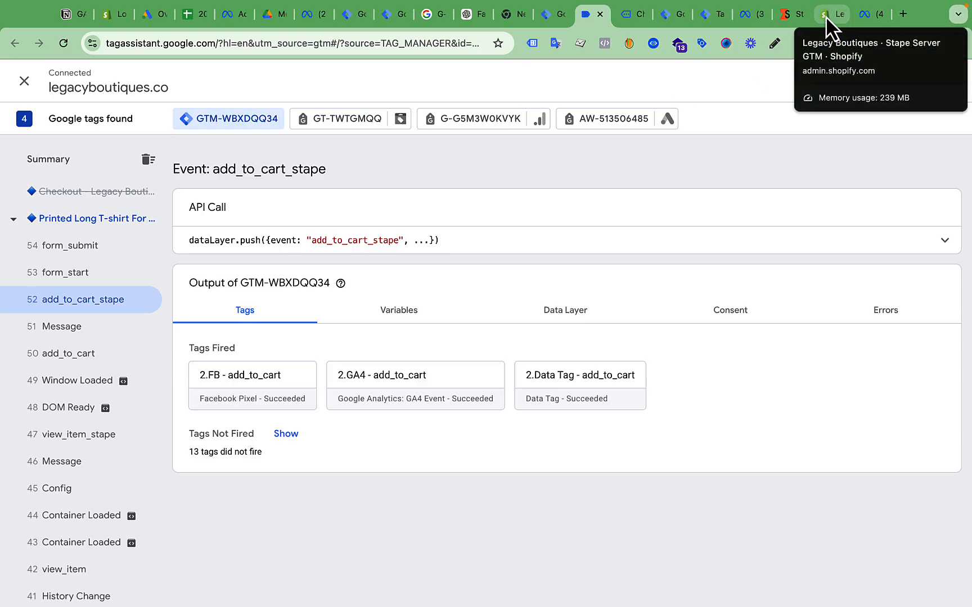
pyautogui.click(749, 17)
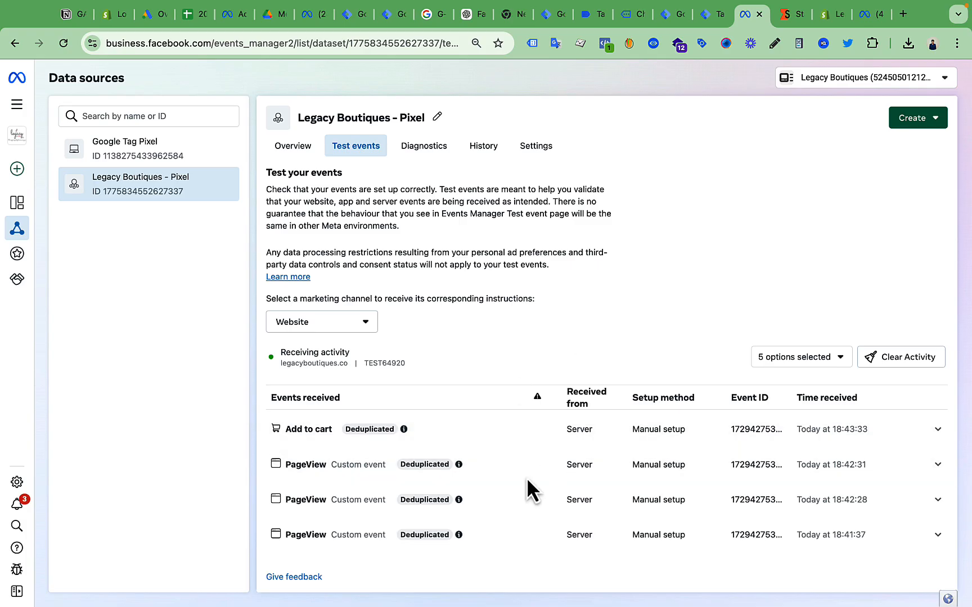
# Step: In Shopify's Stape Server GTM app, review the Generate settings for the web GTM script, custom domain, custom loader and Cookie Keeper
pyautogui.click(788, 18)
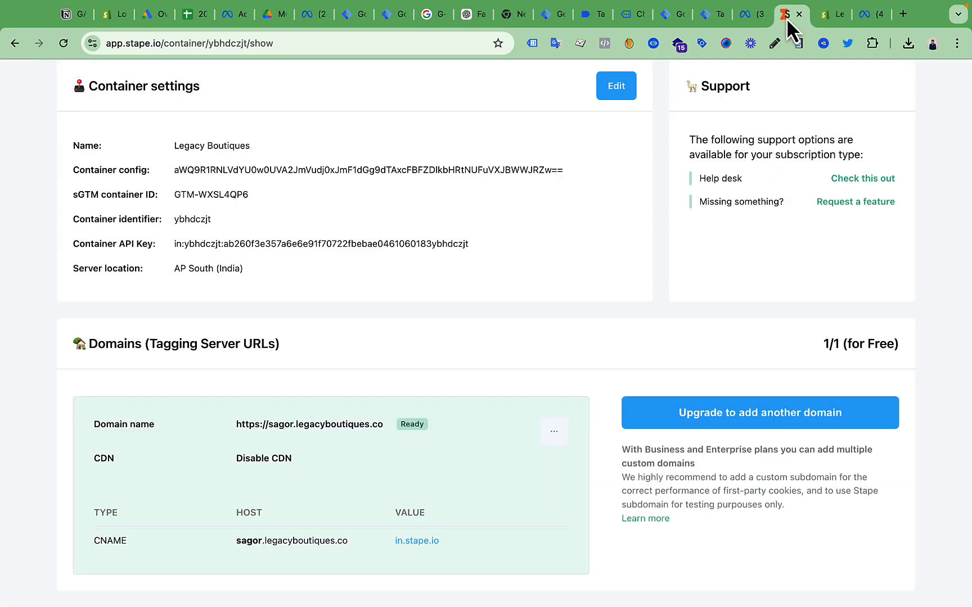
pyautogui.click(830, 20)
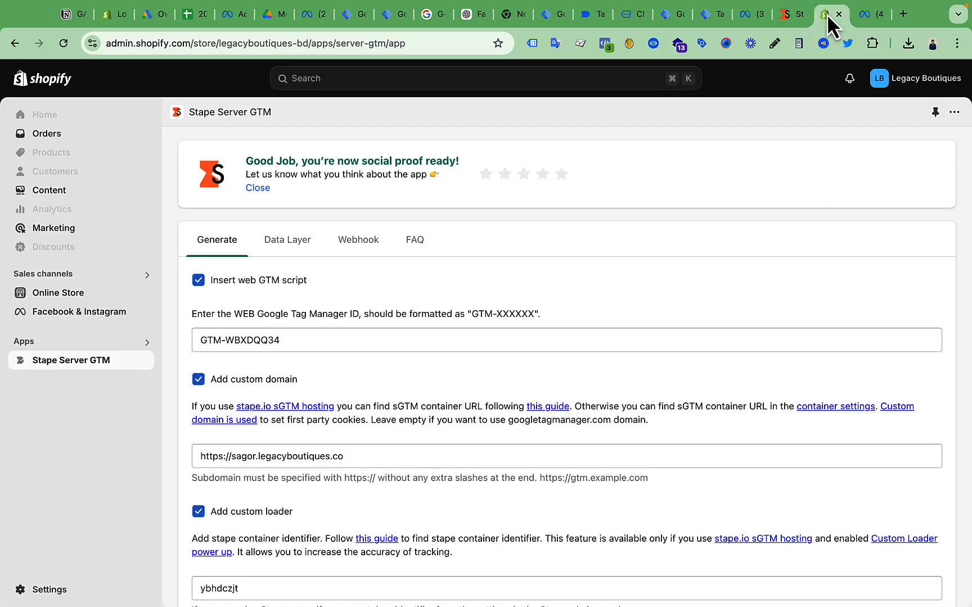
pyautogui.scroll(-7, 393, 365)
pyautogui.scroll(7, 393, 364)
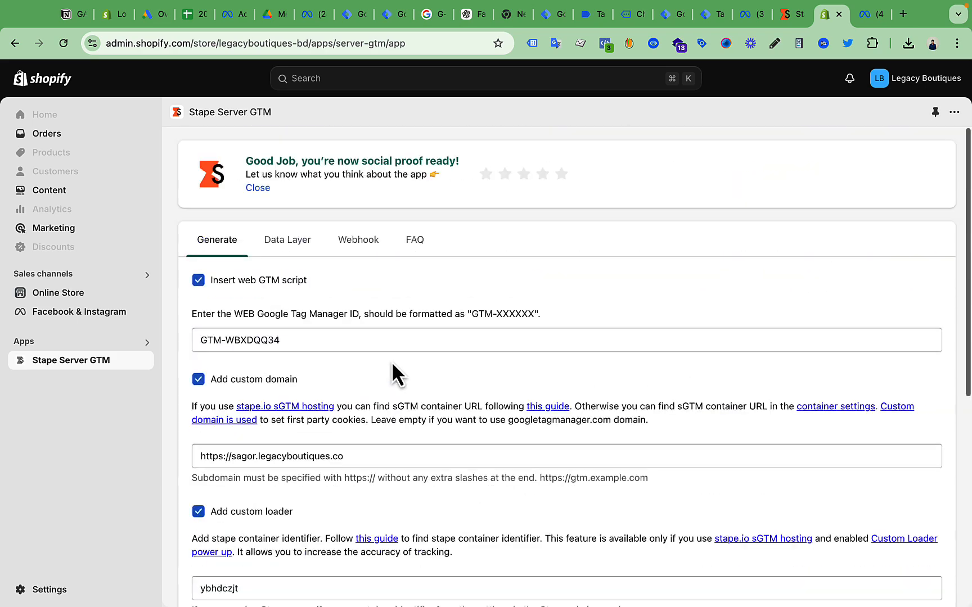
pyautogui.scroll(-7, 361, 470)
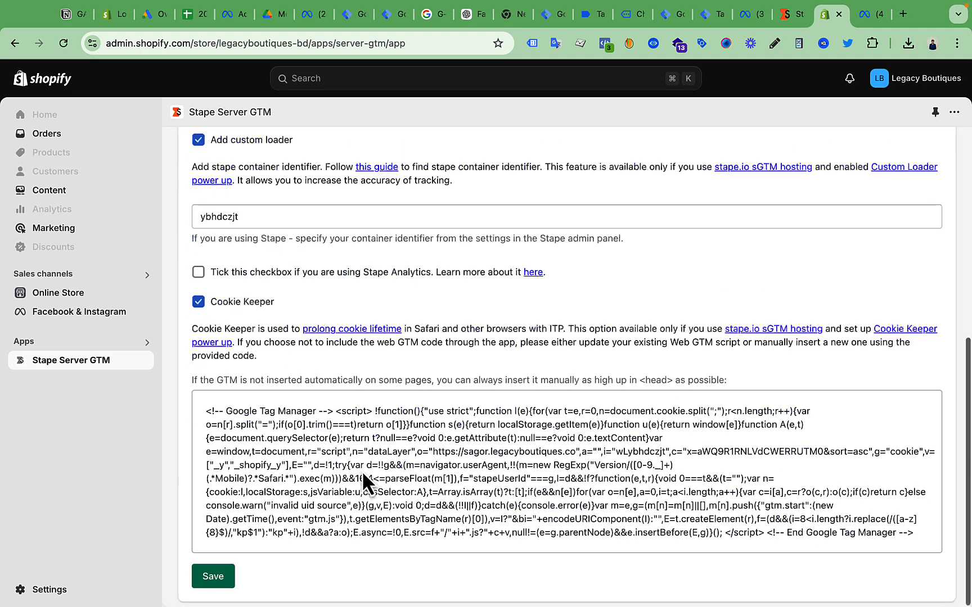
pyautogui.scroll(7, 361, 471)
# Step: Open the Stape Server GTM Data Layer settings, highlight the checkout tracking instructions, and copy the custom pixel code
pyautogui.click(286, 254)
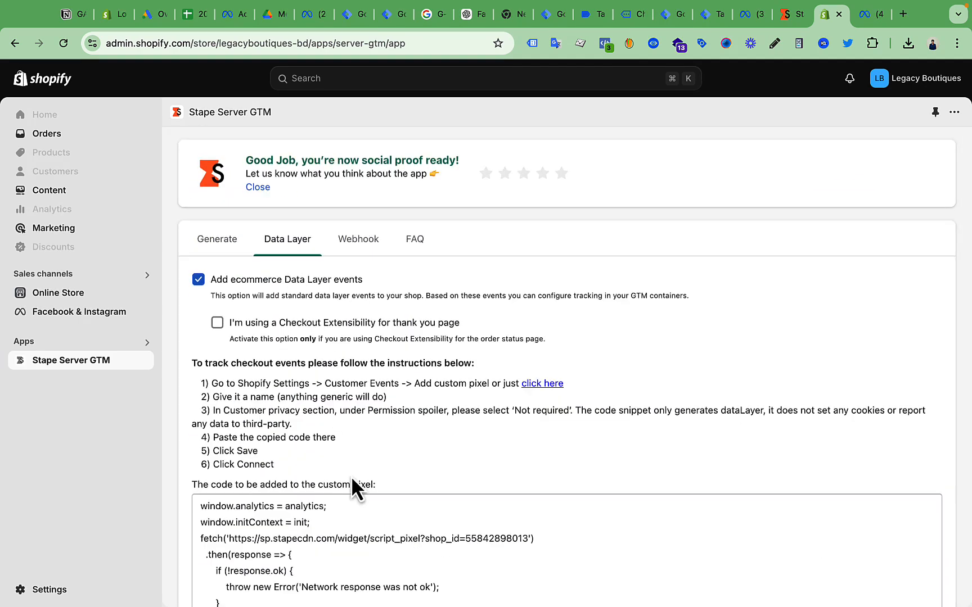
pyautogui.scroll(-3, 350, 475)
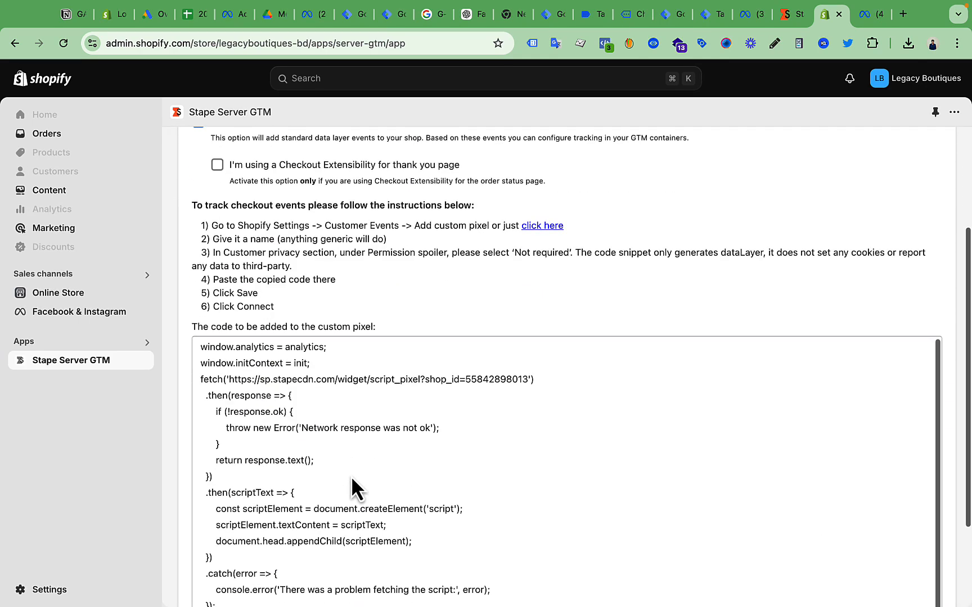
pyautogui.doubleClick(259, 204)
pyautogui.doubleClick(295, 205)
pyautogui.click(352, 207)
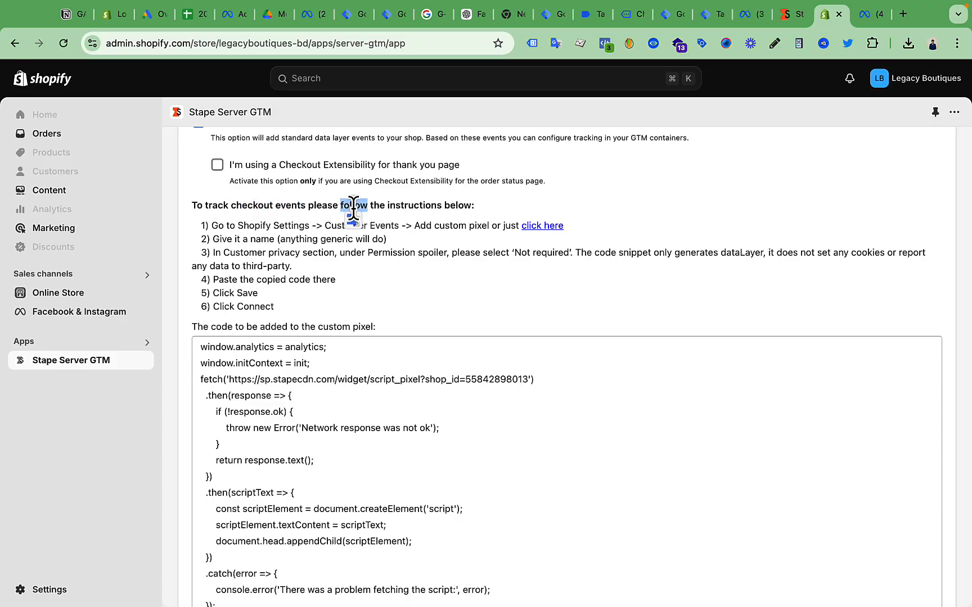
pyautogui.tripleClick(416, 206)
pyautogui.scroll(-3, 354, 433)
pyautogui.click(242, 513)
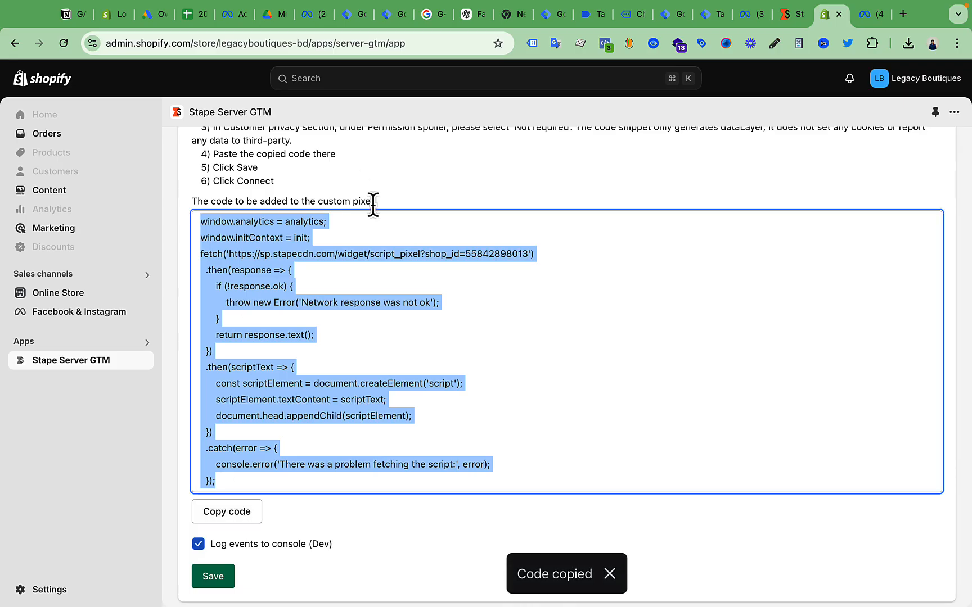
# Step: Highlight Customer Events in the instructions, follow their link to Shopify's Customer events settings, and close the settings page
pyautogui.scroll(5, 379, 317)
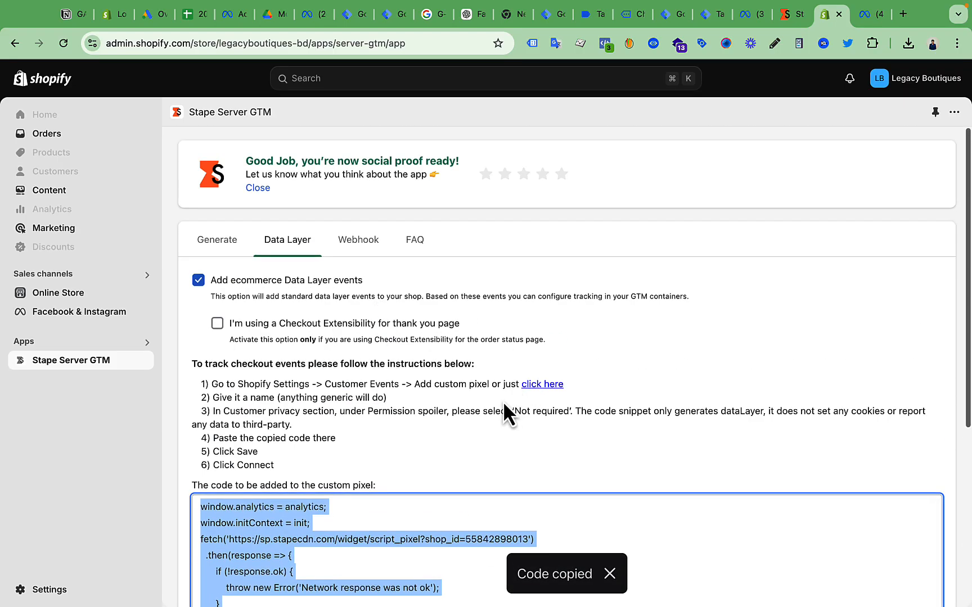
pyautogui.moveTo(326, 384); pyautogui.dragTo(401, 382)
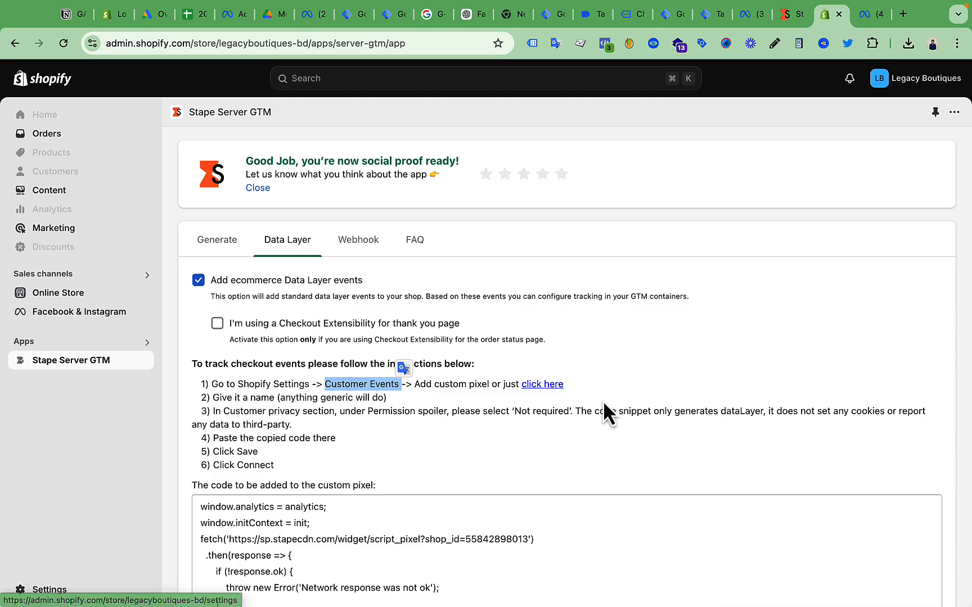
pyautogui.click(590, 377)
pyautogui.click(538, 387)
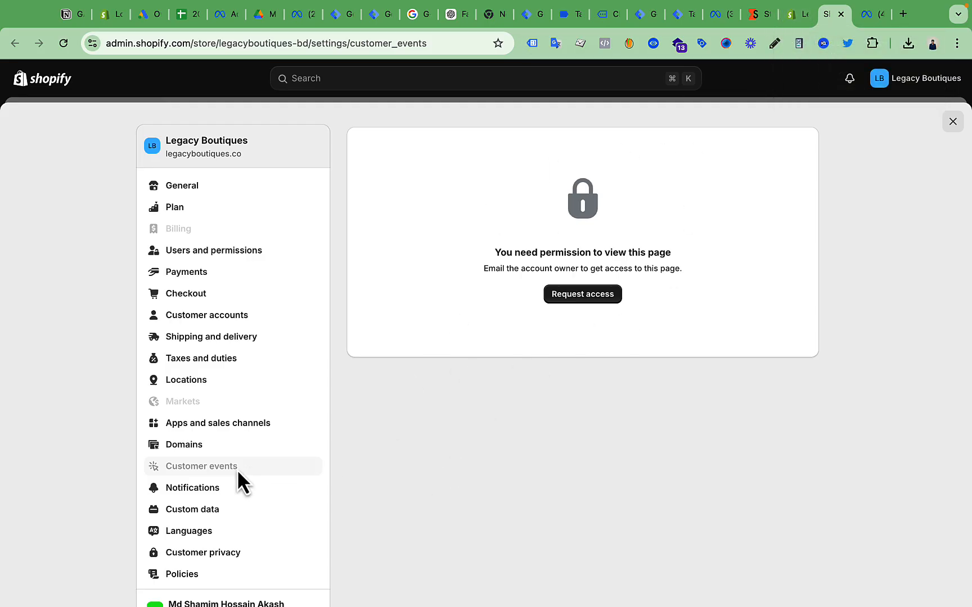
pyautogui.click(950, 122)
pyautogui.click(564, 15)
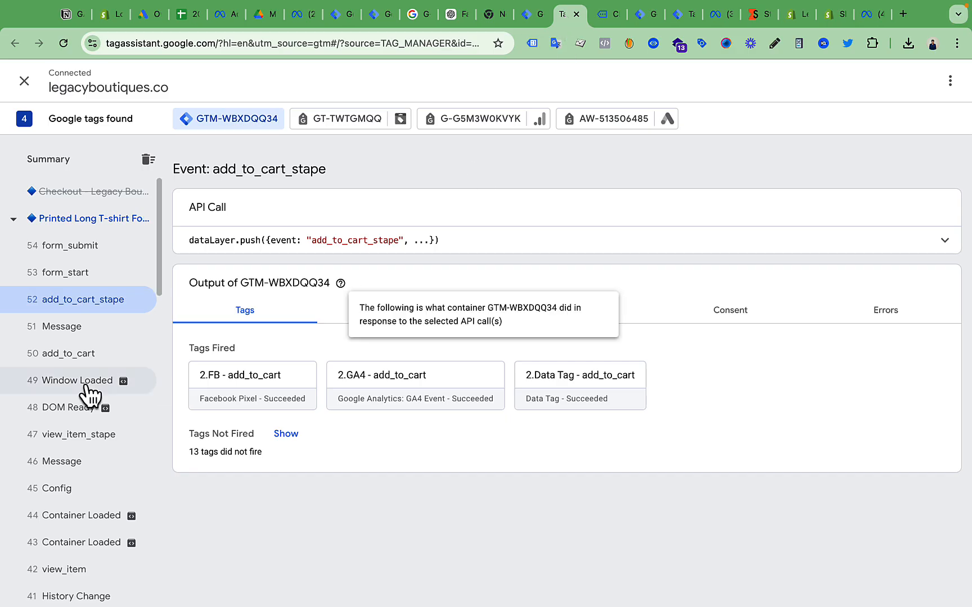
pyautogui.click(709, 15)
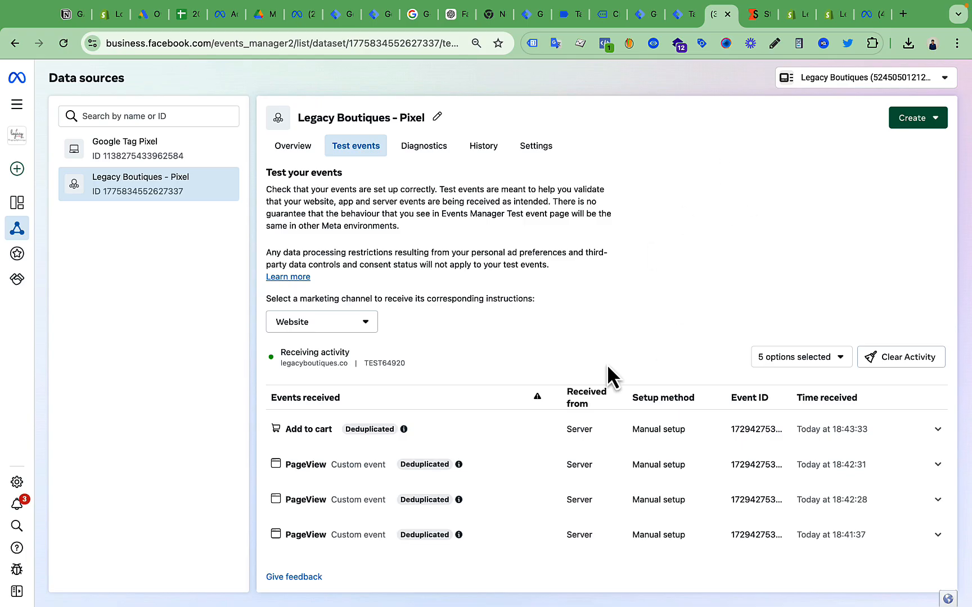
pyautogui.click(789, 14)
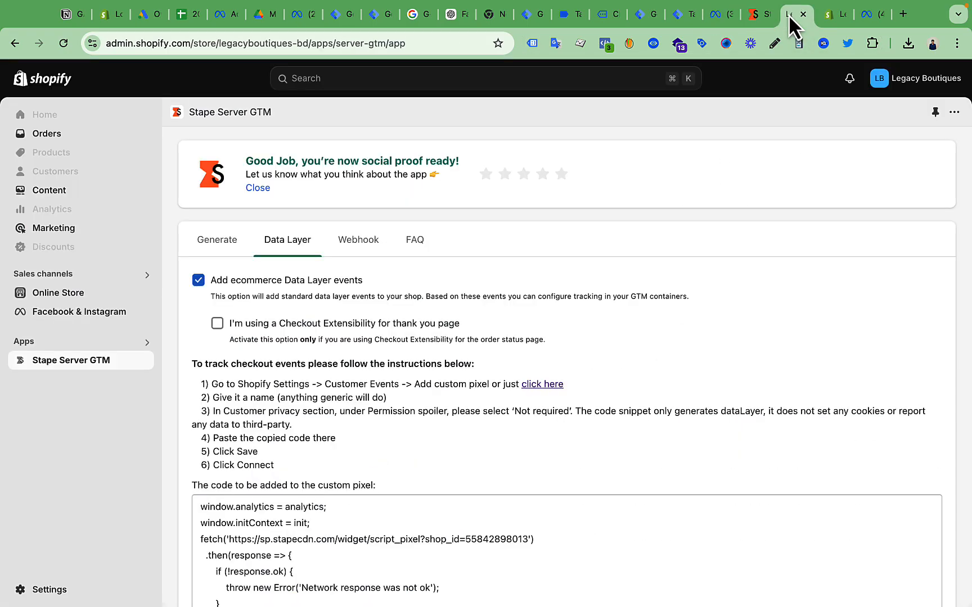
pyautogui.click(821, 17)
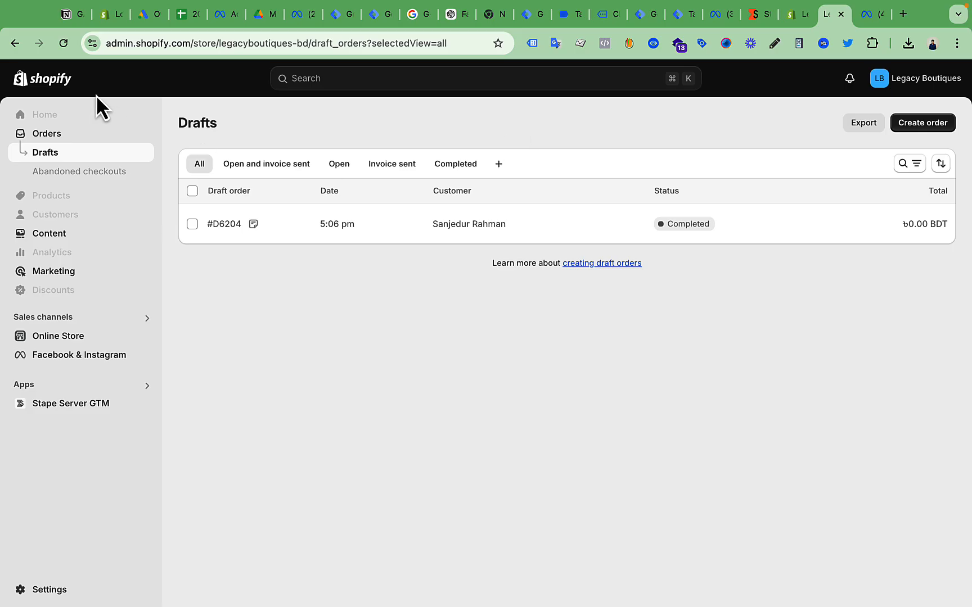
pyautogui.click(107, 13)
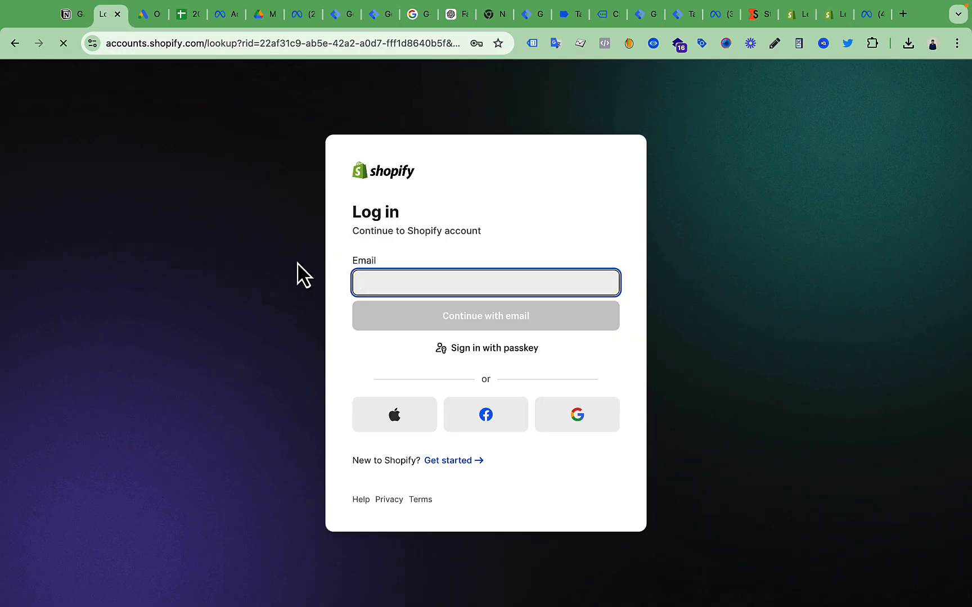
# Step: Return to the Stape Server GTM Data Layer instructions and copy the custom pixel code again
pyautogui.click(794, 13)
pyautogui.scroll(-5, 642, 223)
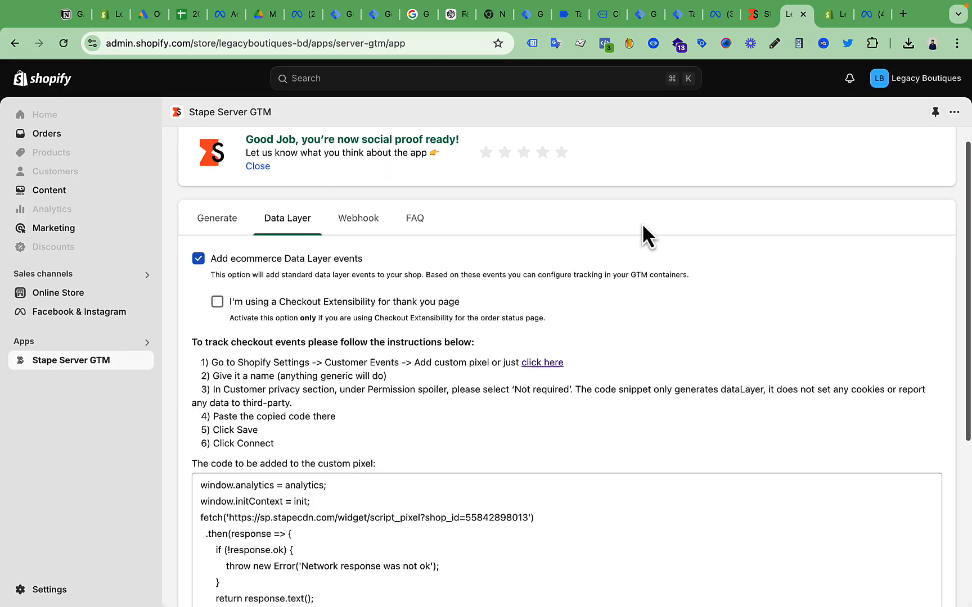
pyautogui.scroll(5, 637, 310)
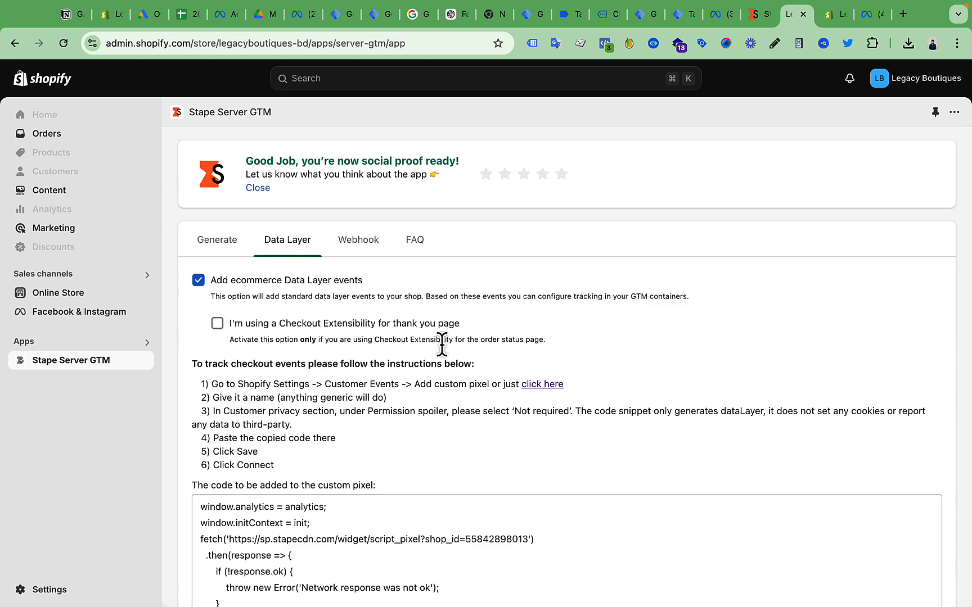
pyautogui.scroll(-5, 442, 344)
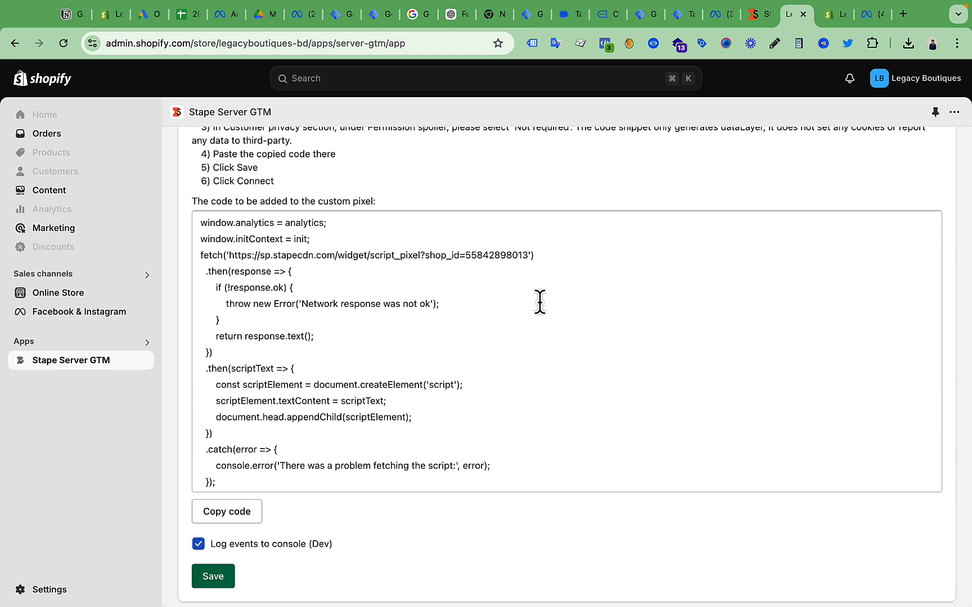
pyautogui.click(230, 513)
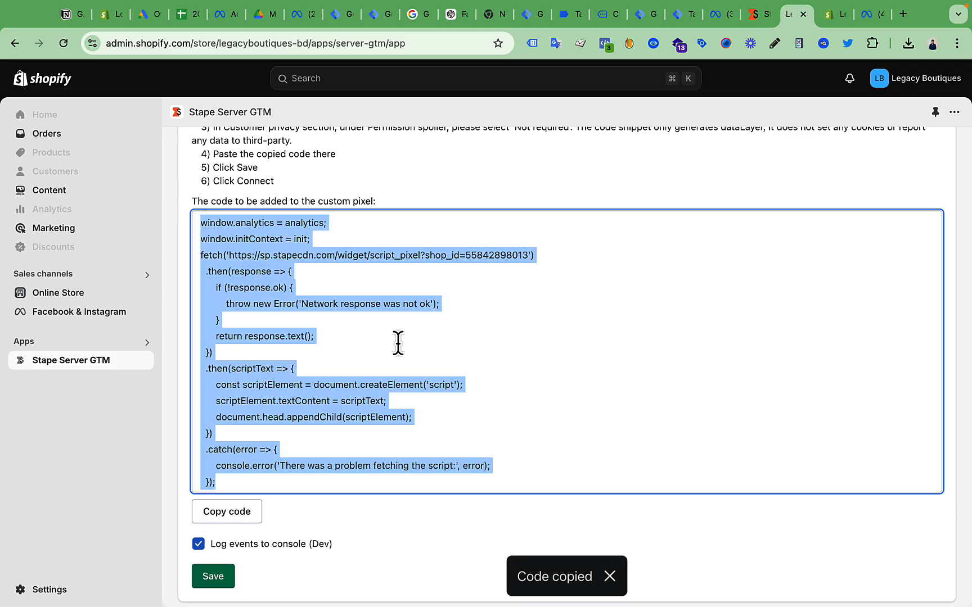
# Step: Highlight the "Go to Shopify Settings" and "Add custom pixel" instructions, and open the store's general settings in Shopify
pyautogui.scroll(2, 397, 342)
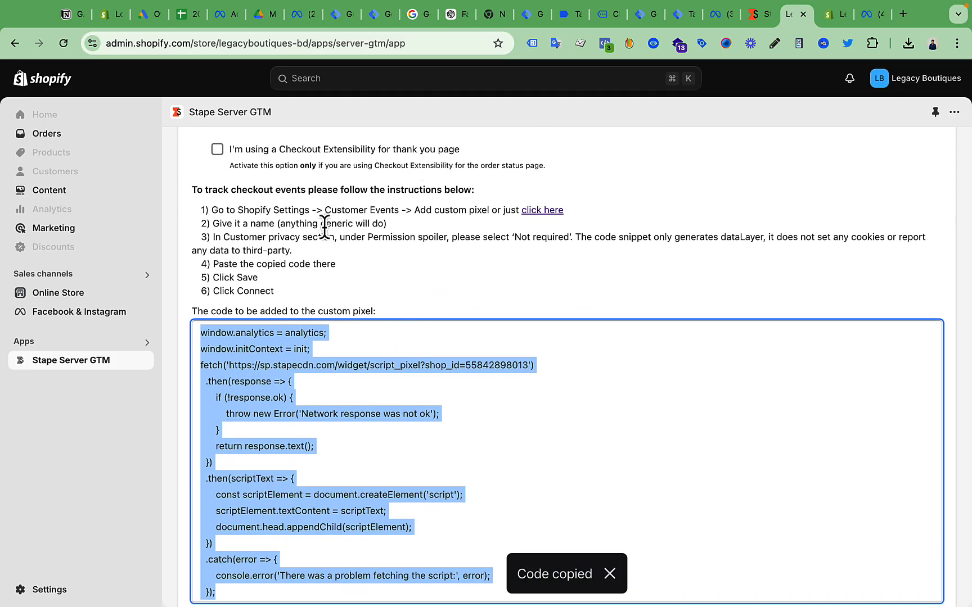
pyautogui.moveTo(213, 209); pyautogui.dragTo(314, 209)
pyautogui.moveTo(415, 210); pyautogui.dragTo(505, 213)
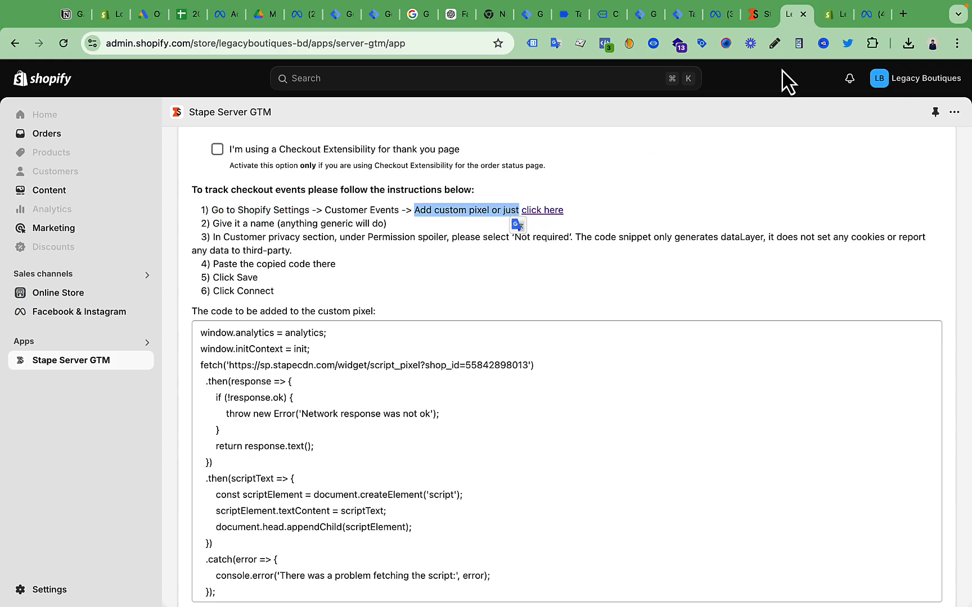
pyautogui.click(827, 12)
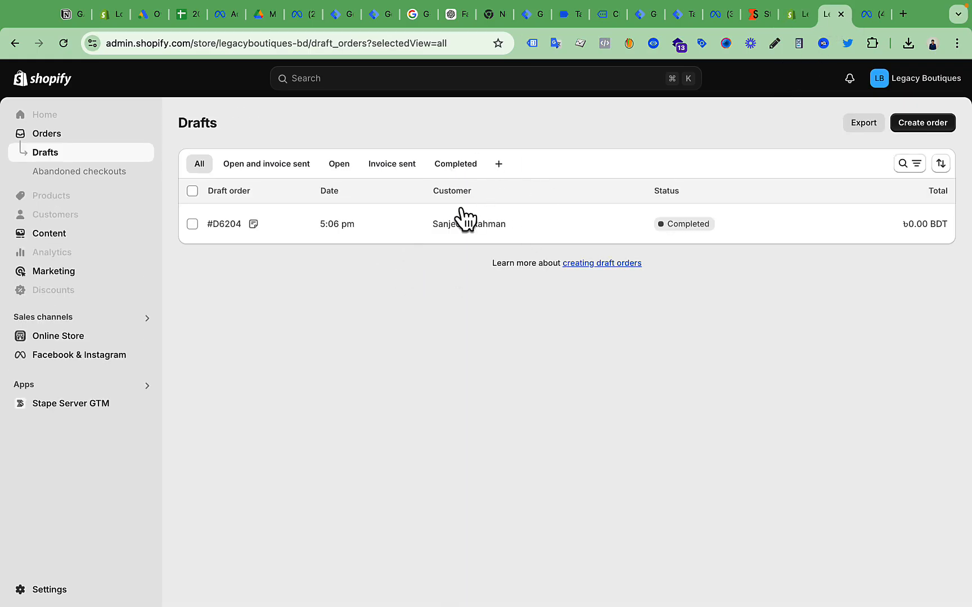
pyautogui.click(59, 588)
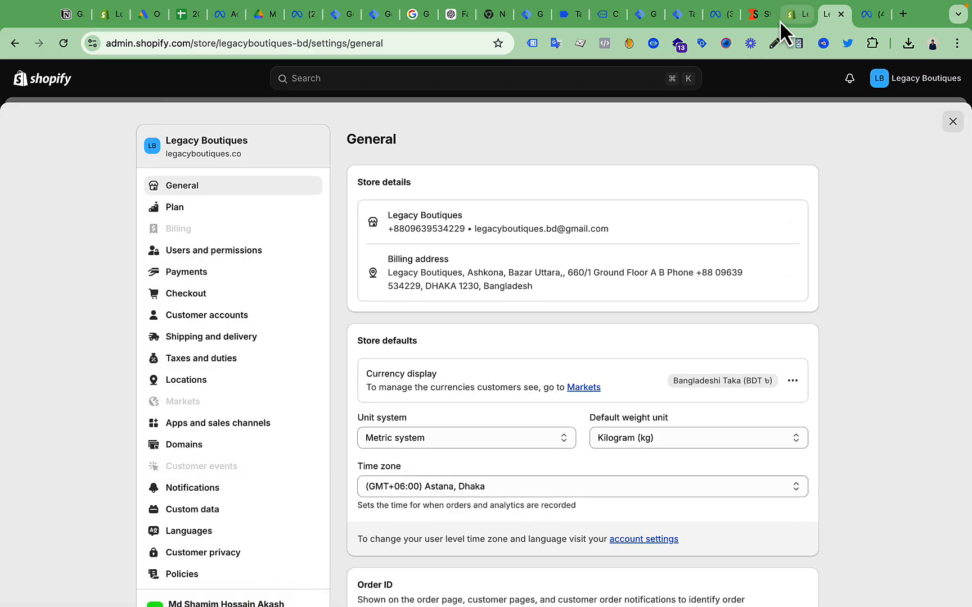
# Step: Back in the Stape Server GTM app, highlight the "Not required" permission in the instructions and the full custom pixel code
pyautogui.click(791, 17)
pyautogui.click(349, 318)
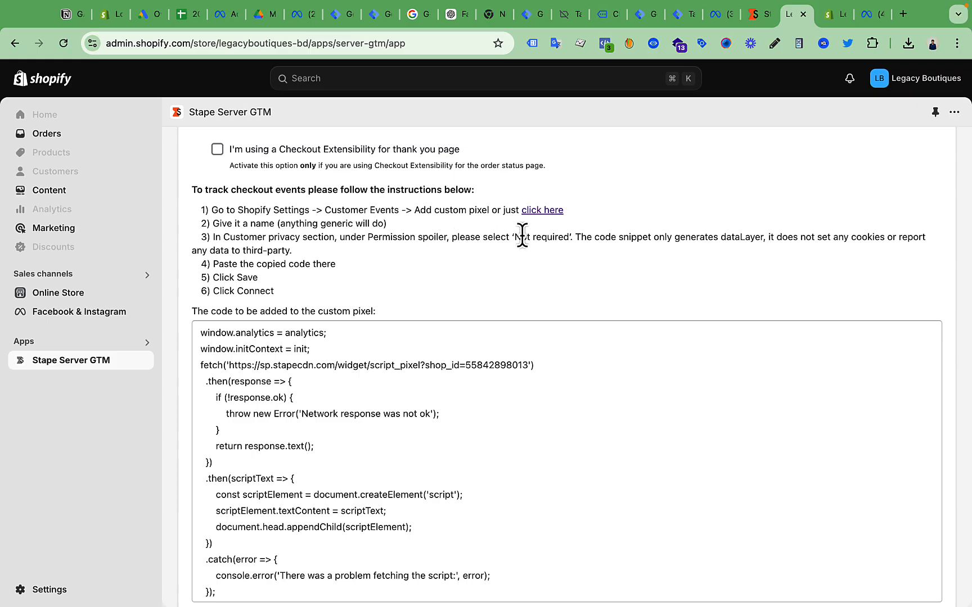
pyautogui.moveTo(514, 237); pyautogui.dragTo(551, 238)
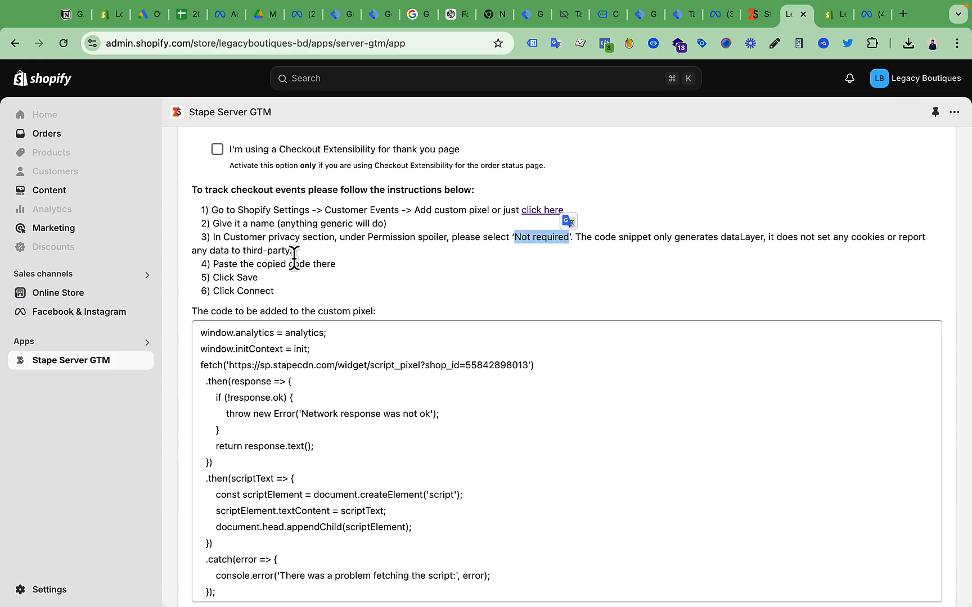
pyautogui.click(529, 236)
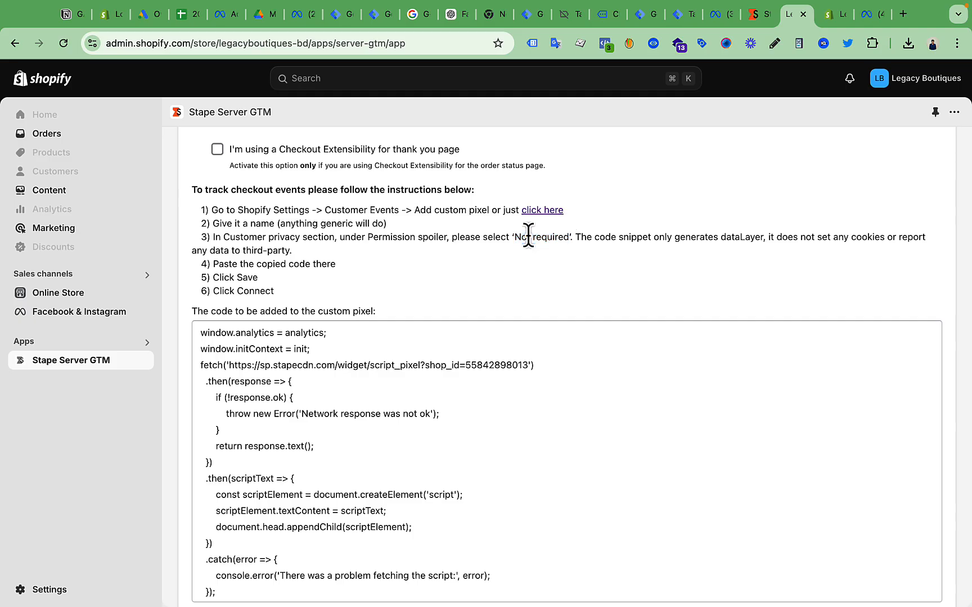
pyautogui.moveTo(515, 238); pyautogui.dragTo(562, 239)
pyautogui.click(387, 274)
pyautogui.scroll(-3, 376, 318)
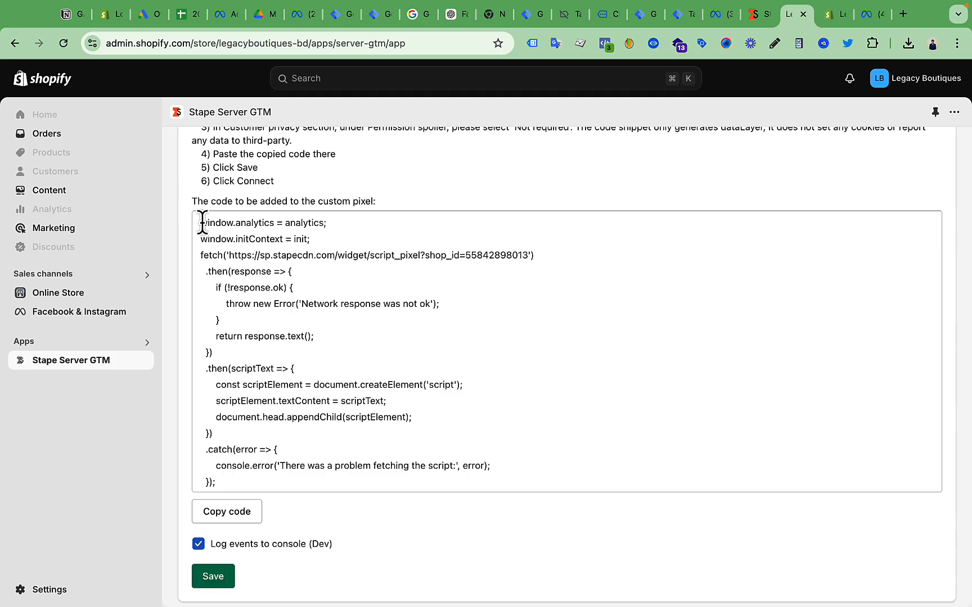
pyautogui.moveTo(202, 222); pyautogui.dragTo(496, 482)
pyautogui.scroll(4, 644, 278)
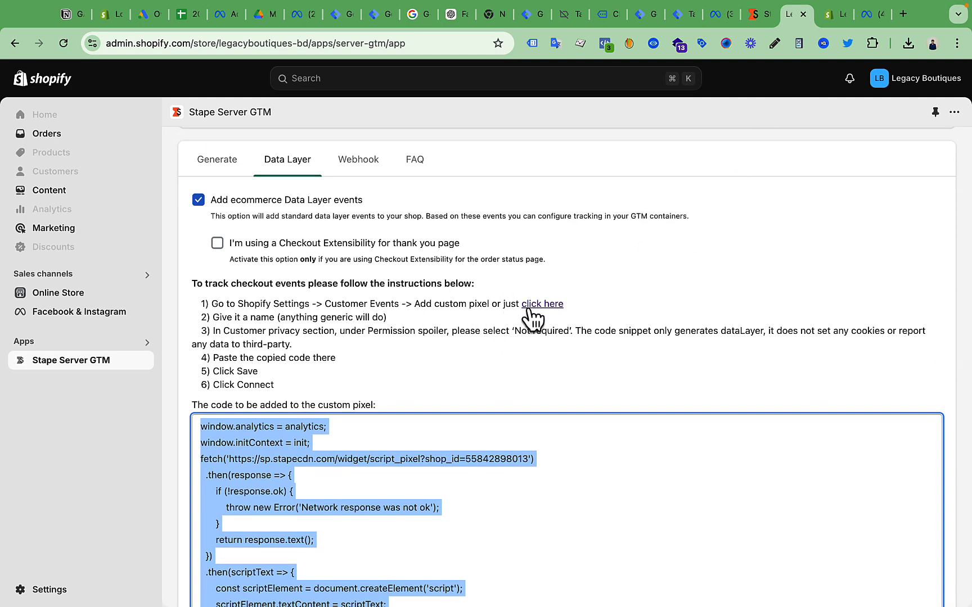
# Step: Return to the store's checkout page, look over the form, and fill in the contact e-mail from a saved suggestion
pyautogui.click(714, 11)
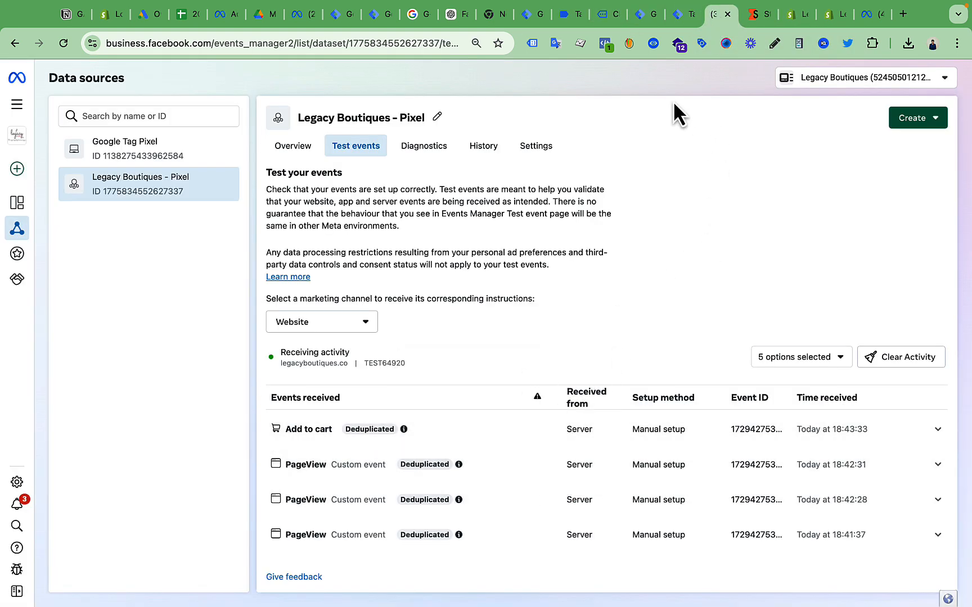
pyautogui.click(565, 15)
pyautogui.click(607, 14)
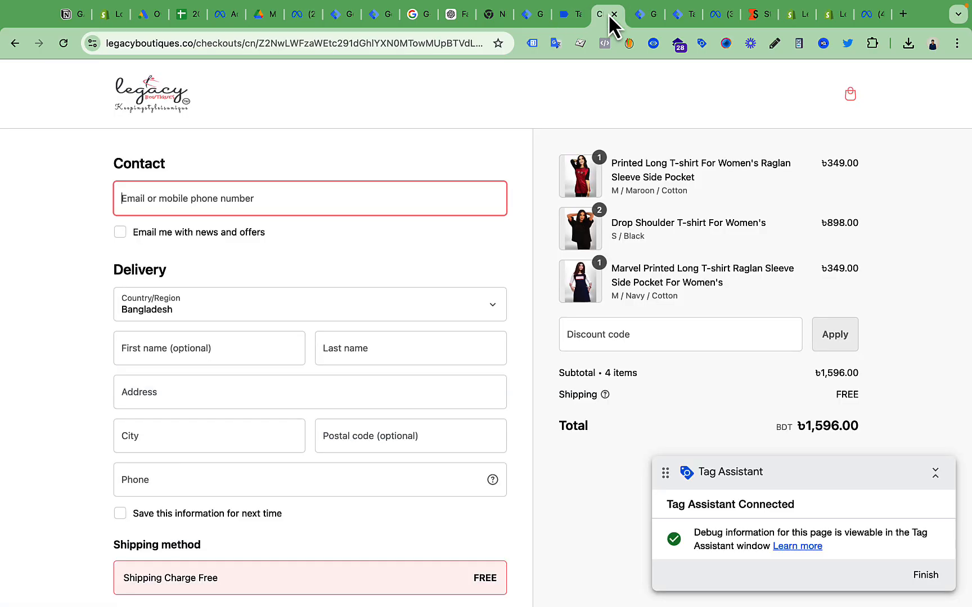
pyautogui.scroll(-7, 407, 332)
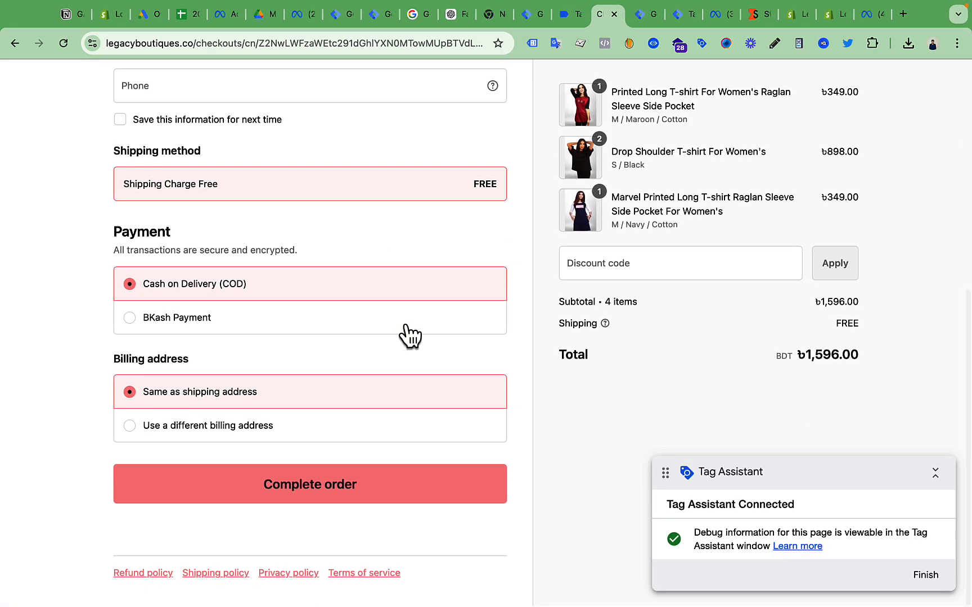
pyautogui.scroll(4, 661, 245)
pyautogui.scroll(3, 399, 310)
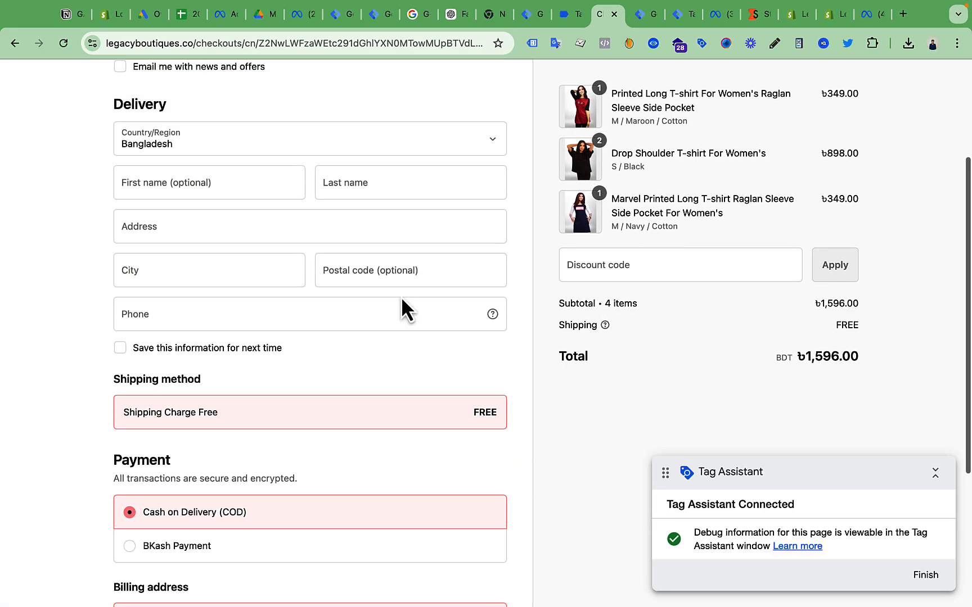
pyautogui.click(264, 200)
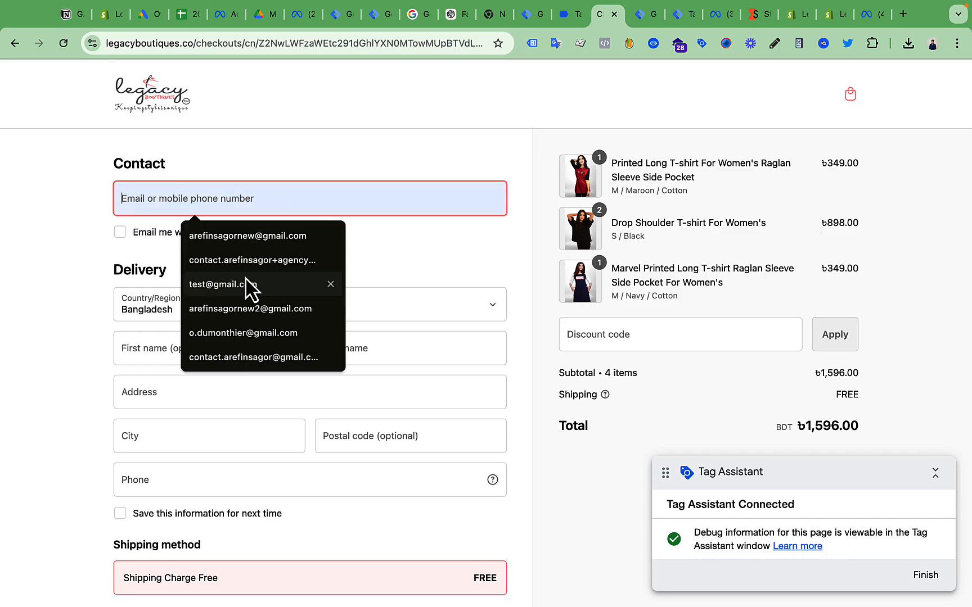
pyautogui.click(248, 309)
pyautogui.scroll(-2, 332, 176)
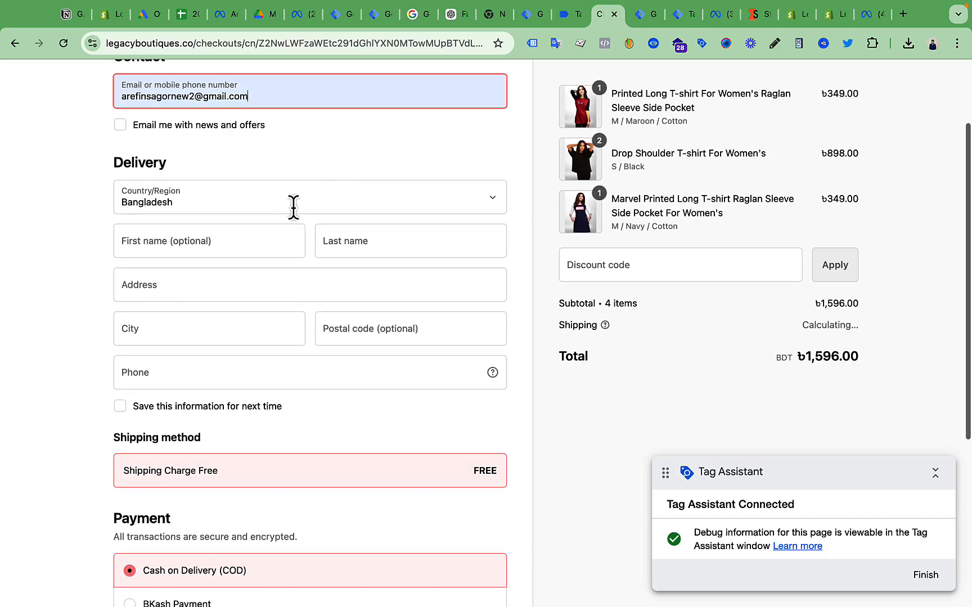
# Step: Fill in the delivery name, address and phone number from saved suggestions, and review the completed checkout form
pyautogui.click(215, 245)
pyautogui.click(245, 284)
pyautogui.click(224, 371)
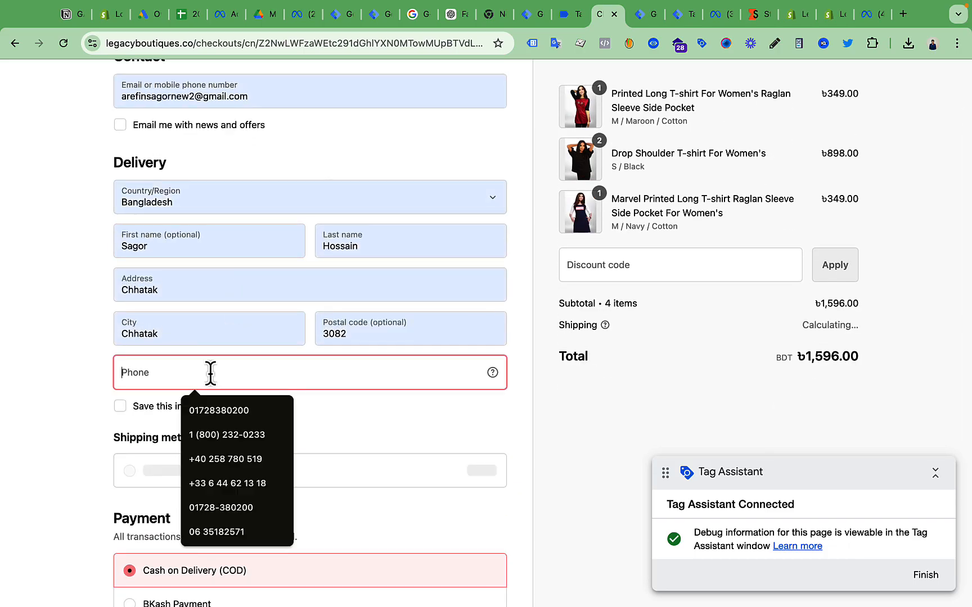
pyautogui.click(215, 416)
pyautogui.scroll(-4, 215, 421)
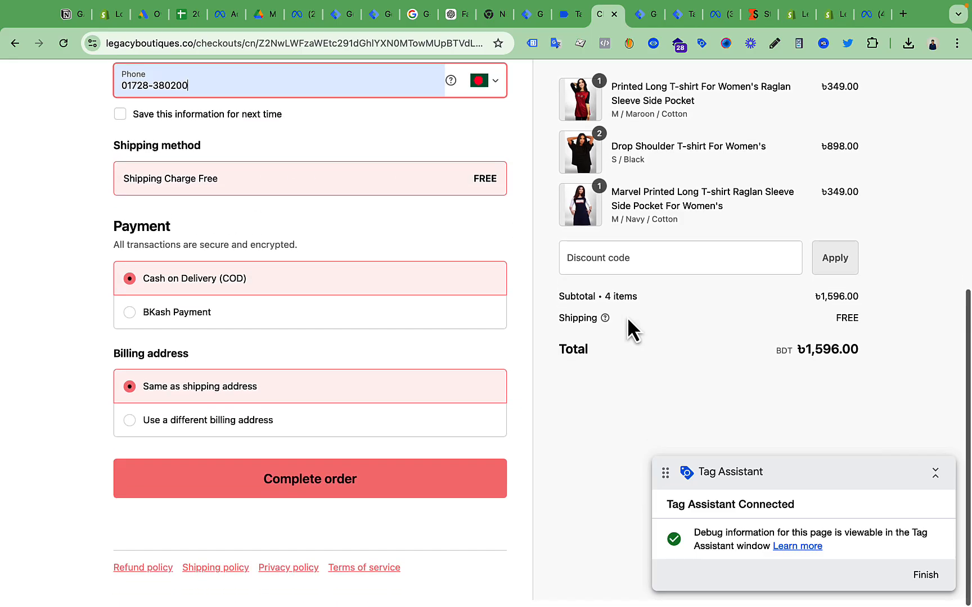
pyautogui.scroll(10, 349, 258)
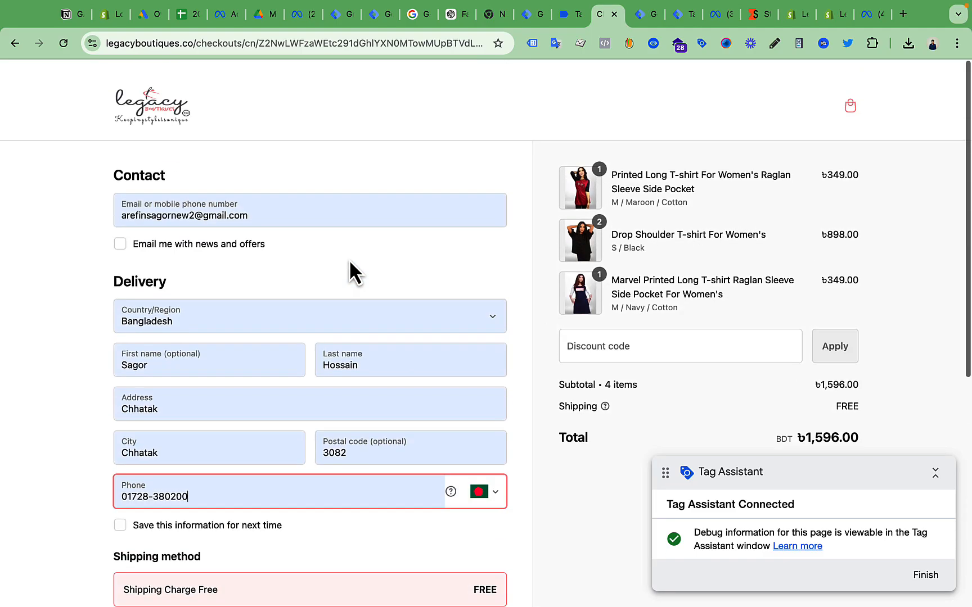
# Step: Glance at Tag Assistant, complete the test order with Cash on Delivery, and look over the order confirmation page
pyautogui.click(567, 14)
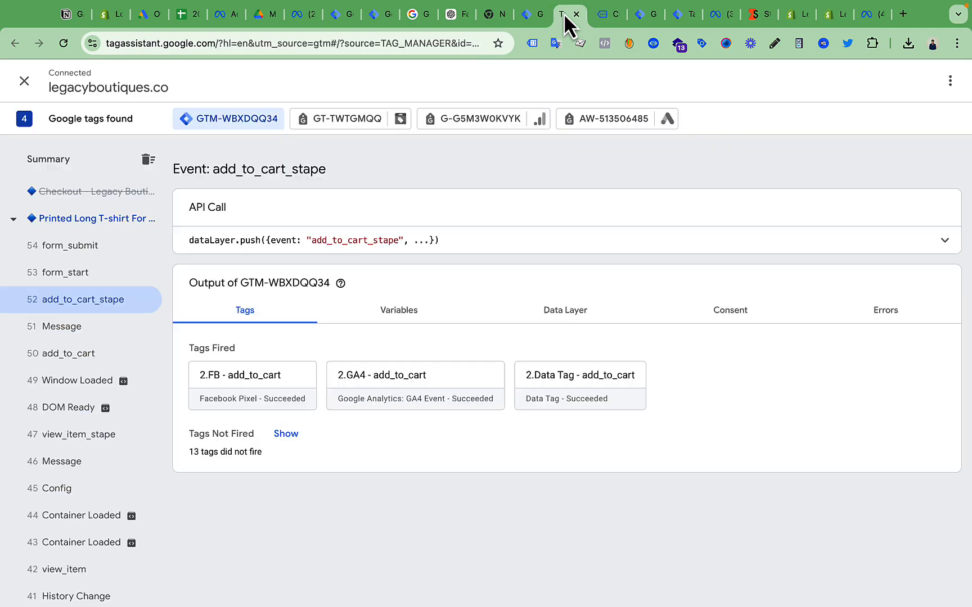
pyautogui.click(599, 16)
pyautogui.scroll(-8, 382, 371)
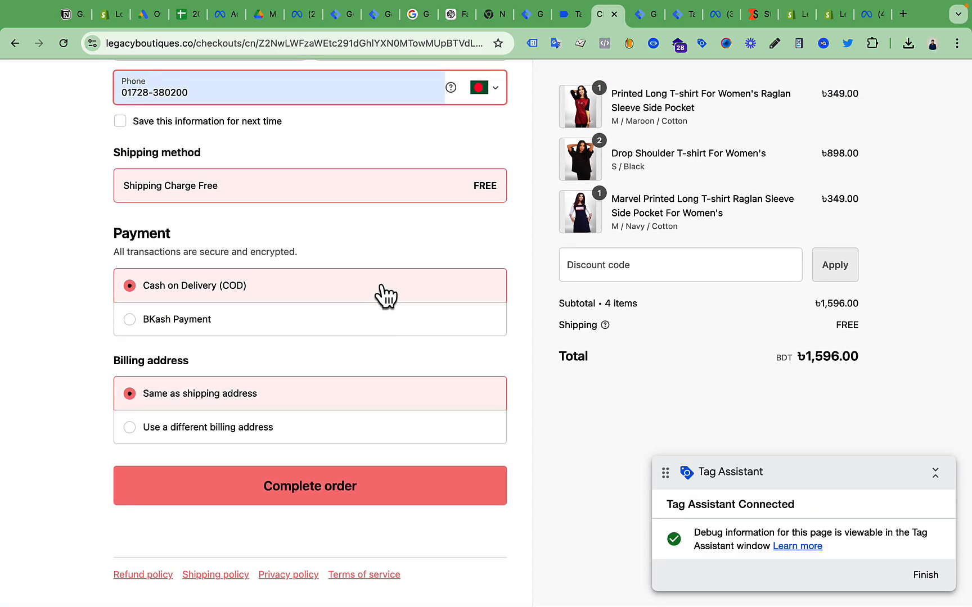
pyautogui.click(450, 145)
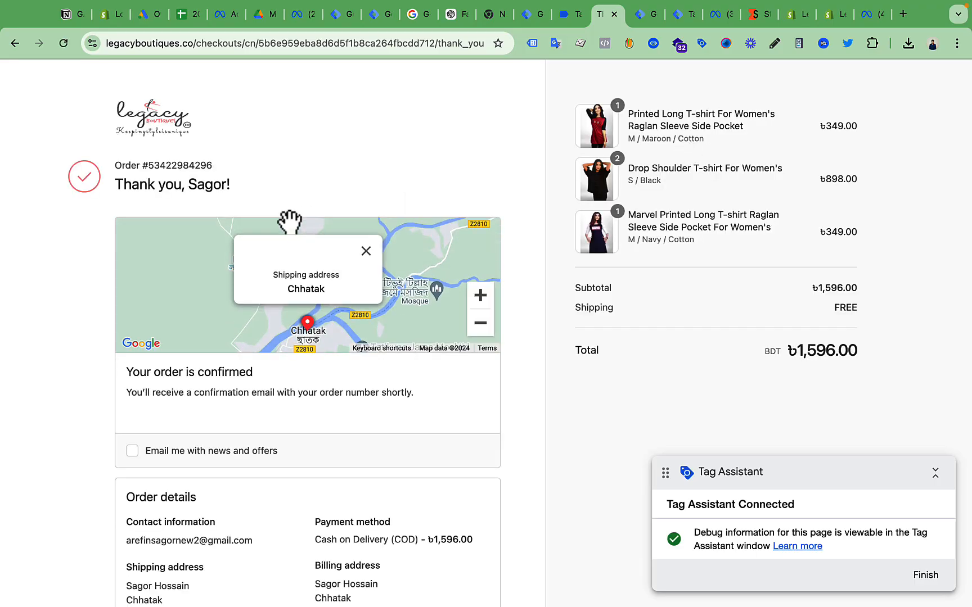
pyautogui.scroll(-3, 529, 377)
pyautogui.scroll(3, 586, 318)
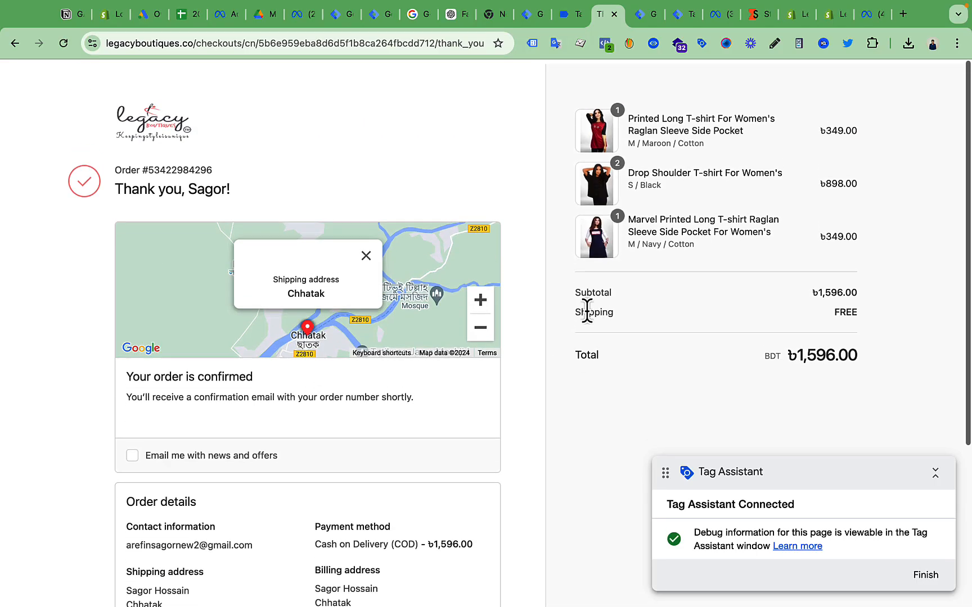
# Step: In Meta Pixel Helper, inspect the Purchase event on the thank-you page and show its content_ids and contents values
pyautogui.click(604, 43)
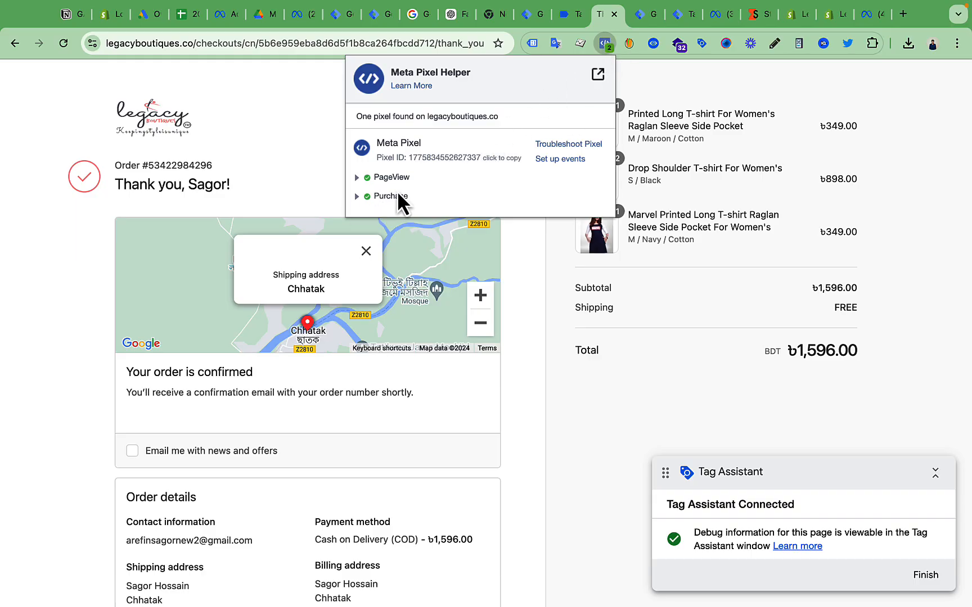
pyautogui.click(381, 197)
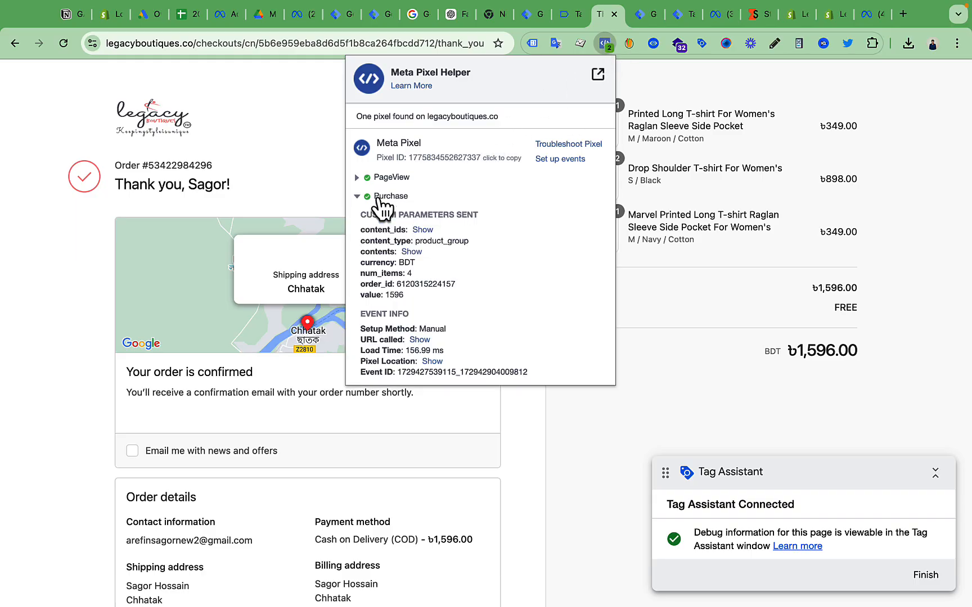
pyautogui.click(422, 230)
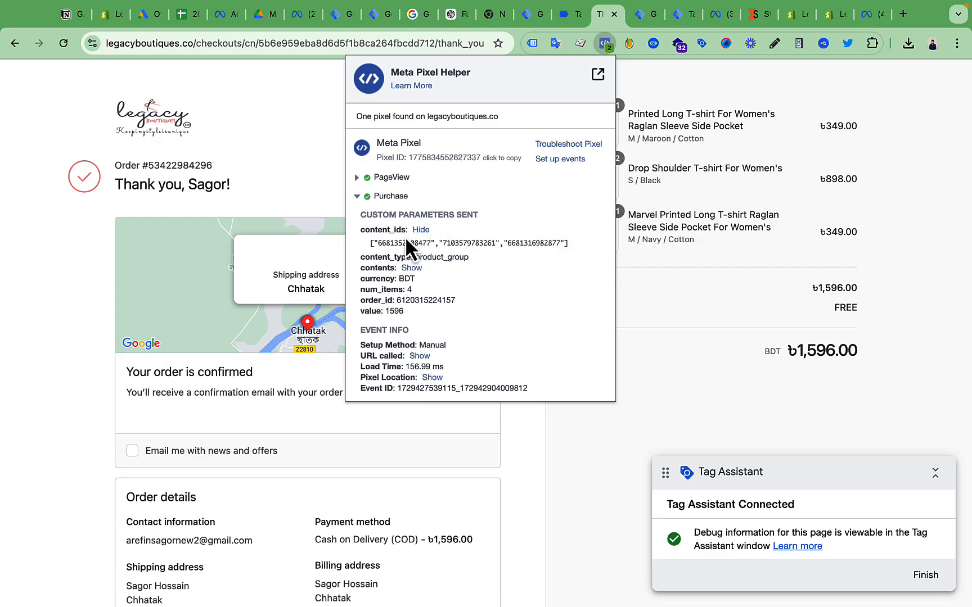
pyautogui.doubleClick(397, 243)
pyautogui.doubleClick(482, 243)
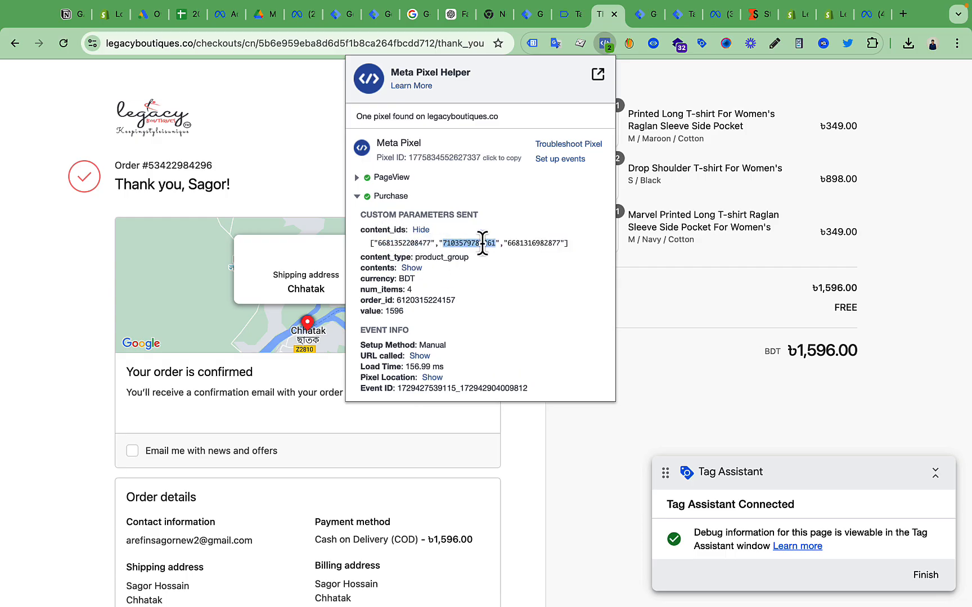
pyautogui.doubleClick(540, 243)
pyautogui.click(411, 268)
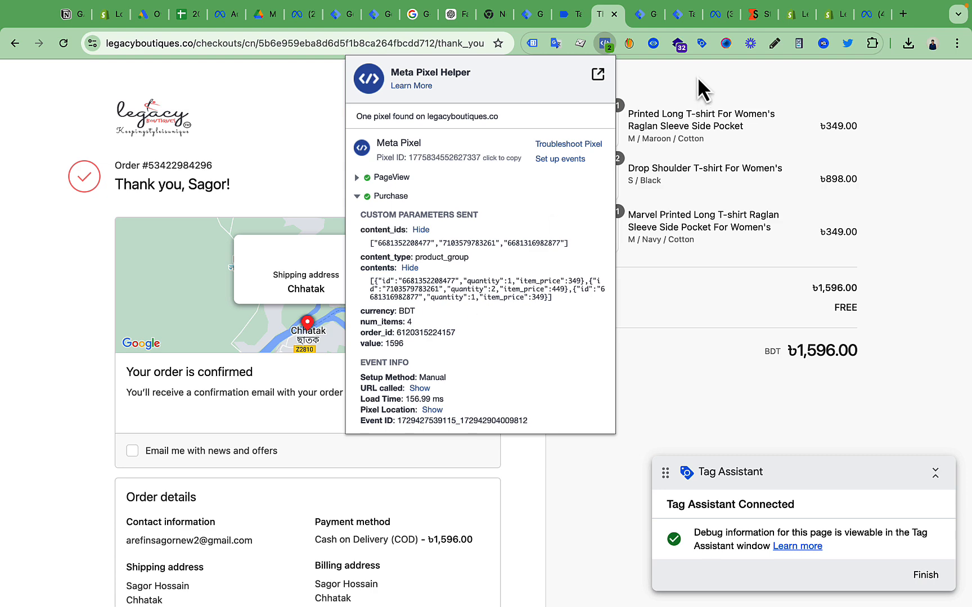
# Step: Switch to Meta Events Manager and examine the server Purchase test event, including all its parameters and the user data keys
pyautogui.click(681, 16)
pyautogui.click(711, 15)
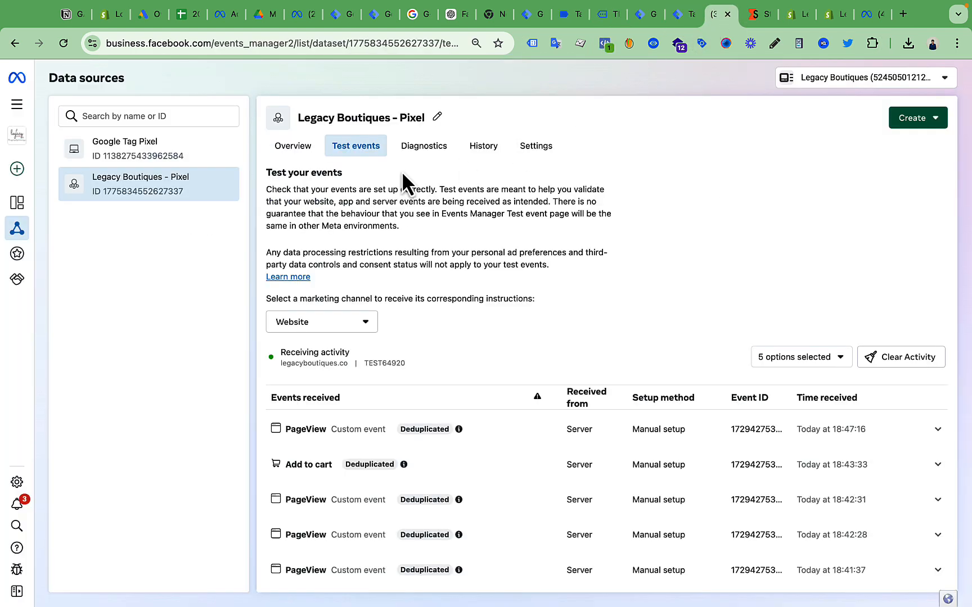
pyautogui.scroll(-1, 517, 343)
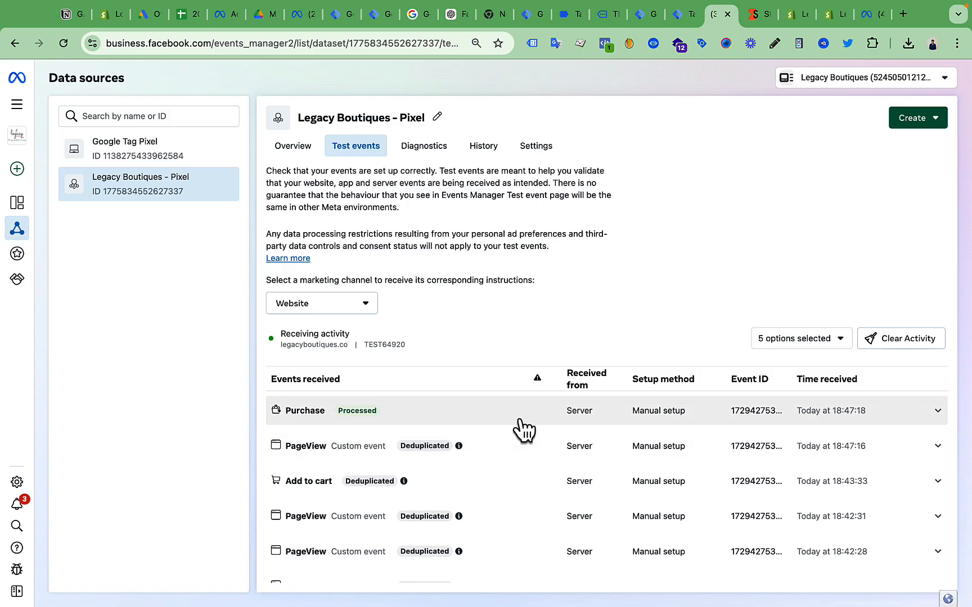
pyautogui.click(487, 421)
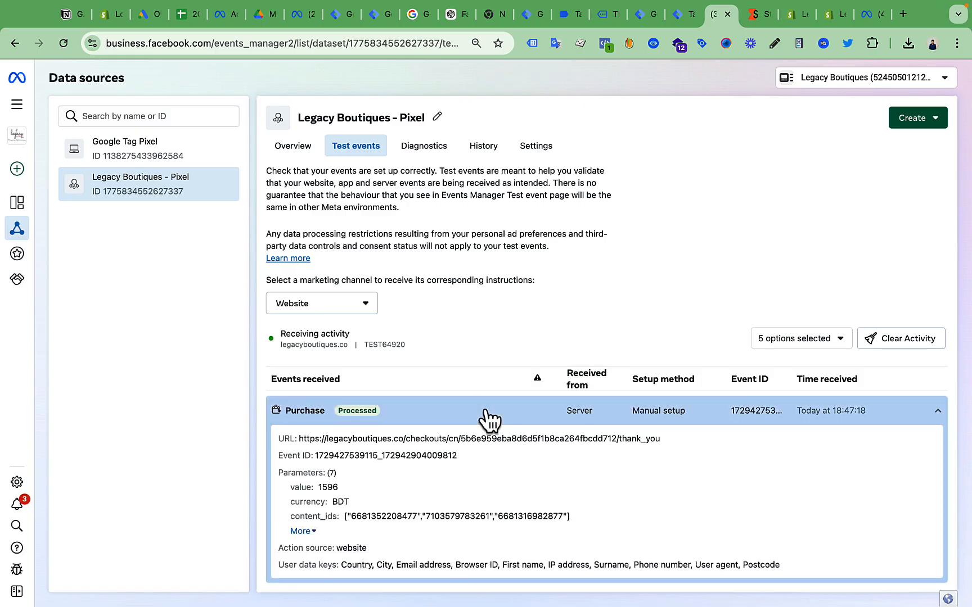
pyautogui.scroll(-3, 309, 523)
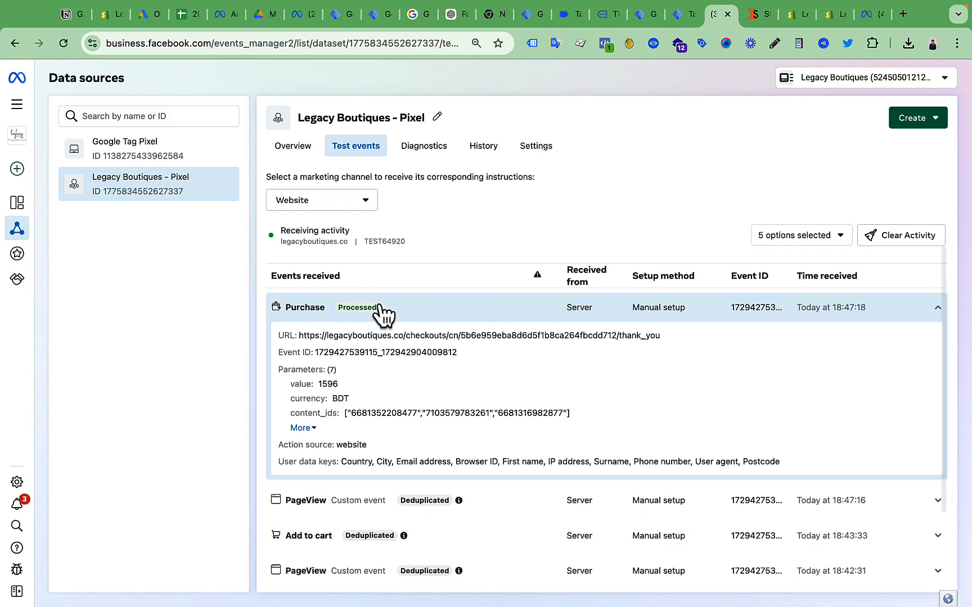
pyautogui.click(301, 427)
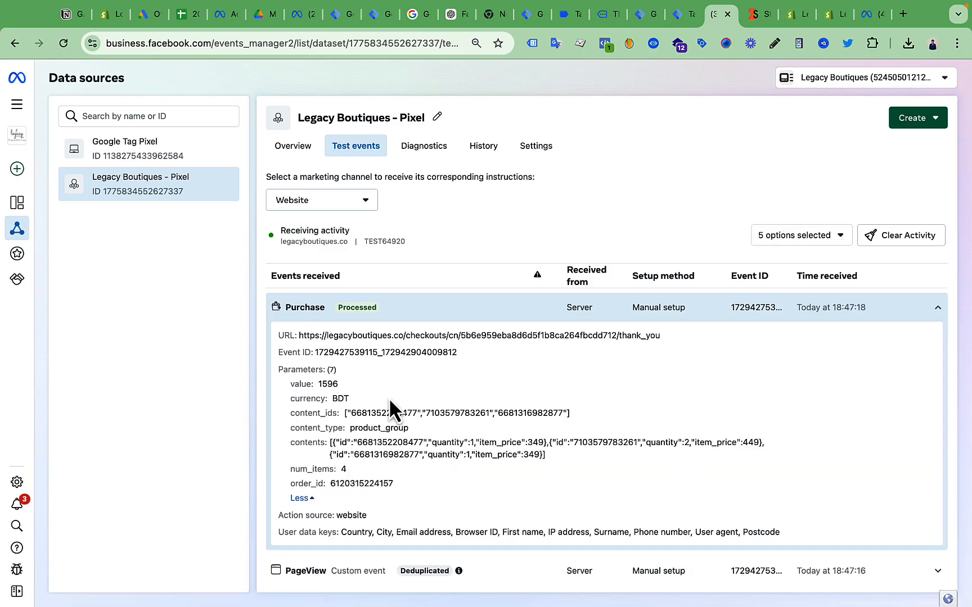
pyautogui.scroll(-2, 475, 401)
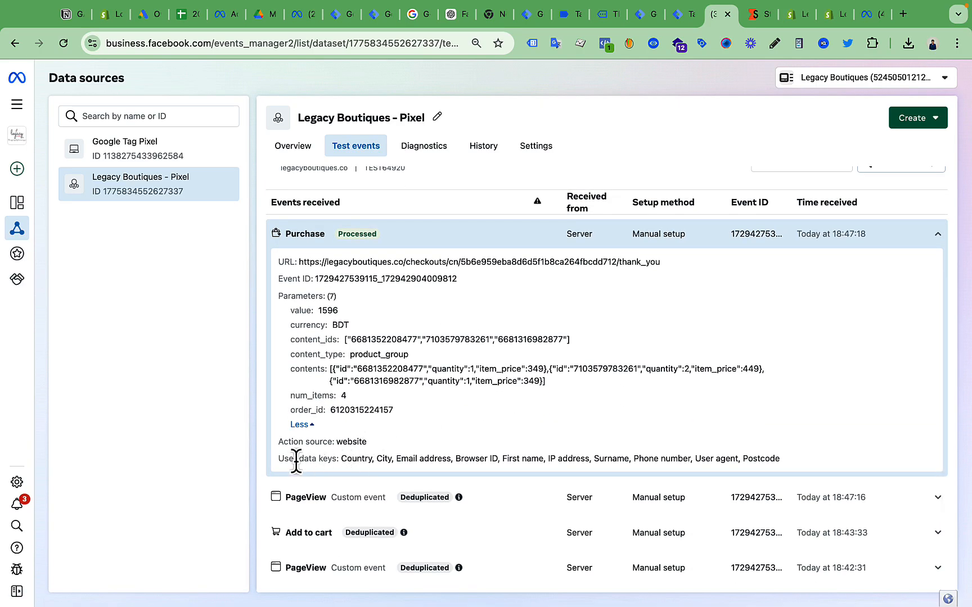
pyautogui.doubleClick(667, 458)
pyautogui.tripleClick(667, 458)
pyautogui.click(512, 245)
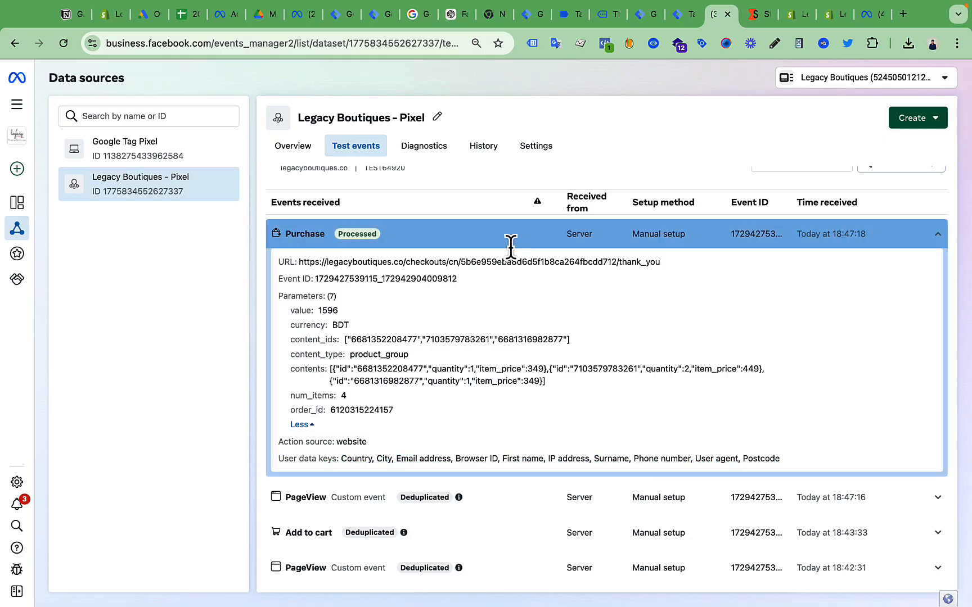
# Step: In Tag Assistant, inspect the purchase_stape event's fired tags and its data layer, highlighting the user_data block
pyautogui.click(560, 15)
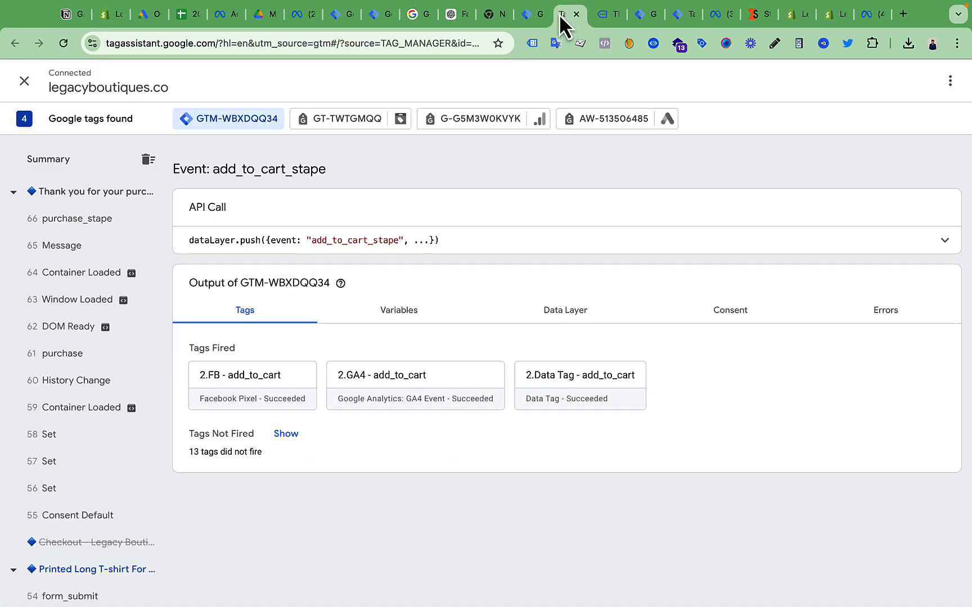
pyautogui.click(64, 222)
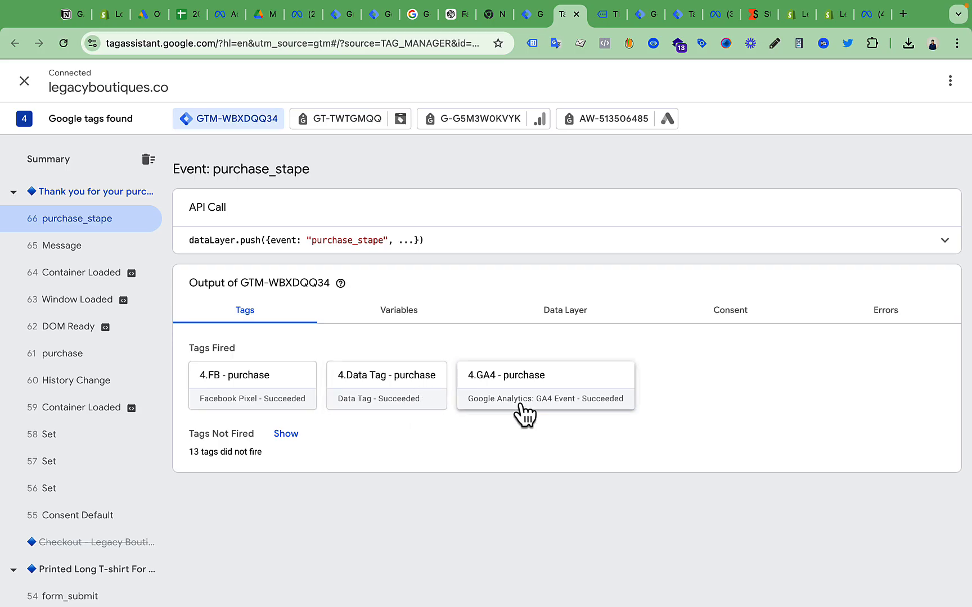
pyautogui.click(568, 313)
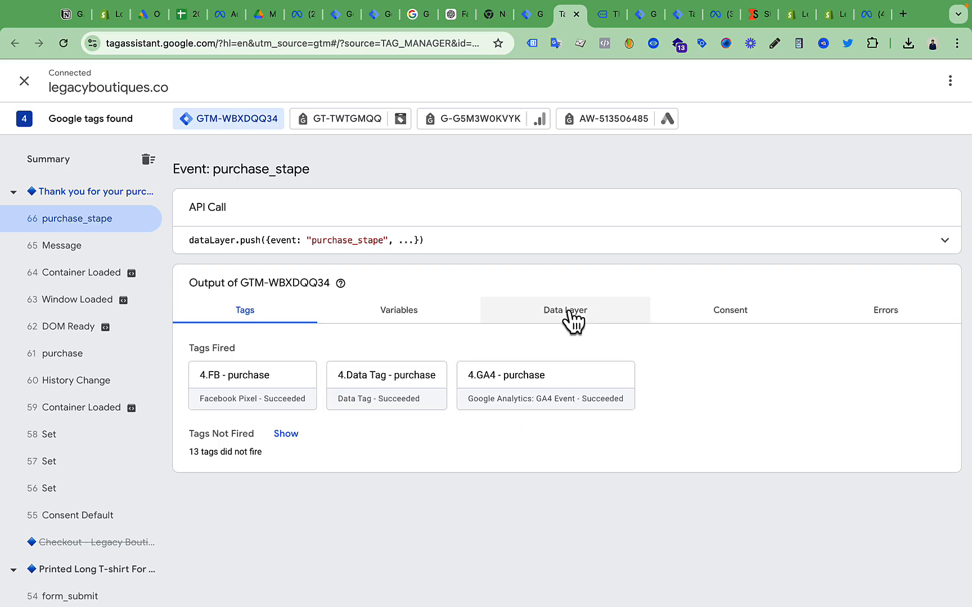
pyautogui.scroll(-13, 569, 312)
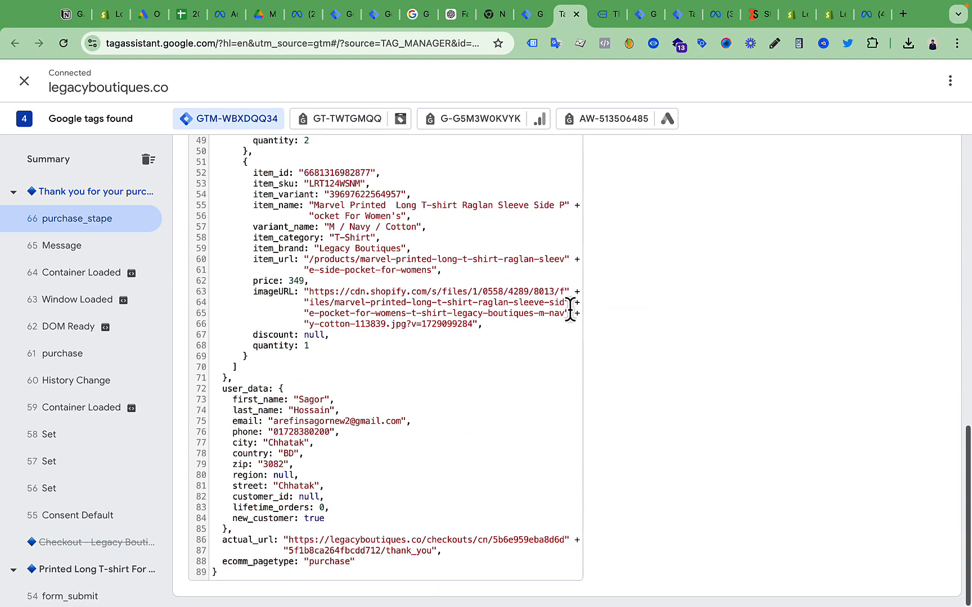
pyautogui.moveTo(223, 388); pyautogui.dragTo(376, 525)
pyautogui.scroll(13, 486, 412)
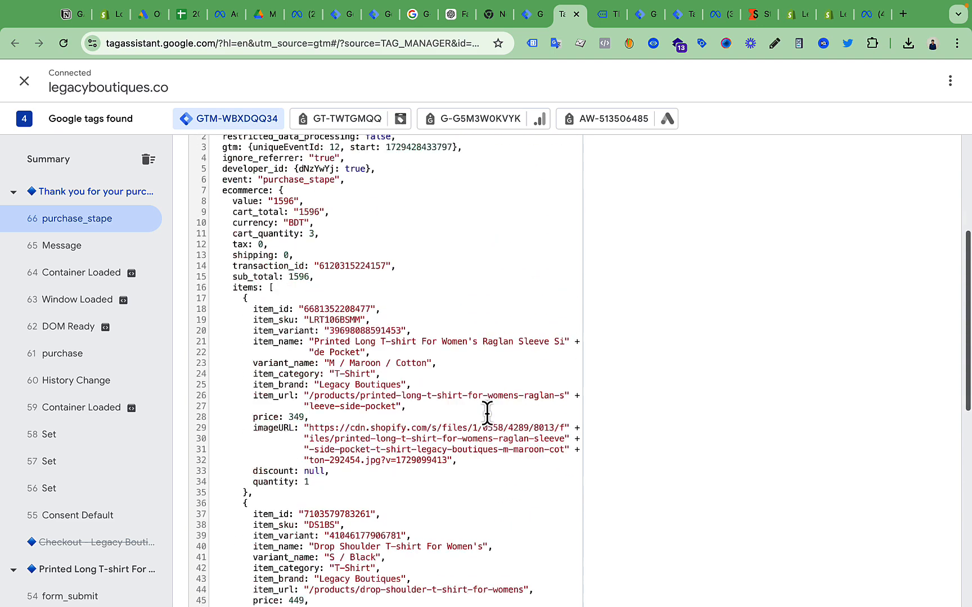
pyautogui.click(262, 319)
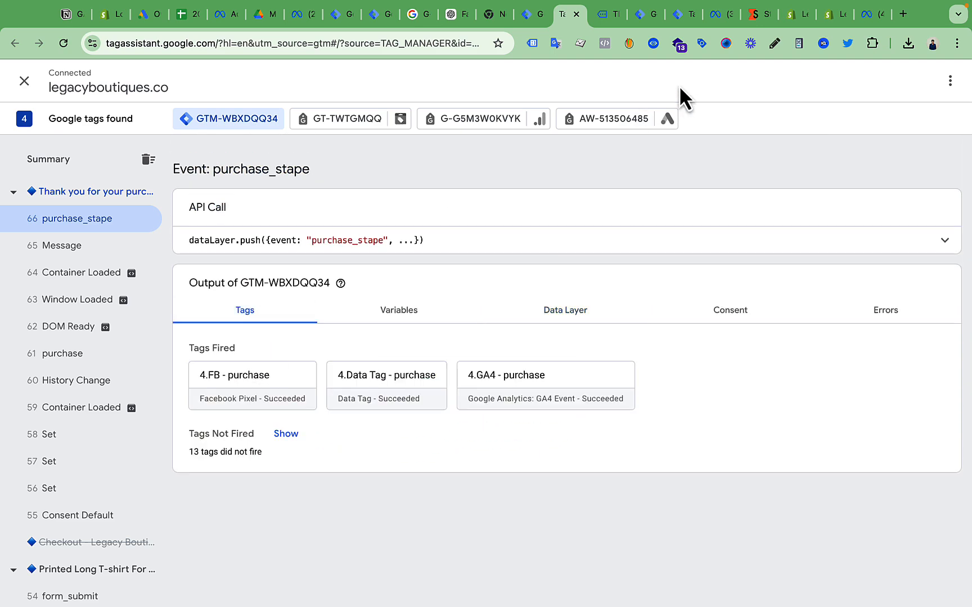
# Step: Return to the thank-you page and recheck the Purchase event's parameters in Meta Pixel Helper
pyautogui.click(647, 17)
pyautogui.click(607, 13)
pyautogui.click(605, 44)
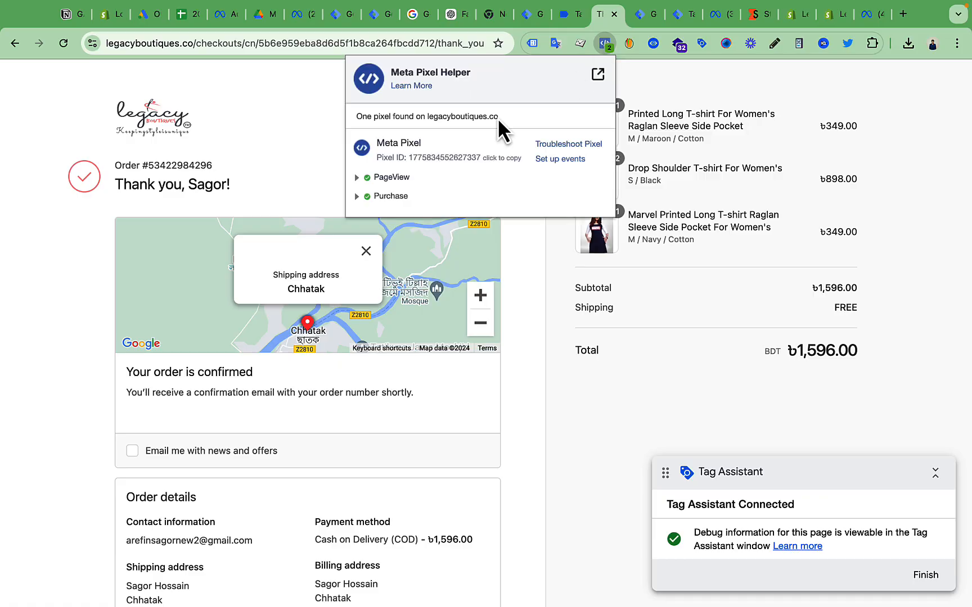
pyautogui.click(387, 197)
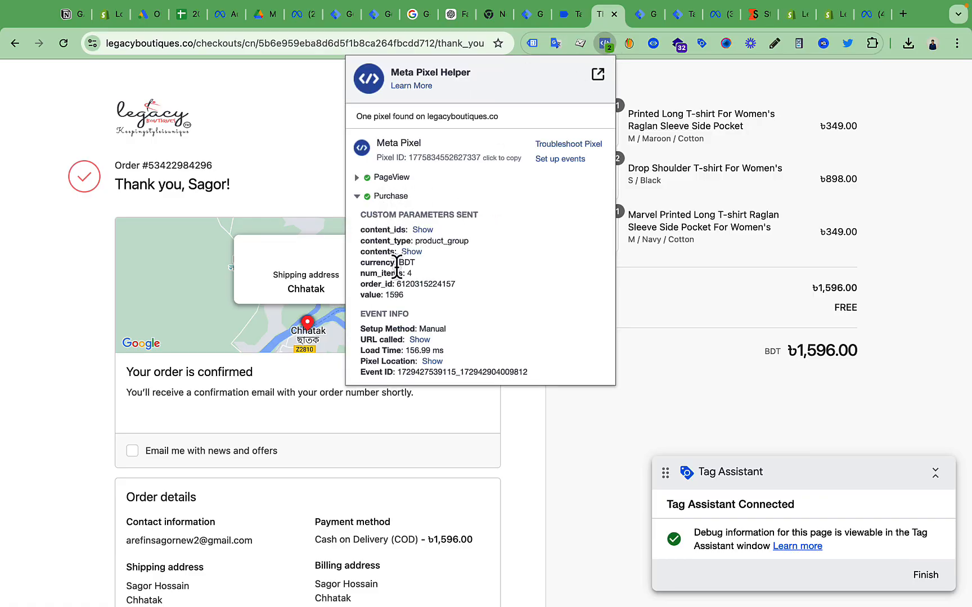
pyautogui.click(694, 283)
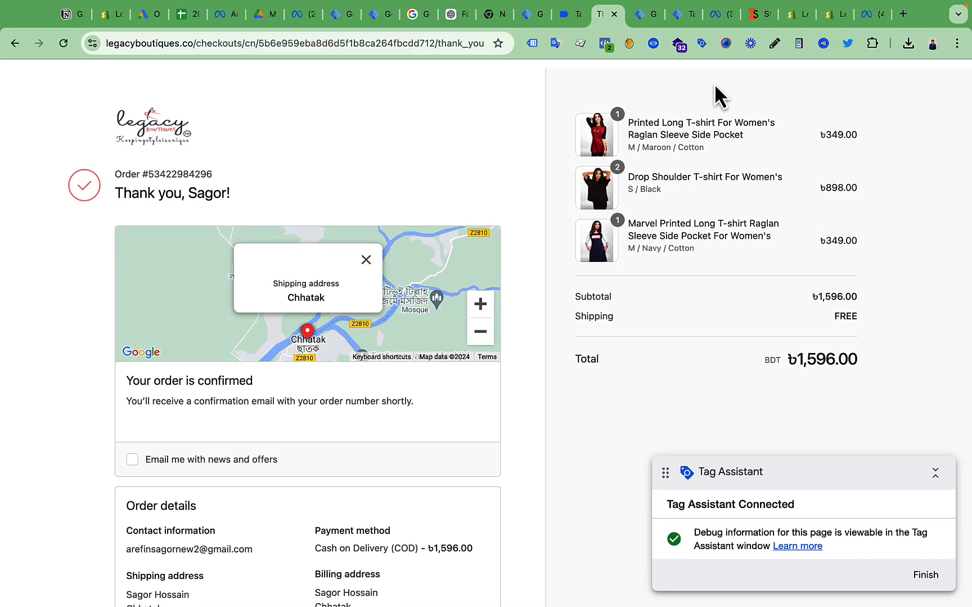
# Step: Go back to Meta Events Manager and check the Purchase entry in the test events list again
pyautogui.click(718, 15)
pyautogui.scroll(-1, 534, 389)
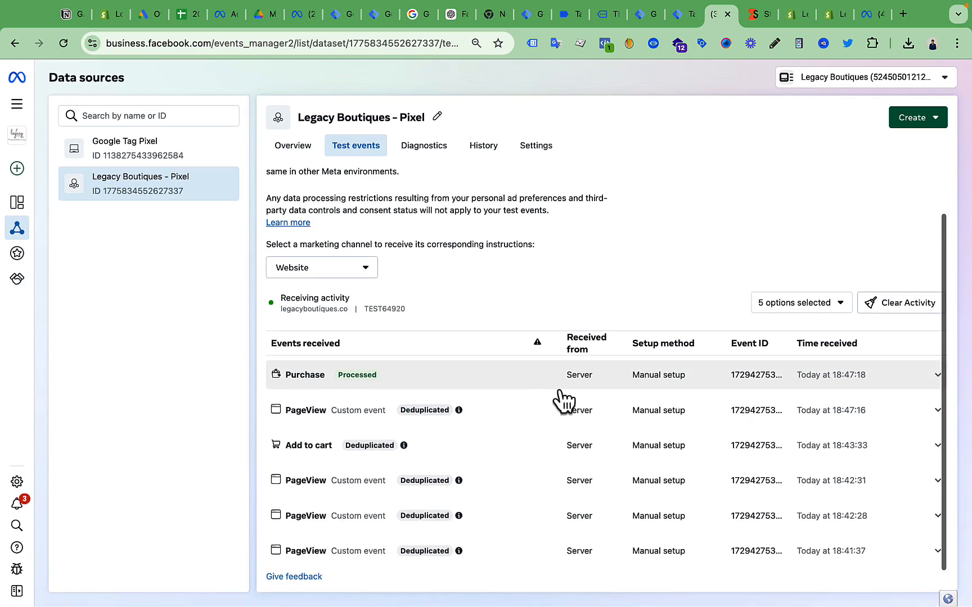
pyautogui.click(550, 387)
pyautogui.click(550, 387)
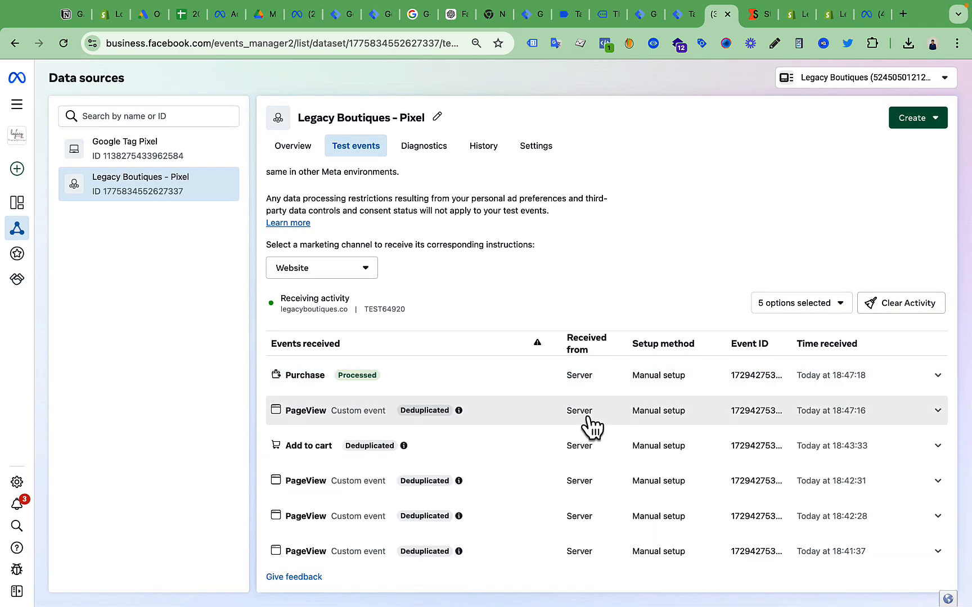
# Step: In Tag Assistant, examine the full properties and firing trigger of the 4.FB - purchase tag, and return to Meta's test events
pyautogui.click(556, 16)
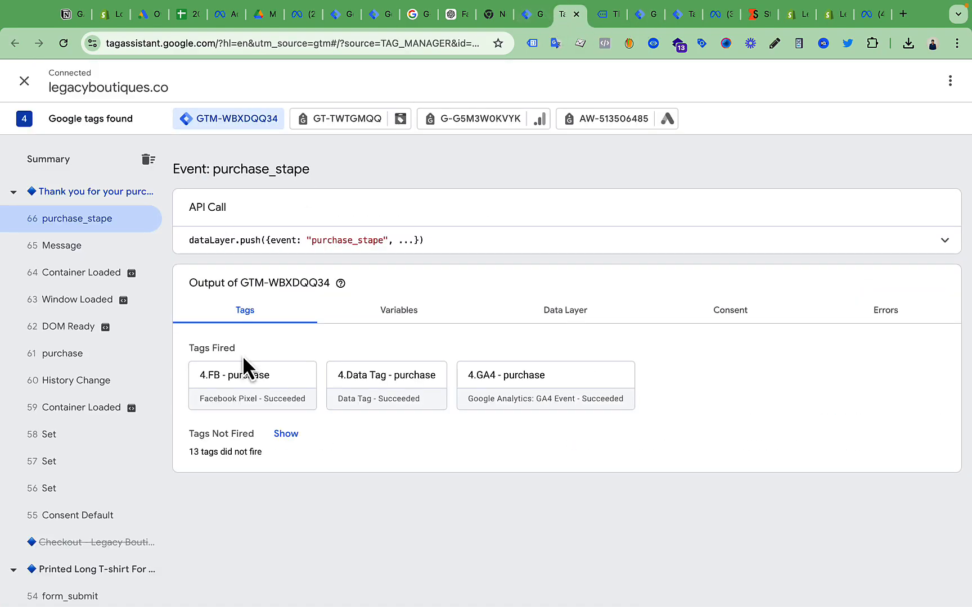
pyautogui.click(239, 405)
pyautogui.scroll(-3, 460, 451)
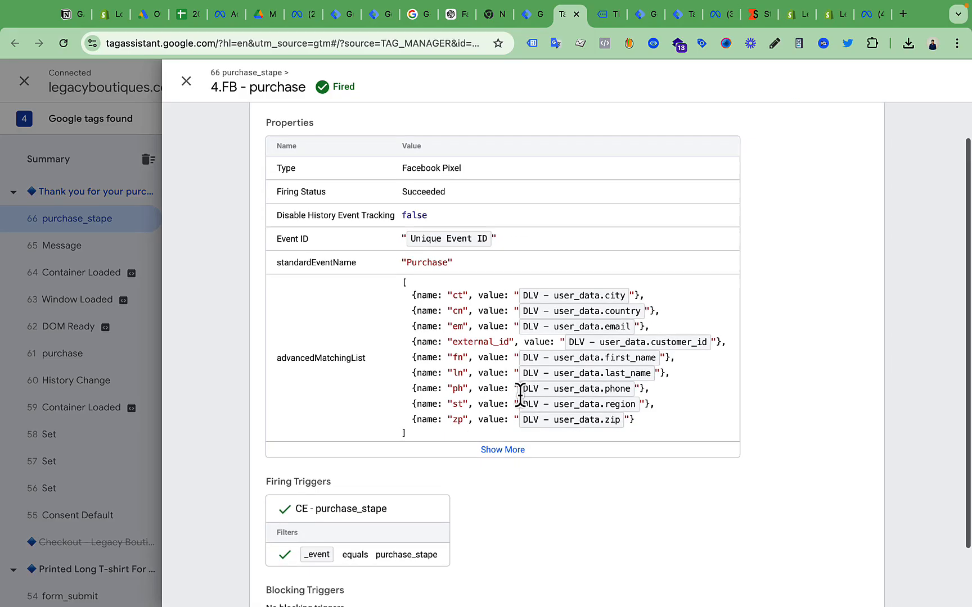
pyautogui.click(500, 380)
pyautogui.scroll(-5, 466, 506)
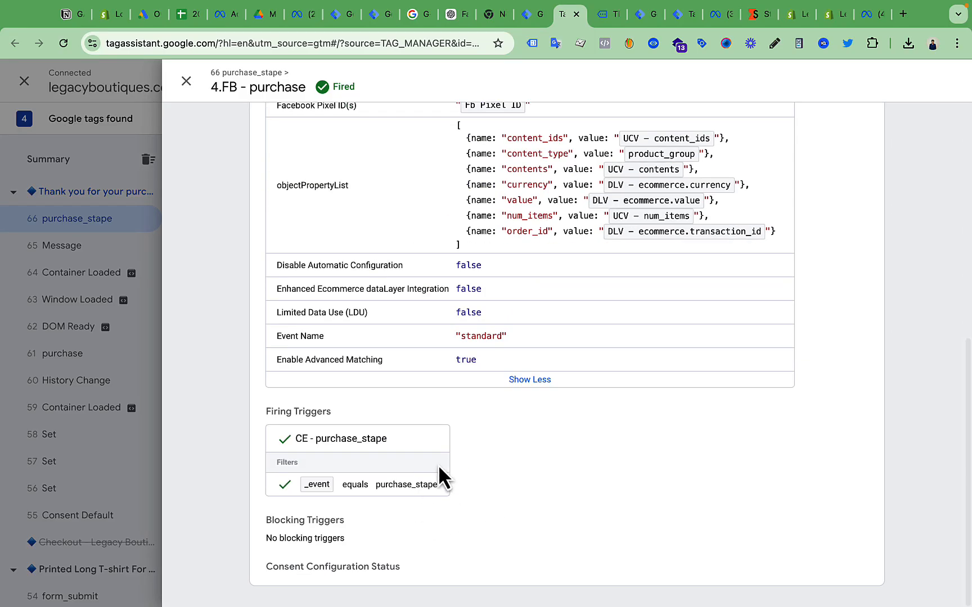
pyautogui.scroll(4, 555, 218)
pyautogui.scroll(5, 555, 218)
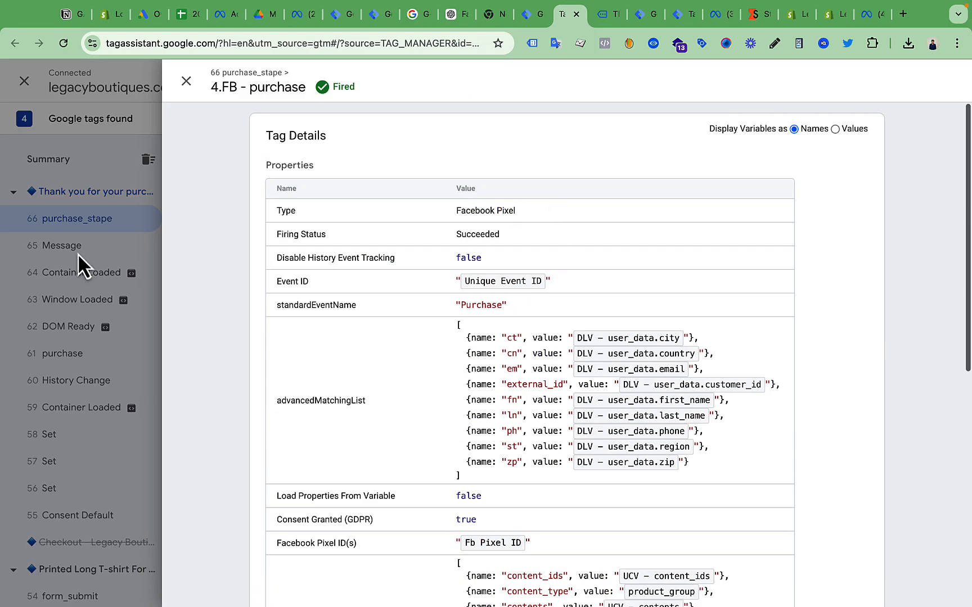
pyautogui.click(88, 213)
pyautogui.click(719, 17)
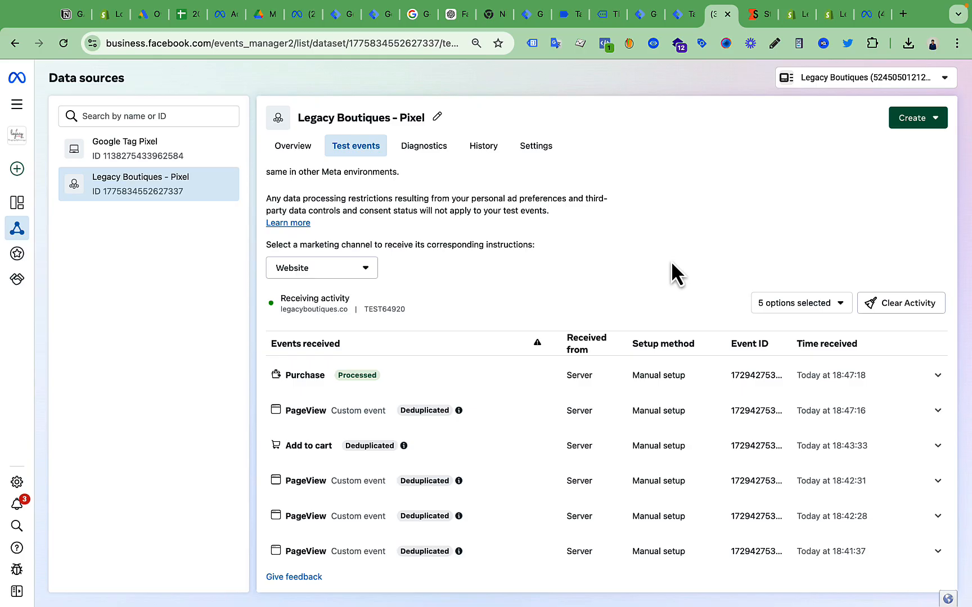
# Step: Recheck the purchase_stape event's fired tags in Tag Assistant and the order's thank-you page
pyautogui.click(562, 15)
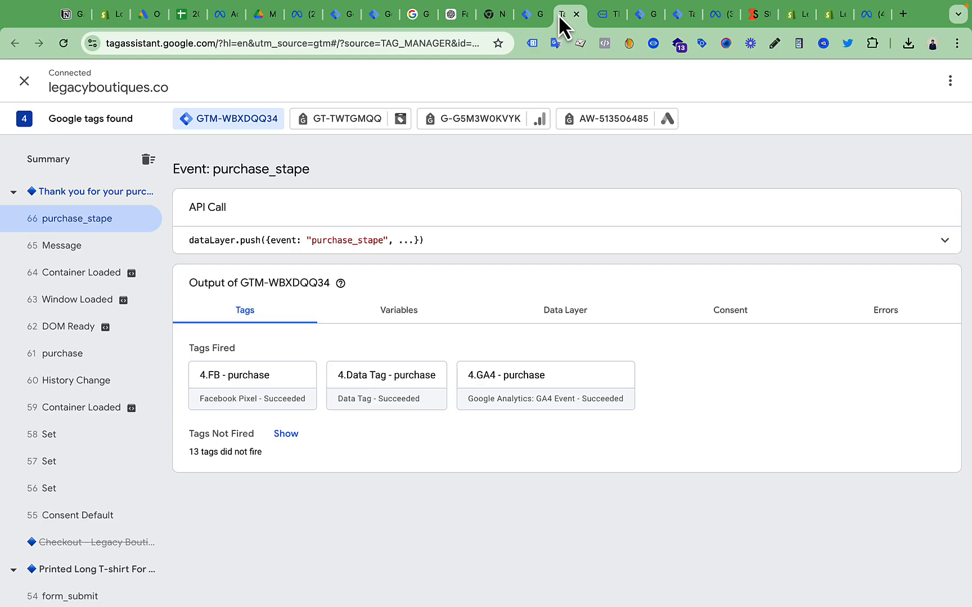
pyautogui.click(599, 19)
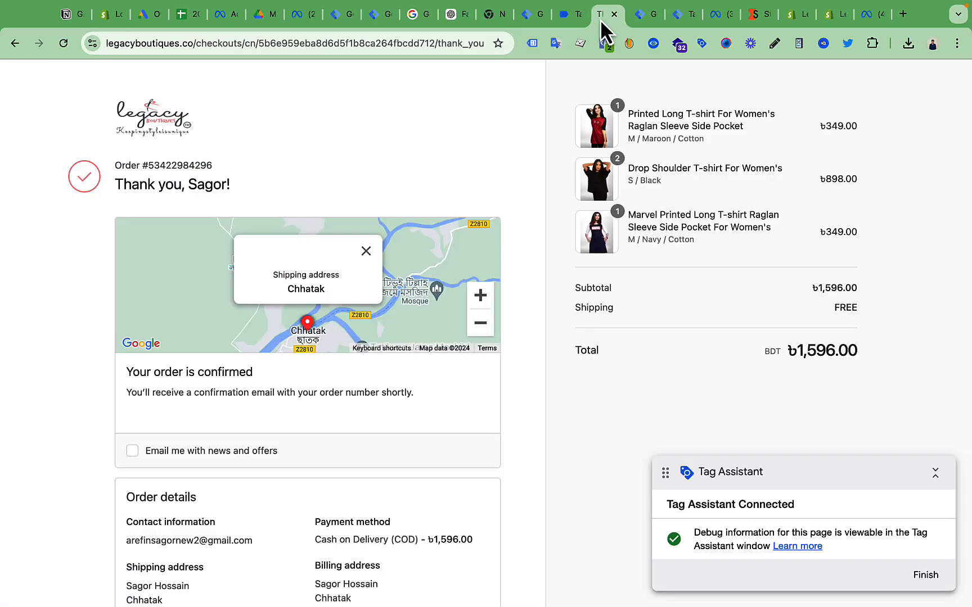
pyautogui.click(565, 15)
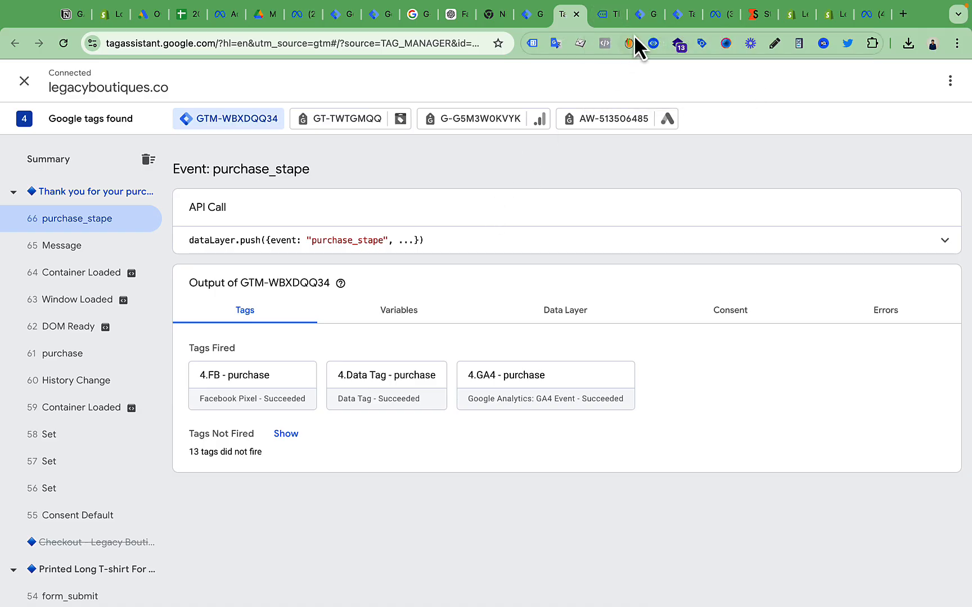
# Step: Switch to the Legacyboutiques.co-Web container in Google Tag Manager, open its variables, and return to Meta's test events
pyautogui.click(635, 15)
pyautogui.click(523, 13)
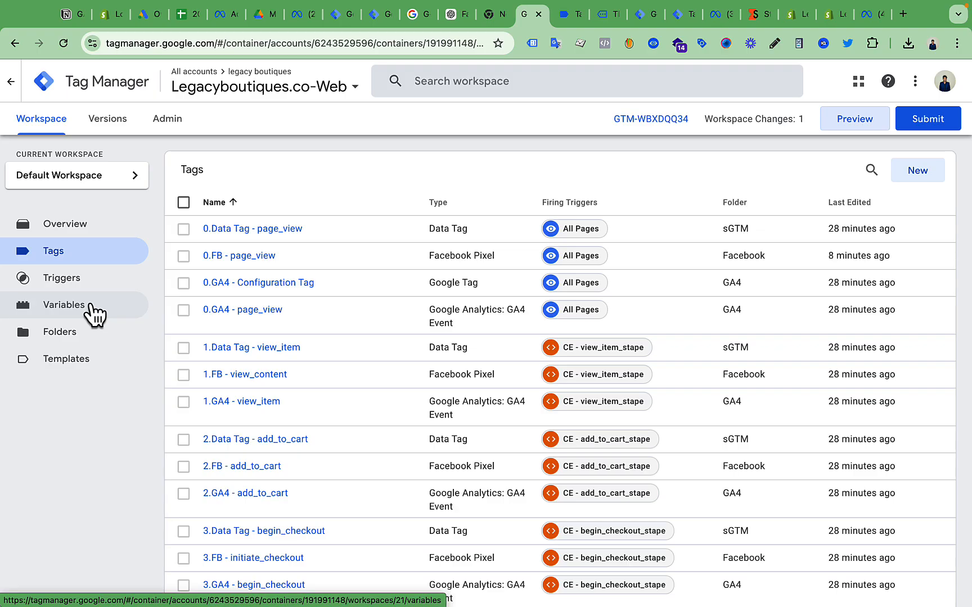
pyautogui.click(90, 306)
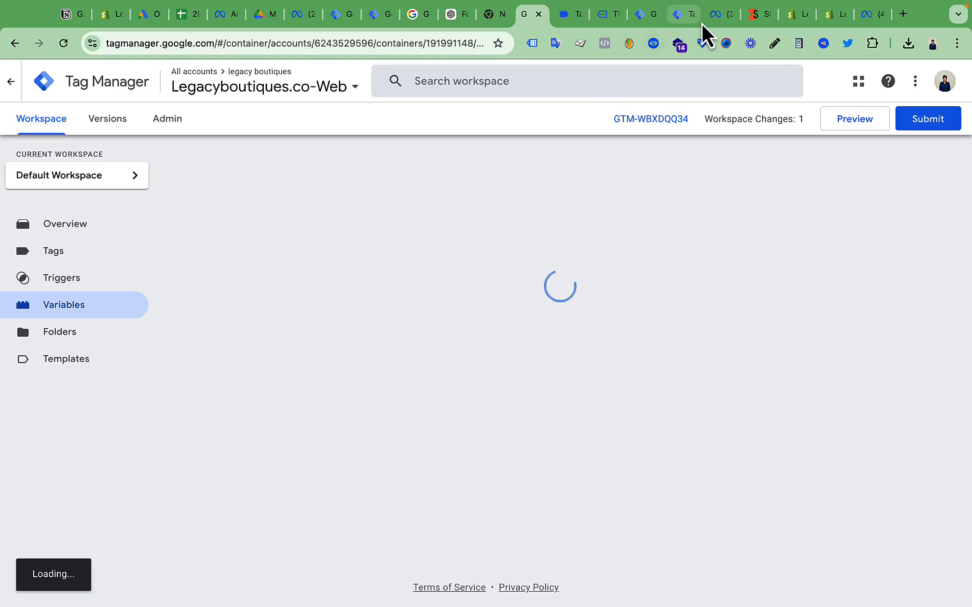
pyautogui.click(722, 16)
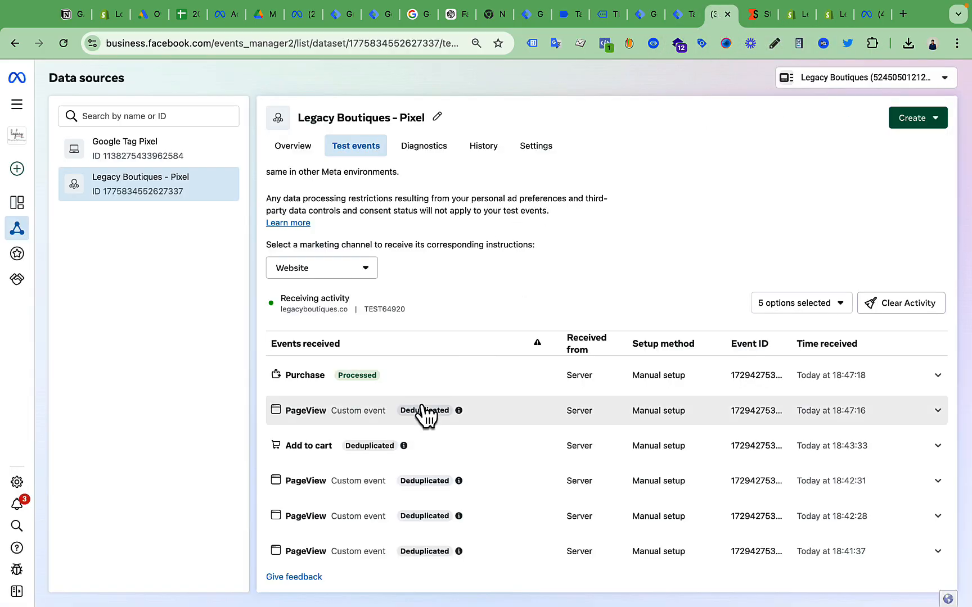